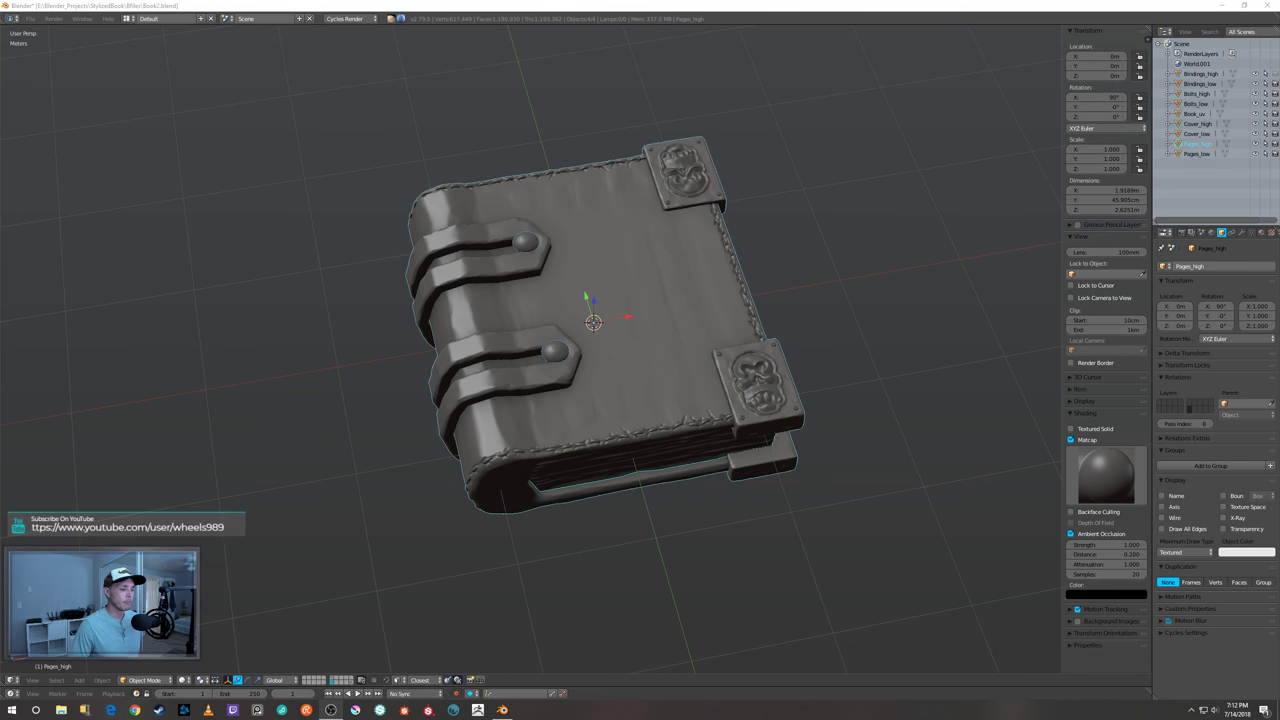
- Switch the visible scene layer from the sculpted high-poly book to the low-poly UV version
middle_click_drag(966, 178, 894, 243)
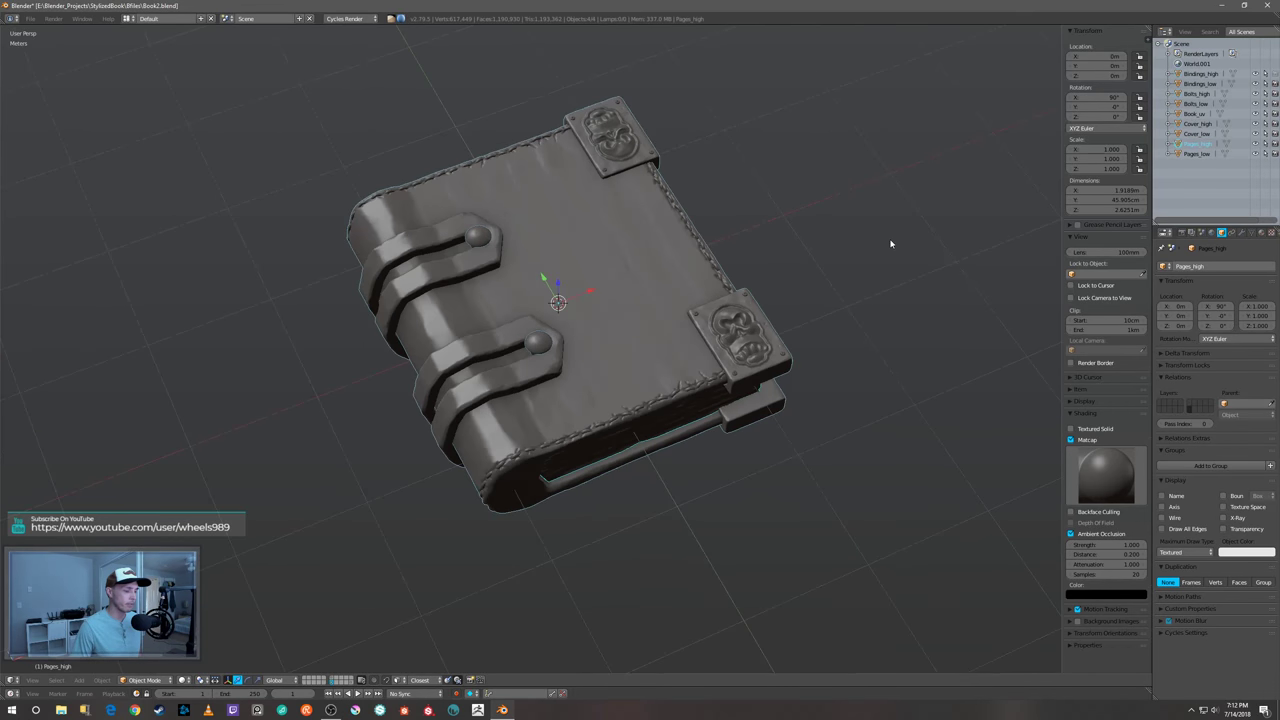
left_click(350, 683)
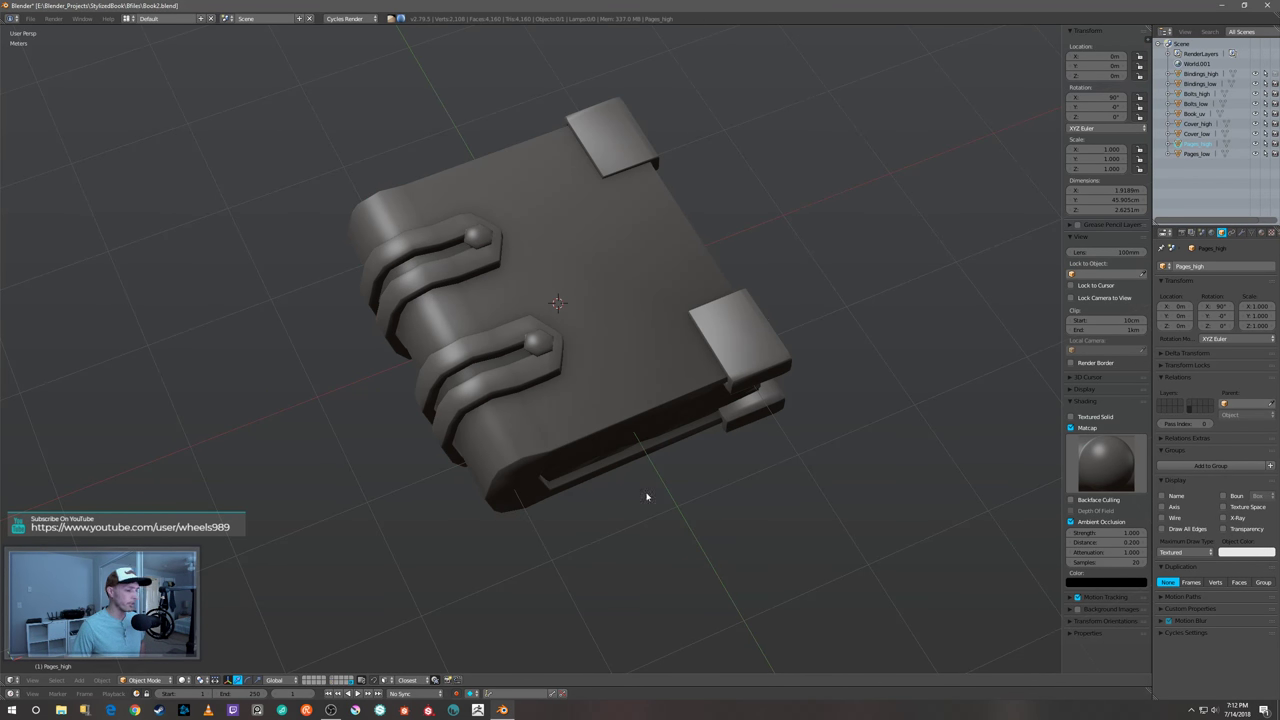
mouse_move(740, 468)
middle_mouse_down()
mouse_move(741, 454)
mouse_move(731, 465)
middle_mouse_up()
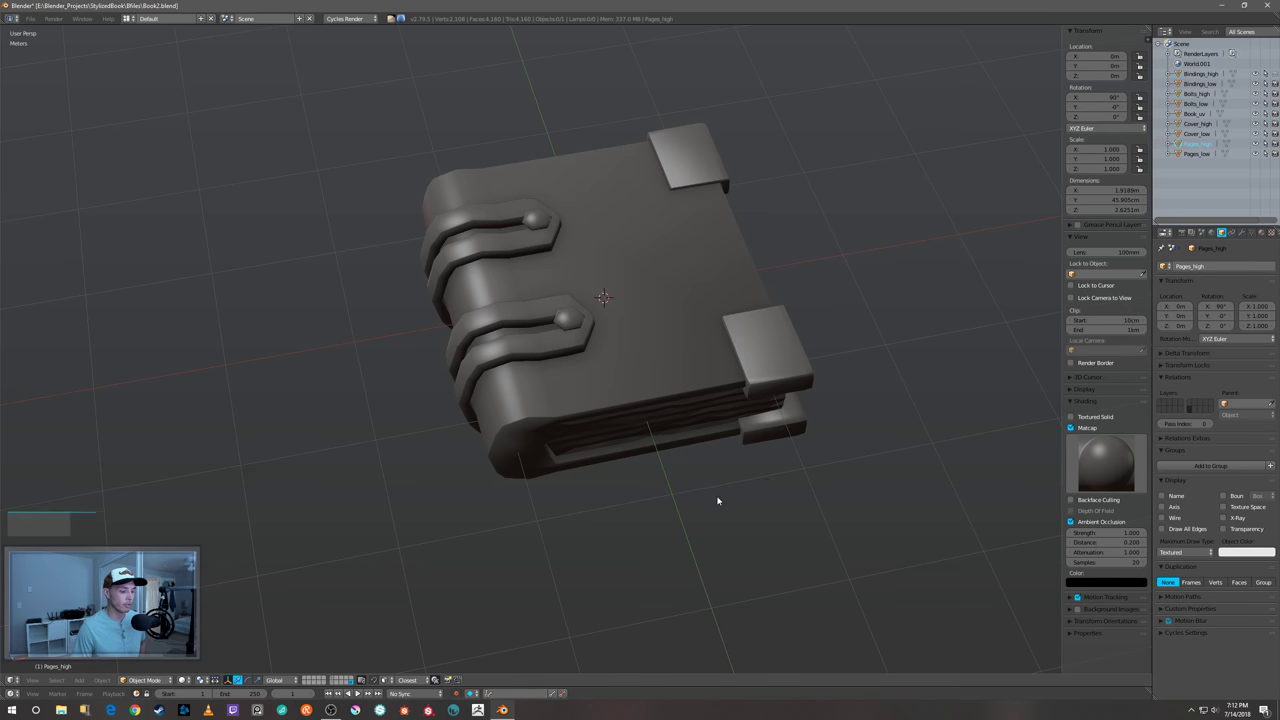
middle_click_drag(717, 500, 726, 494)
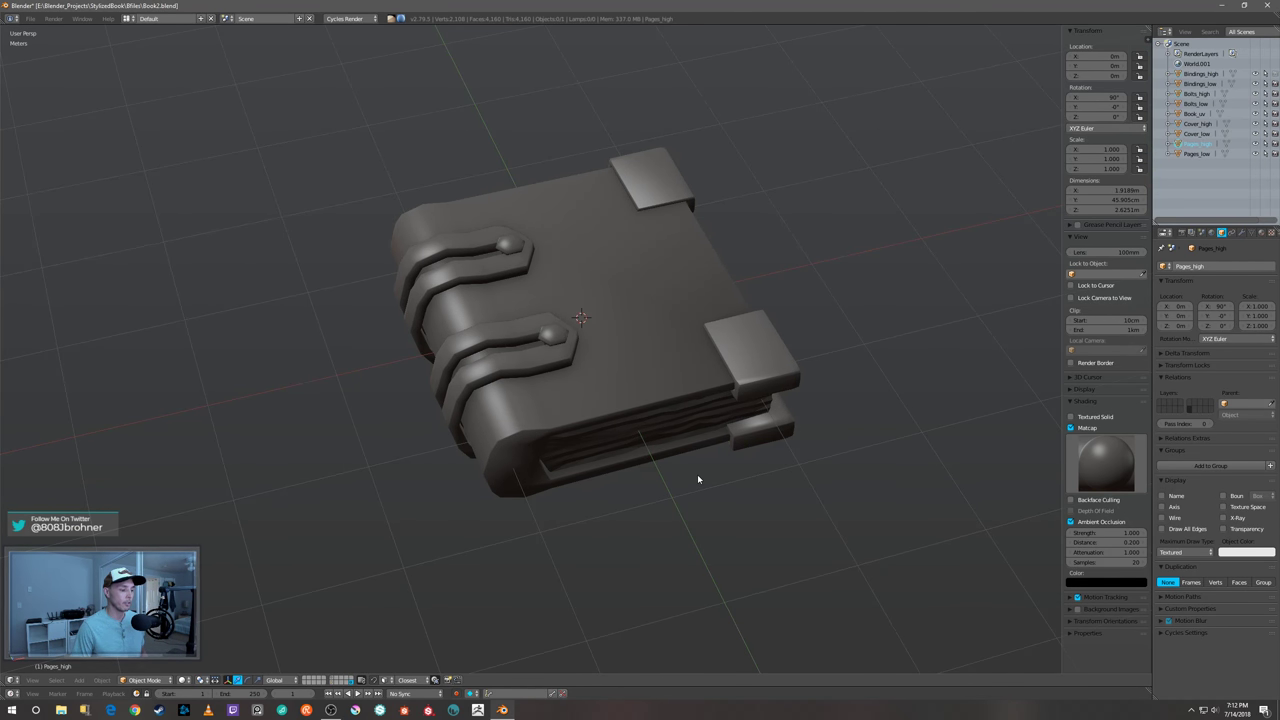
mouse_move(698, 479)
middle_mouse_down()
mouse_move(703, 497)
mouse_move(707, 469)
middle_mouse_up()
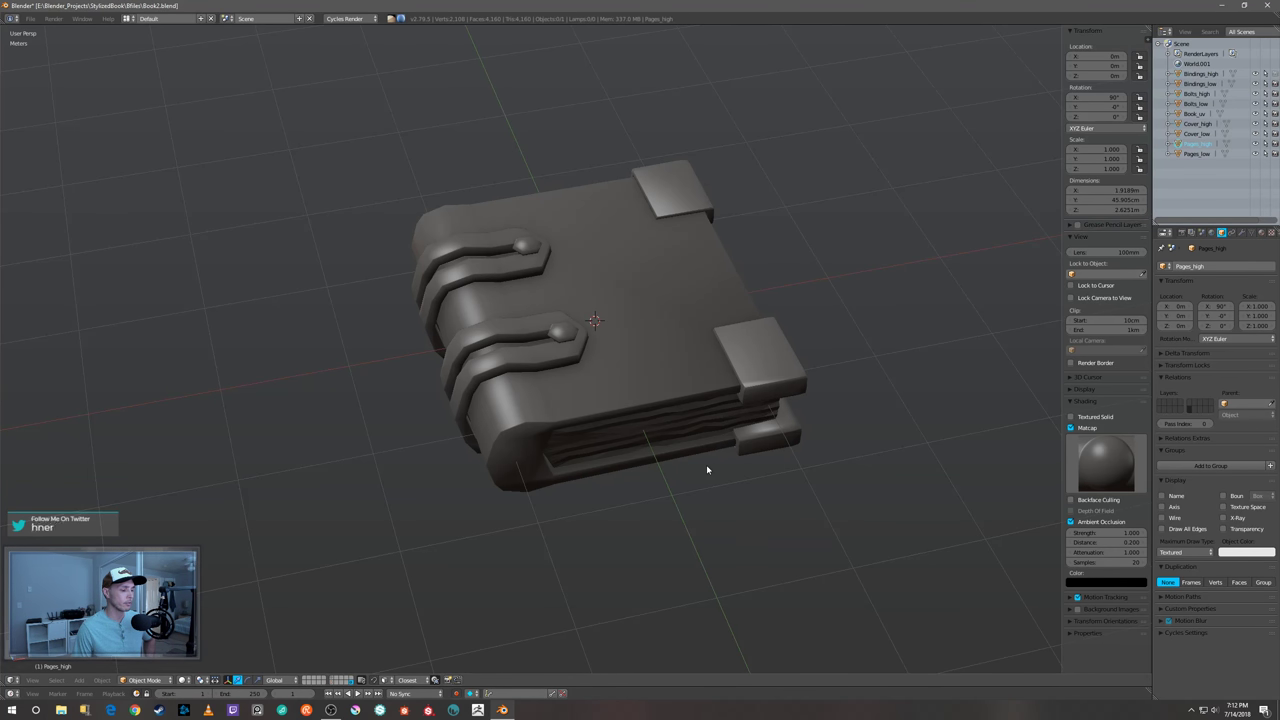
- Select the Book_uv object and snap the 3D cursor back to the scene center
right_click(695, 400)
left_click(914, 389)
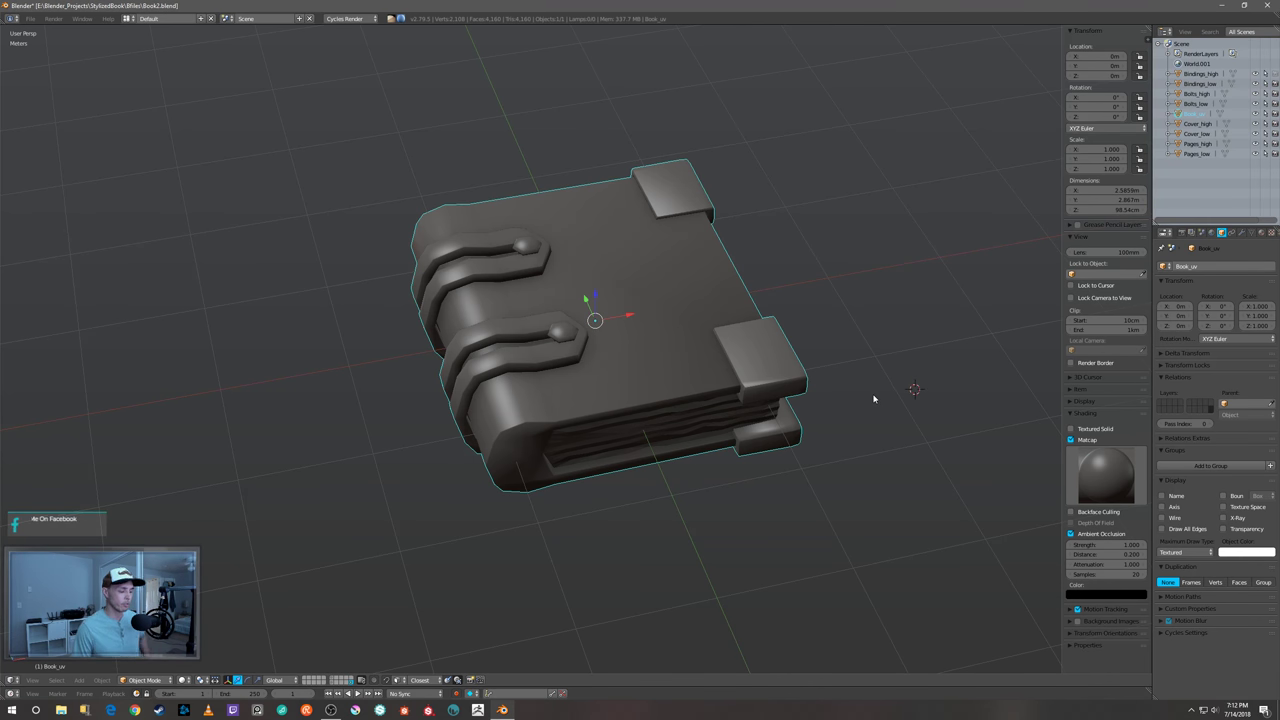
key("shift+s")
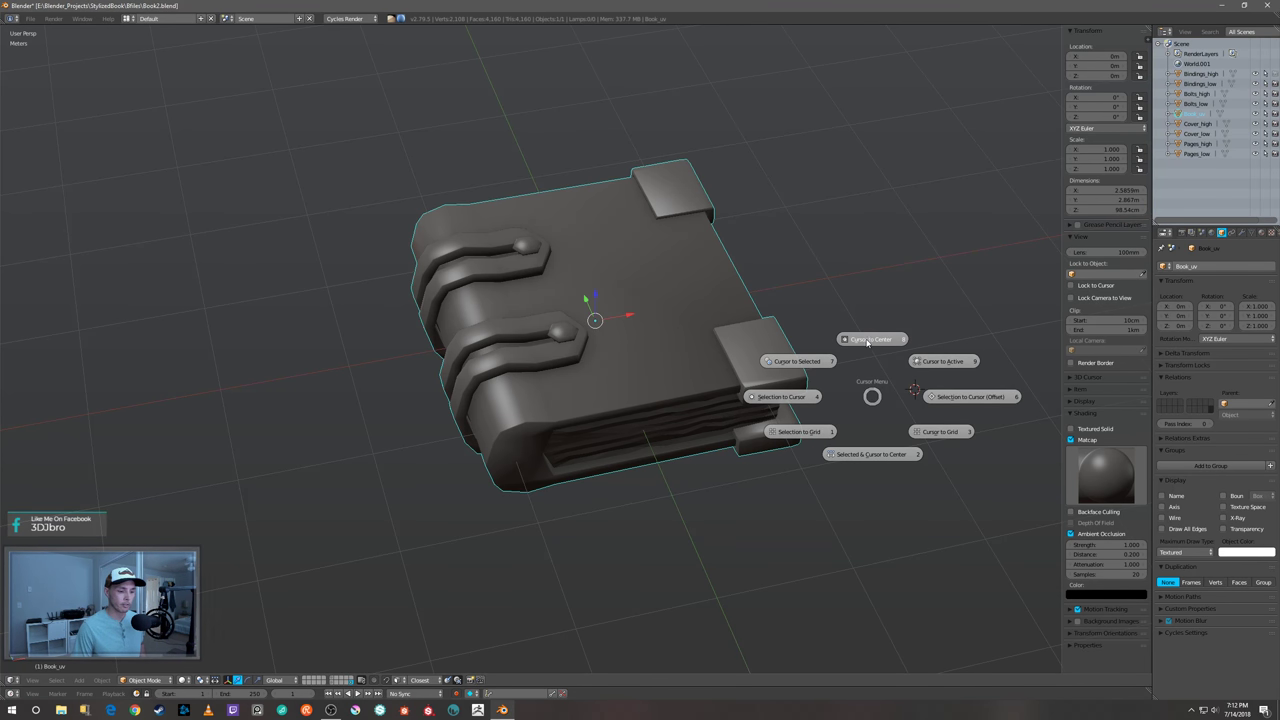
left_click(868, 340)
mouse_move(846, 366)
middle_mouse_down()
mouse_move(850, 406)
mouse_move(849, 388)
middle_mouse_up()
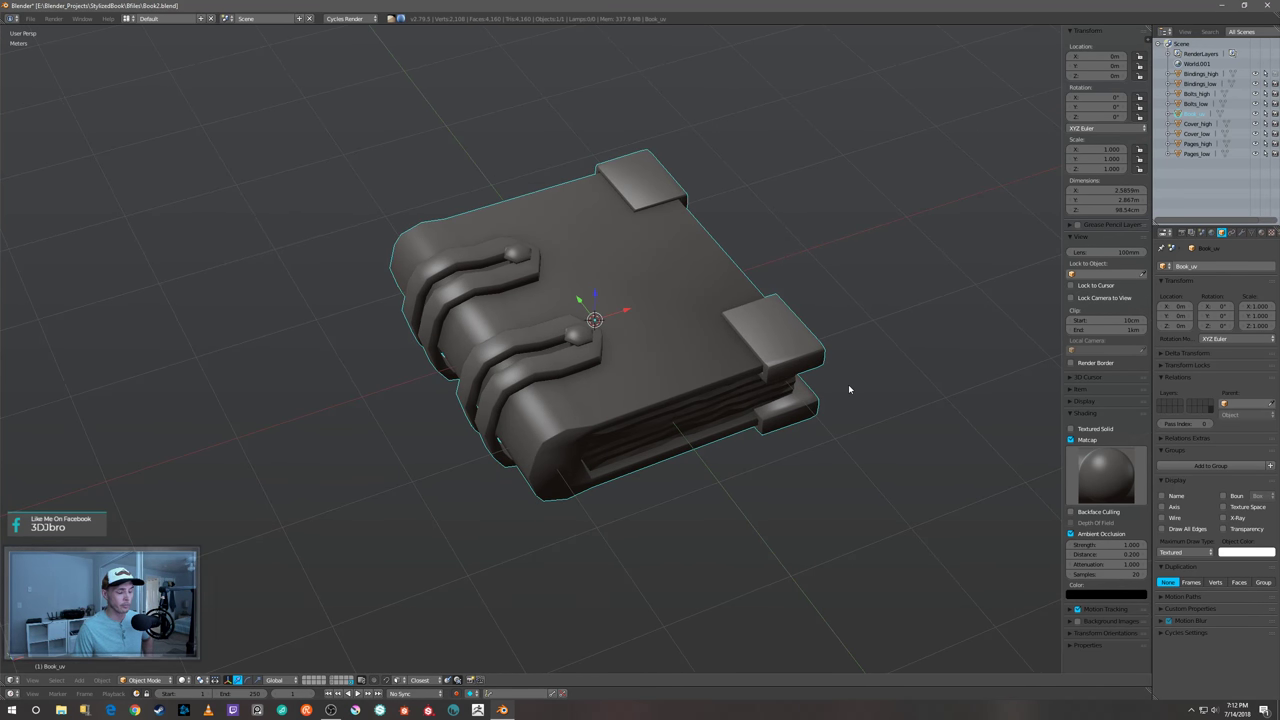
mouse_move(864, 334)
middle_mouse_down()
mouse_move(870, 356)
mouse_move(866, 339)
middle_mouse_up()
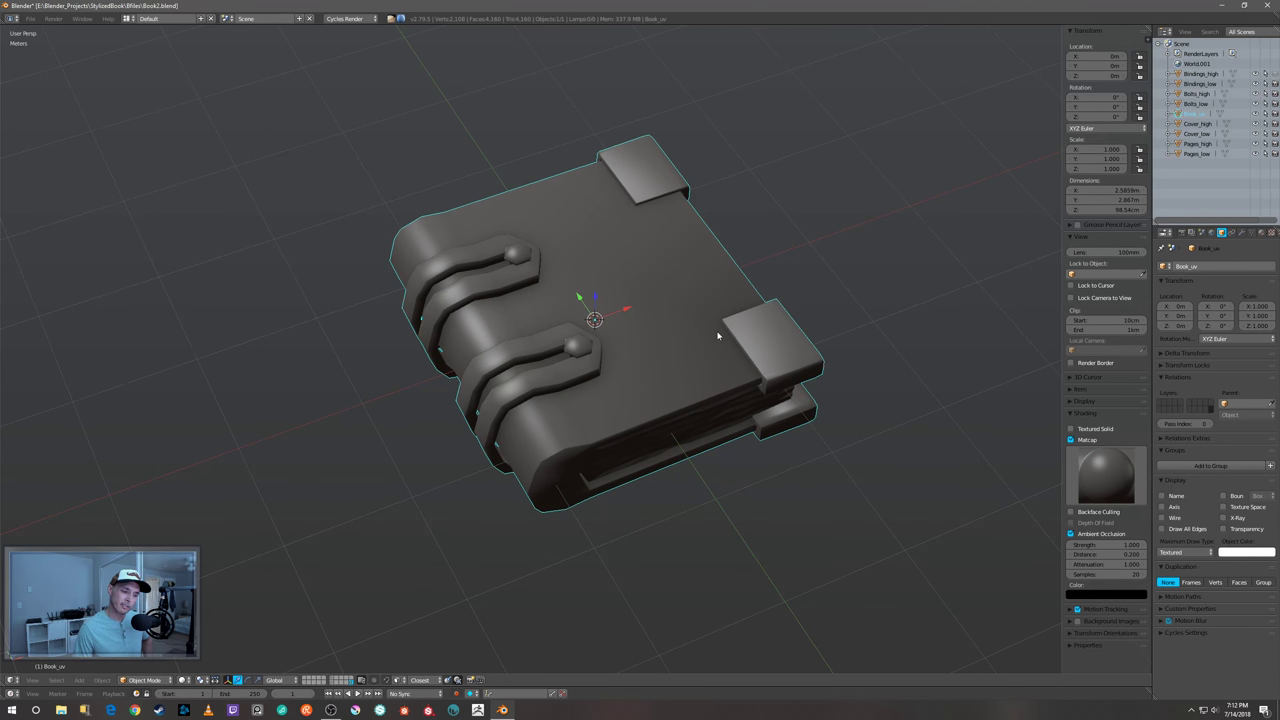
mouse_move(830, 330)
middle_mouse_down()
mouse_move(848, 338)
mouse_move(863, 323)
mouse_move(833, 326)
middle_mouse_up()
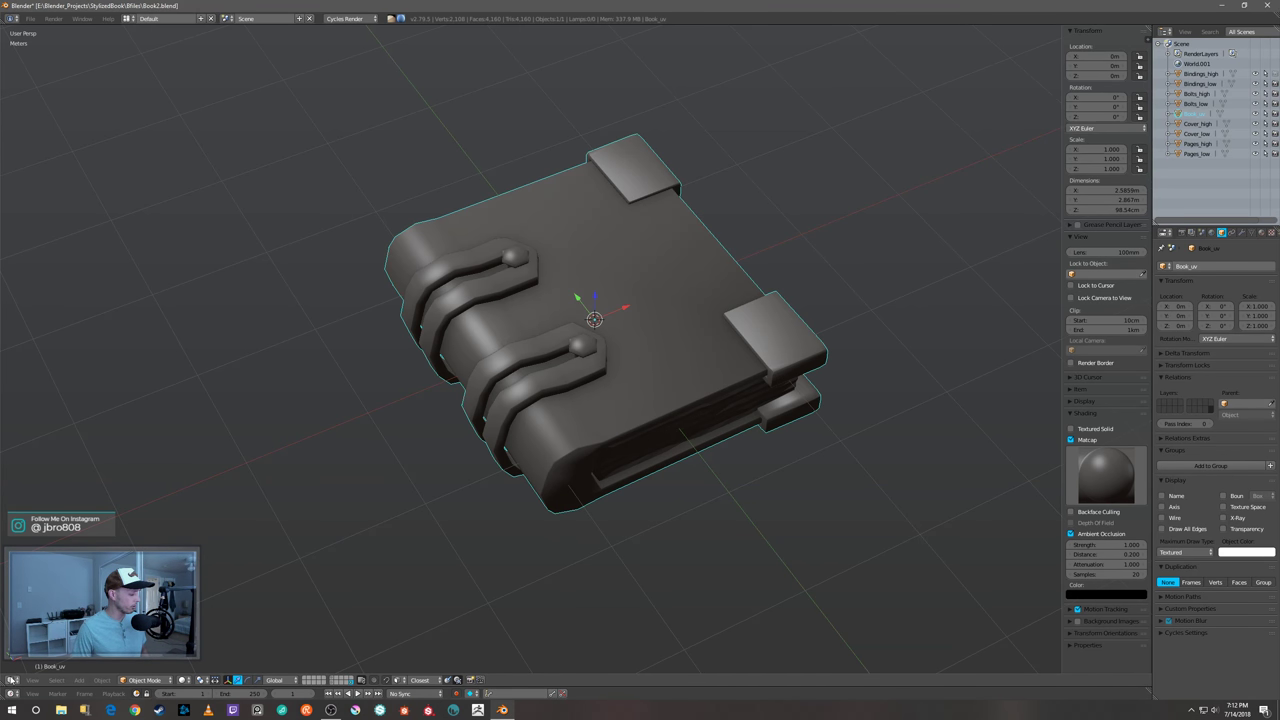
- Split the 3D view into two areas and turn one of them into a UV/Image Editor beside the book
left_click_drag(6, 676, 522, 608)
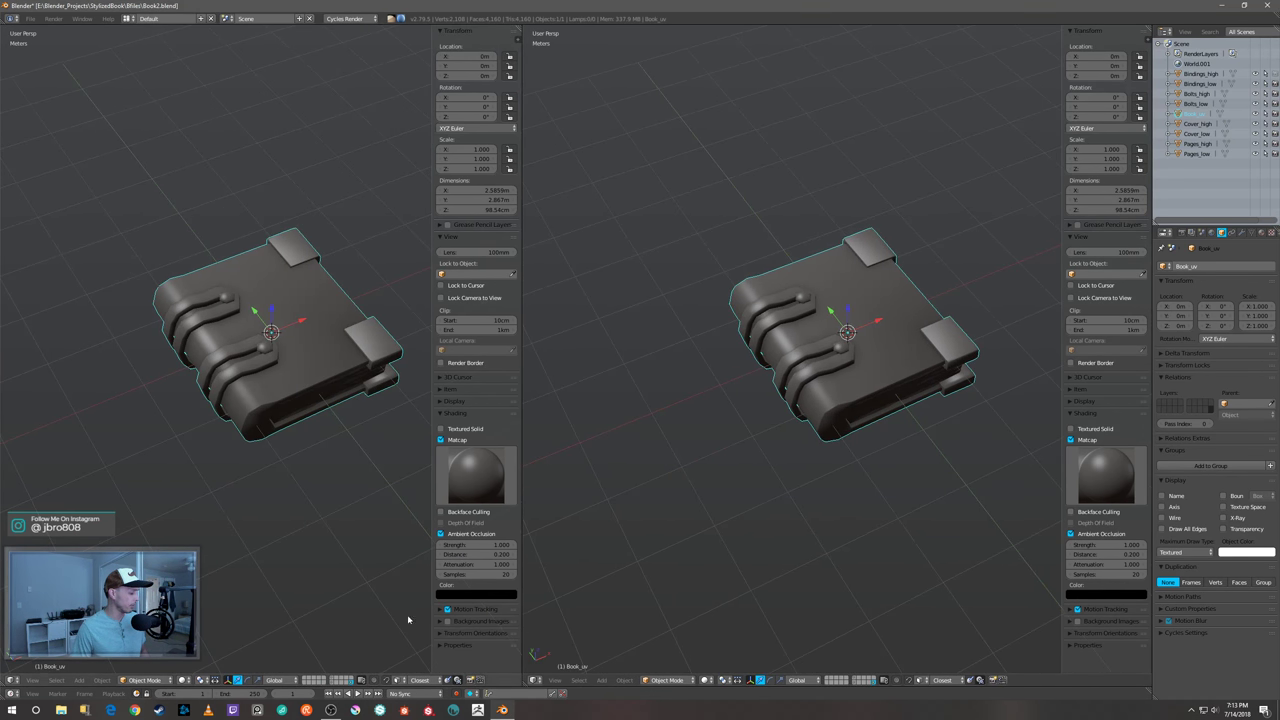
left_click(12, 680)
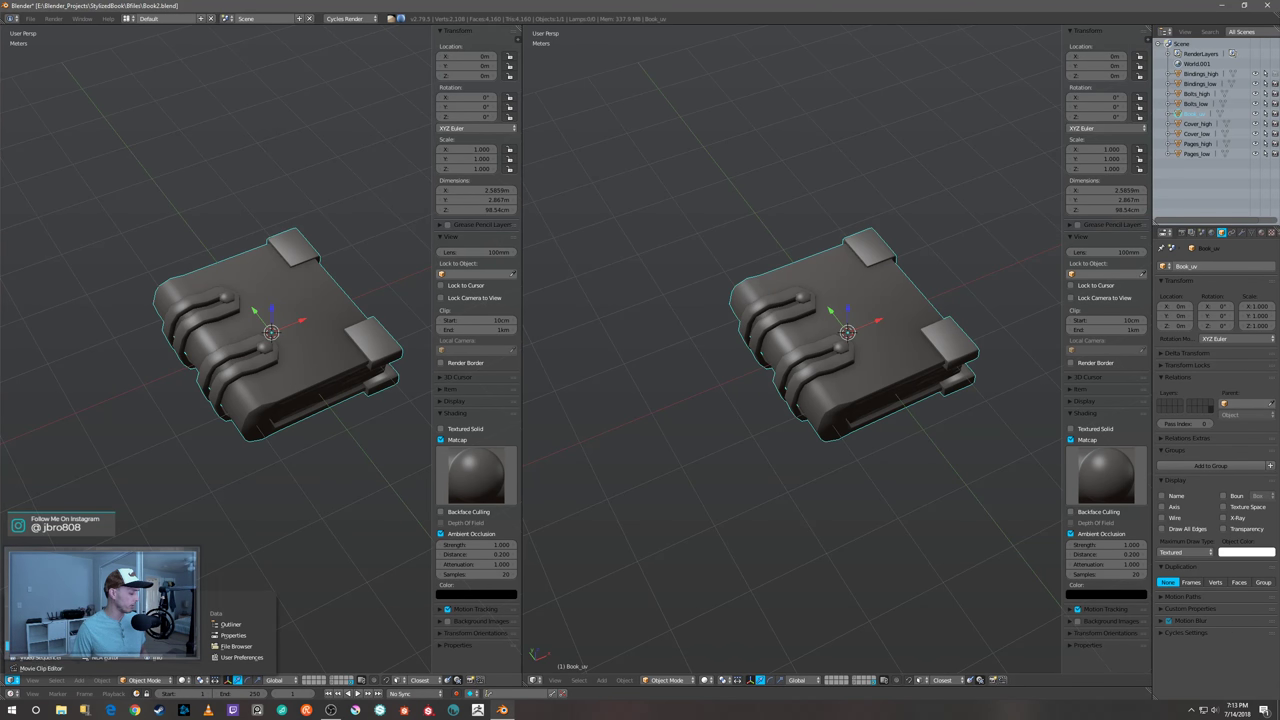
left_click(40, 646)
scroll(324, 463, "down", 2)
scroll(324, 463, "up", 6)
middle_click_drag(798, 446, 814, 474)
scroll(794, 445, "up", 2)
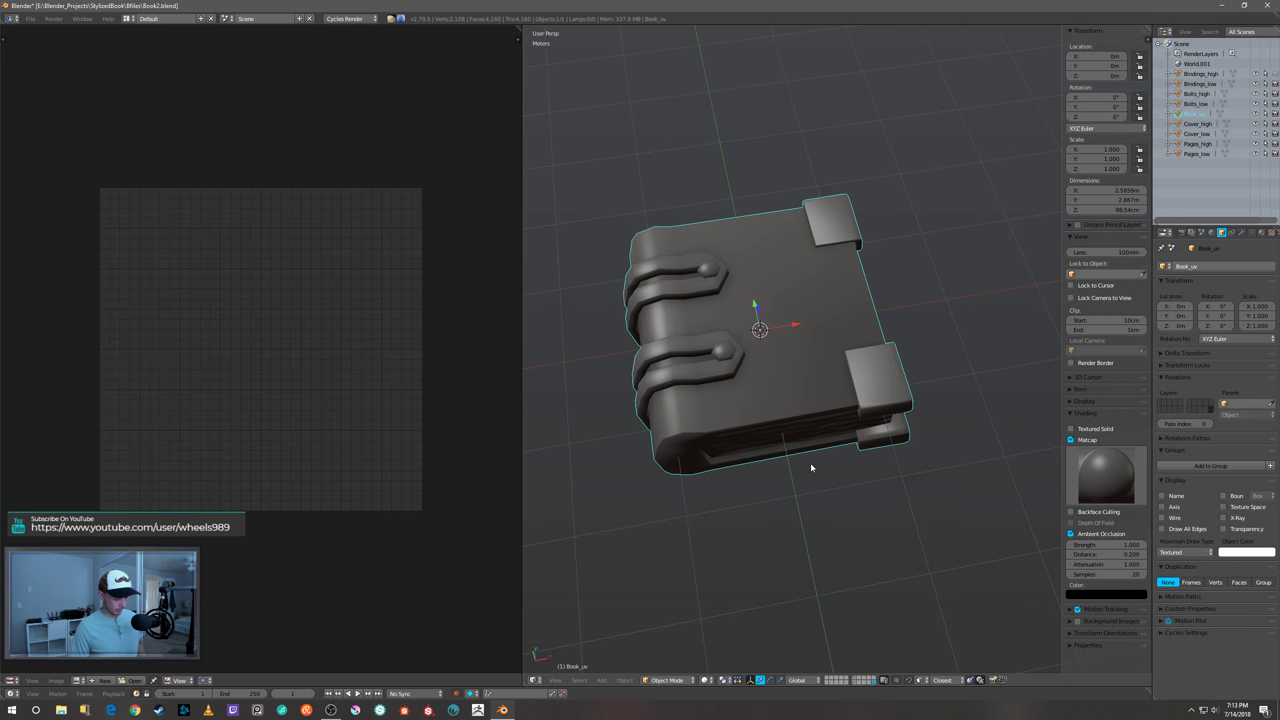
- Enter Edit Mode on Book_uv, select the whole mesh to display its UV layout, and change the UV selection mode
key("Tab")
left_click(885, 461)
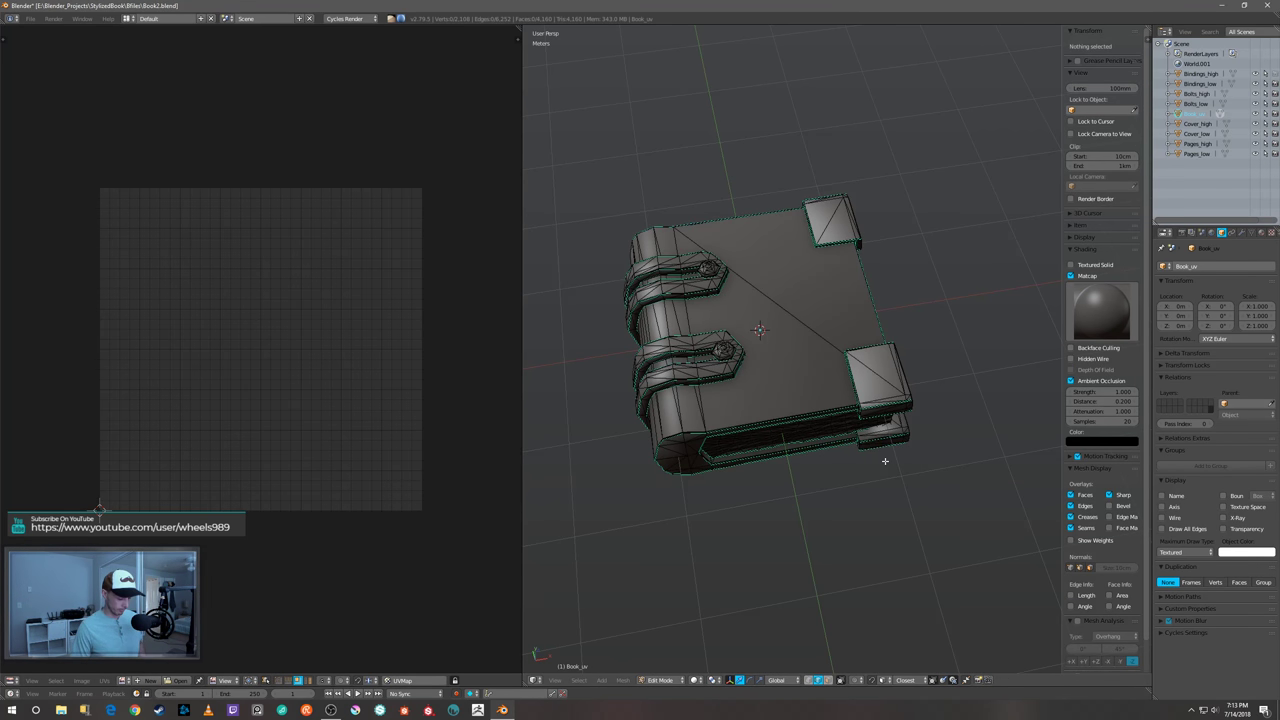
key("a")
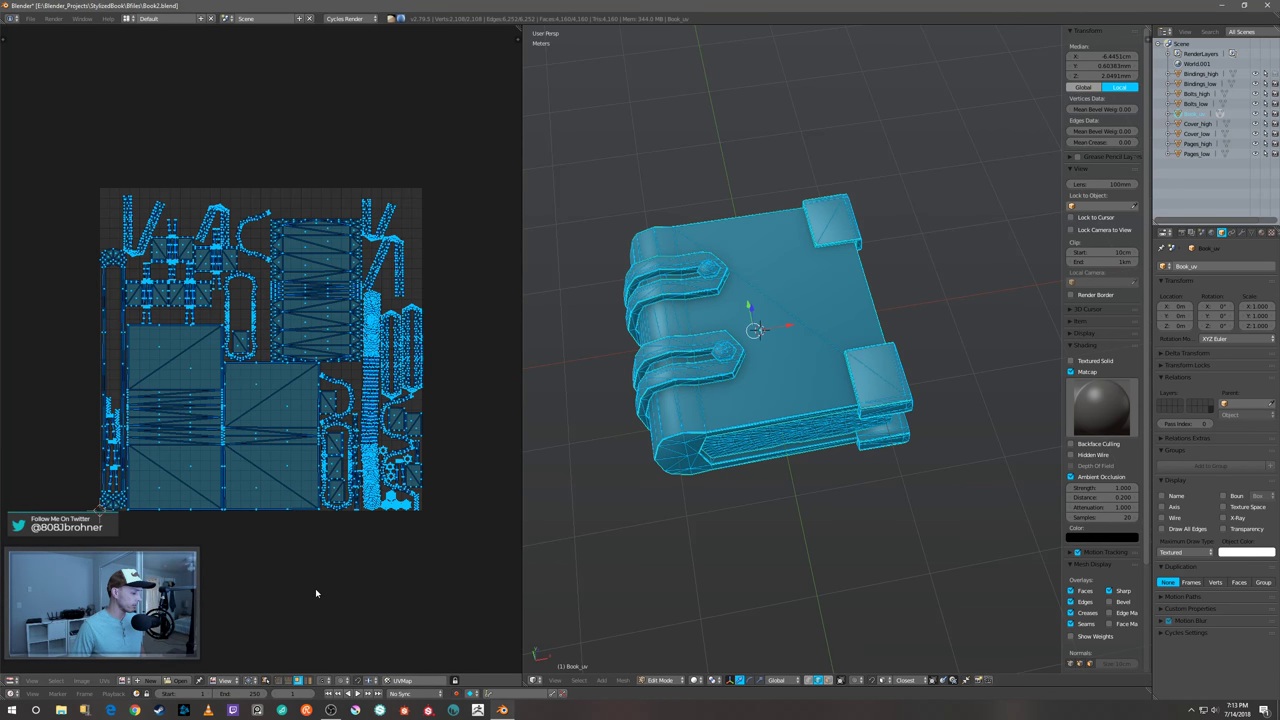
left_click(282, 680)
scroll(300, 585, "up", 1)
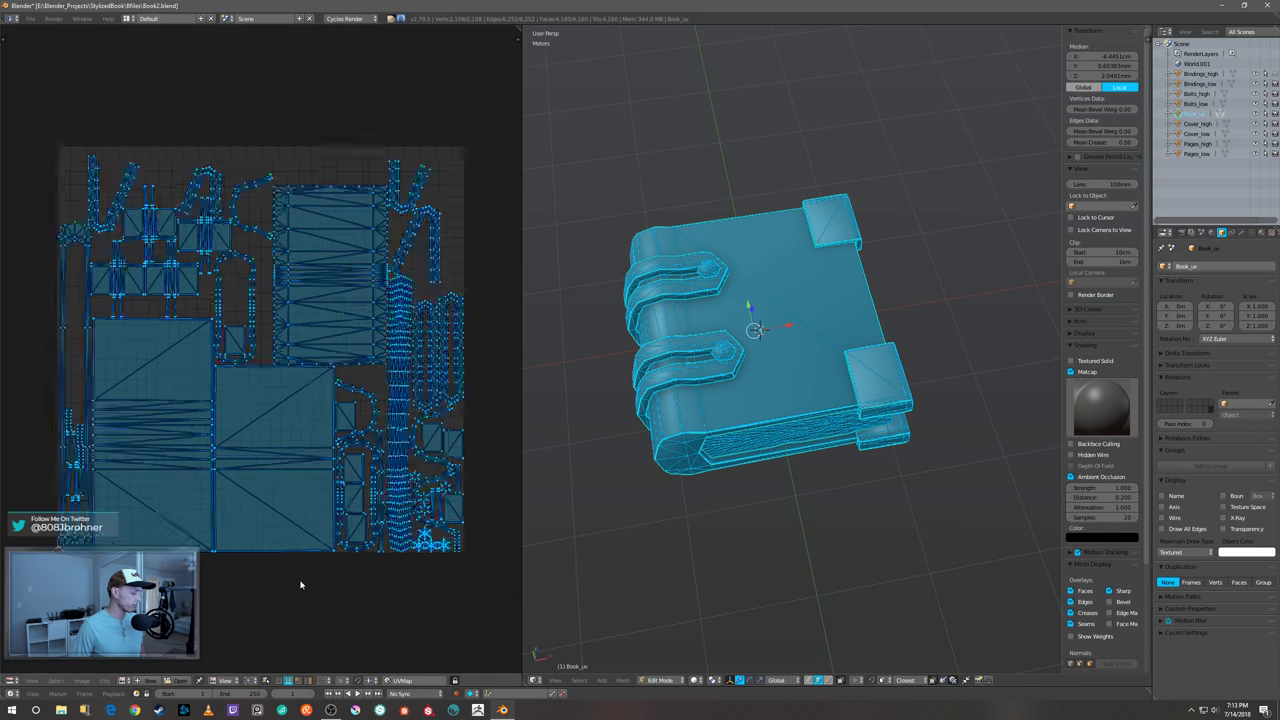
scroll(300, 585, "up", 2)
scroll(300, 585, "down", 1)
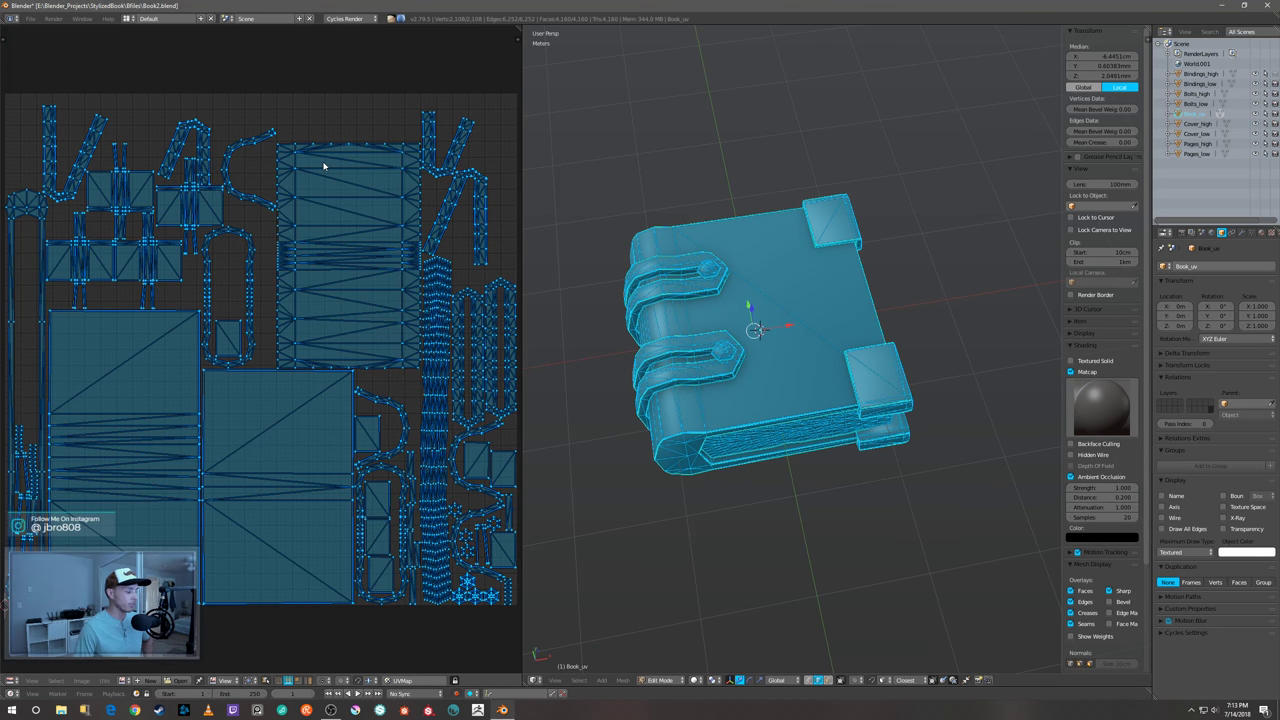
- Examine the low-poly book's topology around the page edges, metal corners, spine and binding straps
middle_click_drag(778, 420, 766, 476)
scroll(760, 472, "down", 1)
scroll(740, 490, "up", 3)
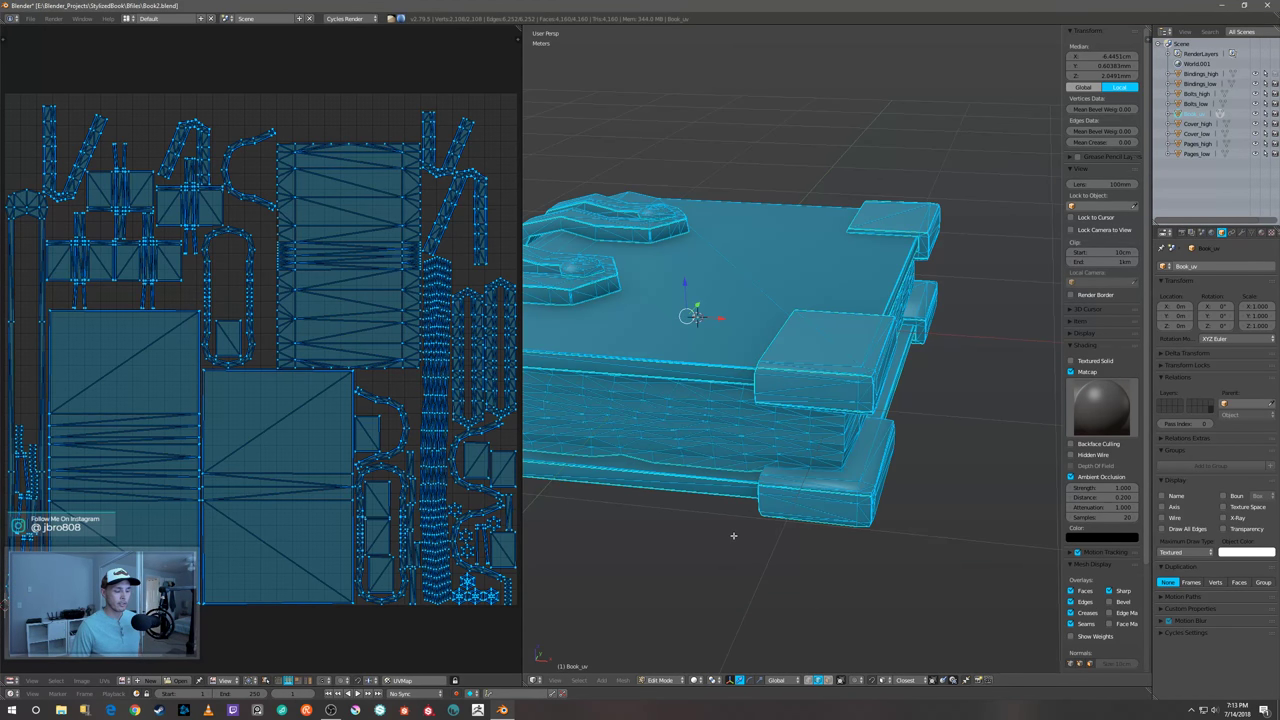
middle_click_drag(718, 512, 766, 480)
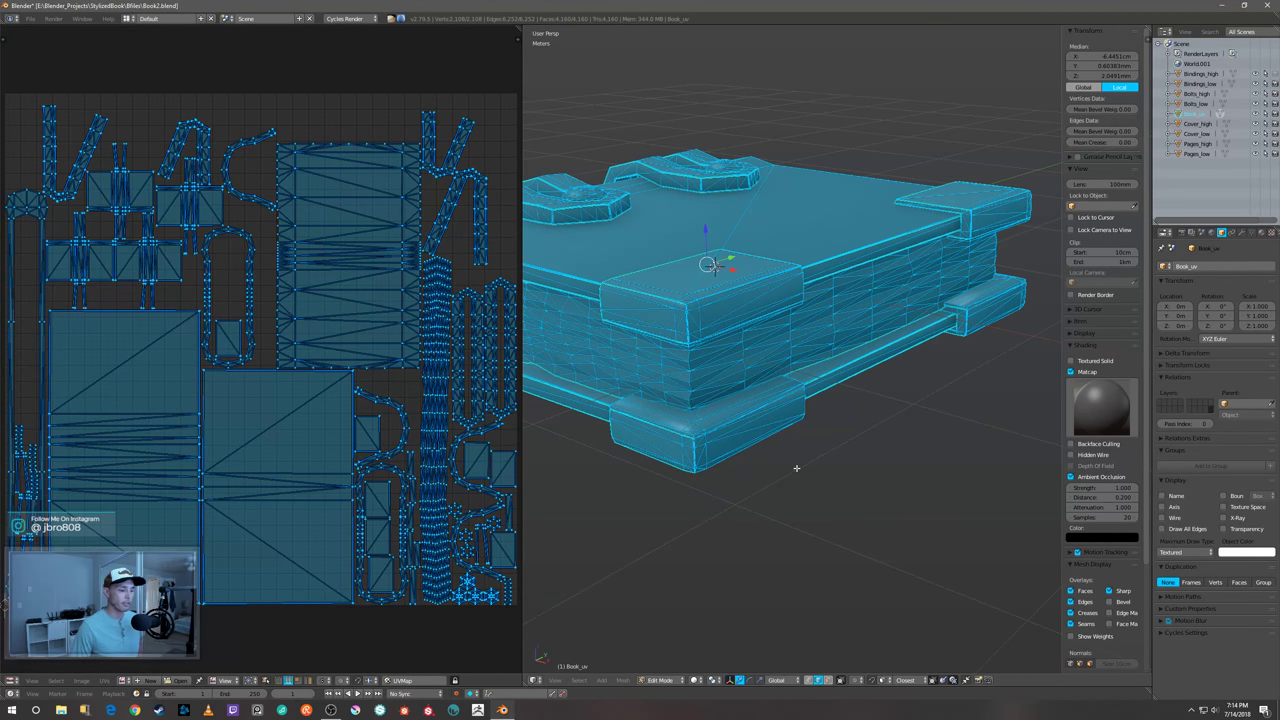
middle_click_drag(808, 431, 834, 422)
middle_click_drag(734, 423, 860, 463)
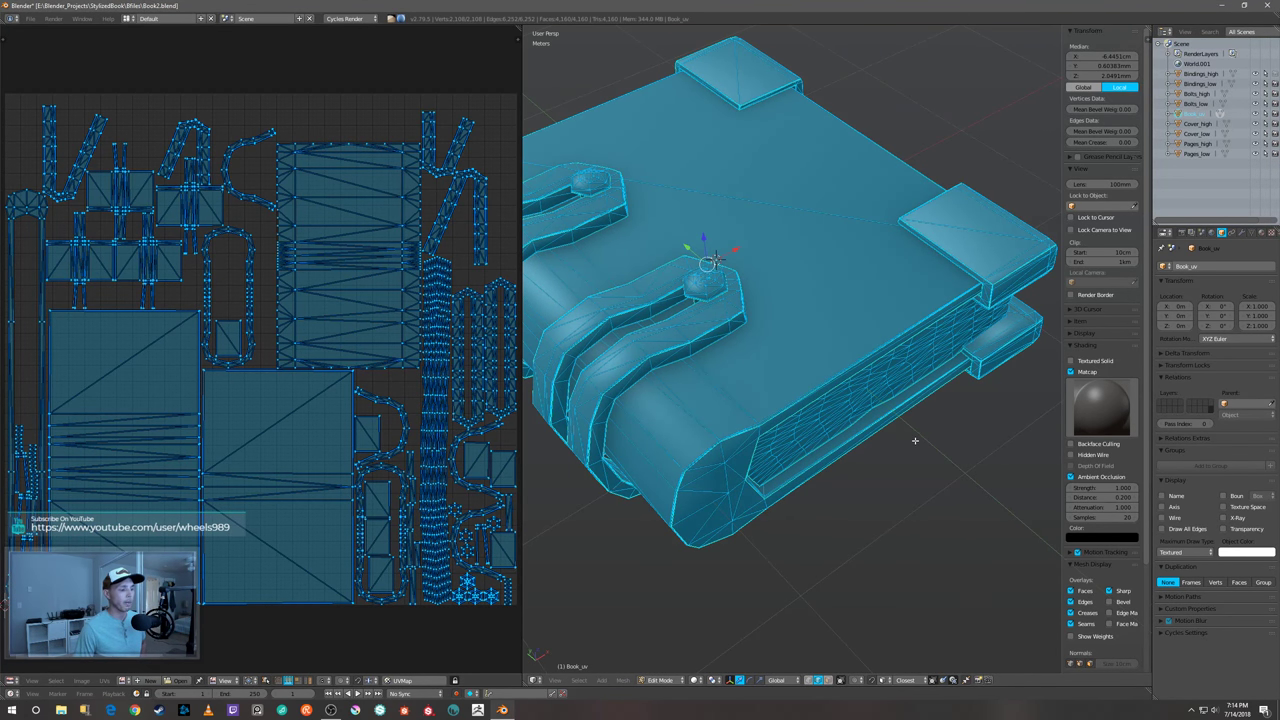
mouse_move(926, 464)
middle_mouse_down()
mouse_move(926, 451)
mouse_move(926, 477)
middle_mouse_up()
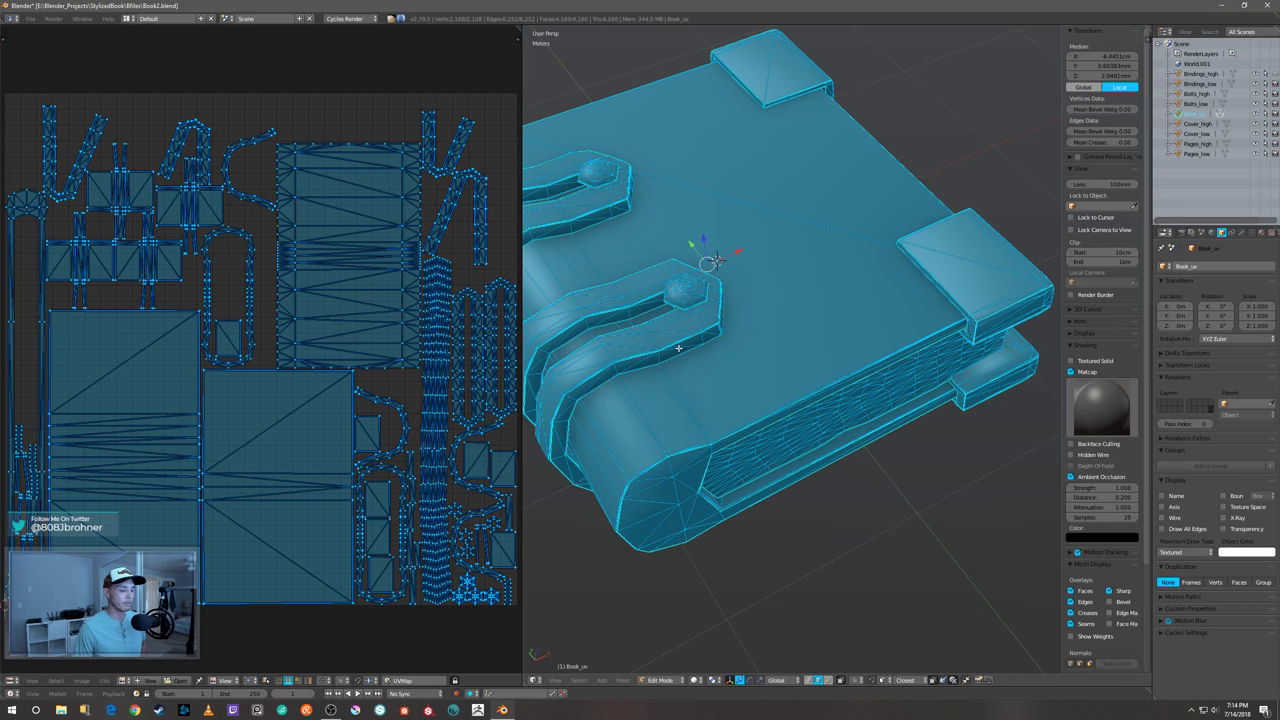
key("KP_1")
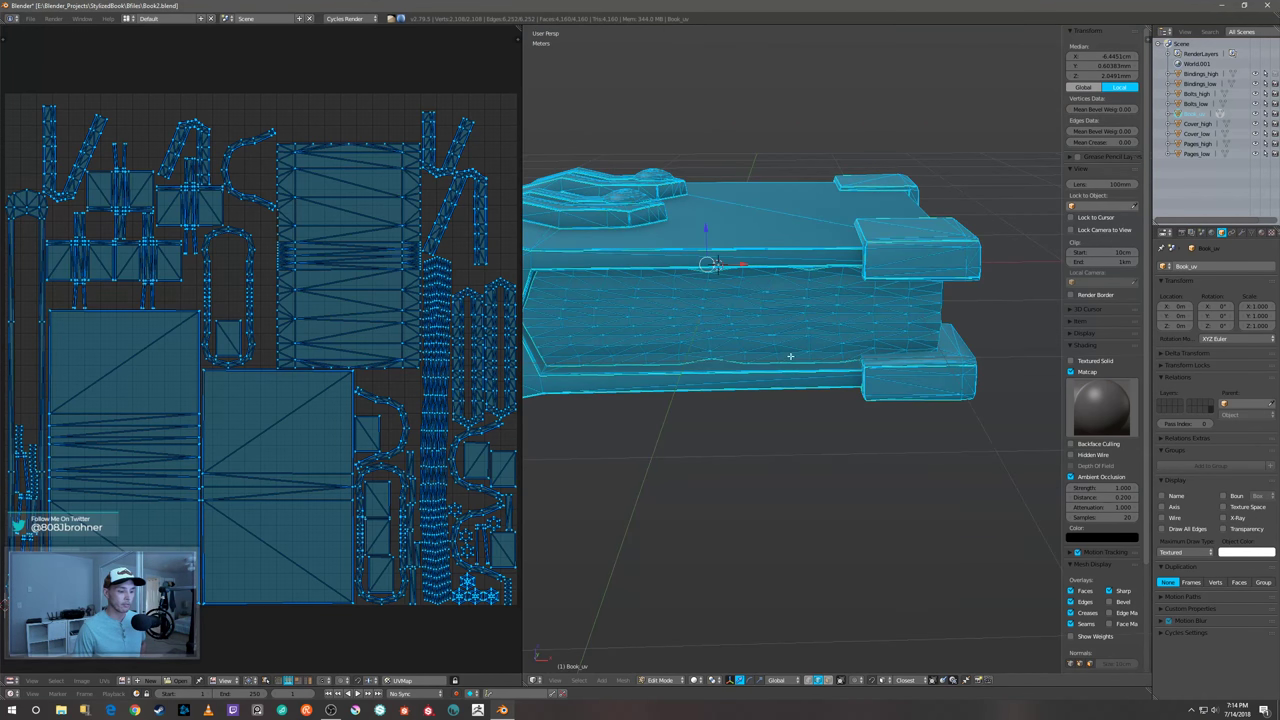
scroll(795, 350, "up", 4)
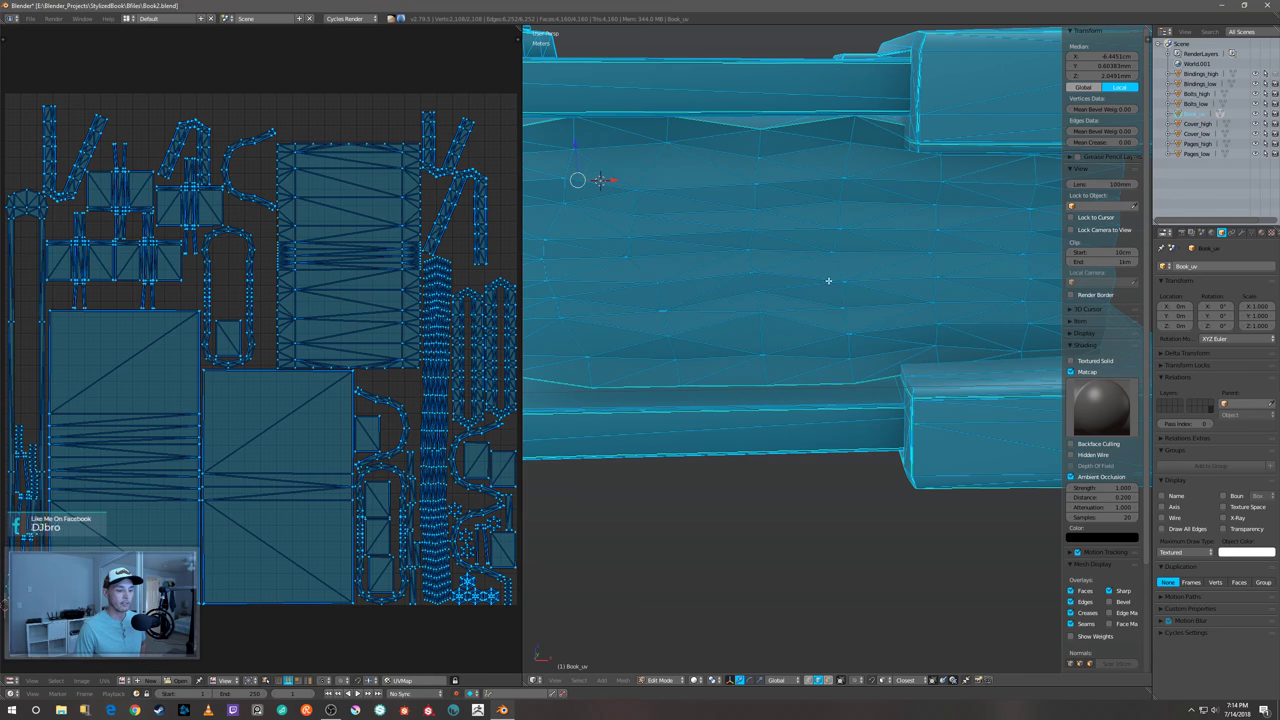
scroll(756, 249, "down", 8)
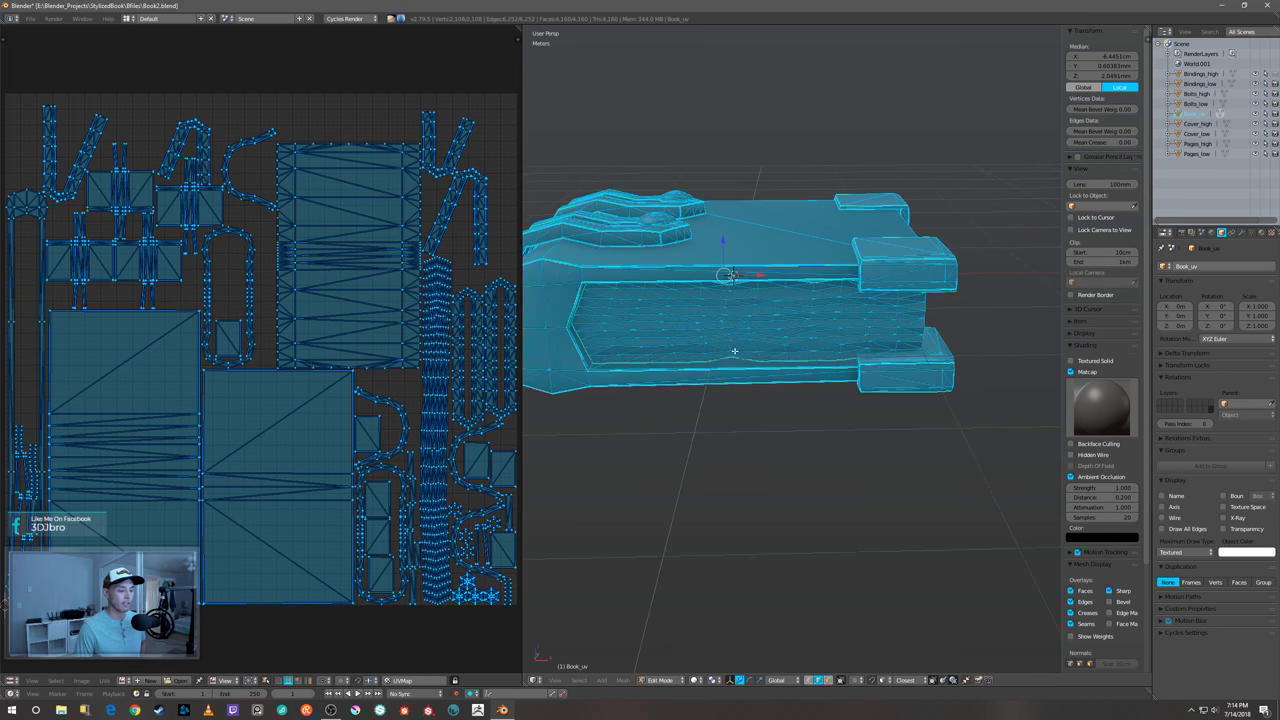
middle_click_drag(718, 365, 773, 430)
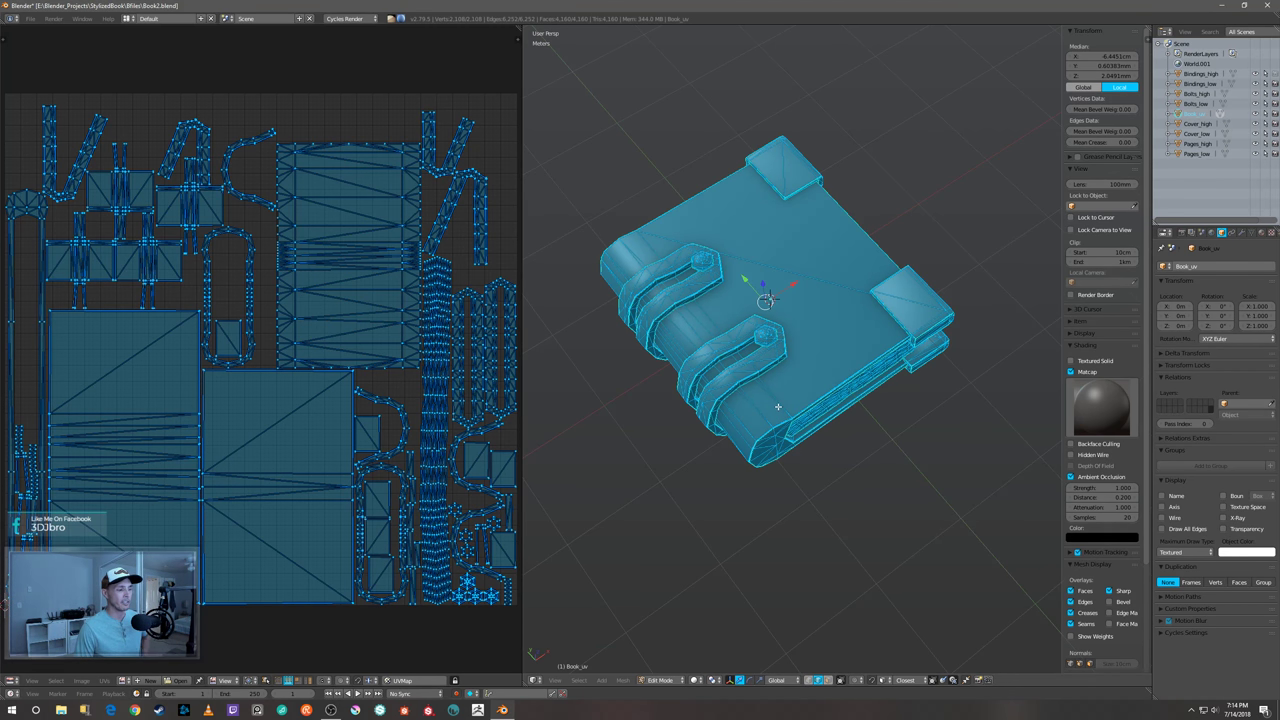
scroll(778, 407, "up", 2)
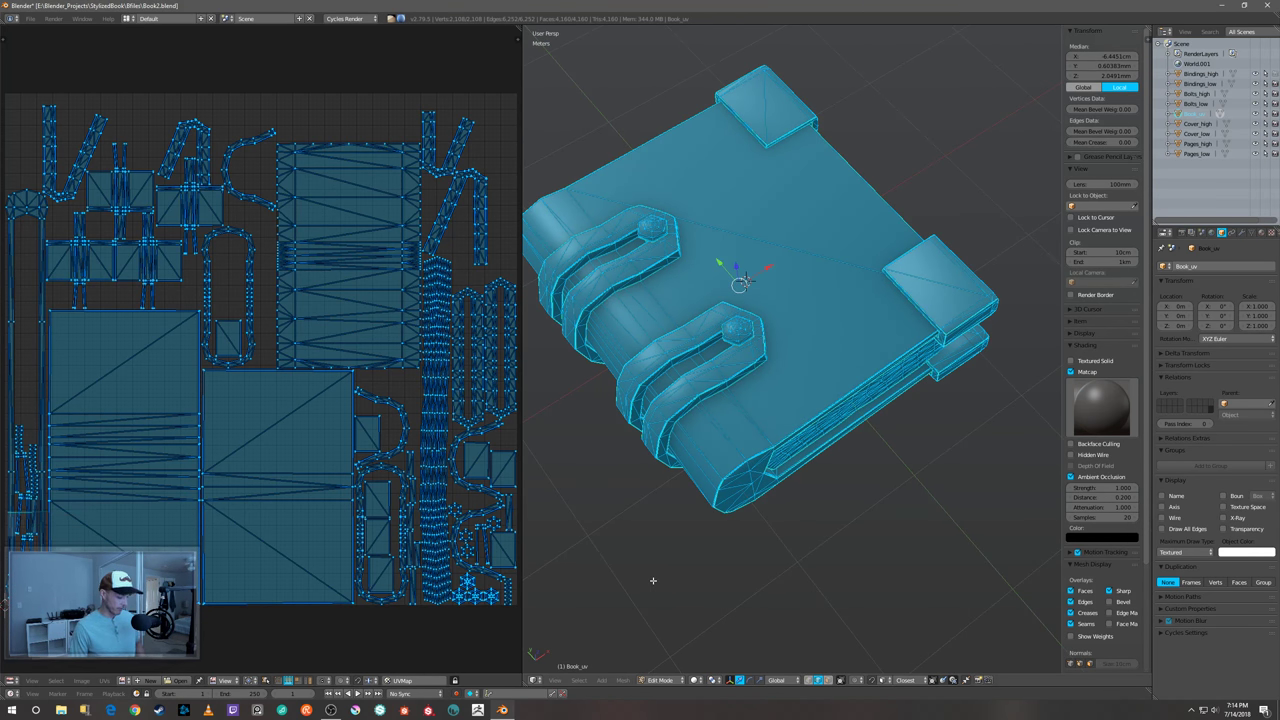
- Deselect the whole mesh and merge the UV editor area back into a single 3D view
key("a")
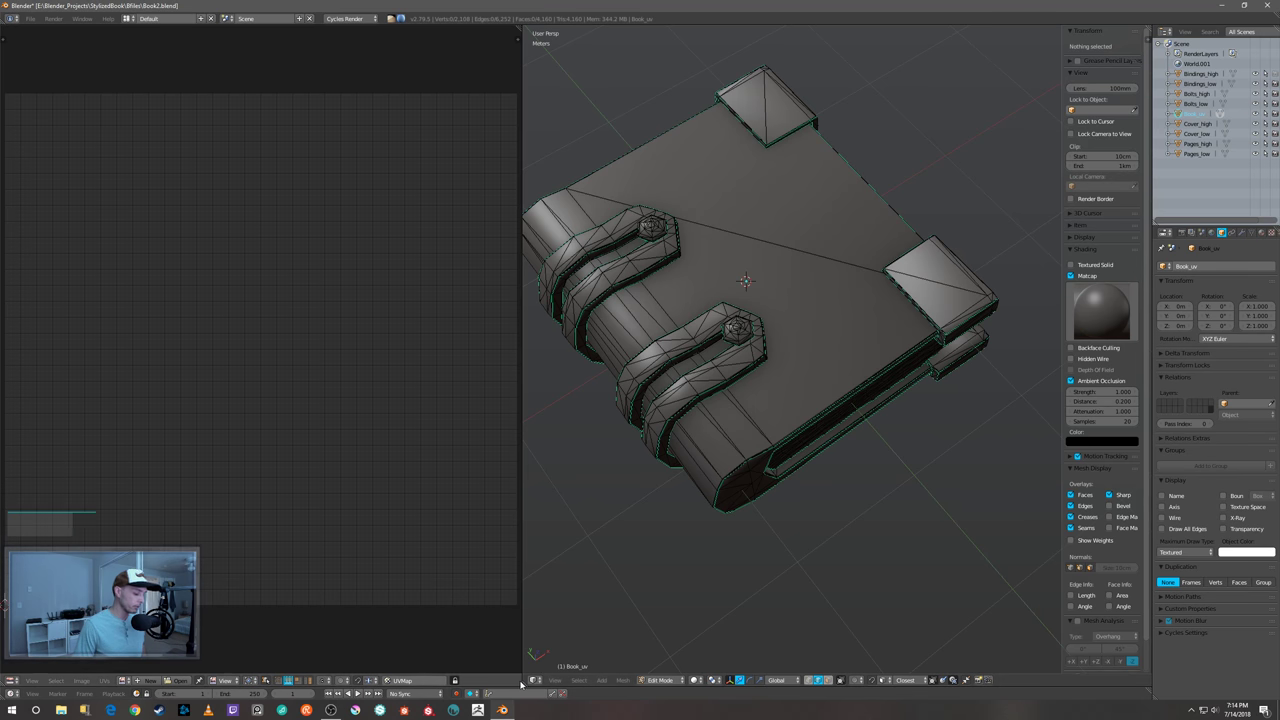
left_click_drag(522, 686, 441, 630)
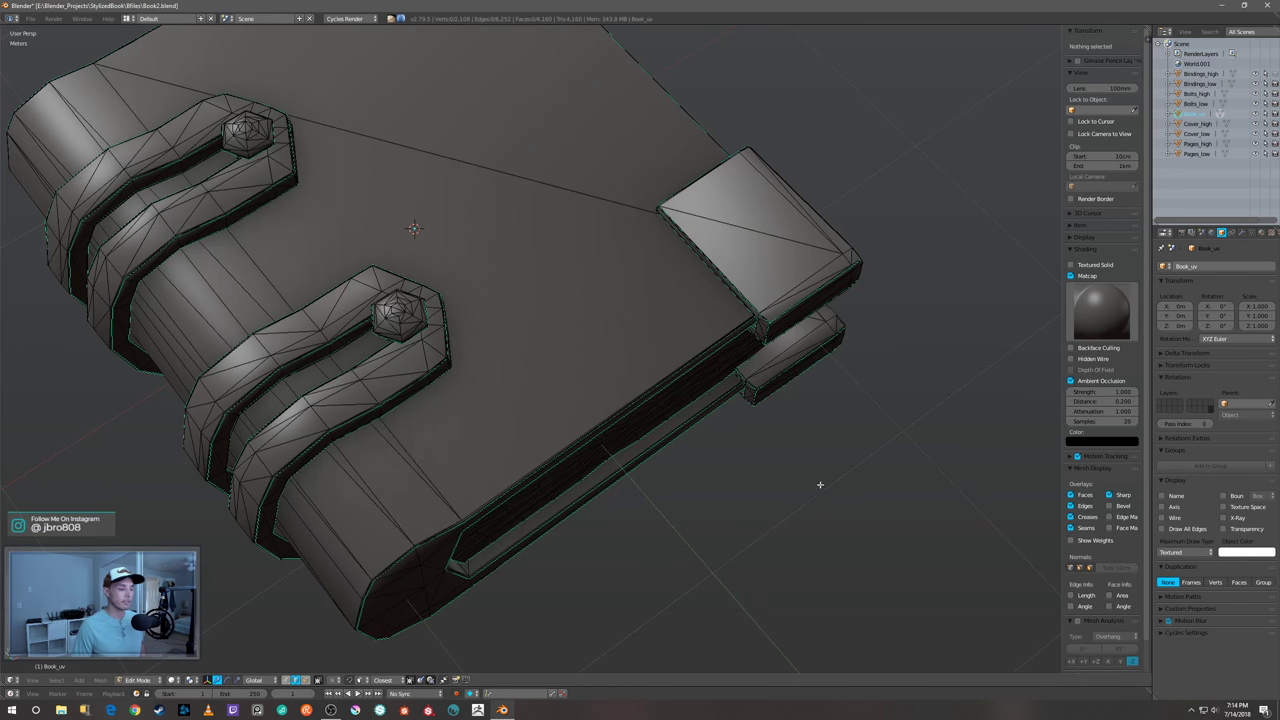
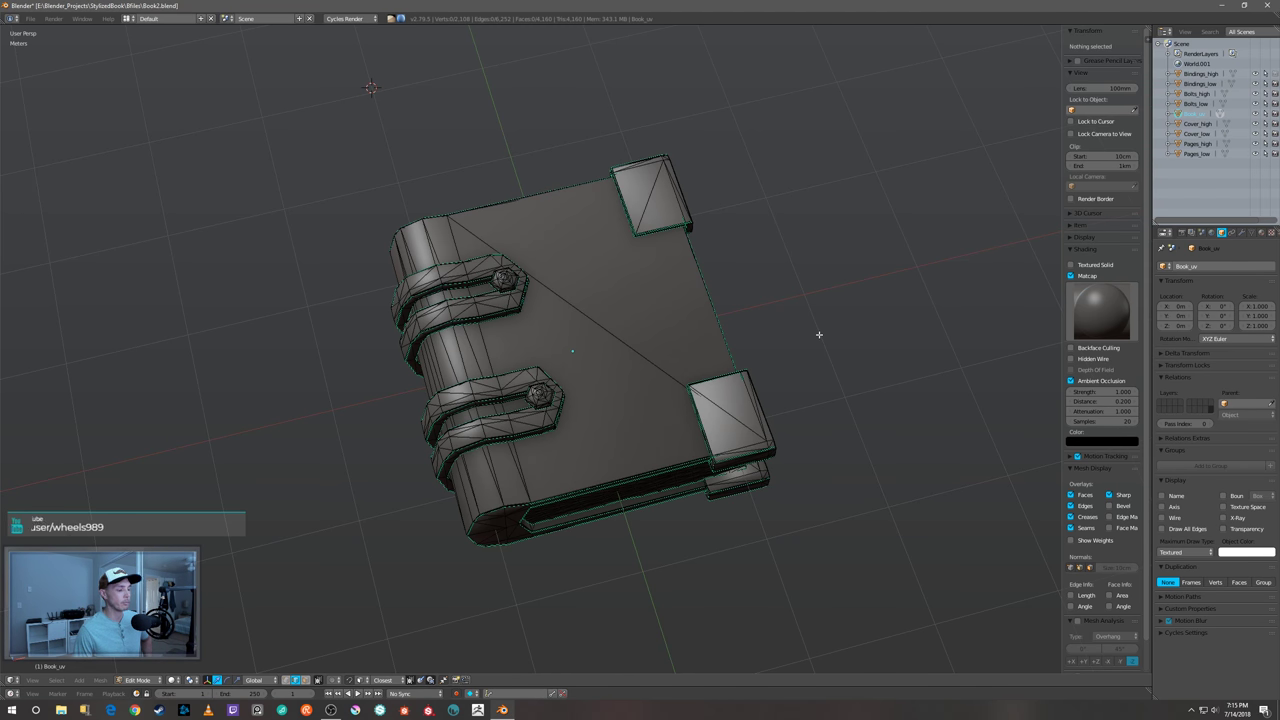
- Select the linked cover and page geometry of the book mesh and hide both parts in Edit Mode
middle_click_drag(818, 334, 835, 296)
scroll(836, 308, "up", 3)
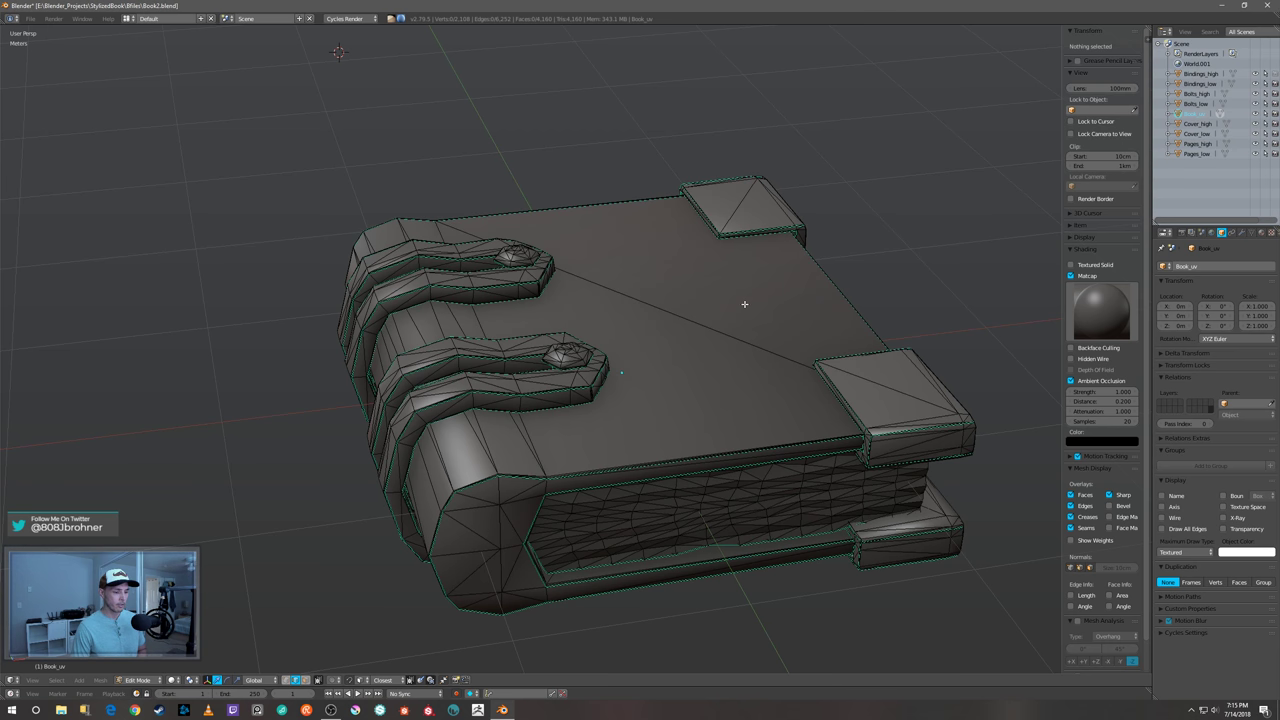
key("Tab")
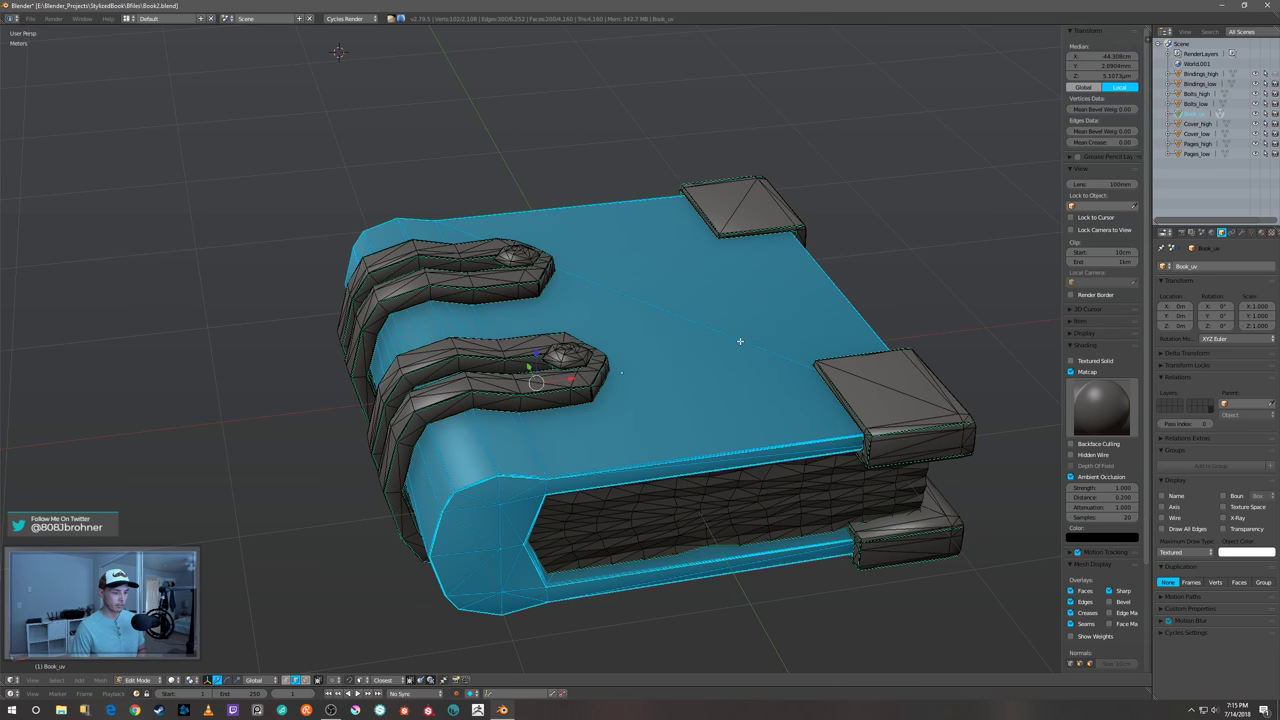
key("Tab")
middle_click_drag(739, 341, 569, 224)
key("l")
key("h")
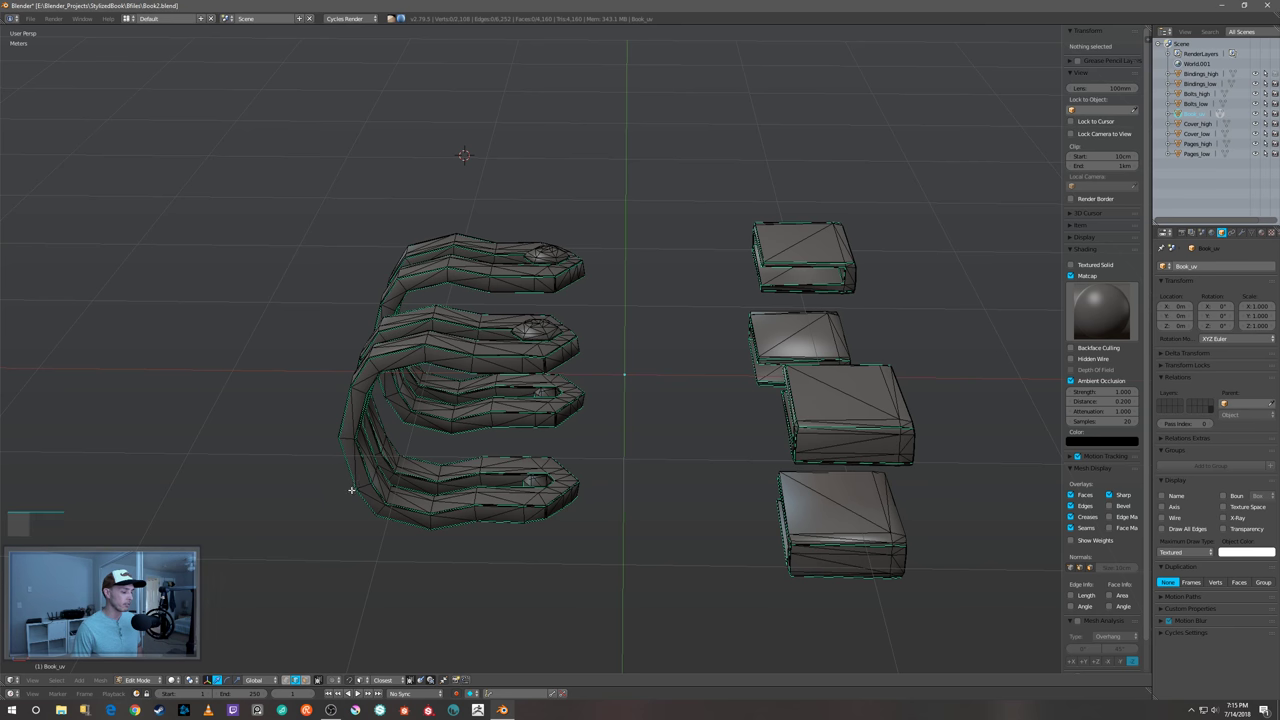
middle_click_drag(343, 434, 749, 302)
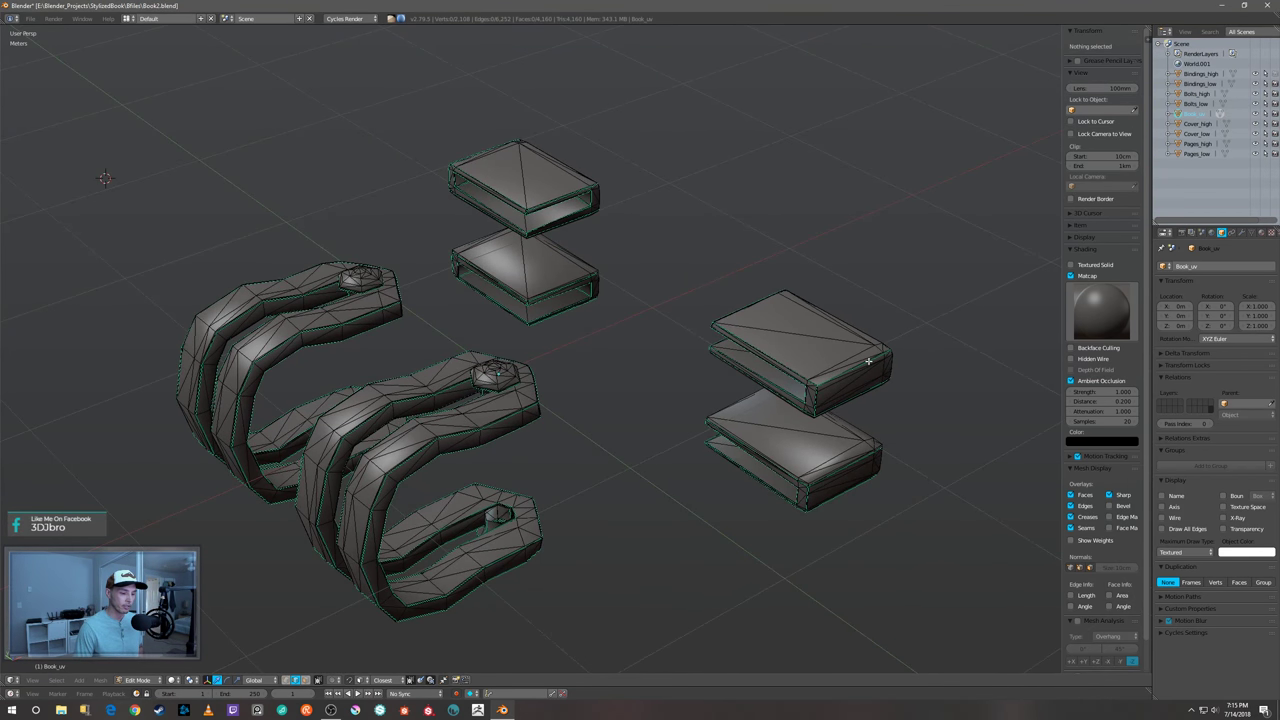
middle_click_drag(868, 361, 813, 341)
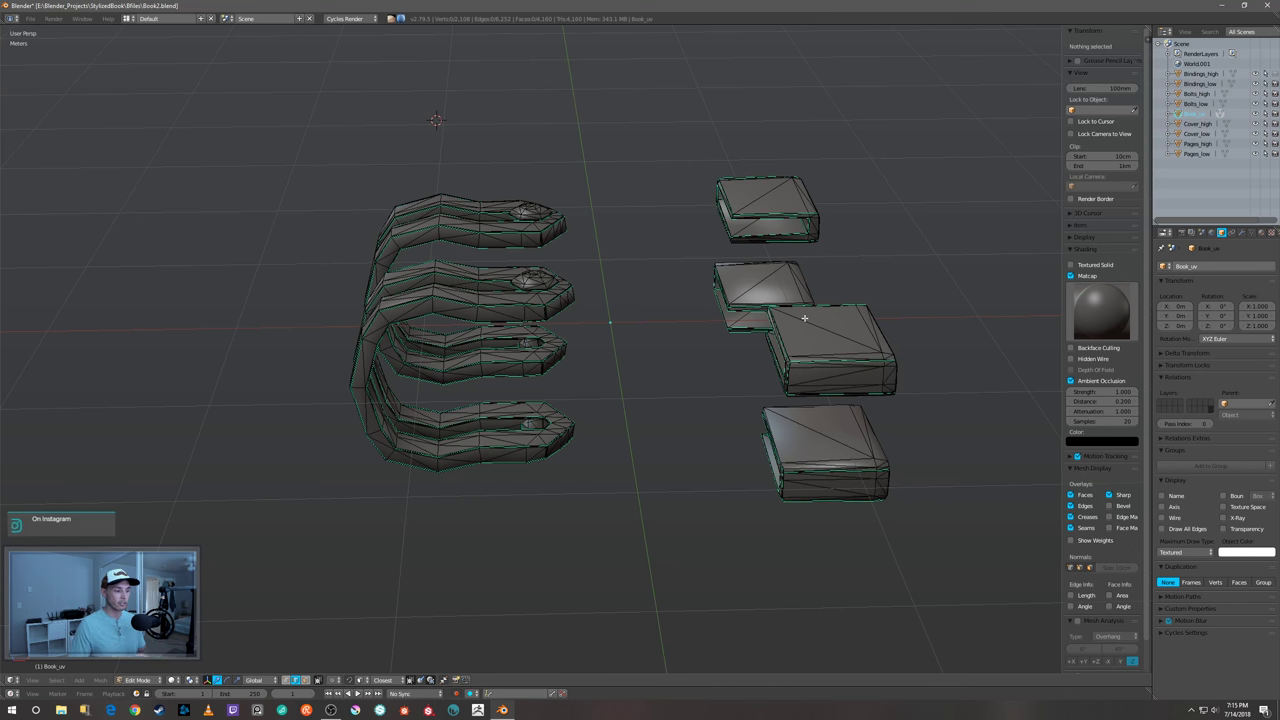
middle_click_drag(746, 328, 720, 368)
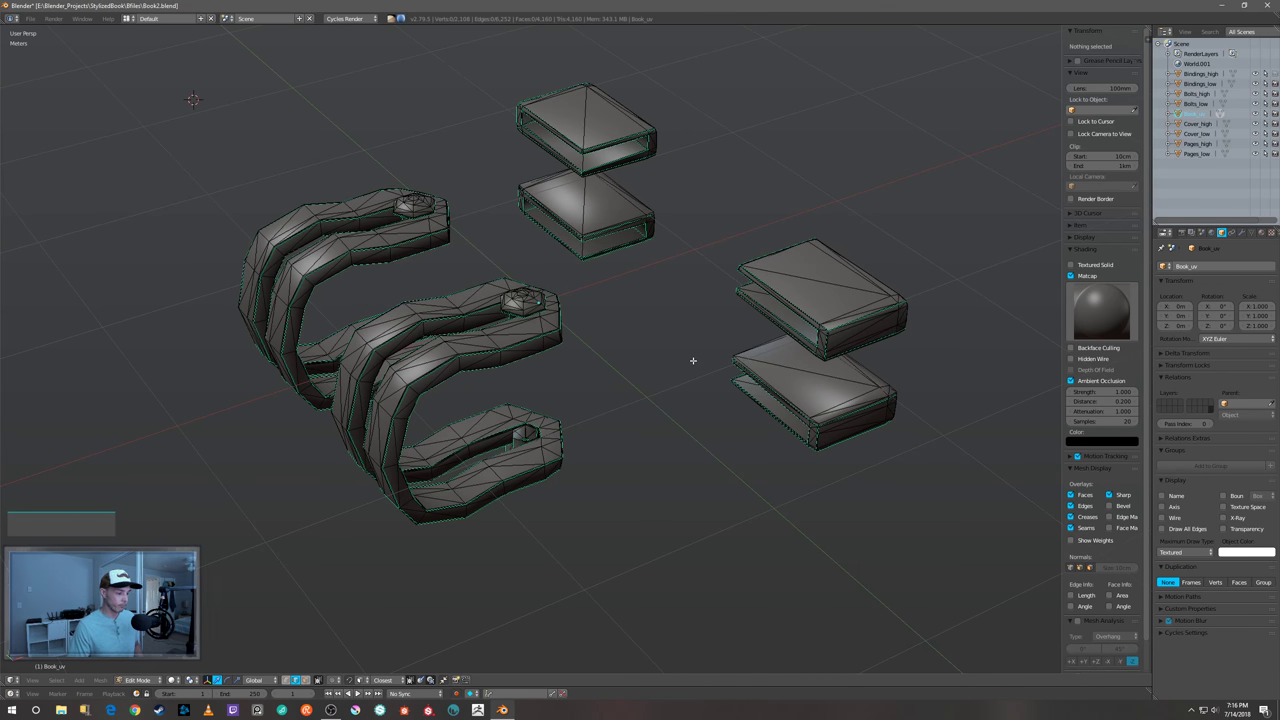
- Reveal the hidden cover and page geometry of the book mesh and deselect everything
middle_click_drag(692, 360, 692, 351)
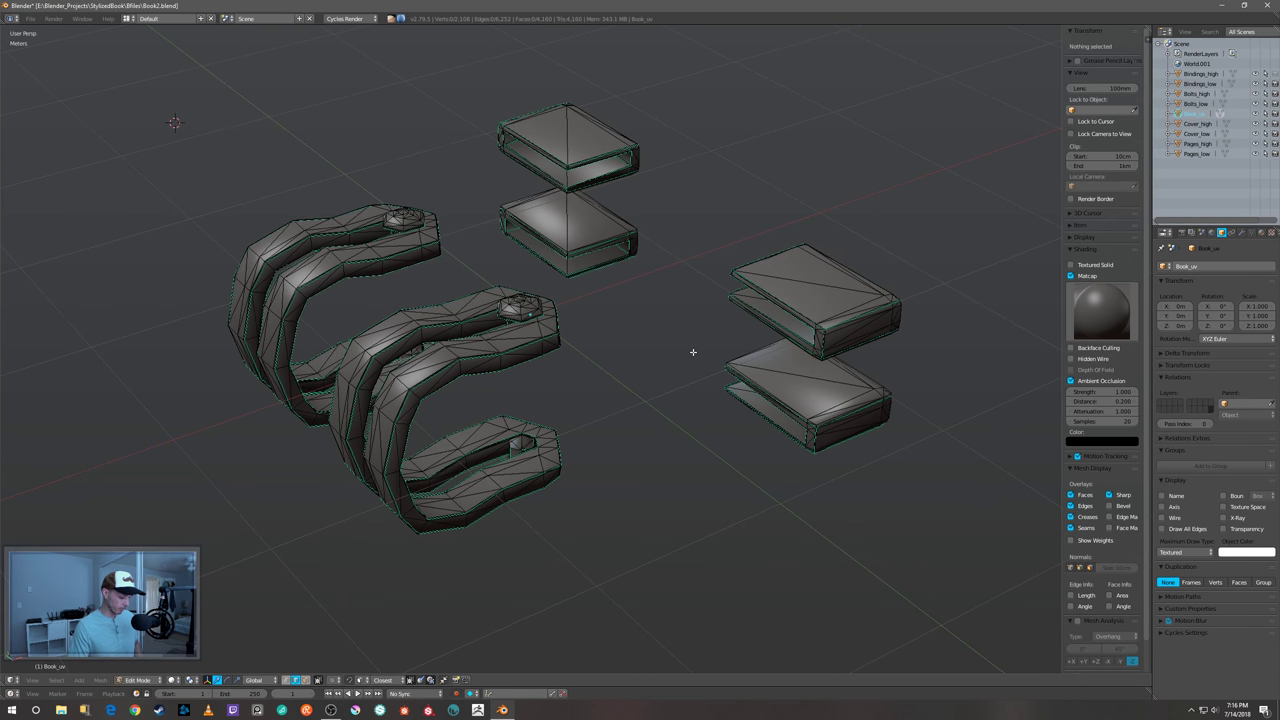
key("alt+h")
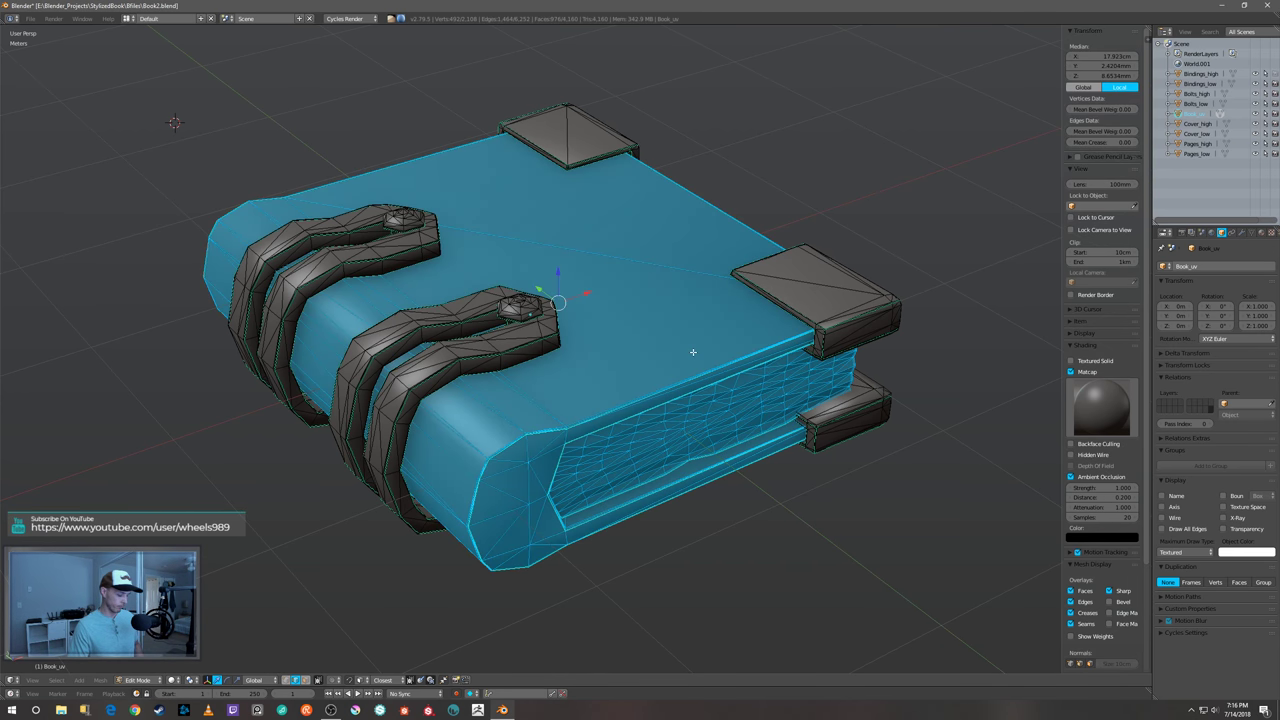
key("a")
middle_click_drag(692, 352, 697, 345)
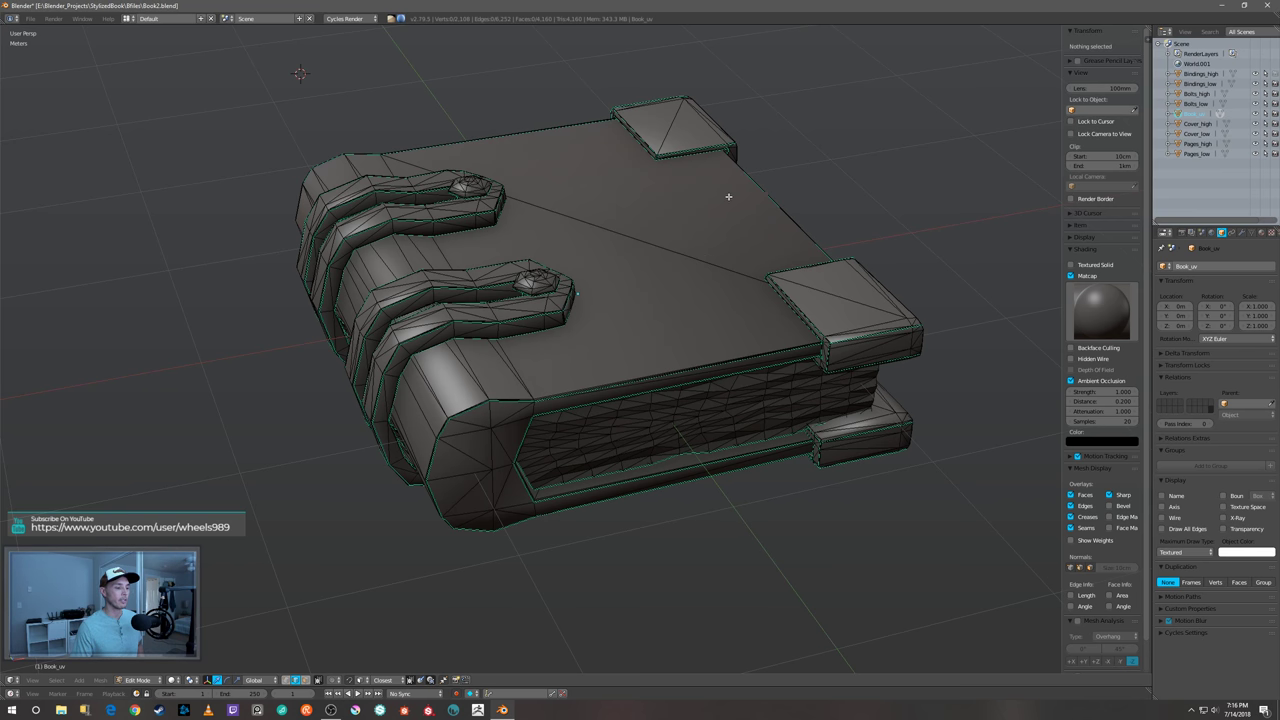
mouse_move(743, 237)
middle_mouse_down()
mouse_move(753, 244)
mouse_move(737, 242)
middle_mouse_up()
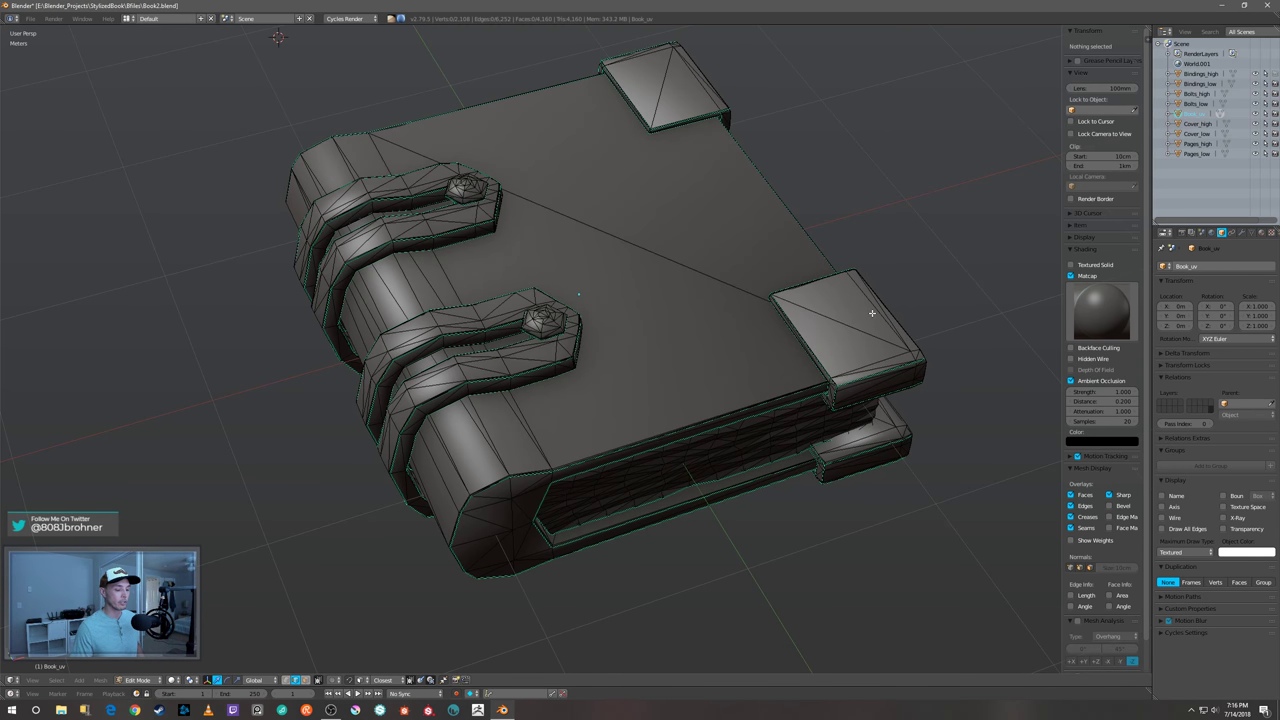
middle_click_drag(928, 326, 921, 310)
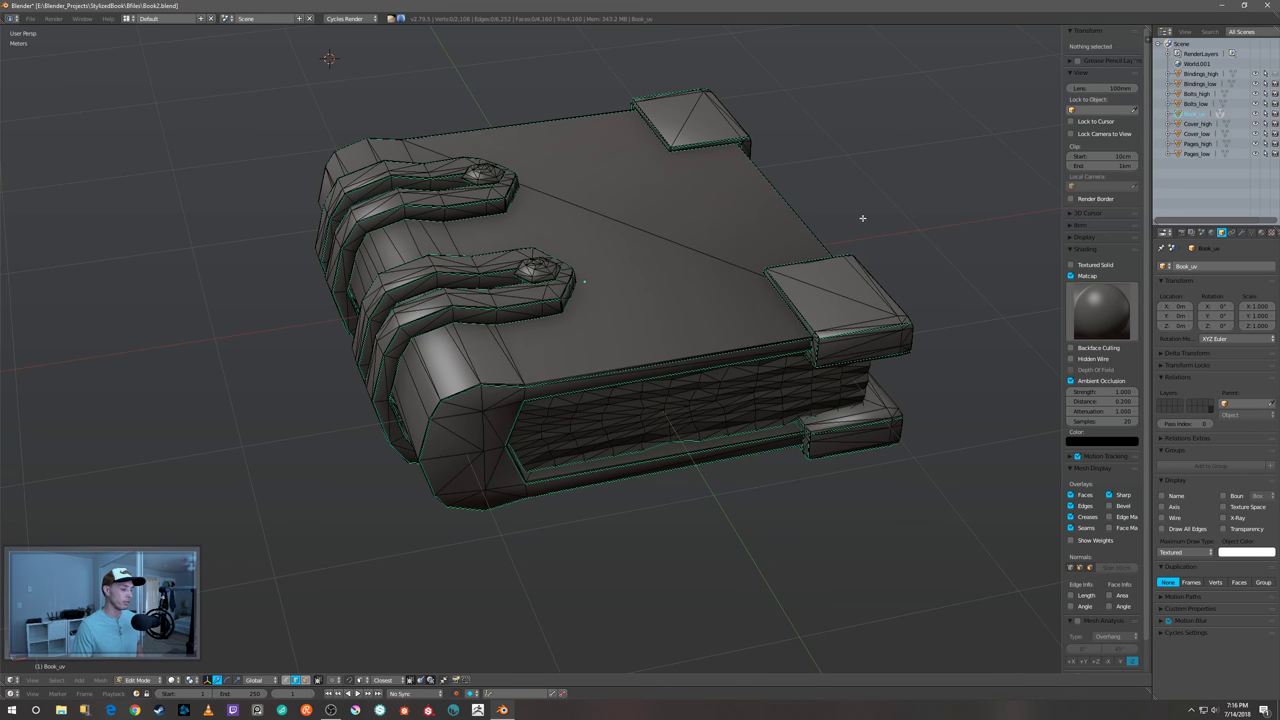
- Switch Book_uv from Edit Mode to Object Mode and view the whole book without its wireframe
middle_click_drag(862, 217, 891, 252, "shift")
key("Tab")
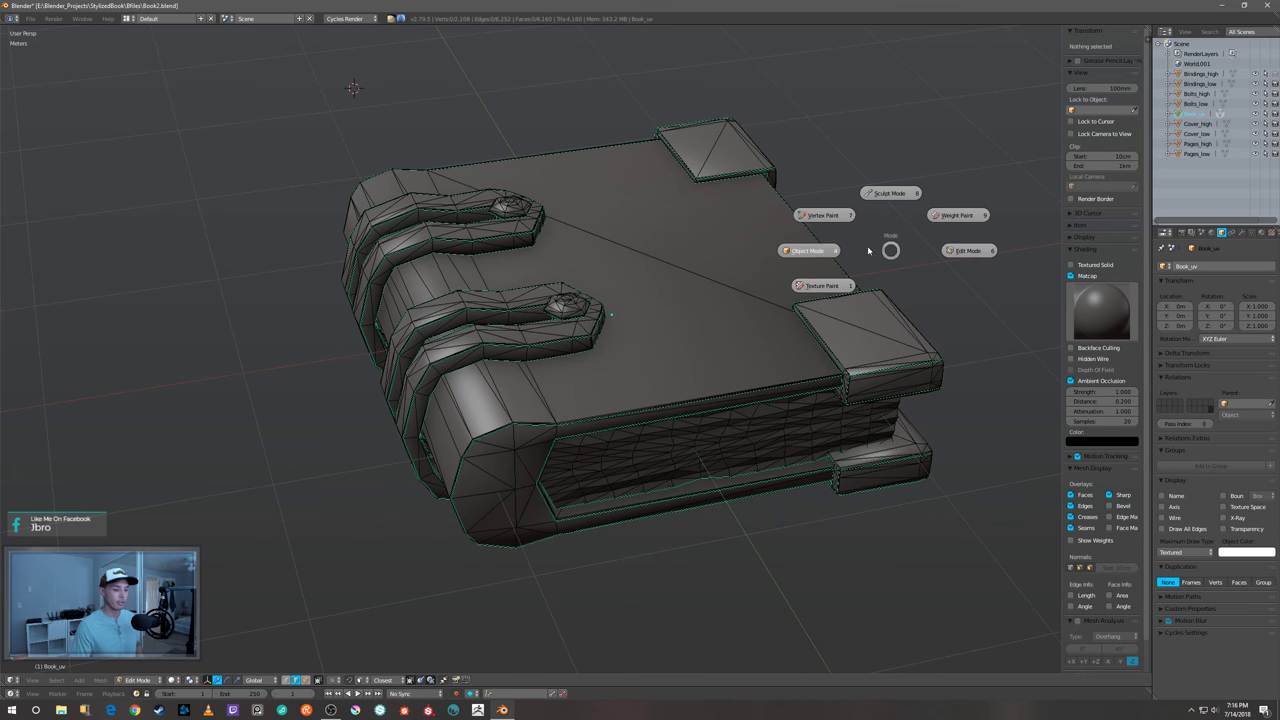
left_click(820, 251)
middle_click_drag(766, 289, 631, 338)
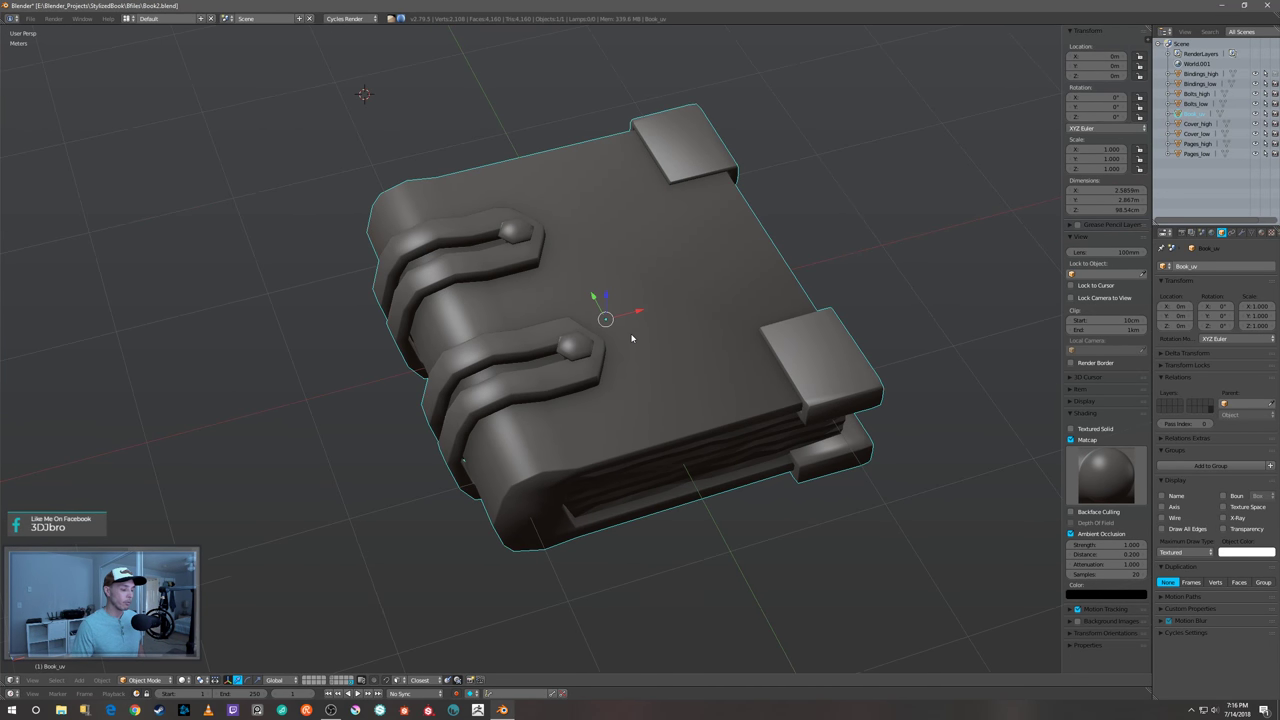
middle_click_drag(674, 290, 742, 314)
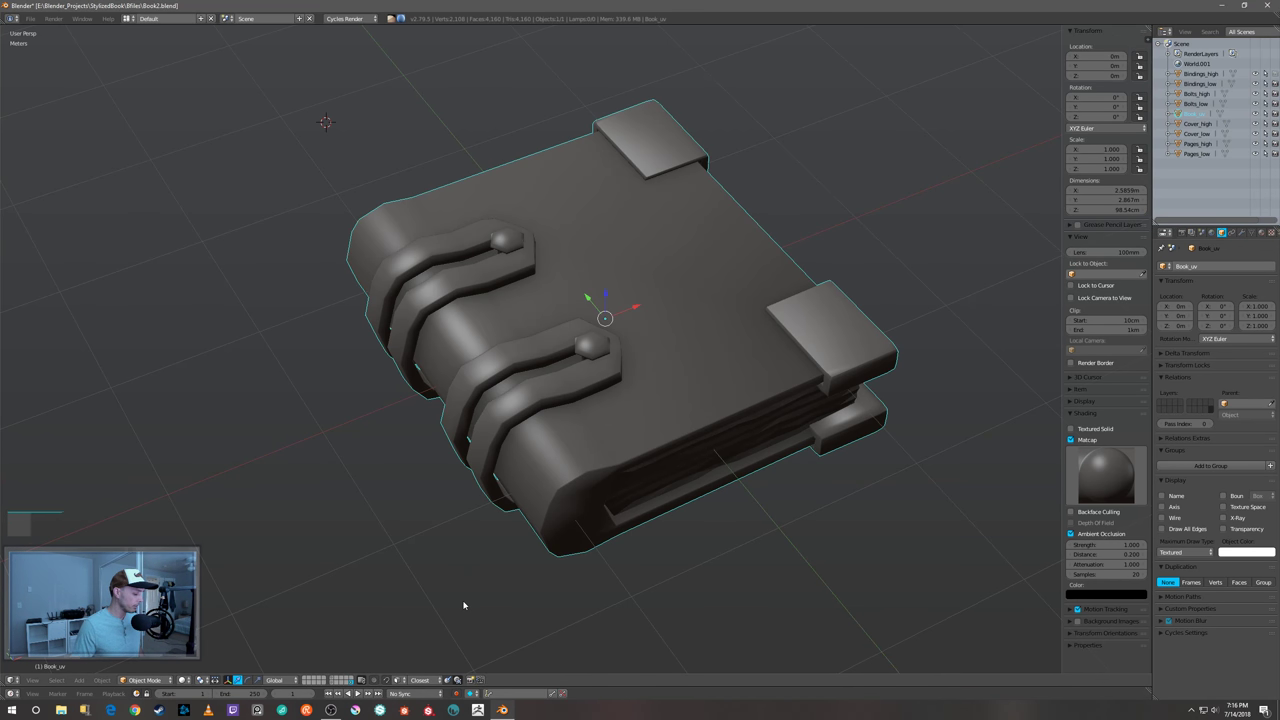
- Deselect the combined book and show only the layer holding the separate low-poly parts
key("a")
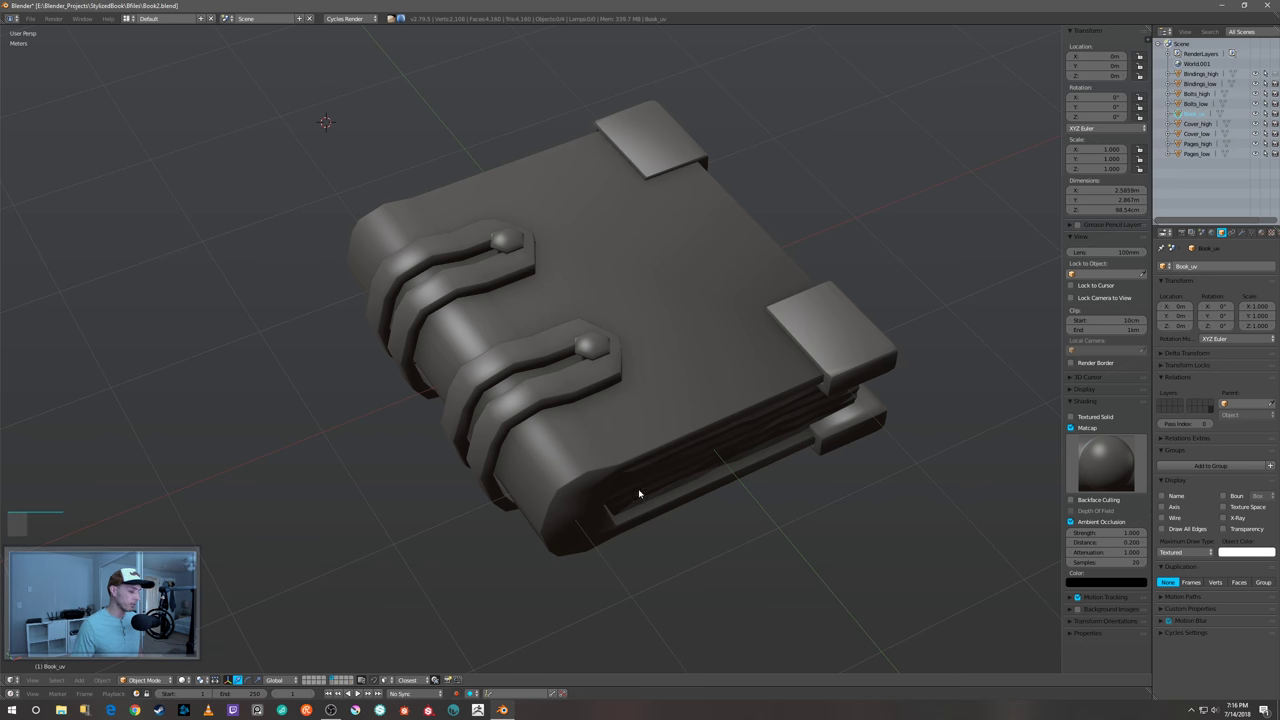
middle_click_drag(700, 400, 705, 460)
middle_click_drag(690, 511, 591, 498)
- Try moving Cover_low about 38 cm along the X axis and undo the move
right_click(568, 456)
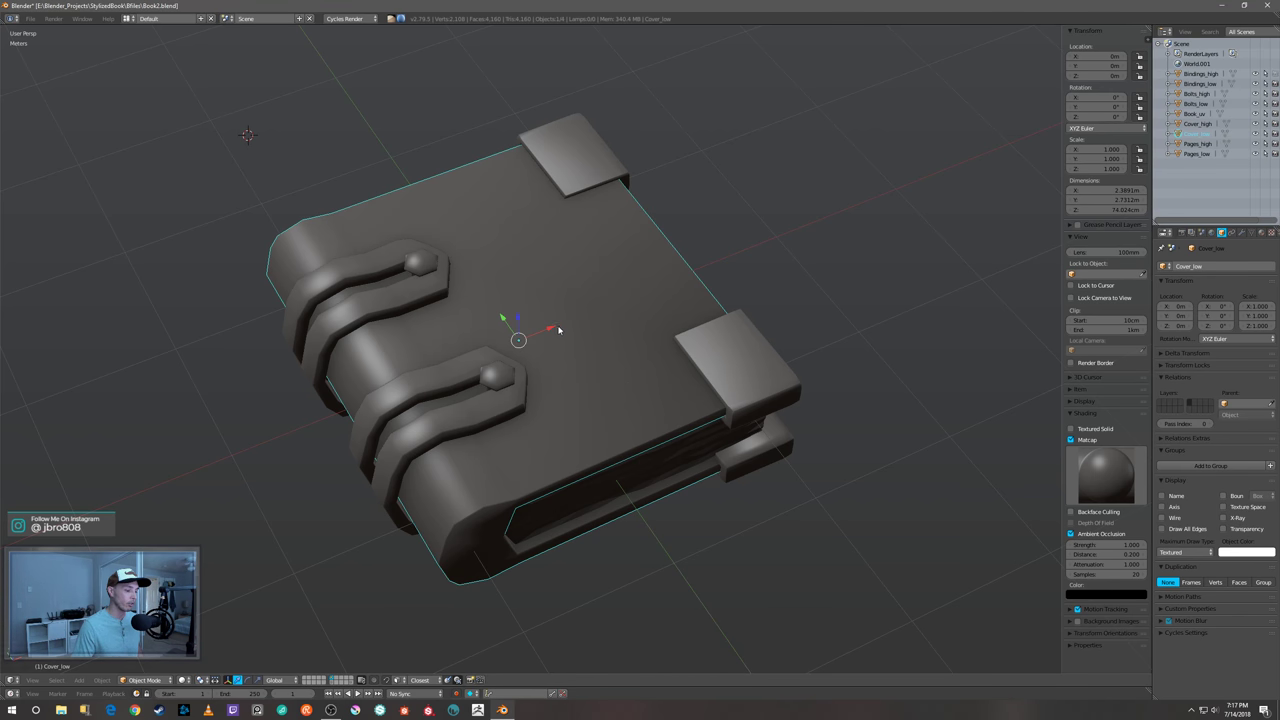
left_click_drag(551, 327, 603, 310)
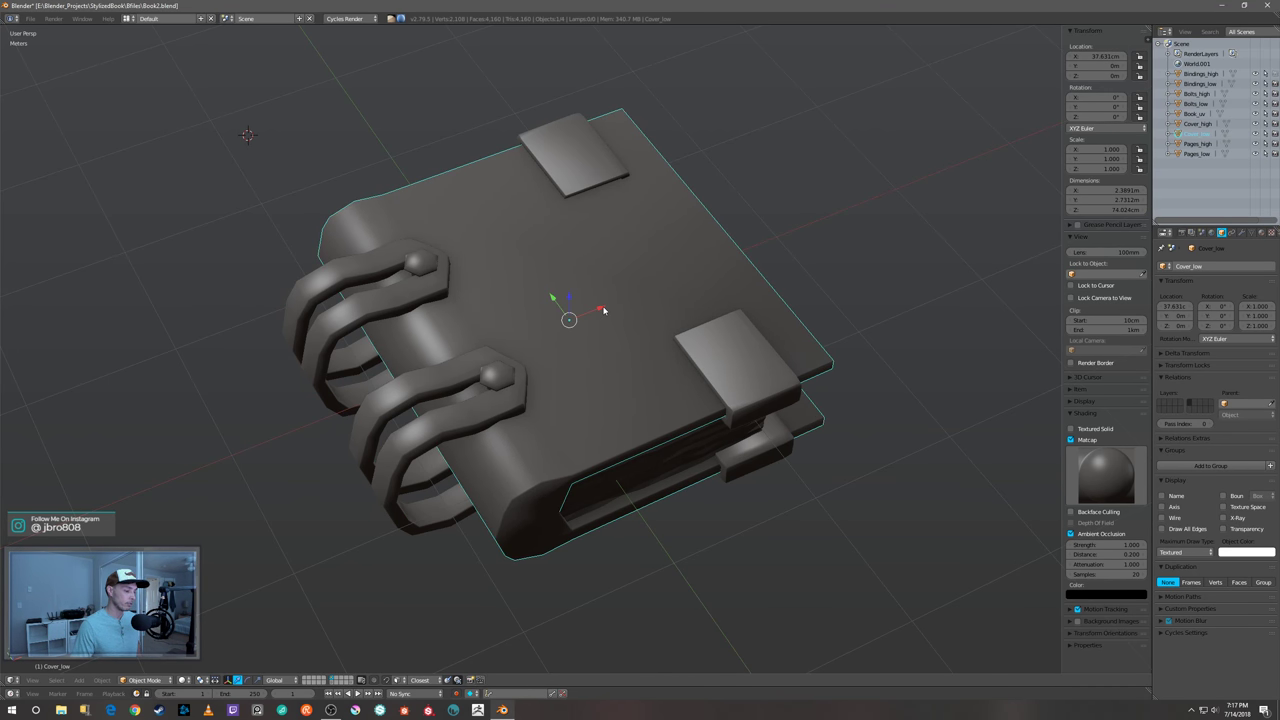
key("ctrl+z")
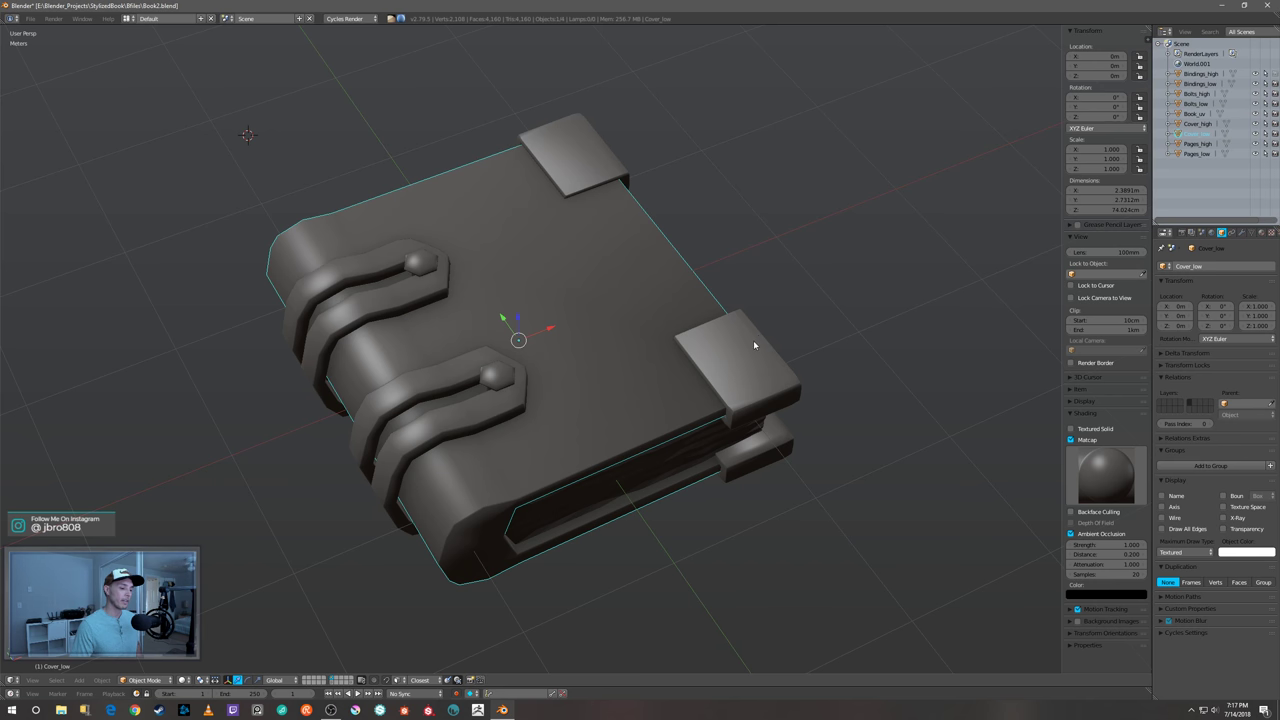
- Isolate Bindings_low by hiding the other low-poly parts, and inspect its straps, corners and object name
right_click(753, 345)
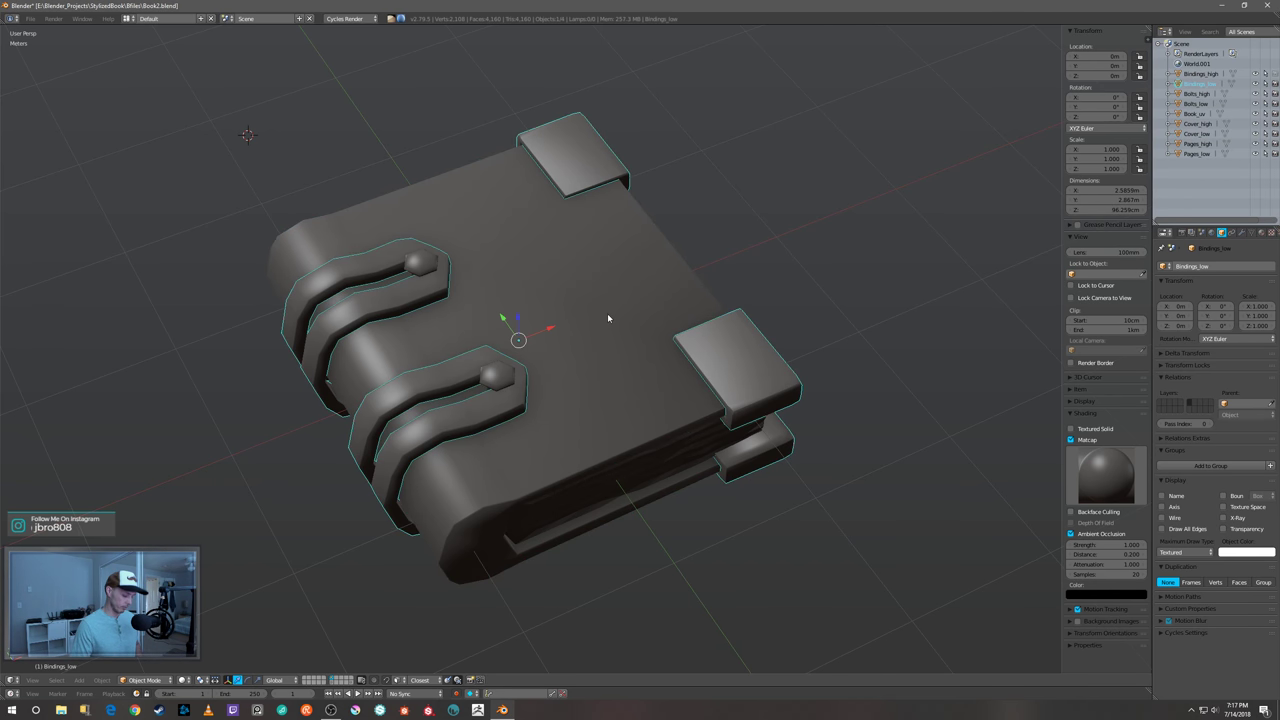
key("KP_Divide")
middle_click_drag(607, 313, 560, 340)
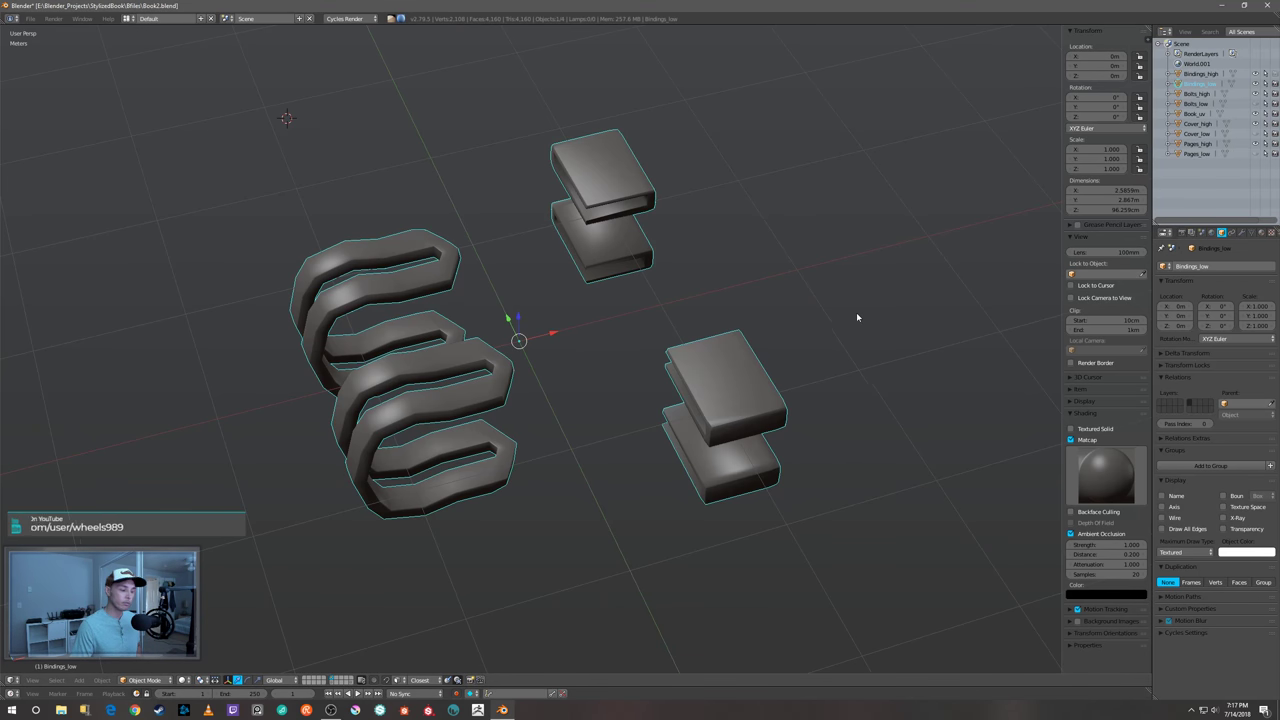
middle_click_drag(856, 312, 860, 376)
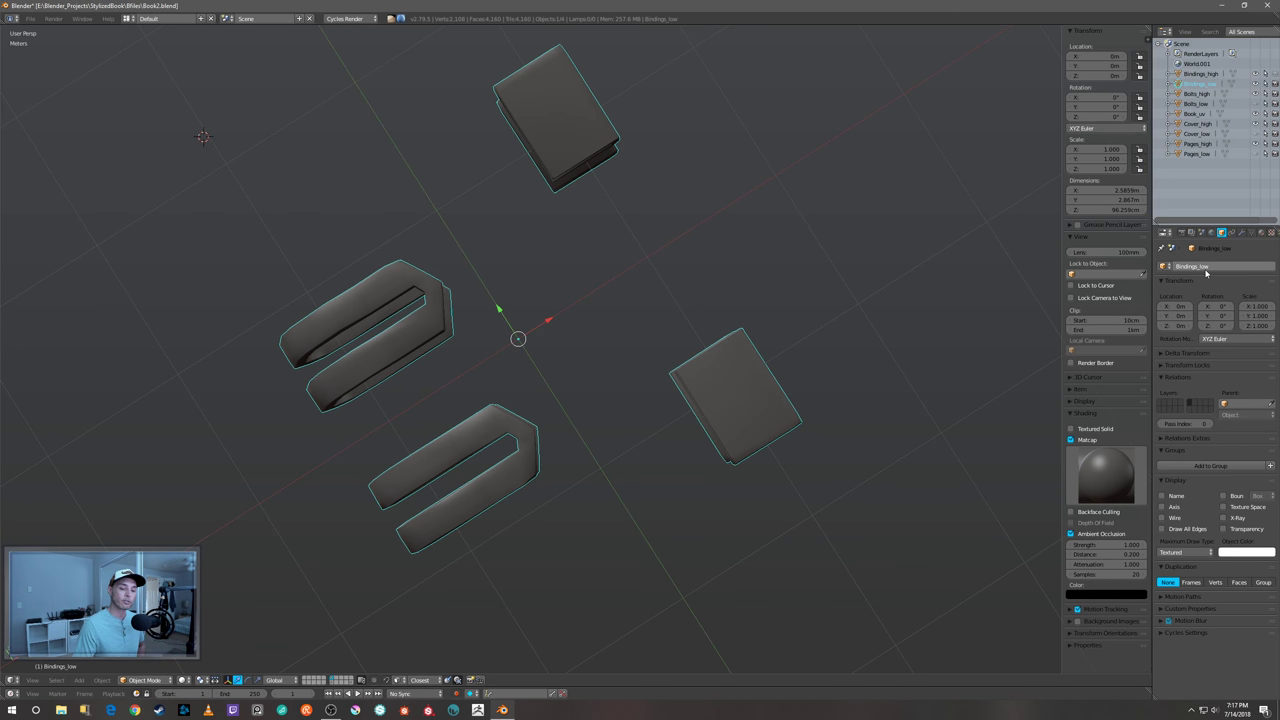
middle_click_drag(909, 334, 860, 342)
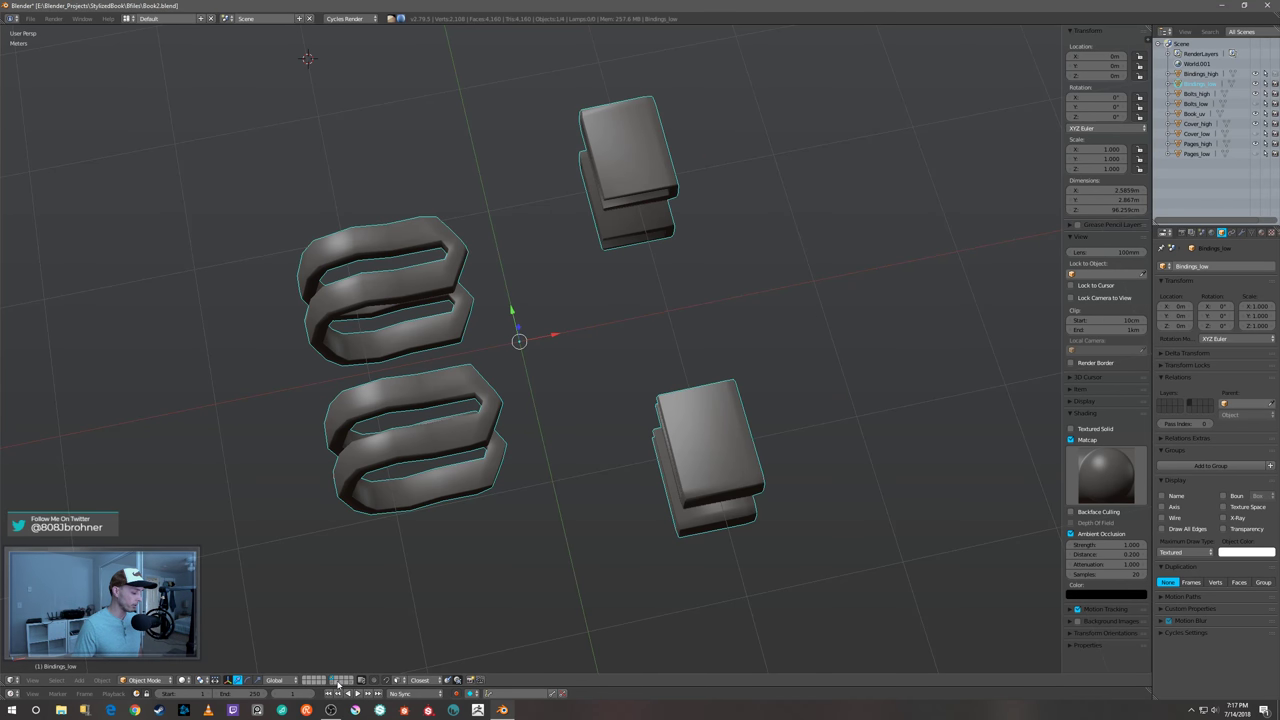
- Show the high-poly layer, select Bindings_high and isolate it to inspect the matching straps and skull corners
left_click(336, 681)
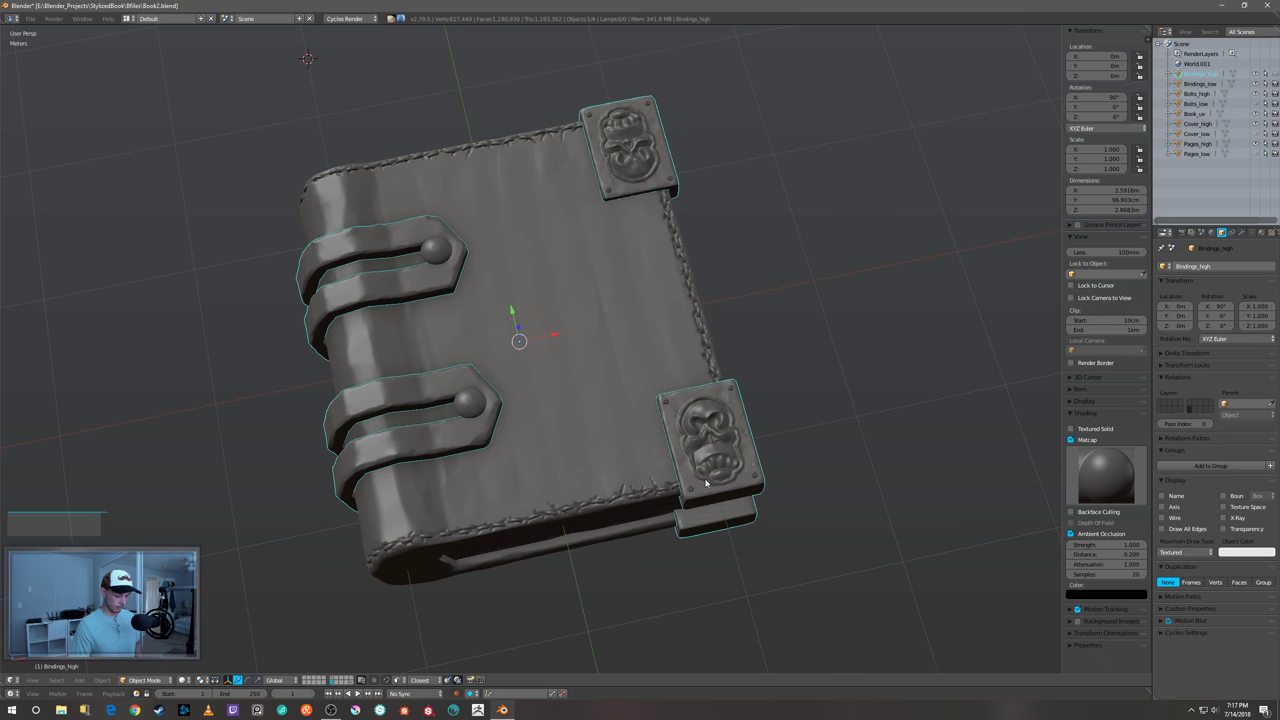
key("3")
key("4")
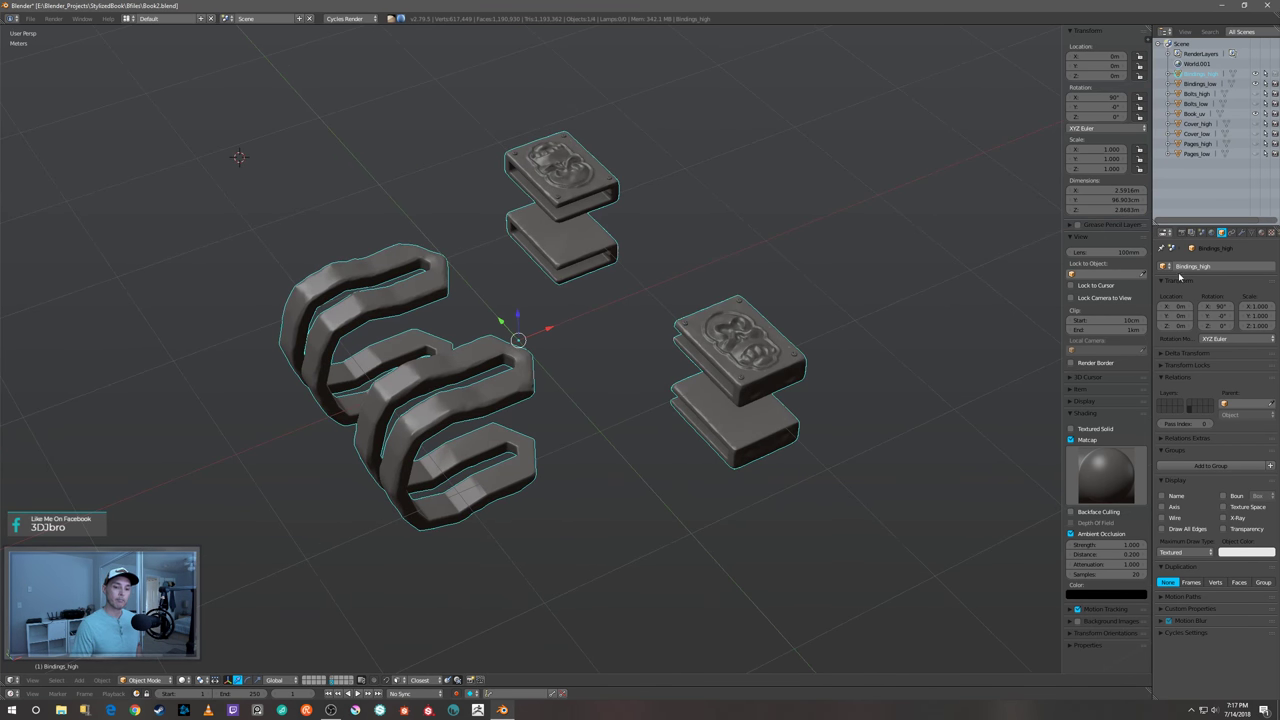
middle_click_drag(914, 374, 849, 416)
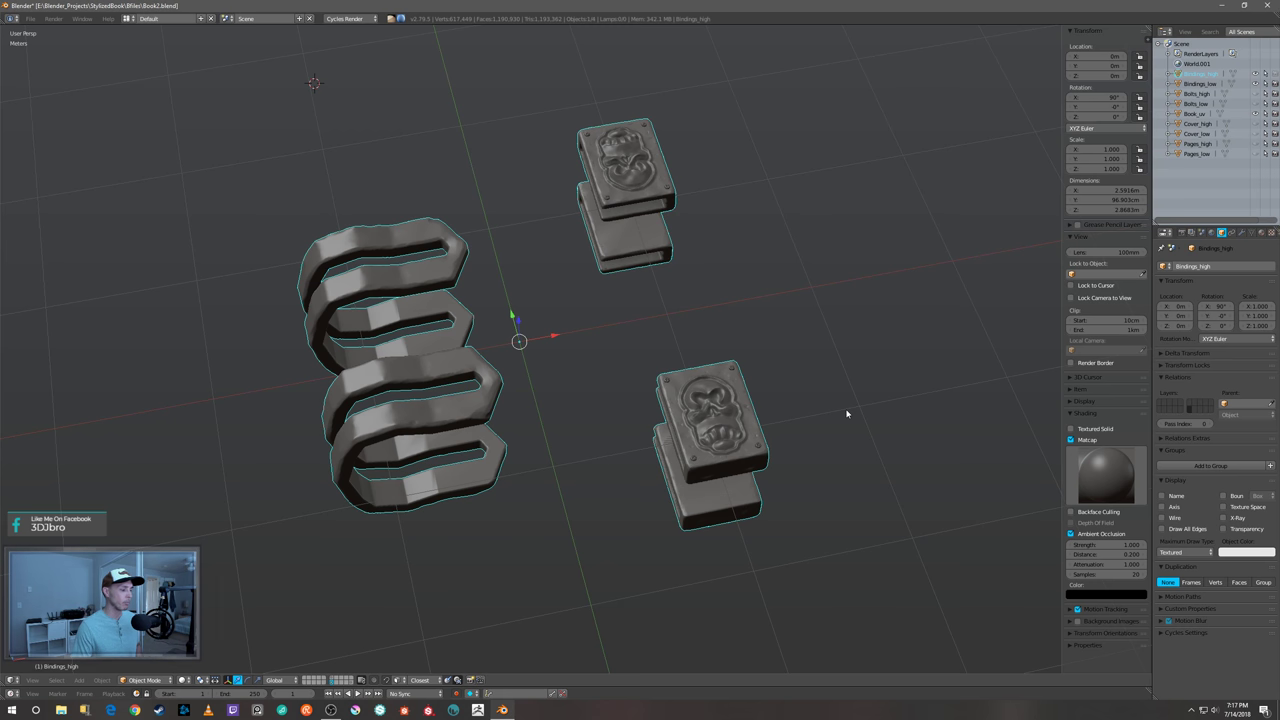
middle_click_drag(846, 417, 848, 421)
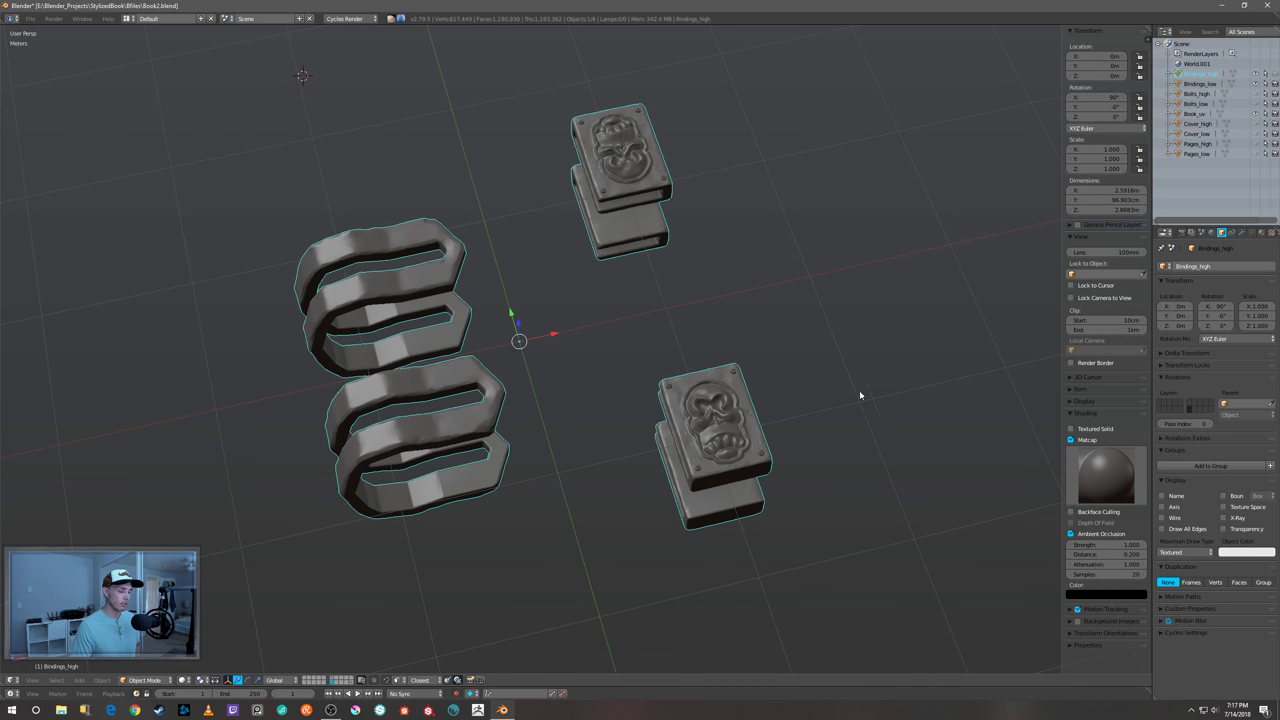
- Reveal the high-poly parts, isolate Pages_high for inspection and bring all high-poly parts back
key("alt+h")
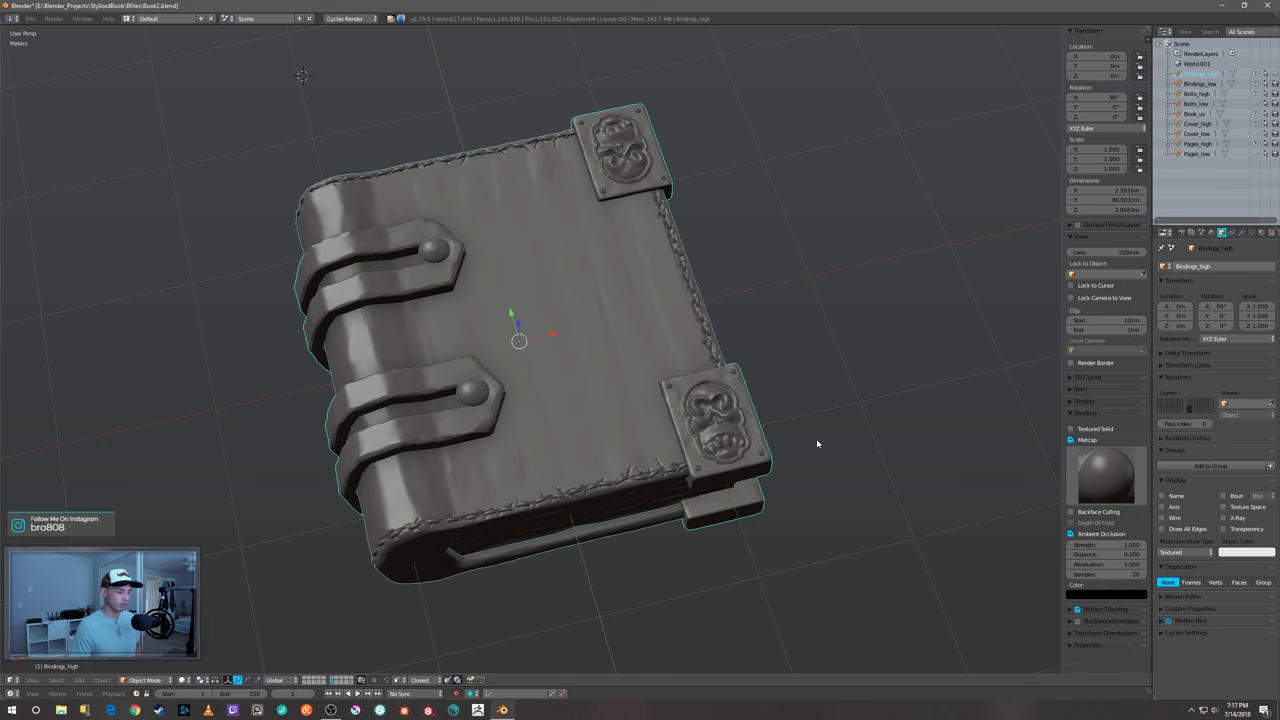
middle_click_drag(790, 470, 747, 458)
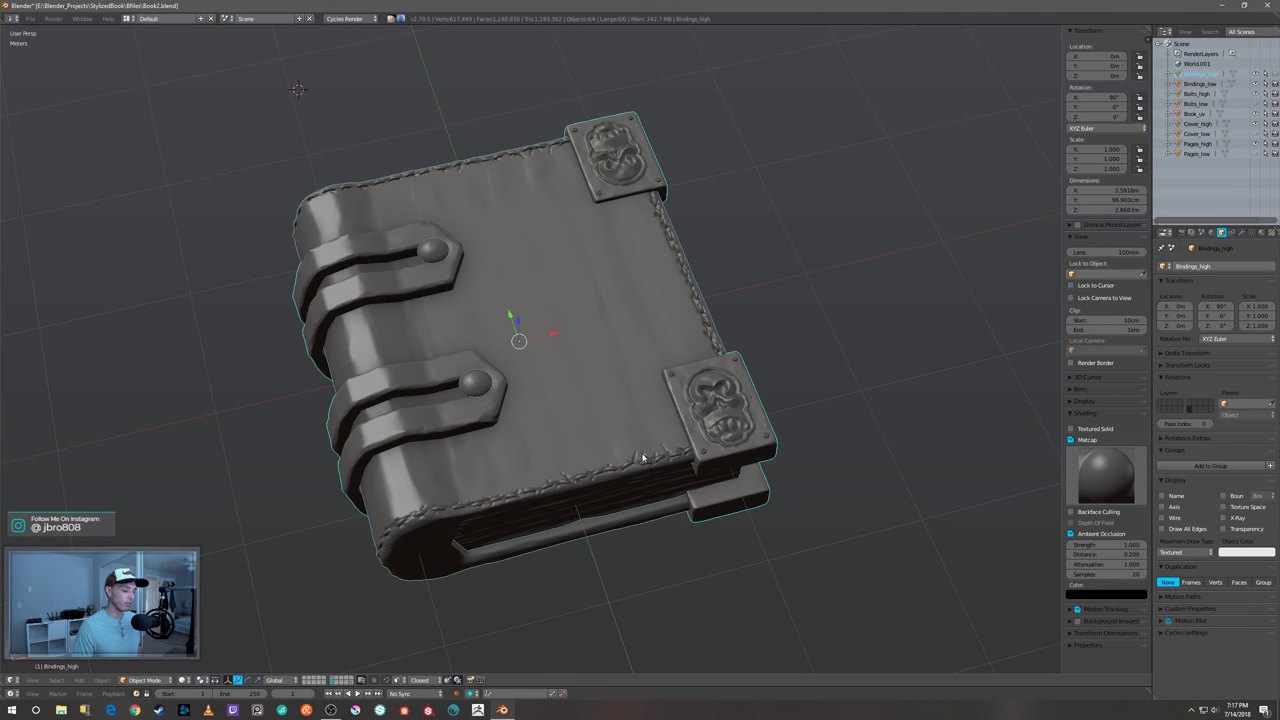
right_click(632, 487)
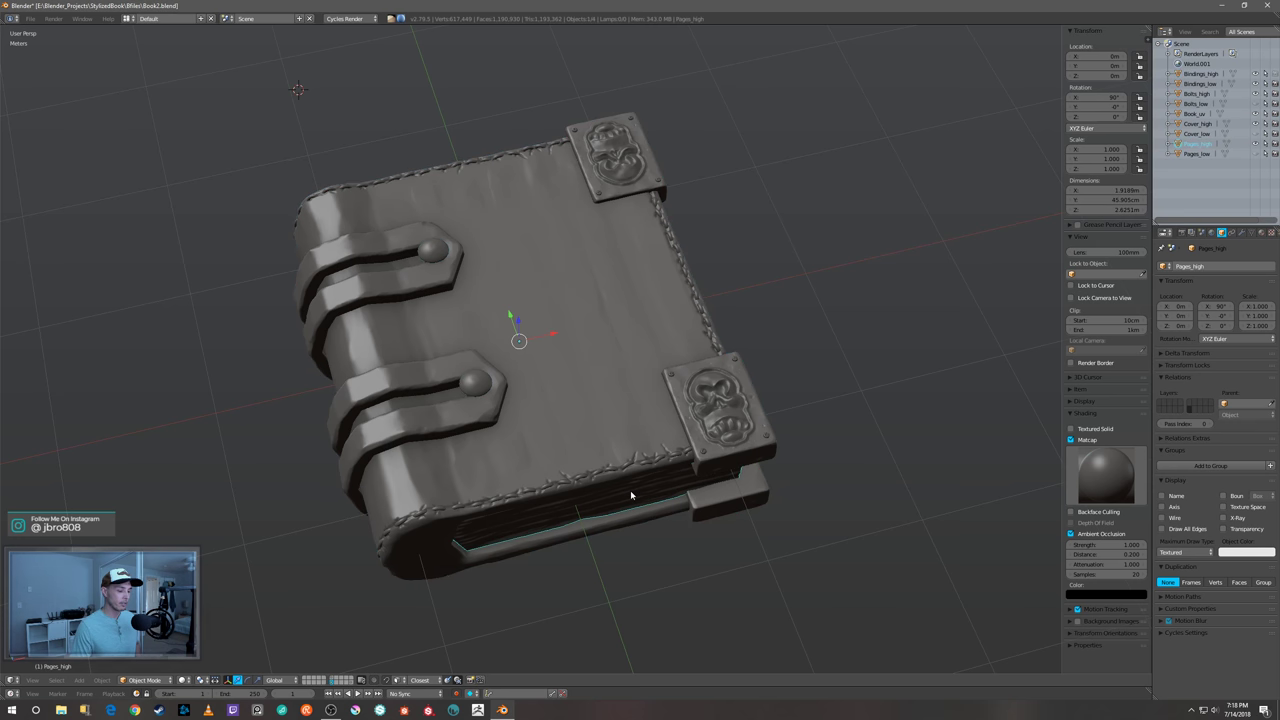
key("shift+h")
mouse_move(633, 493)
middle_mouse_down()
mouse_move(568, 428)
mouse_move(626, 443)
mouse_move(636, 475)
middle_mouse_up()
key("alt+h")
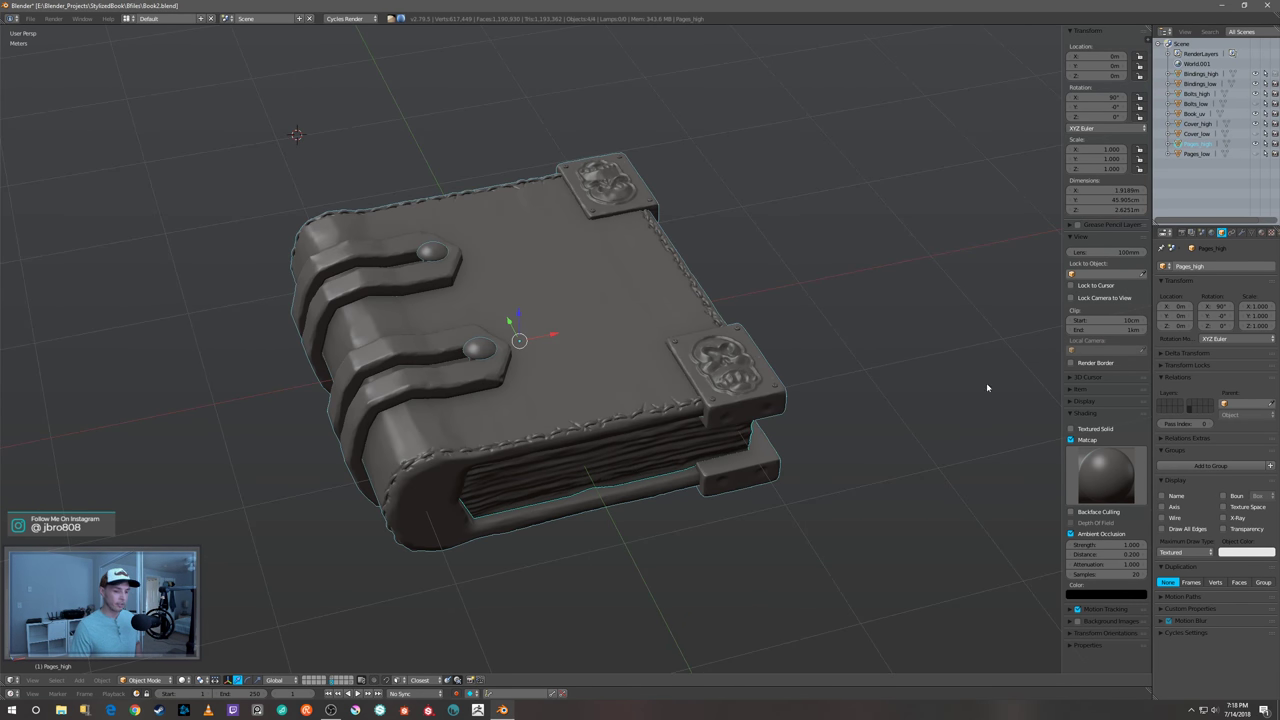
- Return to the low-poly layer, reveal its hidden parts and isolate Pages_low
left_click(335, 680)
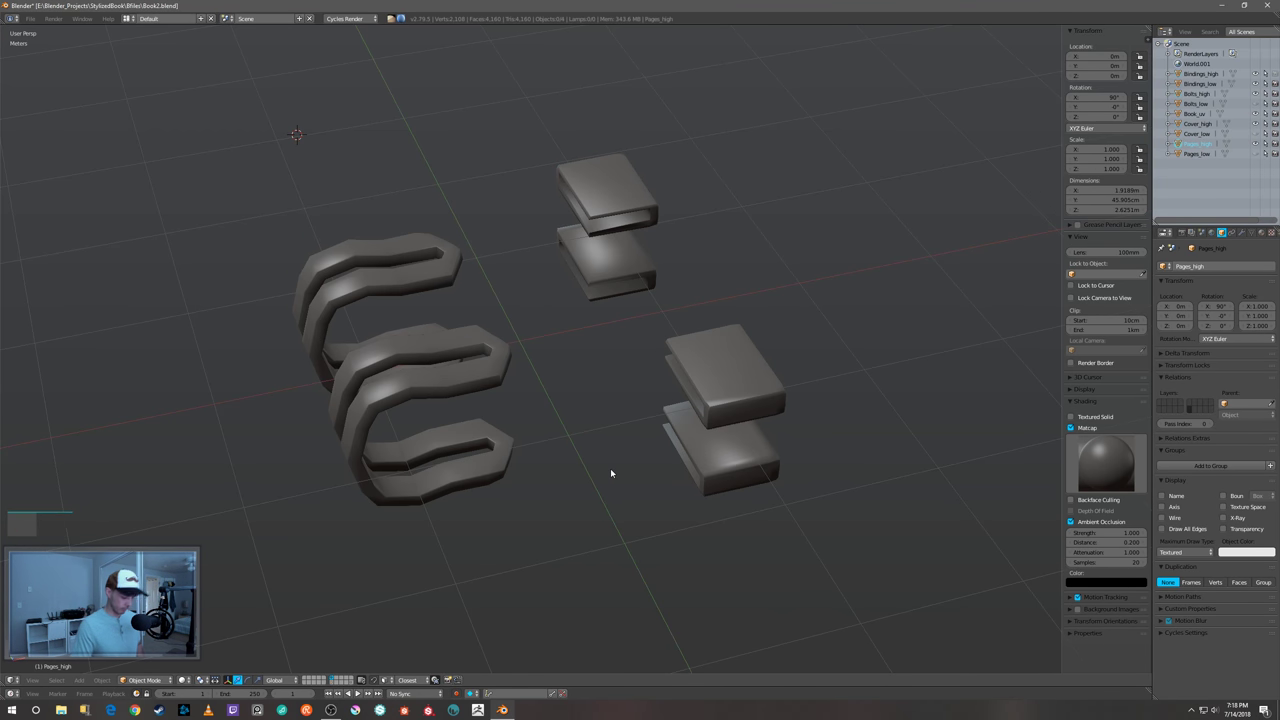
key("alt+h")
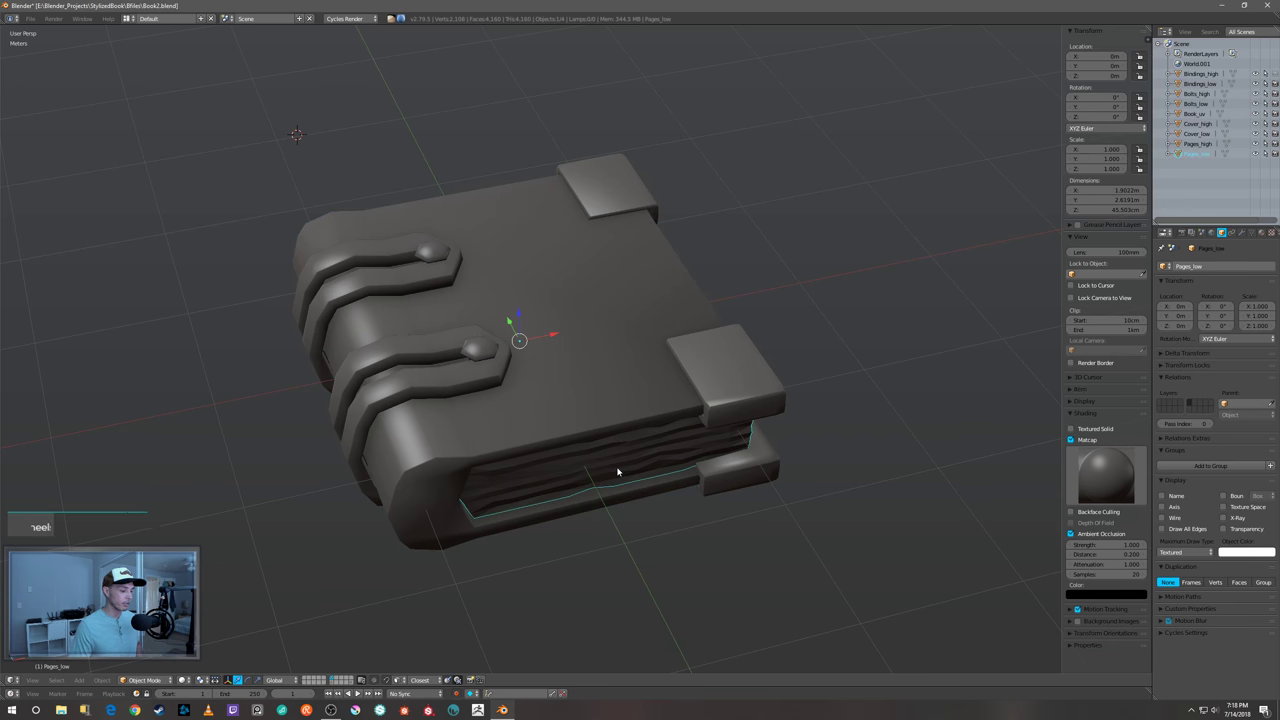
right_click(622, 469)
key("shift+h")
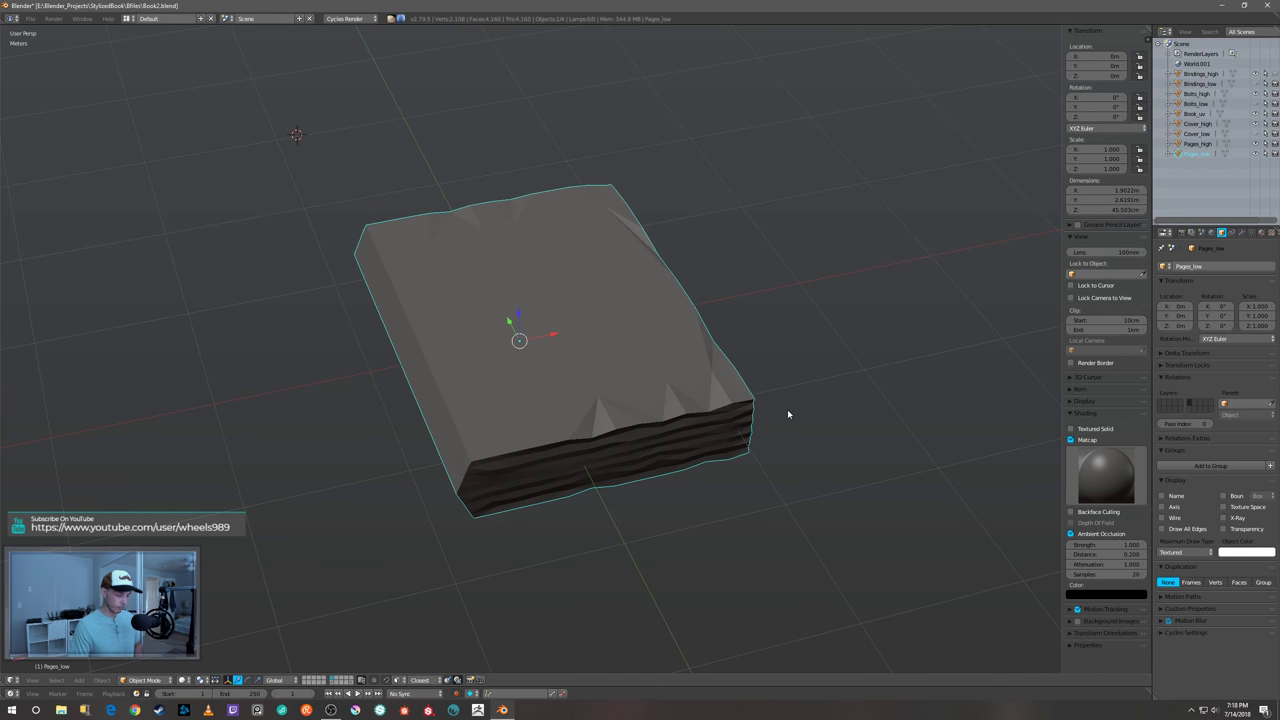
- Reveal all low-poly parts of the book again and deselect everything
key("alt+h")
middle_click_drag(787, 414, 776, 427)
key("a")
middle_click_drag(751, 377, 805, 347)
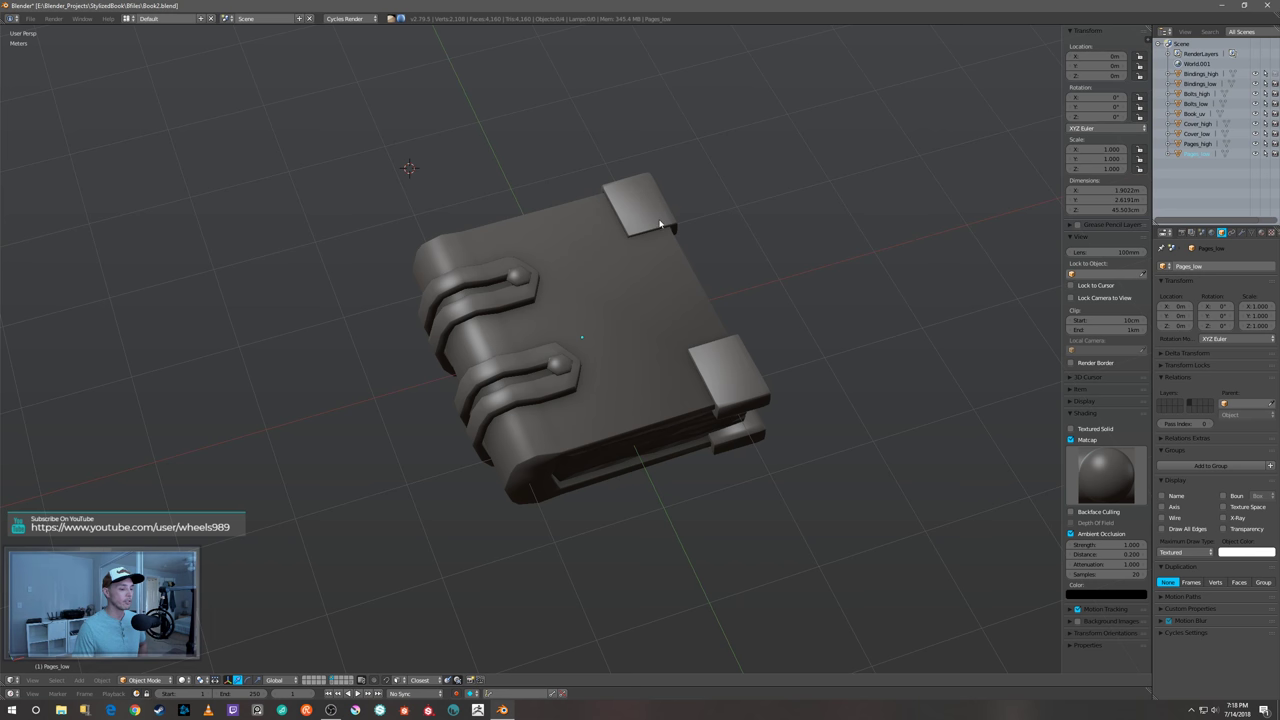
middle_click_drag(515, 298, 603, 347)
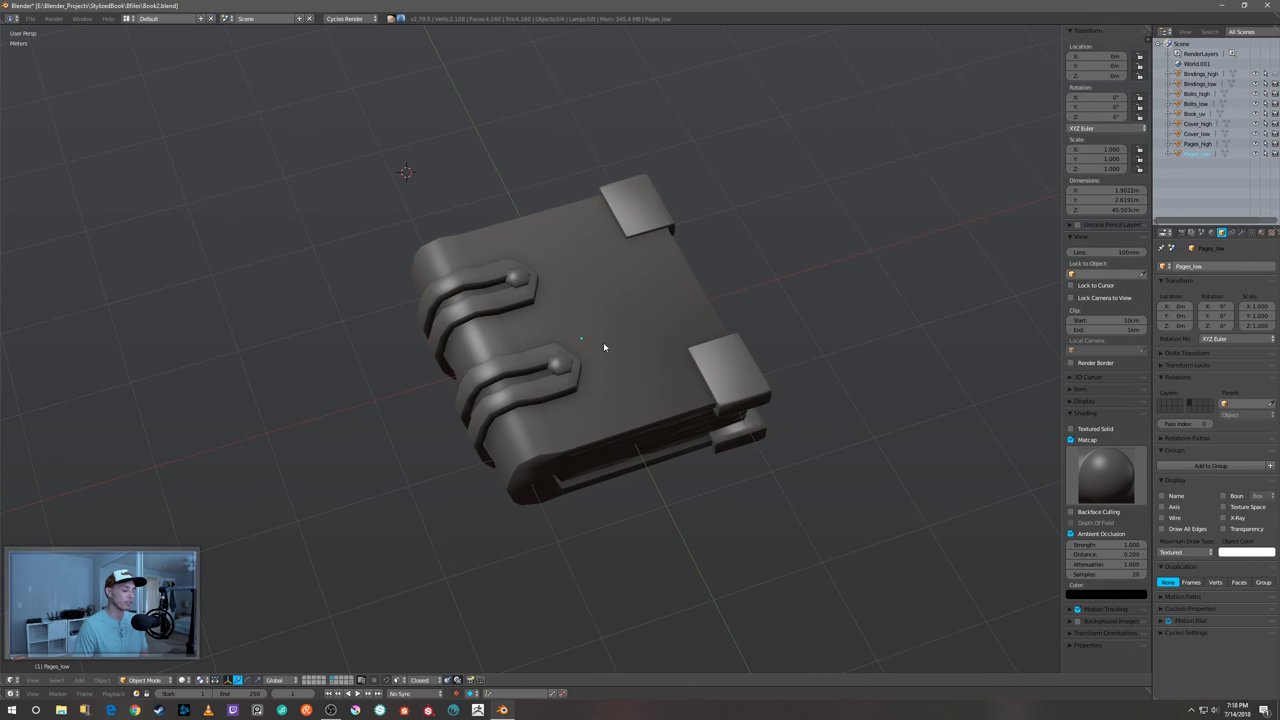
- Select the low-poly cover and bolts in turn to check that they are separate, named objects
right_click(718, 367)
key("a")
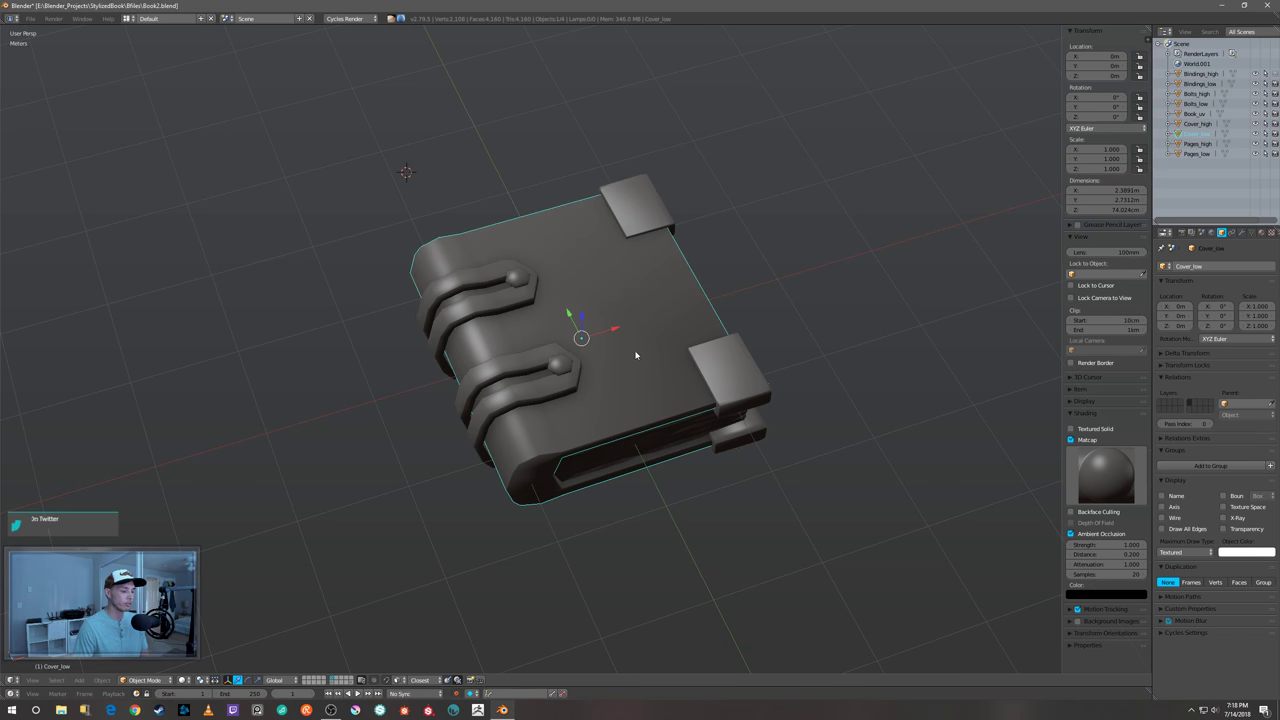
right_click(649, 436)
right_click(563, 367)
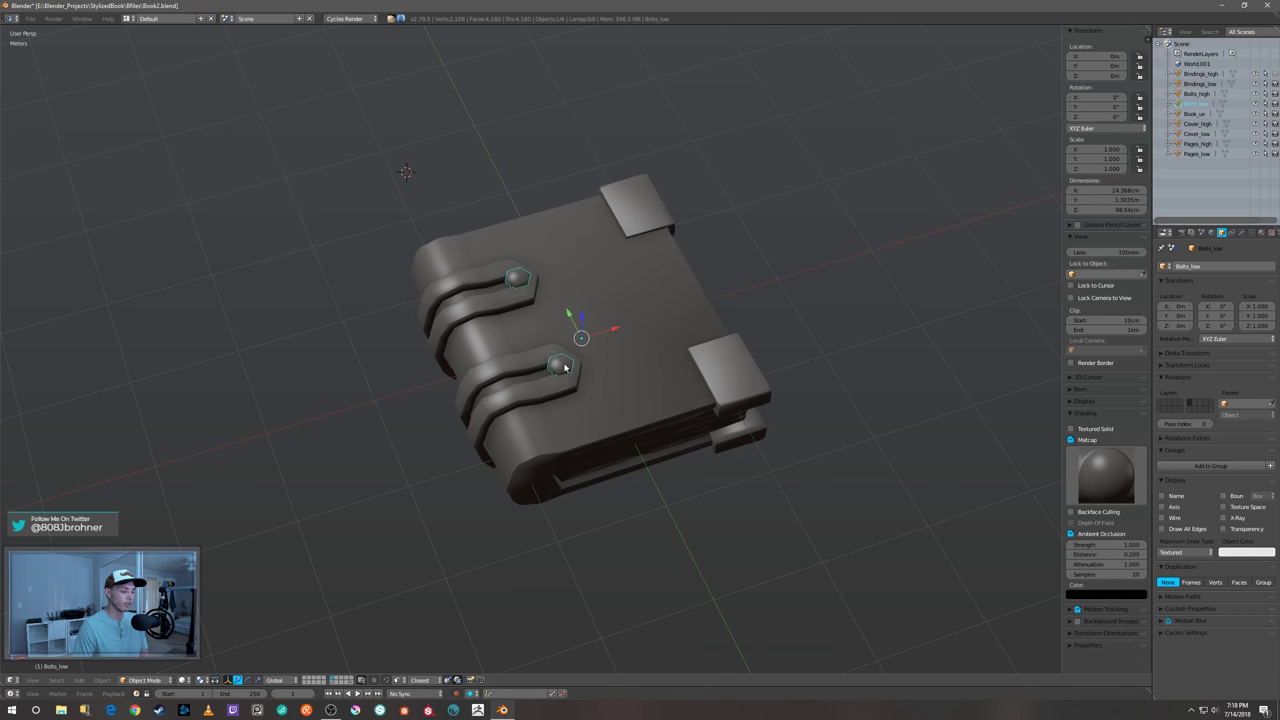
mouse_move(662, 393)
middle_mouse_down()
mouse_move(713, 370)
mouse_move(643, 373)
mouse_move(664, 371)
middle_mouse_up()
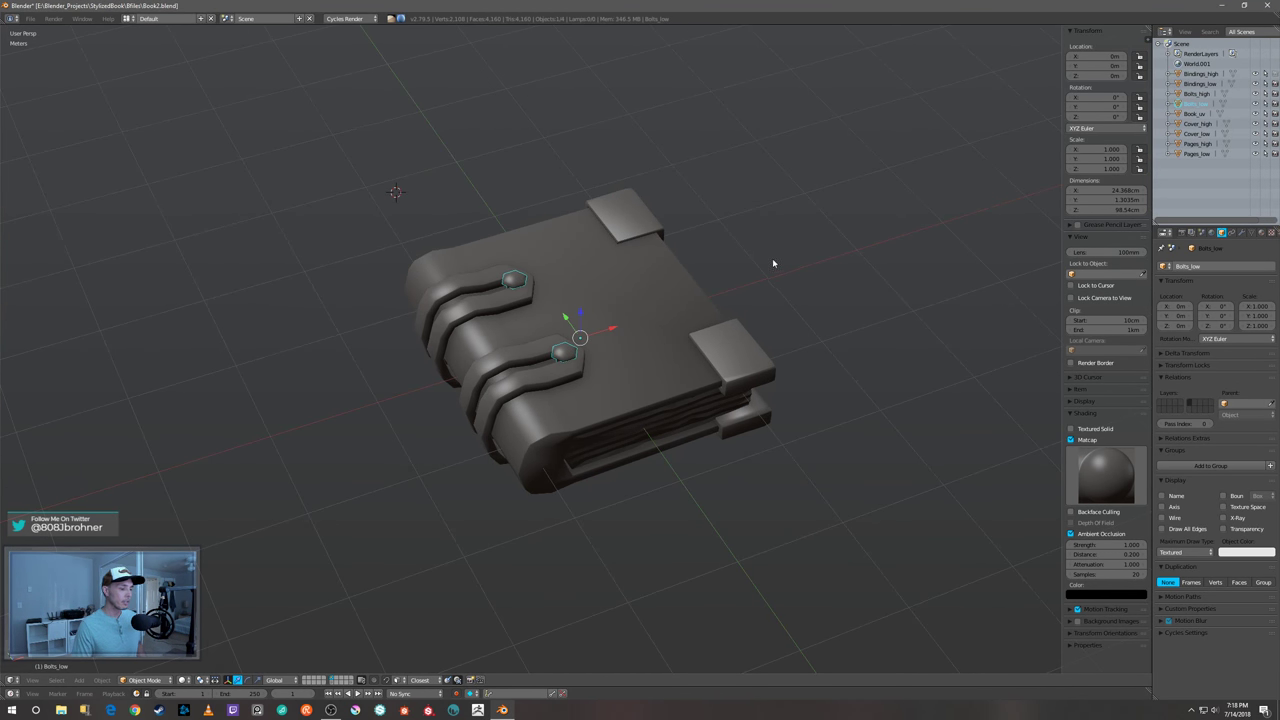
- Examine the low-poly book up close, selecting Cover_low and Bindings_low in turn
middle_click_drag(772, 263, 726, 286)
scroll(691, 346, "up", 2)
scroll(680, 362, "up", 1)
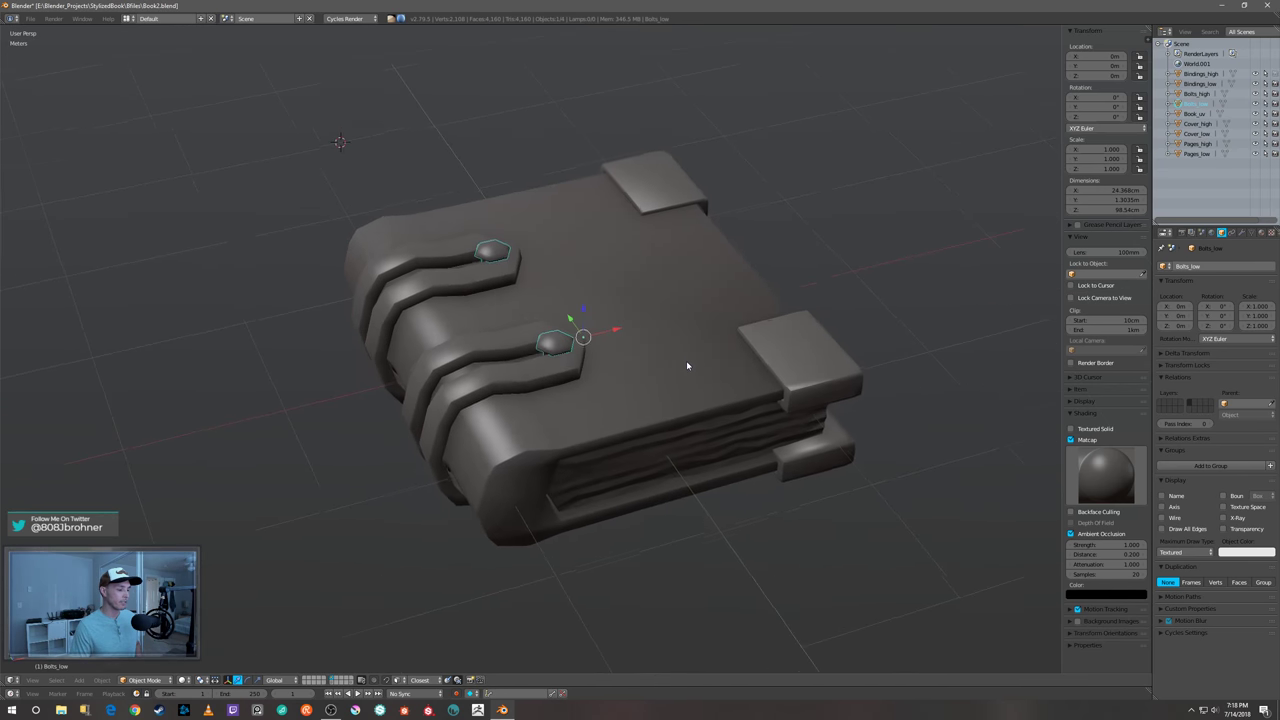
middle_click_drag(687, 366, 660, 375)
middle_click_drag(650, 372, 666, 397)
right_click(669, 396)
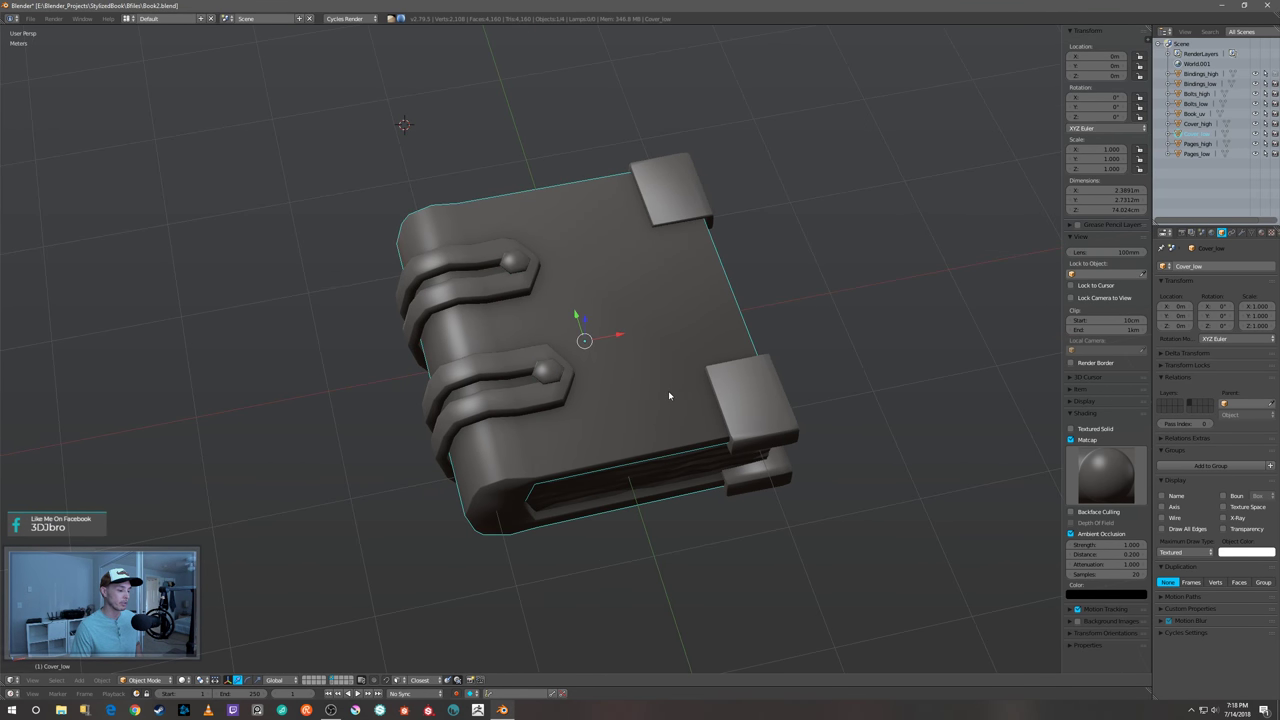
right_click(554, 371)
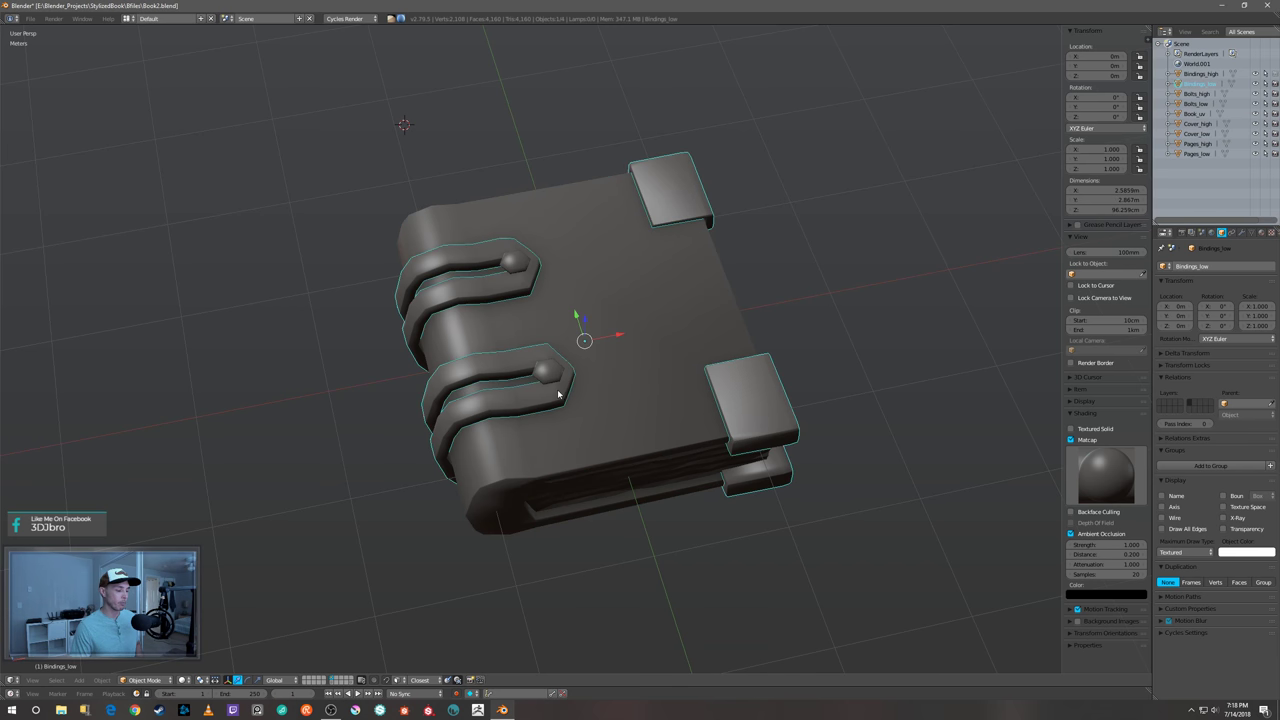
- Isolate the low-poly bindings together with Bolts_low and view them from several angles
right_click(554, 371)
key("KP_Divide")
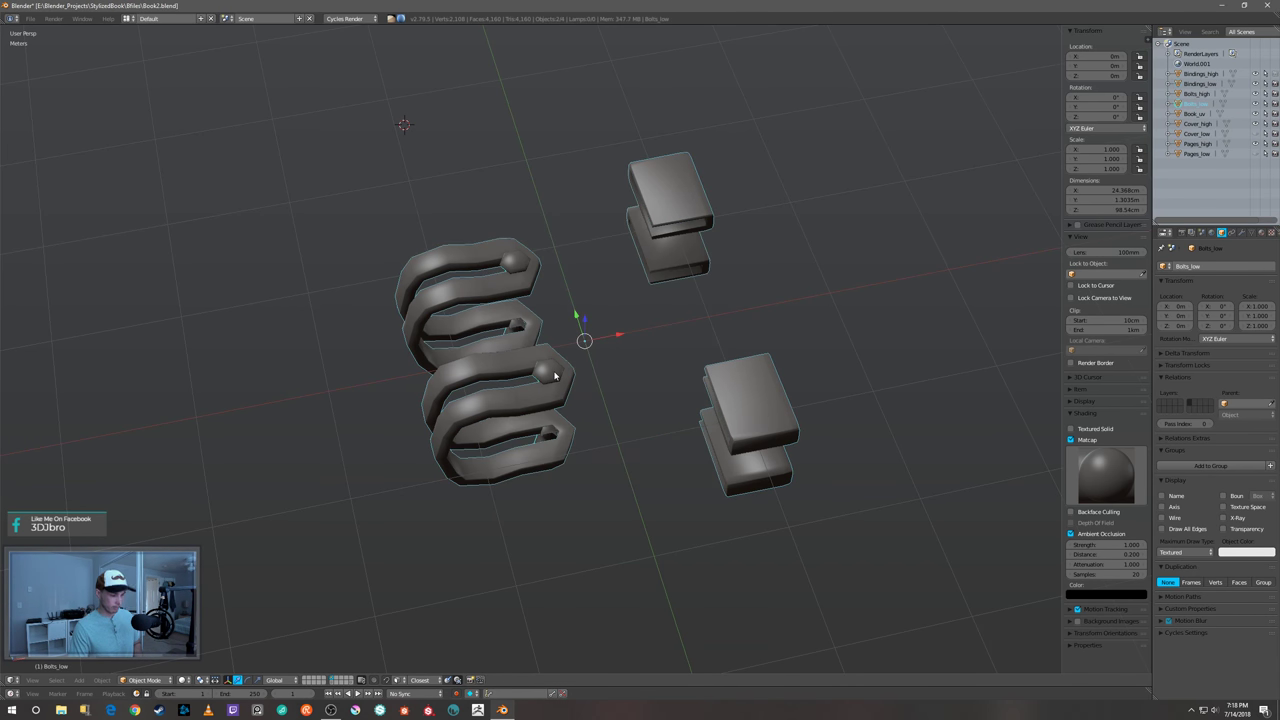
middle_click_drag(548, 347, 580, 352)
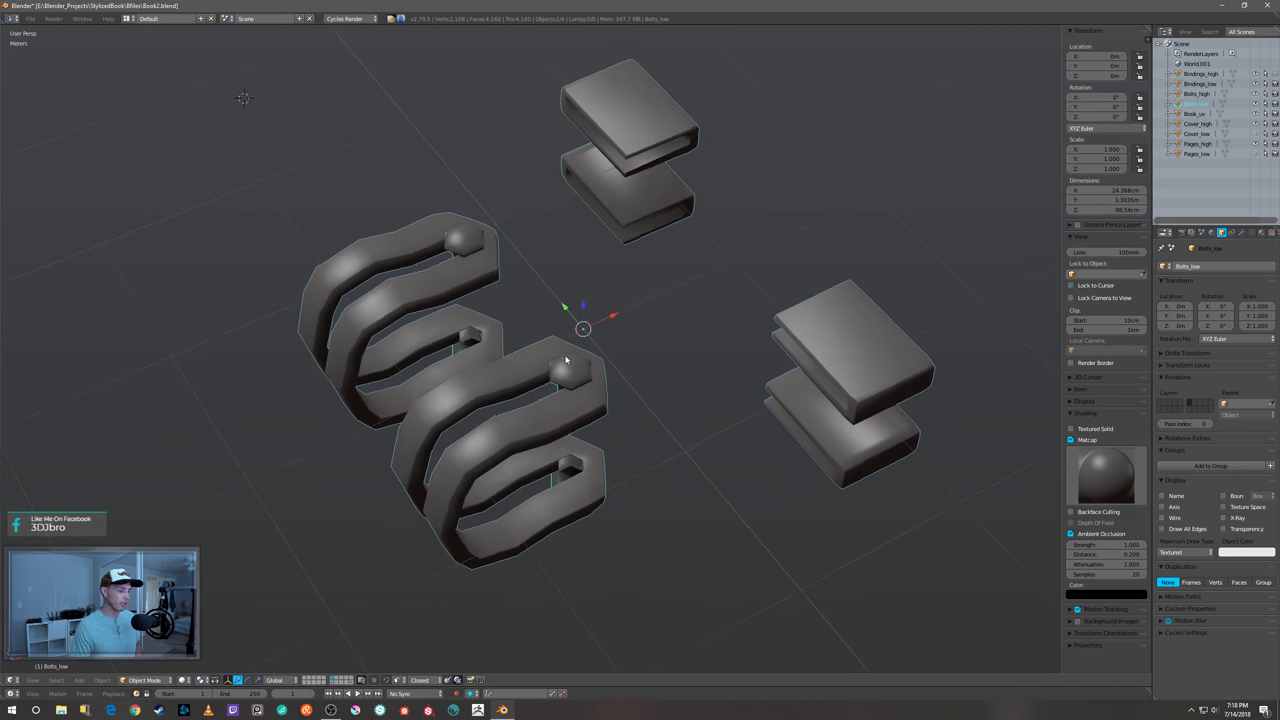
middle_click_drag(669, 359, 645, 369)
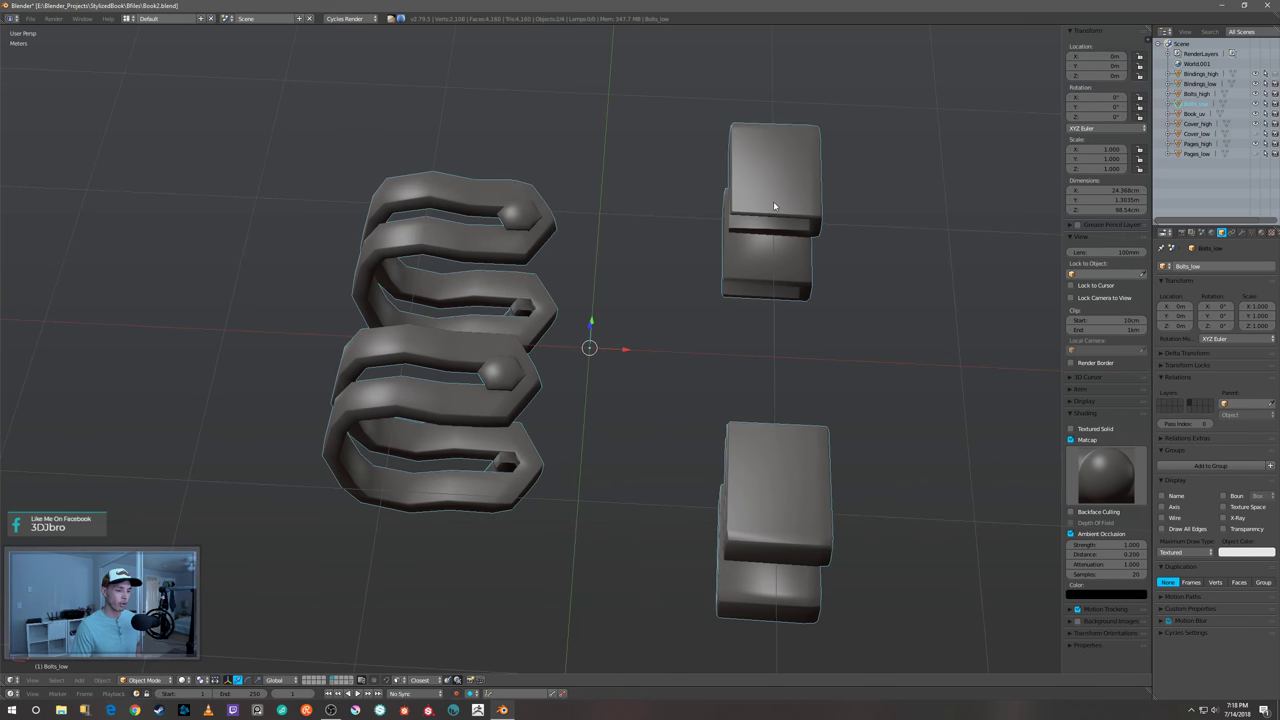
middle_click_drag(760, 245, 589, 325)
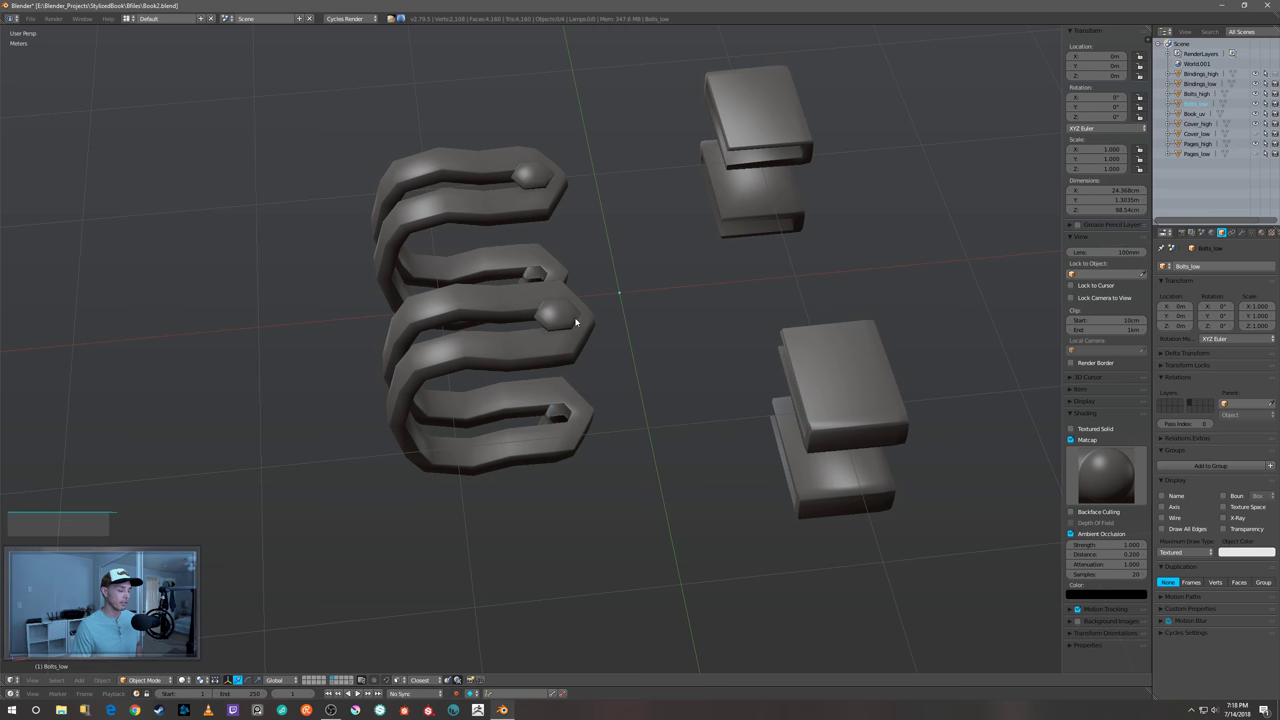
- Select Bolts_low and examine up close how the bolts sit in the low-poly bindings
scroll(589, 320, "up", 3)
right_click(588, 288)
scroll(588, 285, "up", 2)
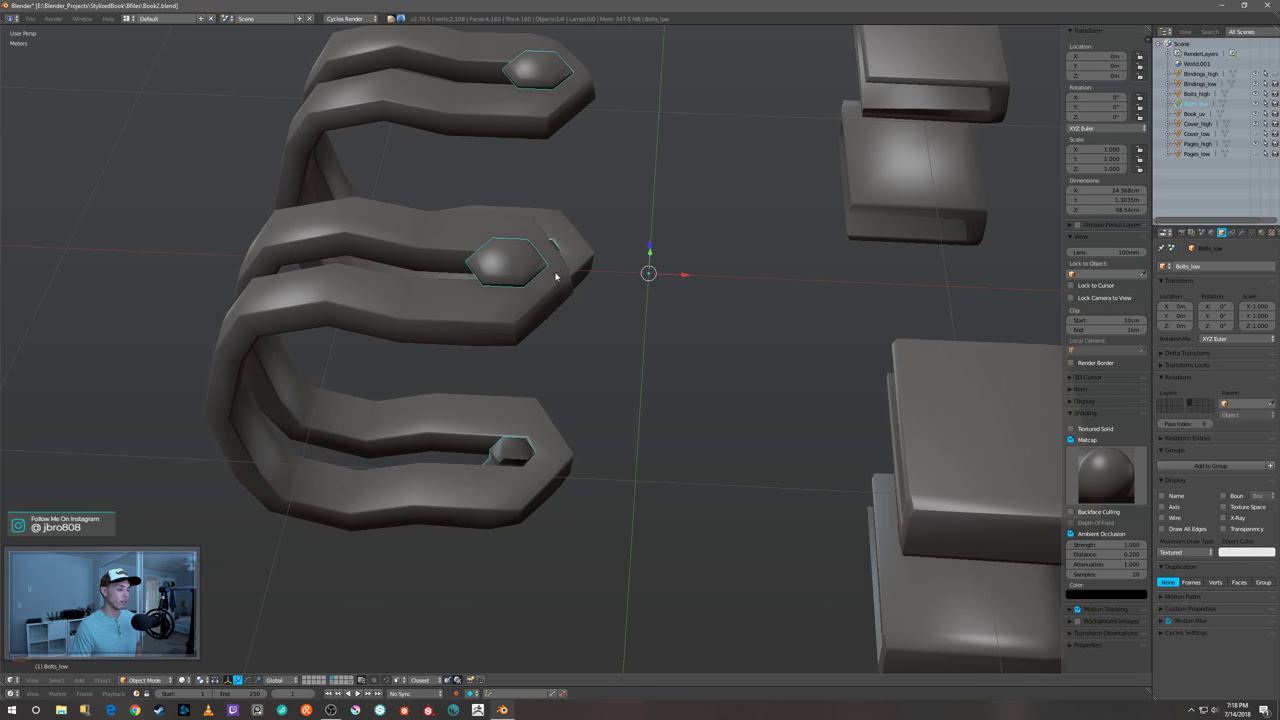
scroll(556, 277, "down", 3)
middle_click_drag(556, 277, 534, 246)
scroll(490, 163, "up", 3)
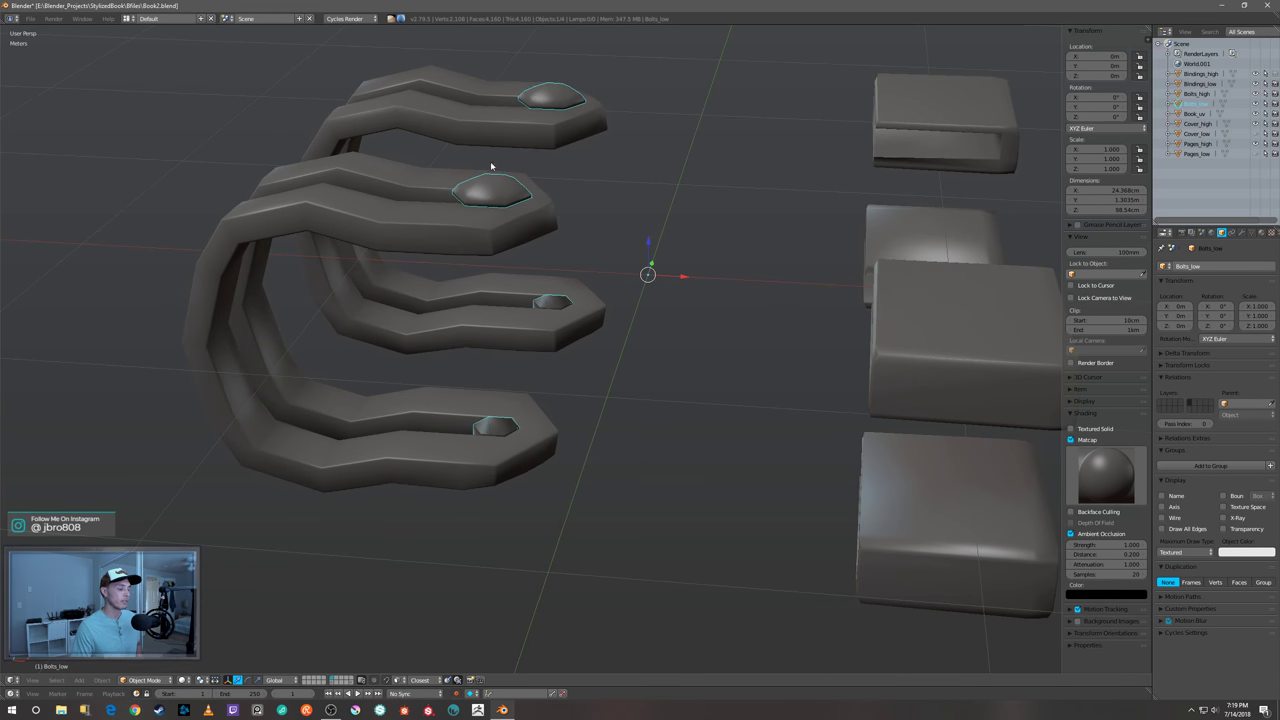
middle_click_drag(491, 166, 630, 203)
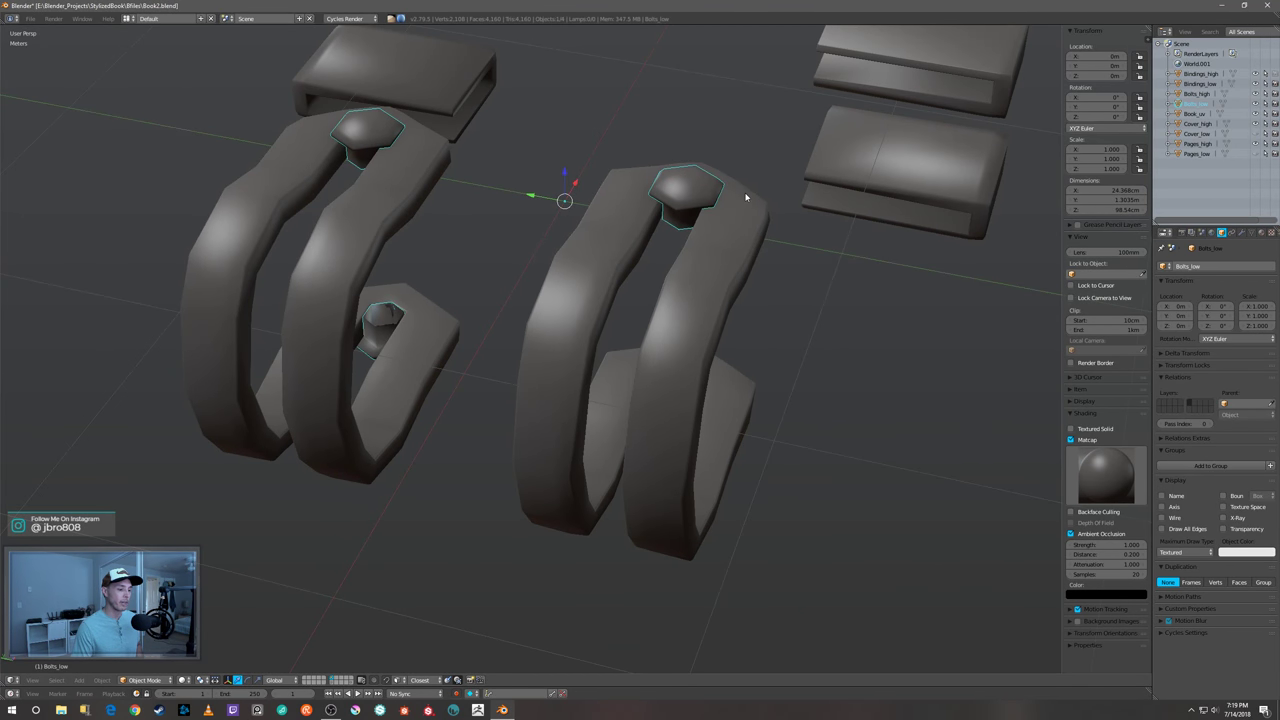
middle_click_drag(726, 220, 600, 345)
right_click(621, 340)
right_click(601, 346)
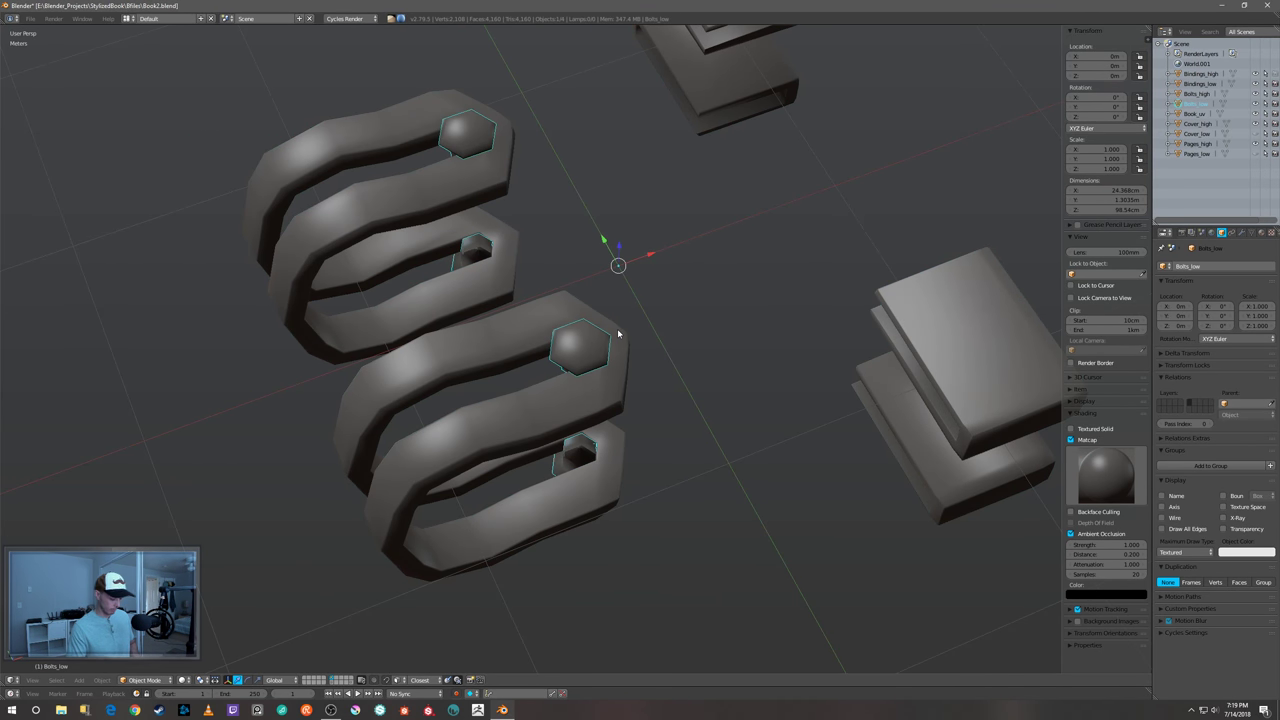
- Leave the isolated view and look over the complete low-poly book
scroll(618, 333, "down", 8)
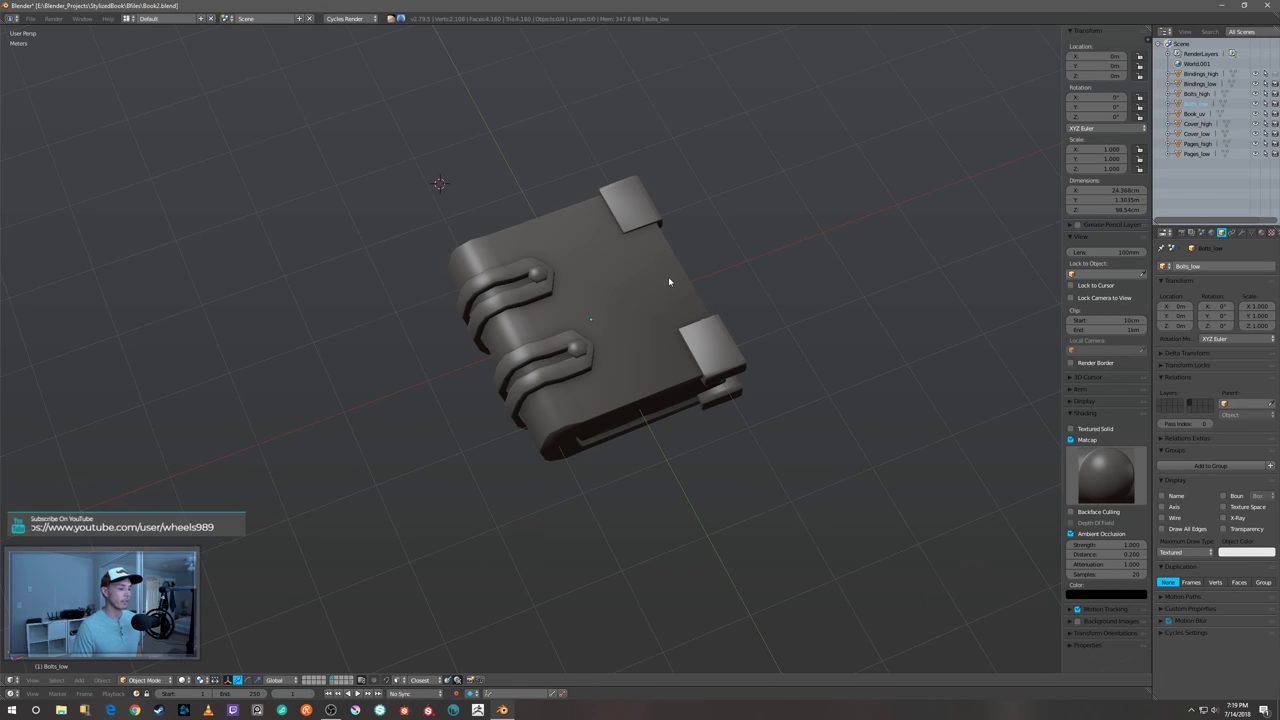
middle_click_drag(666, 286, 671, 324)
scroll(690, 326, "up", 3)
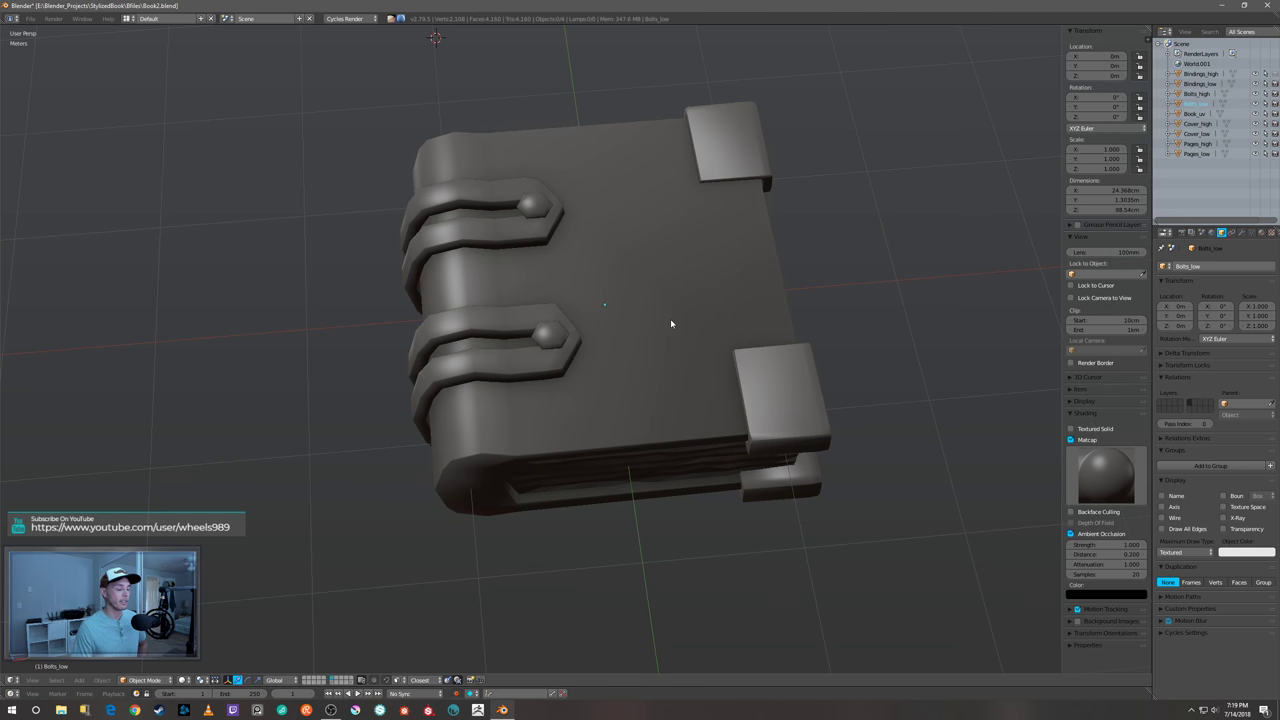
middle_click_drag(566, 349, 633, 369)
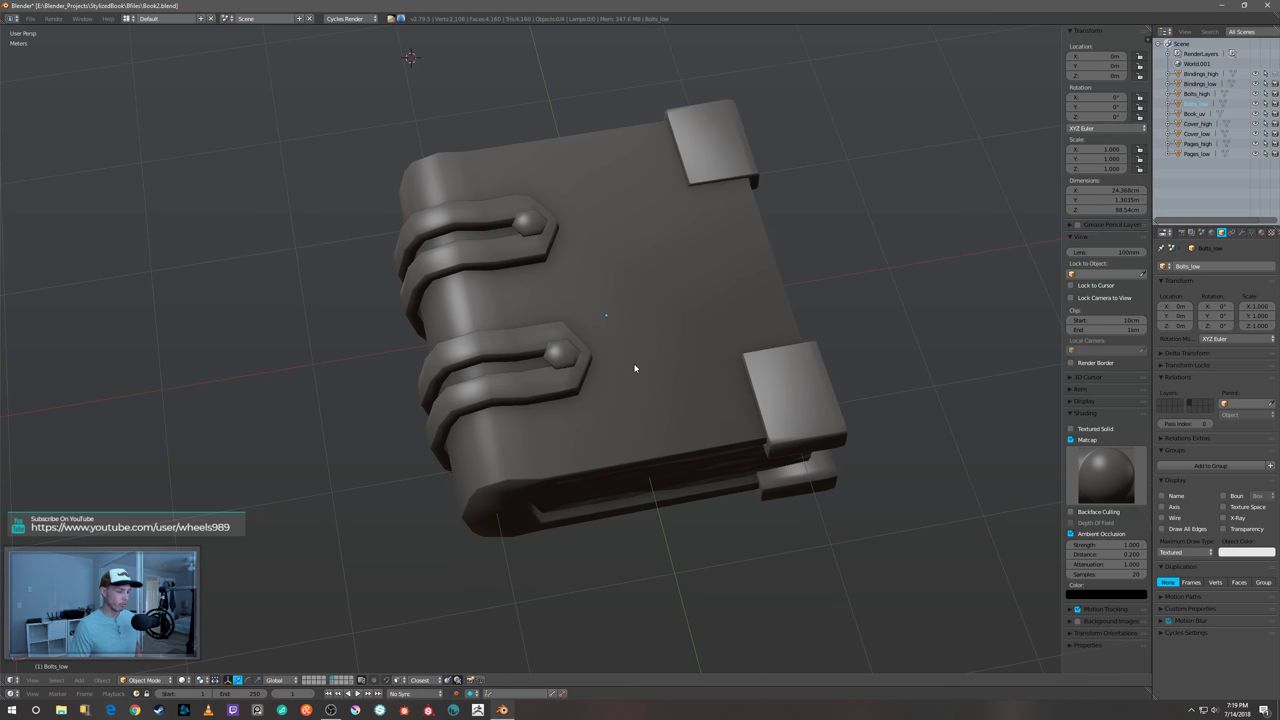
- Select all low-poly parts, open the FBX export, choose Book_low.fbx and Book_high.fbx in turn as file names, and cancel the export
left_click(334, 114)
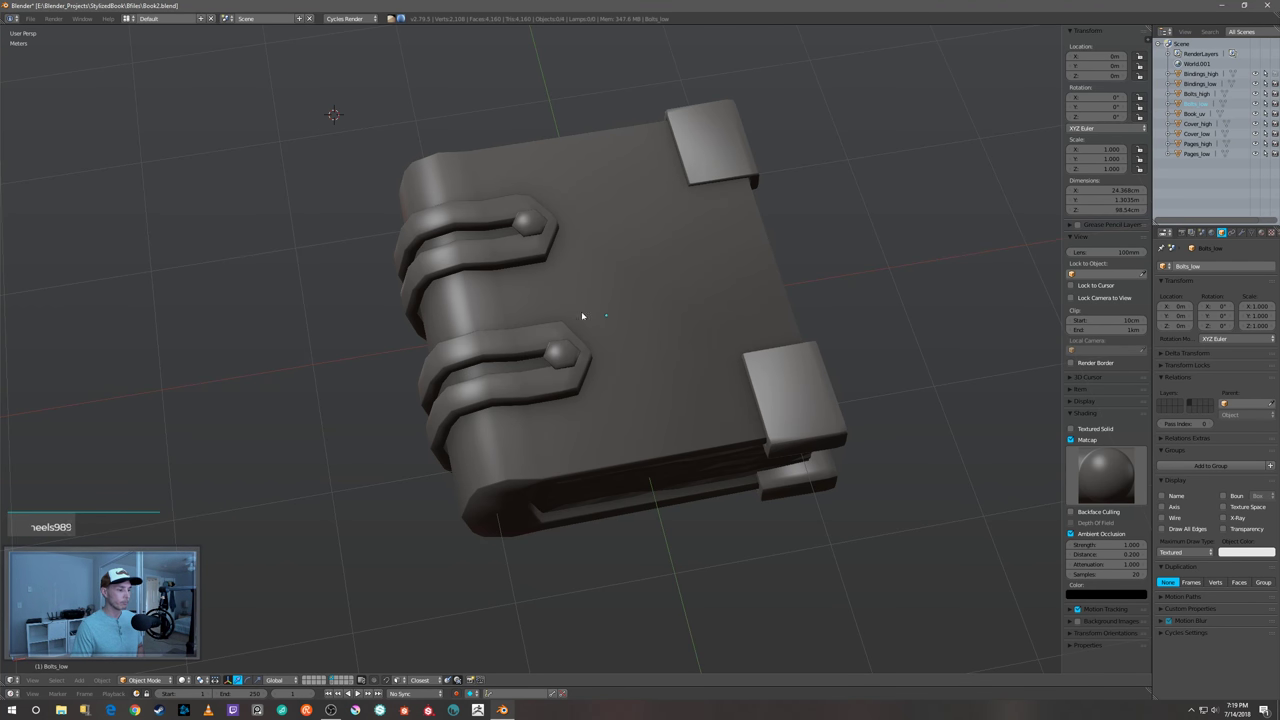
left_click_drag(368, 82, 988, 602)
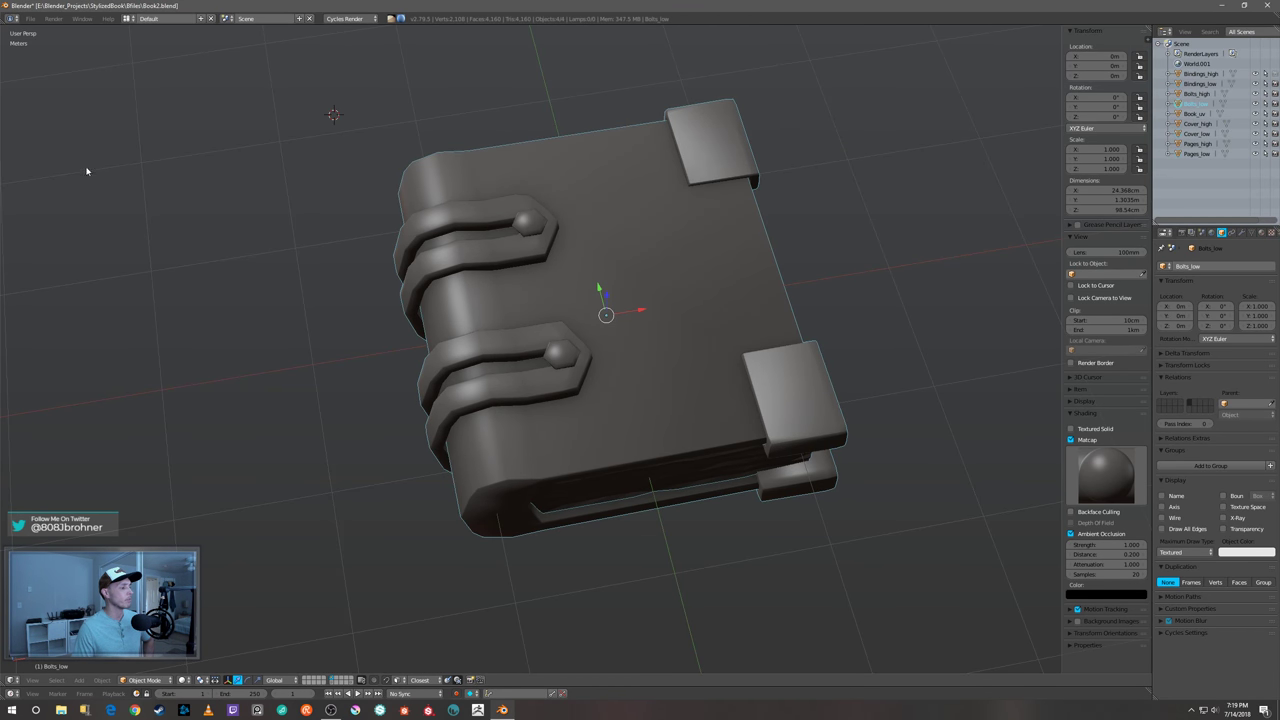
left_click(30, 18)
mouse_move(60, 222)
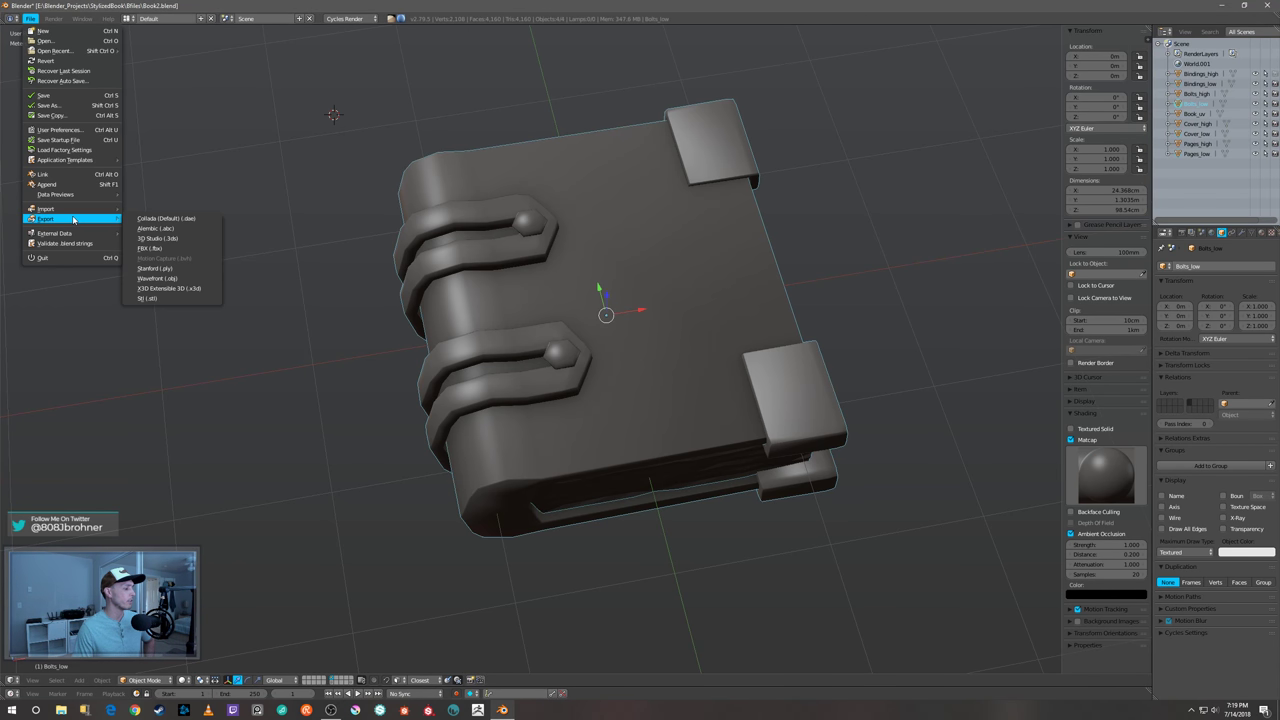
left_click(160, 248)
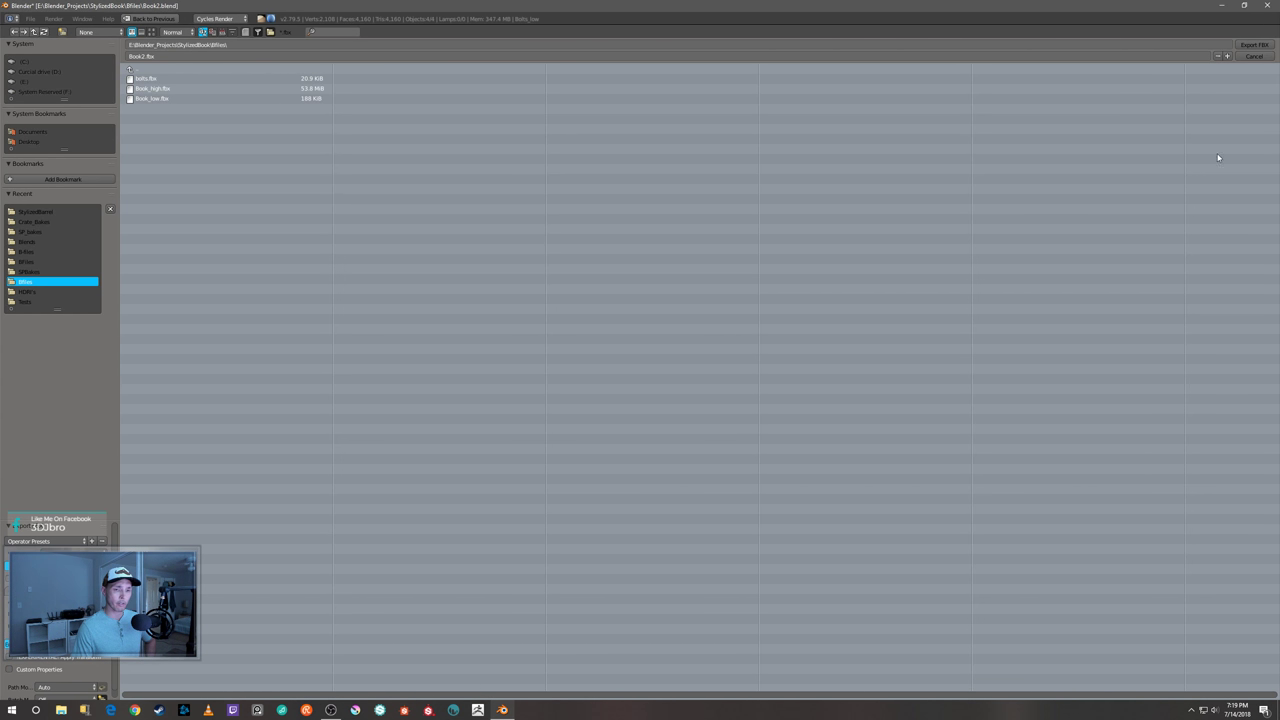
left_click(150, 101)
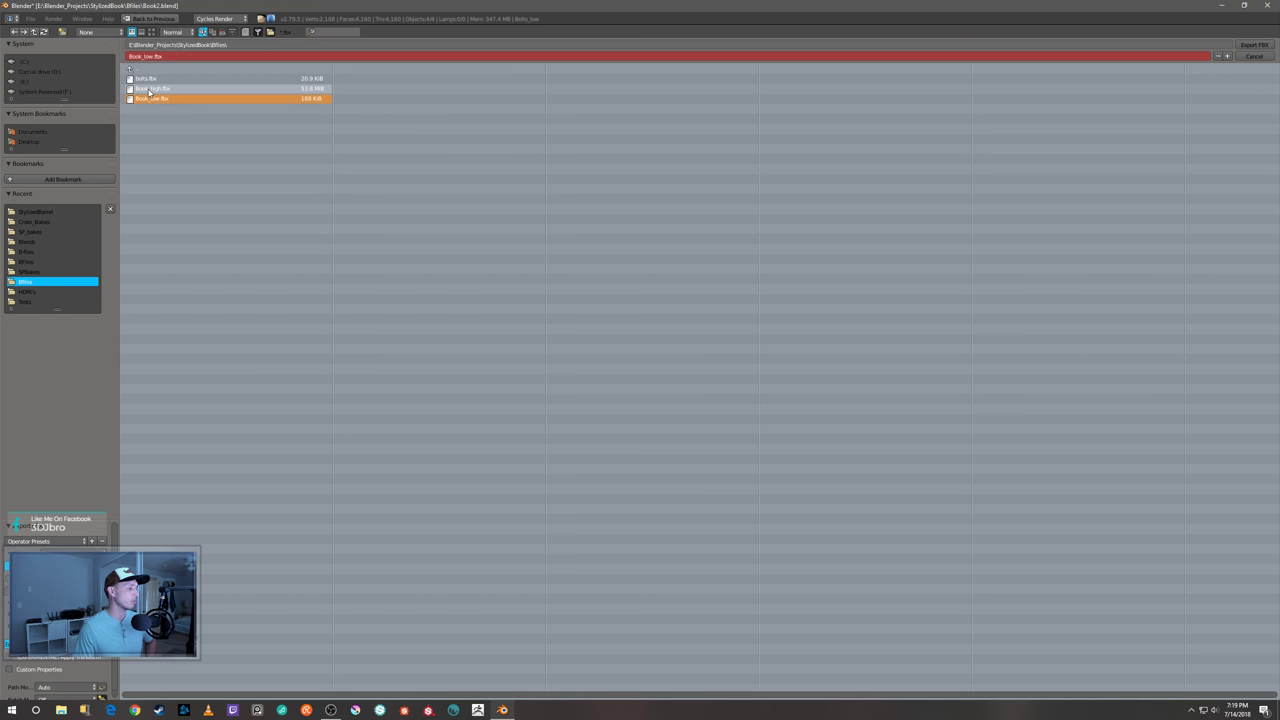
left_click(150, 89)
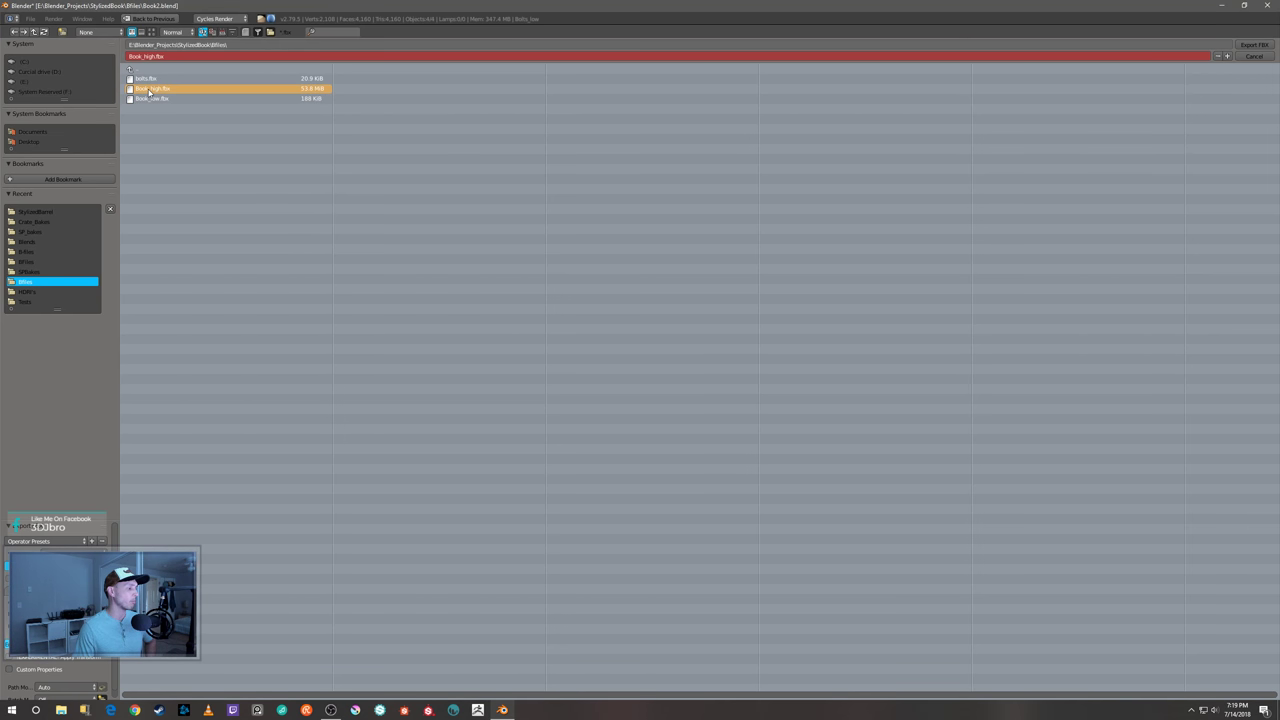
left_click(1254, 57)
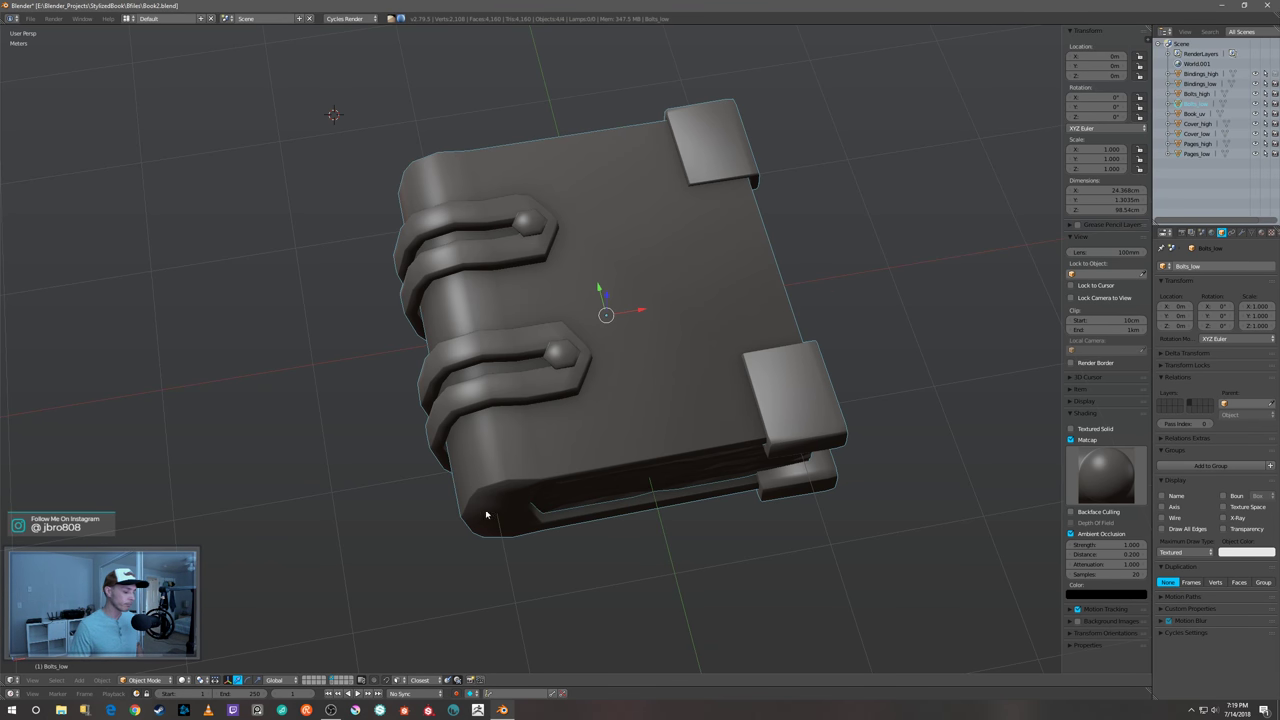
- Display the high-poly layer, select all its book parts, open the FBX export, and cancel it
left_click(336, 684)
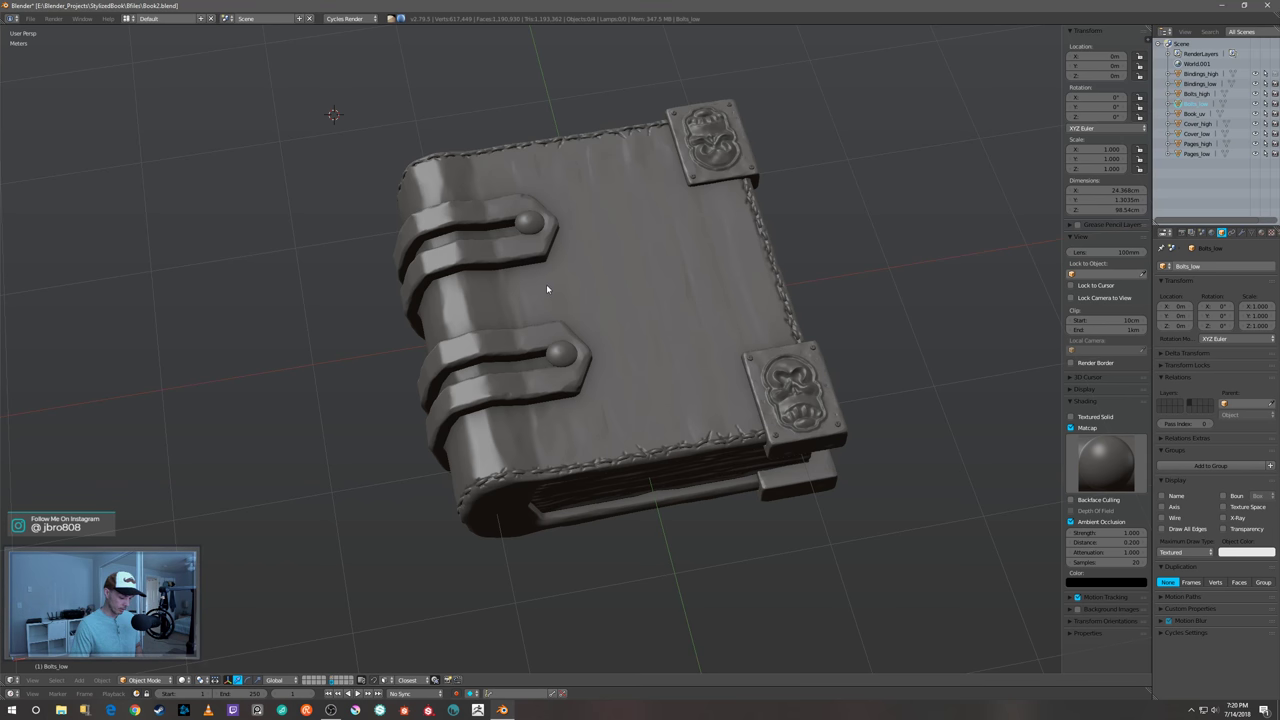
key("b")
left_click_drag(377, 86, 954, 602)
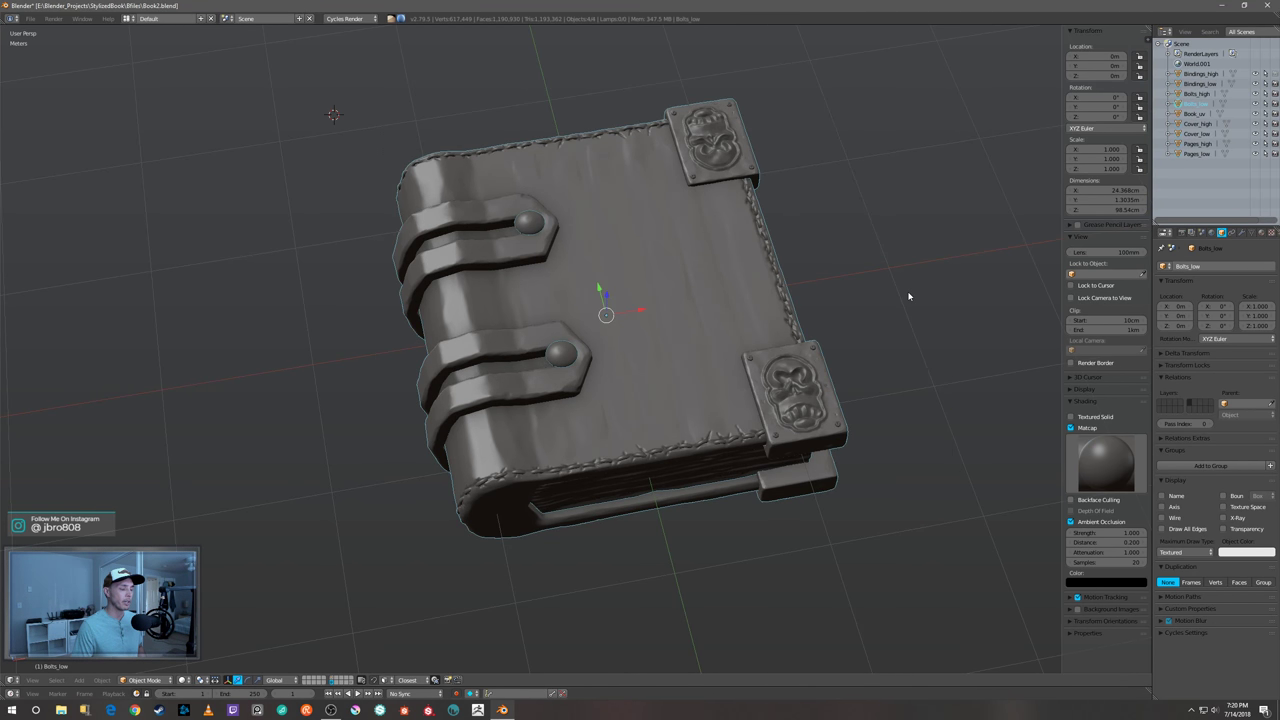
left_click(30, 18)
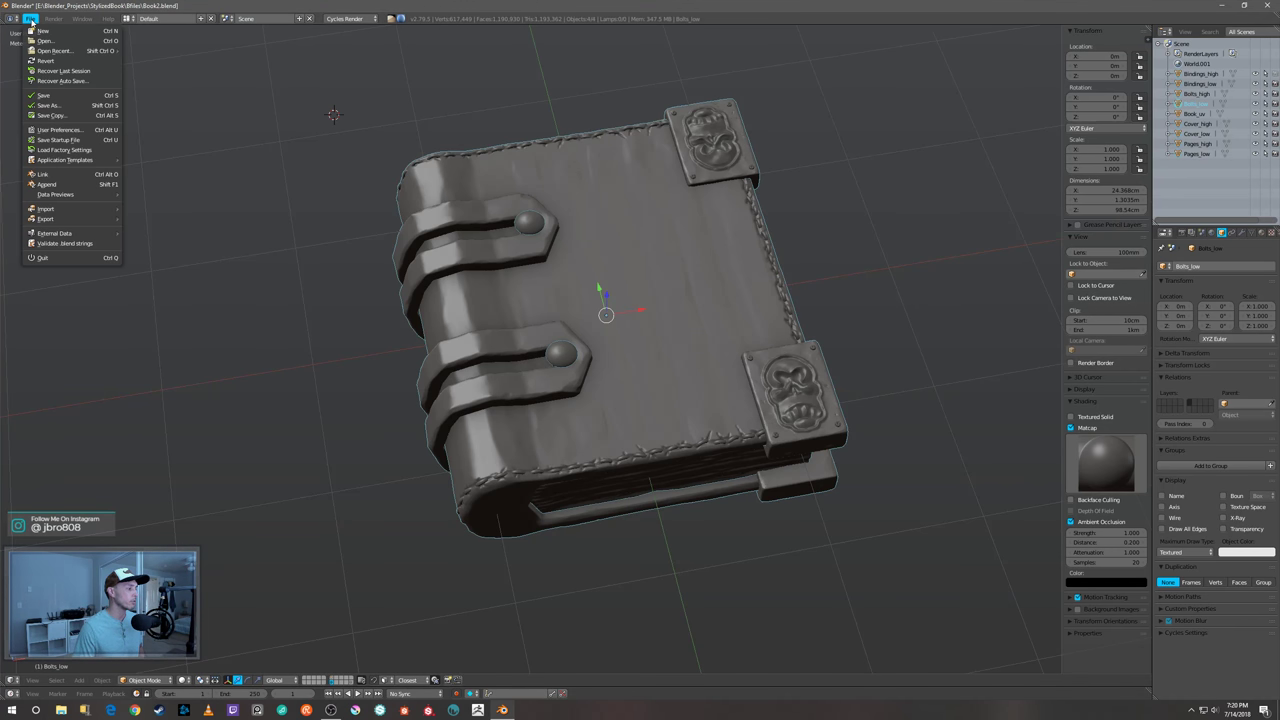
mouse_move(100, 220)
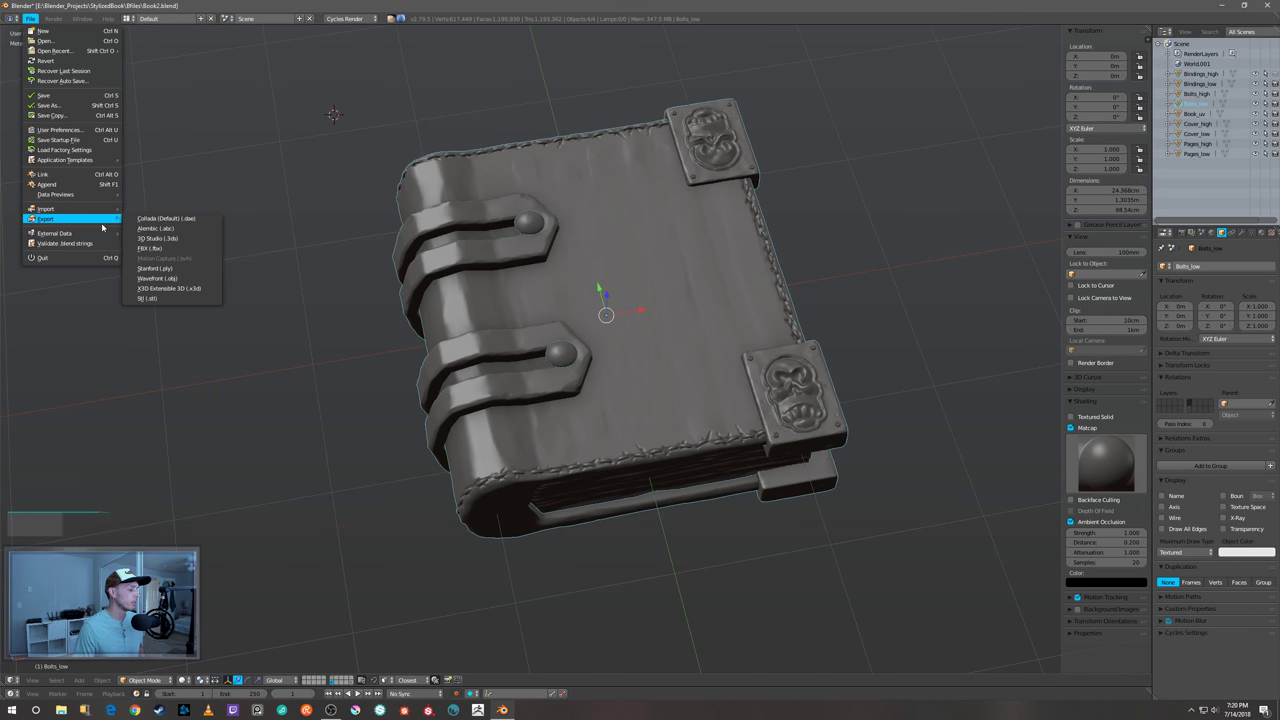
left_click(150, 248)
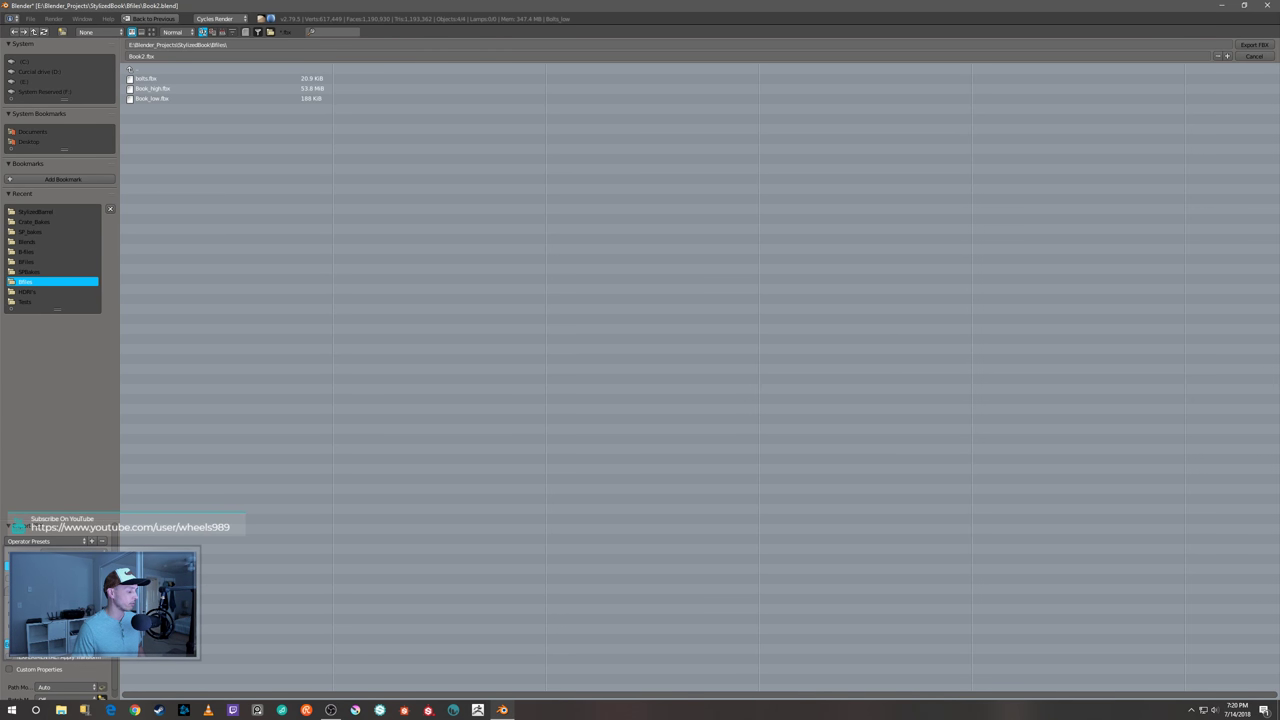
left_click(1250, 57)
middle_click_drag(902, 228, 903, 238)
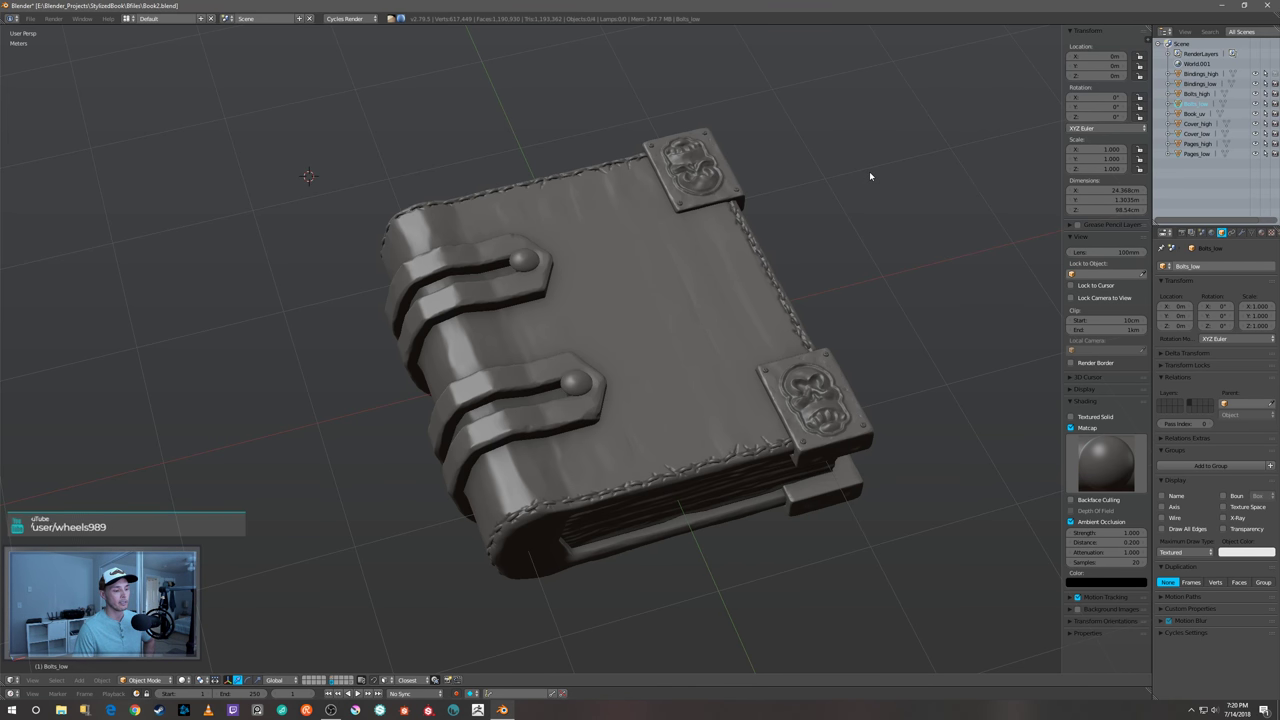
mouse_move(869, 171)
middle_mouse_down()
mouse_move(871, 191)
mouse_move(871, 177)
middle_mouse_up()
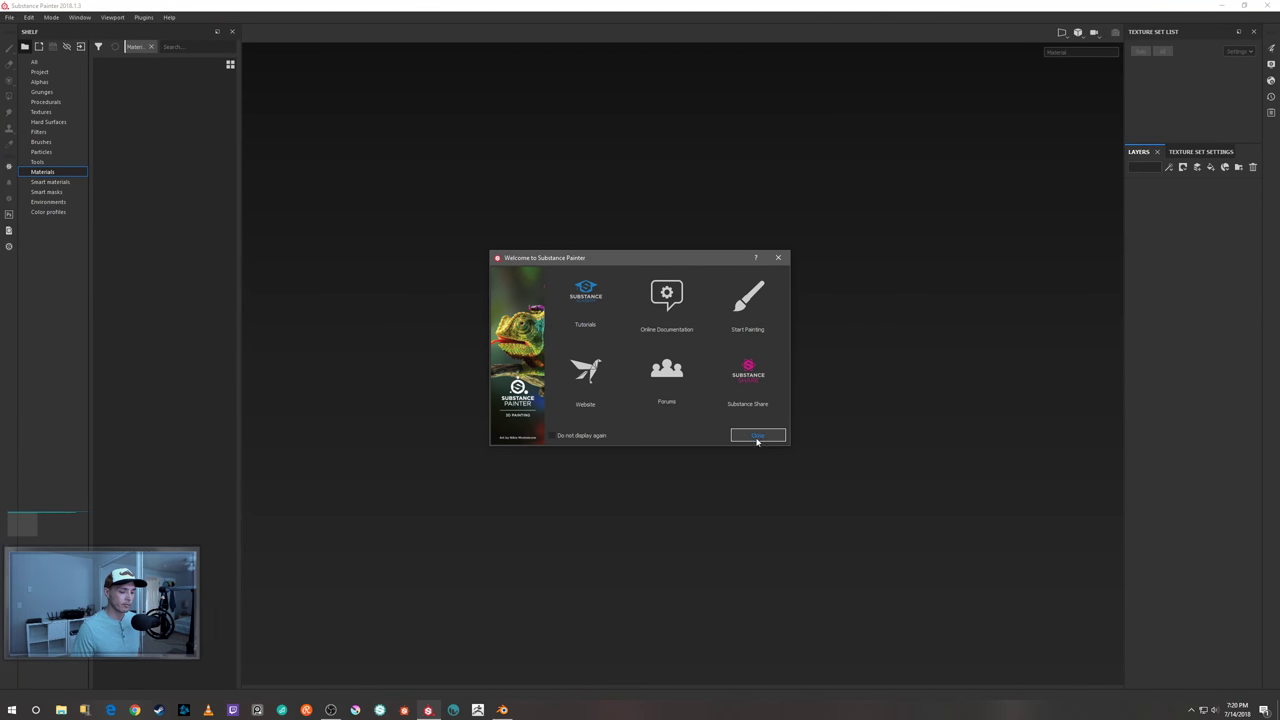
- Switch to Substance Painter and set up a new project with OpenGL normal map format and 2048 document resolution
left_click(757, 437)
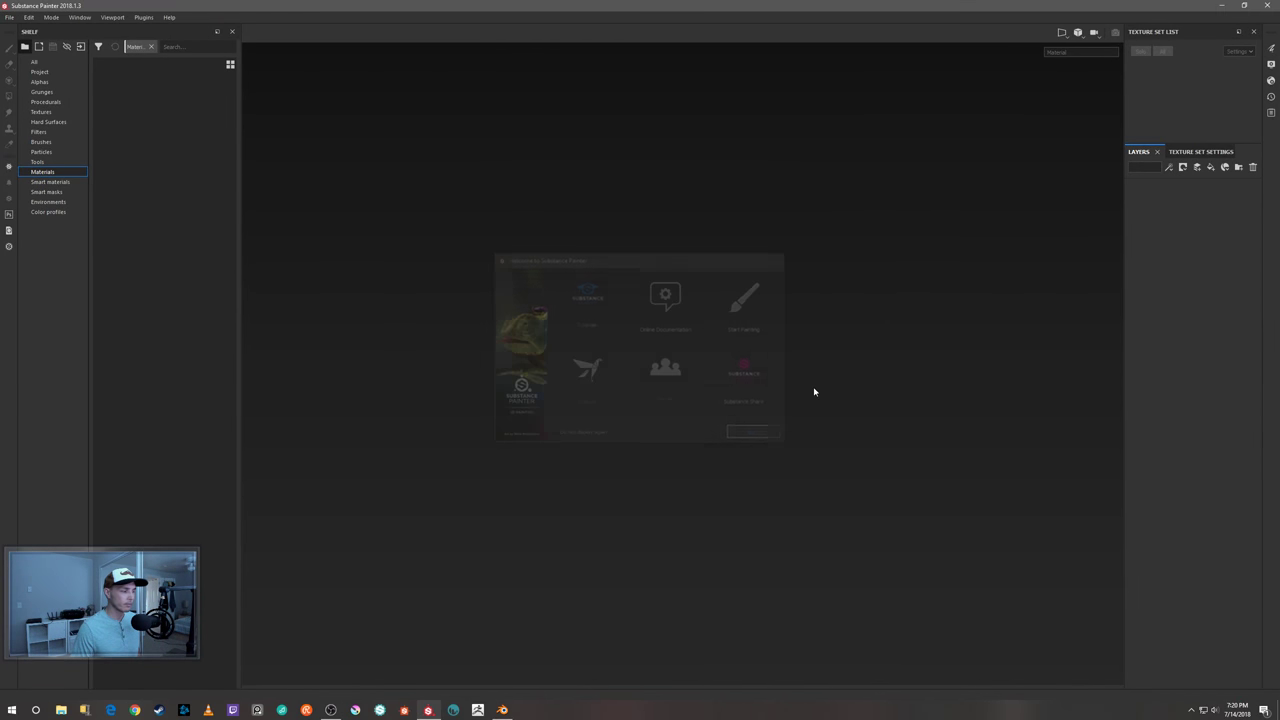
left_click(9, 17)
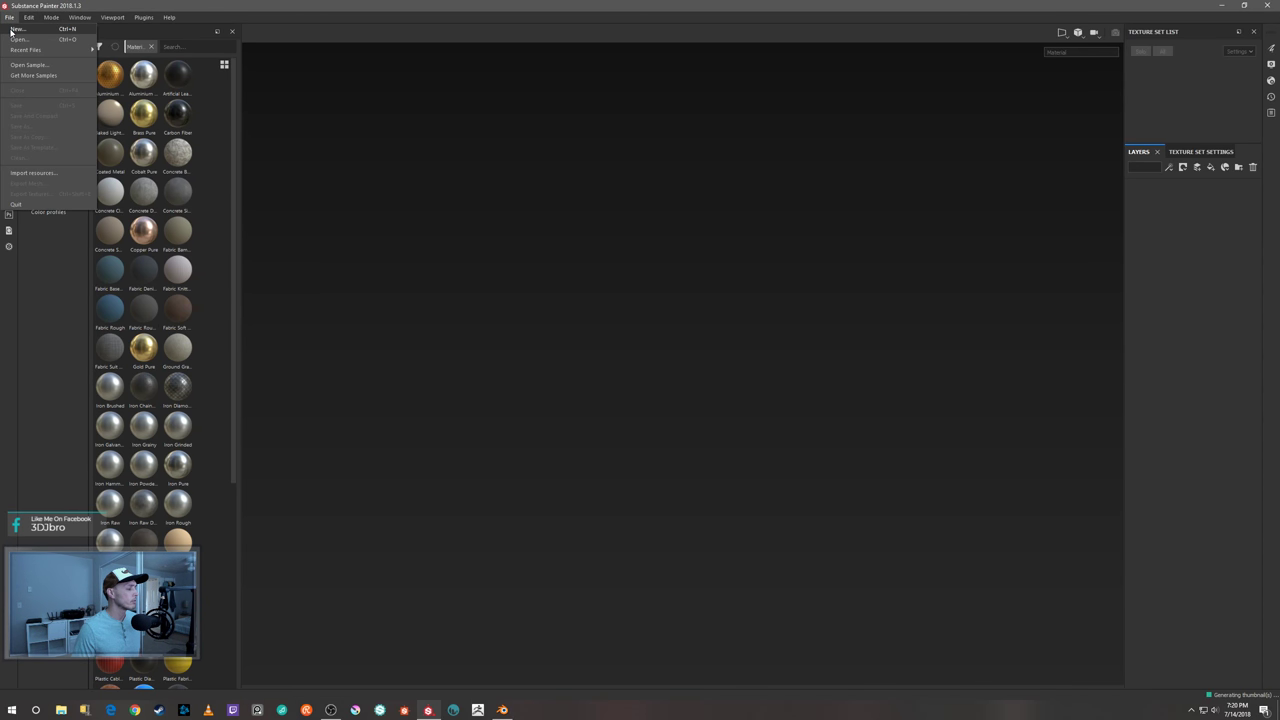
left_click(14, 29)
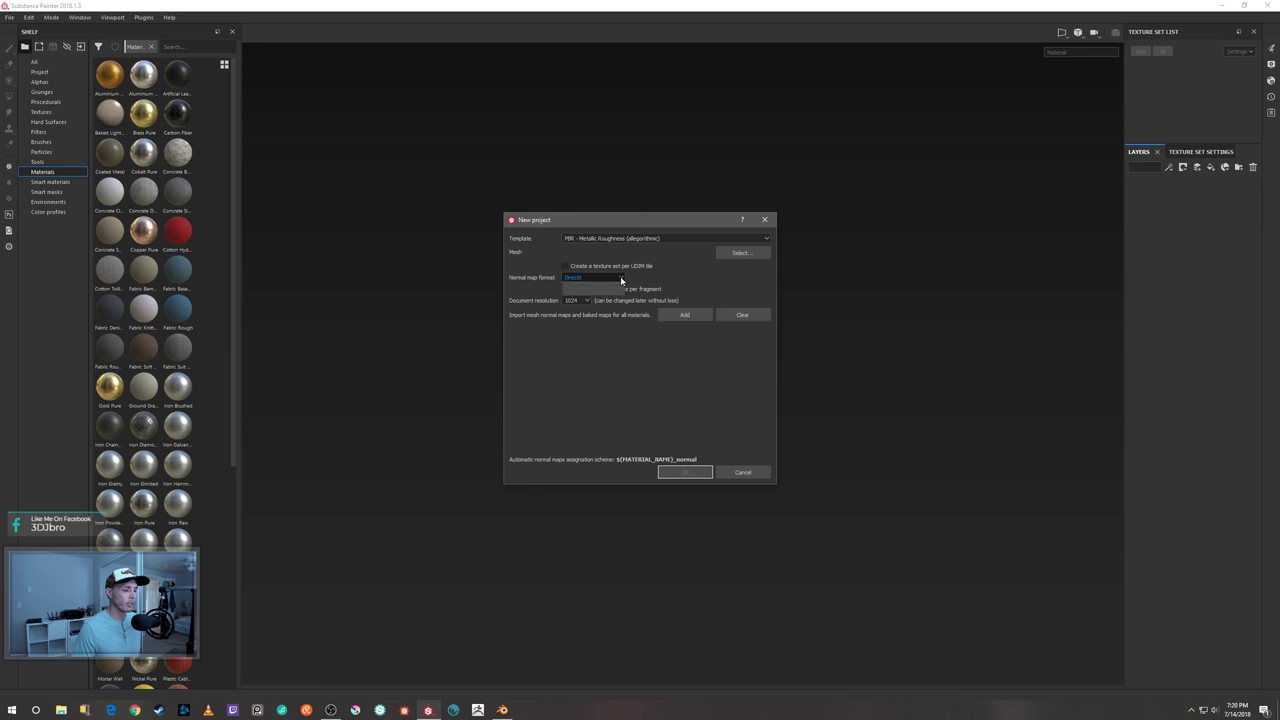
left_click(620, 280)
left_click(618, 293)
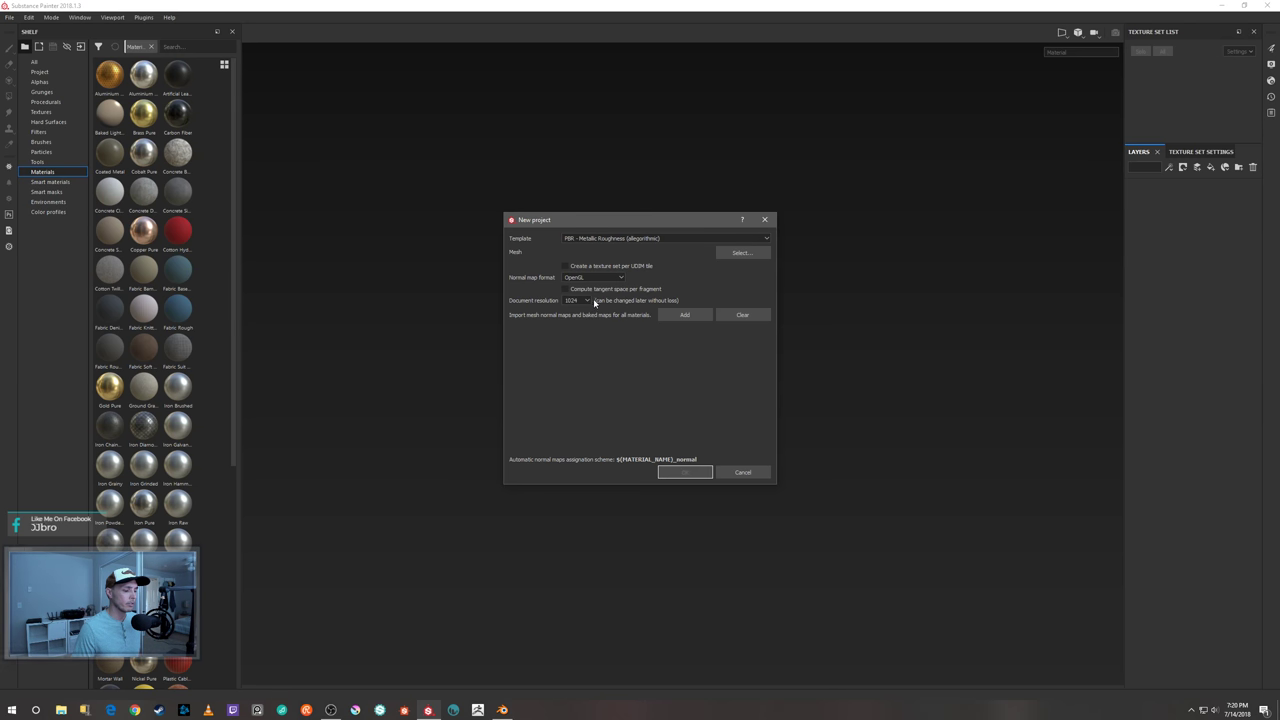
left_click(587, 300)
left_click(572, 335)
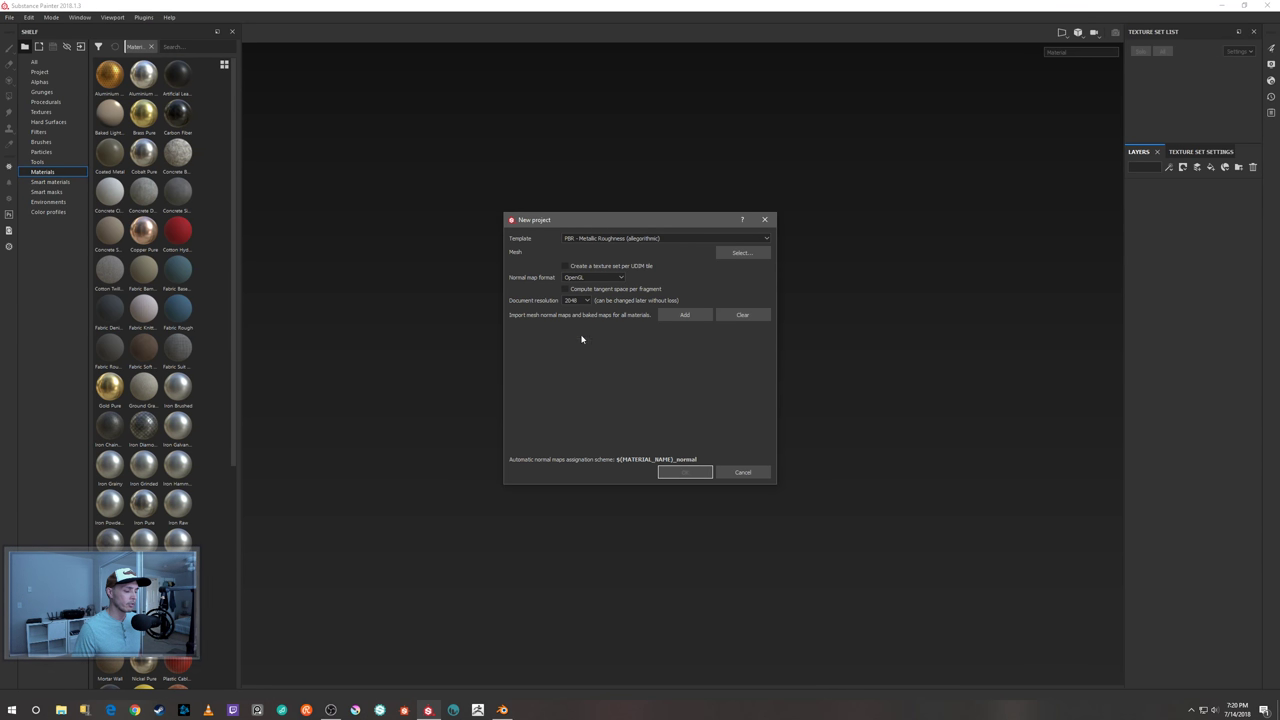
- Load Book_low.fbx as the project mesh, create the project, and view the whole book at an angle
left_click(741, 253)
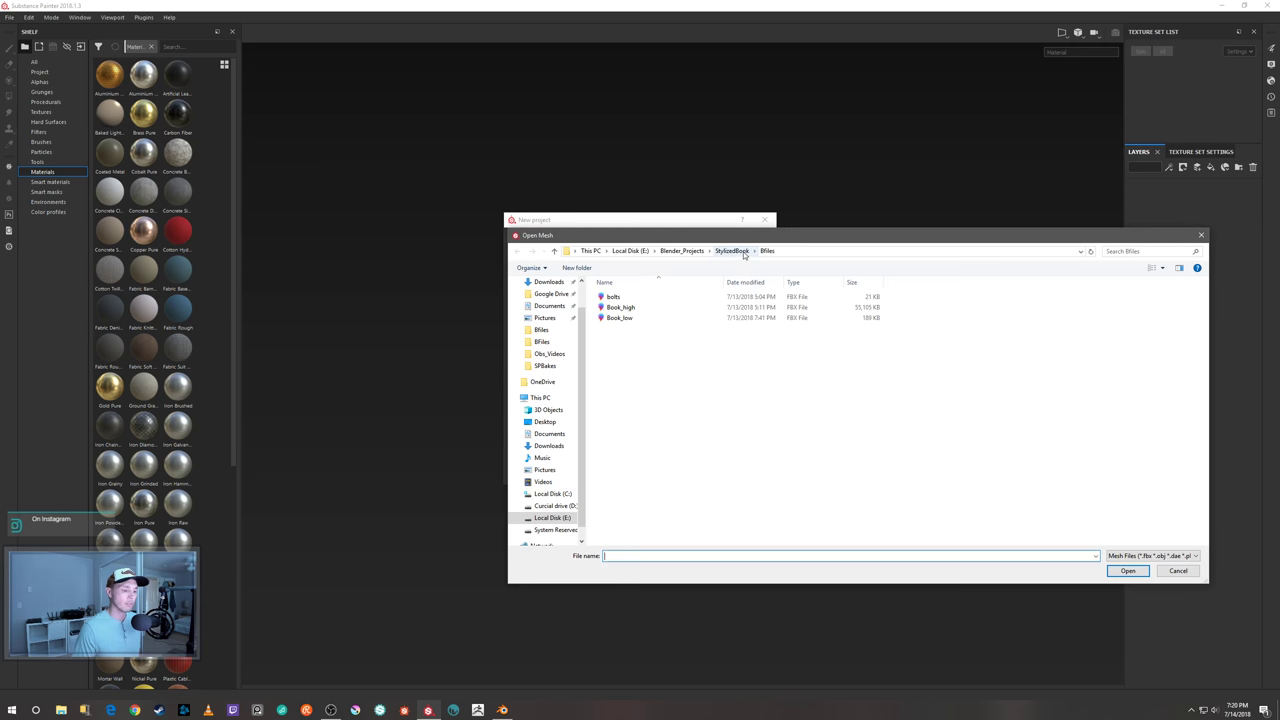
double_click(669, 317)
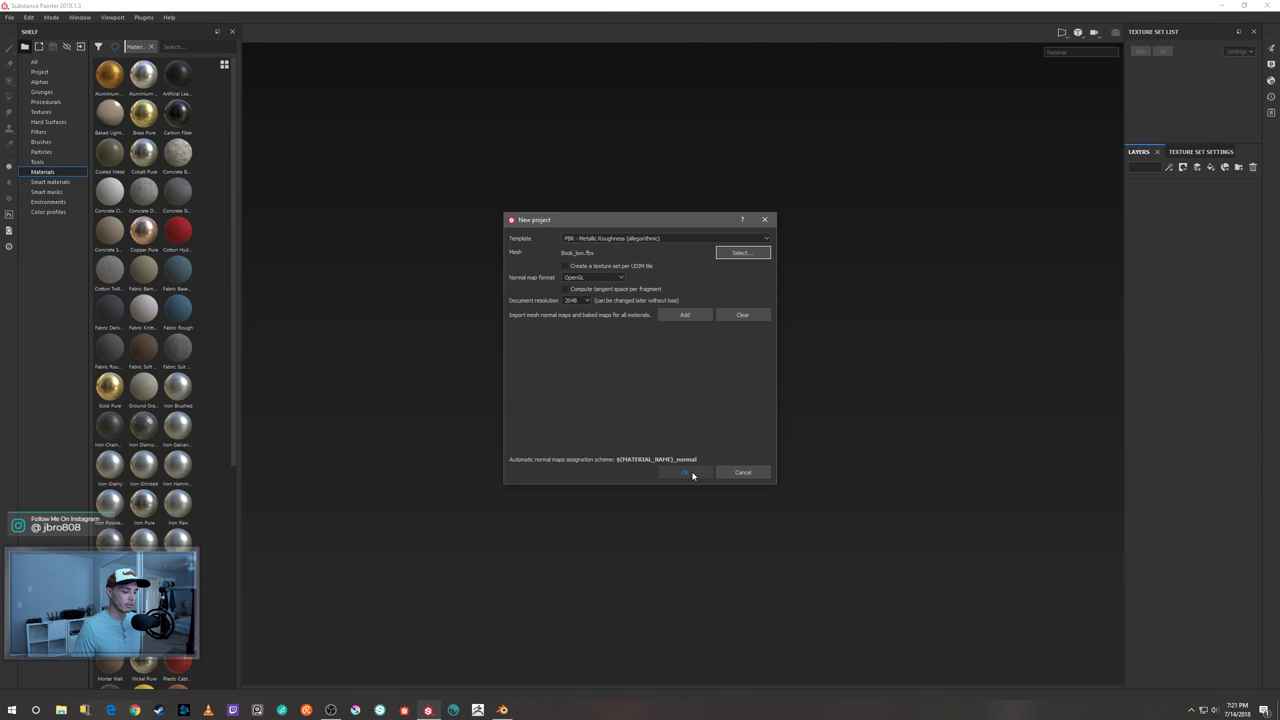
left_click(686, 472)
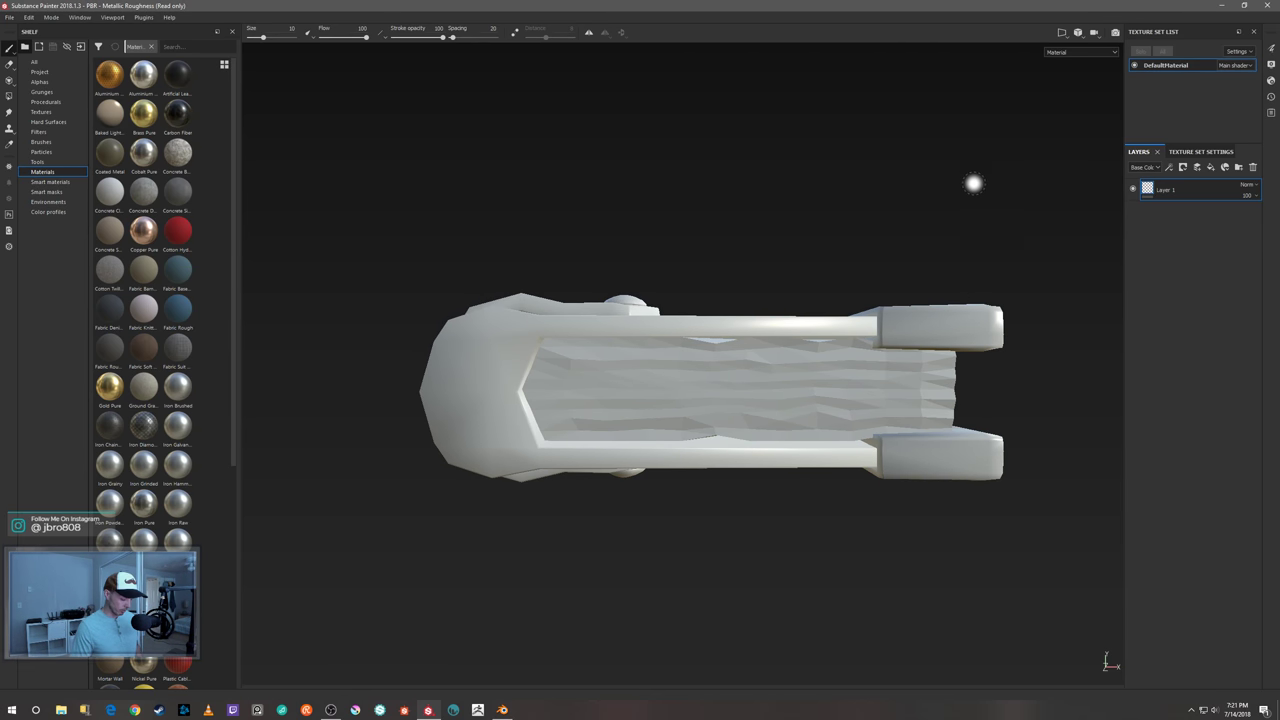
left_click_drag(984, 169, 1050, 220, "alt")
scroll(943, 326, "down", 4)
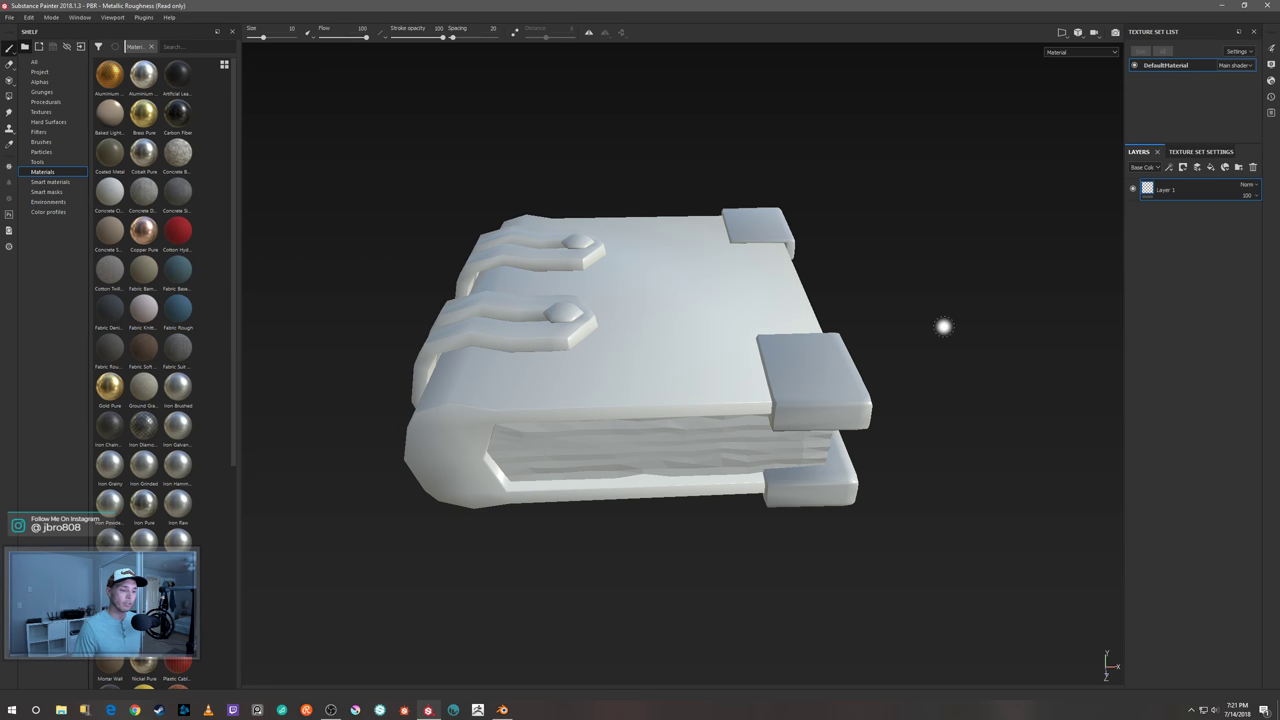
mouse_move(940, 326)
left_mouse_down("alt")
mouse_move(994, 320)
mouse_move(926, 321)
left_mouse_up("alt")
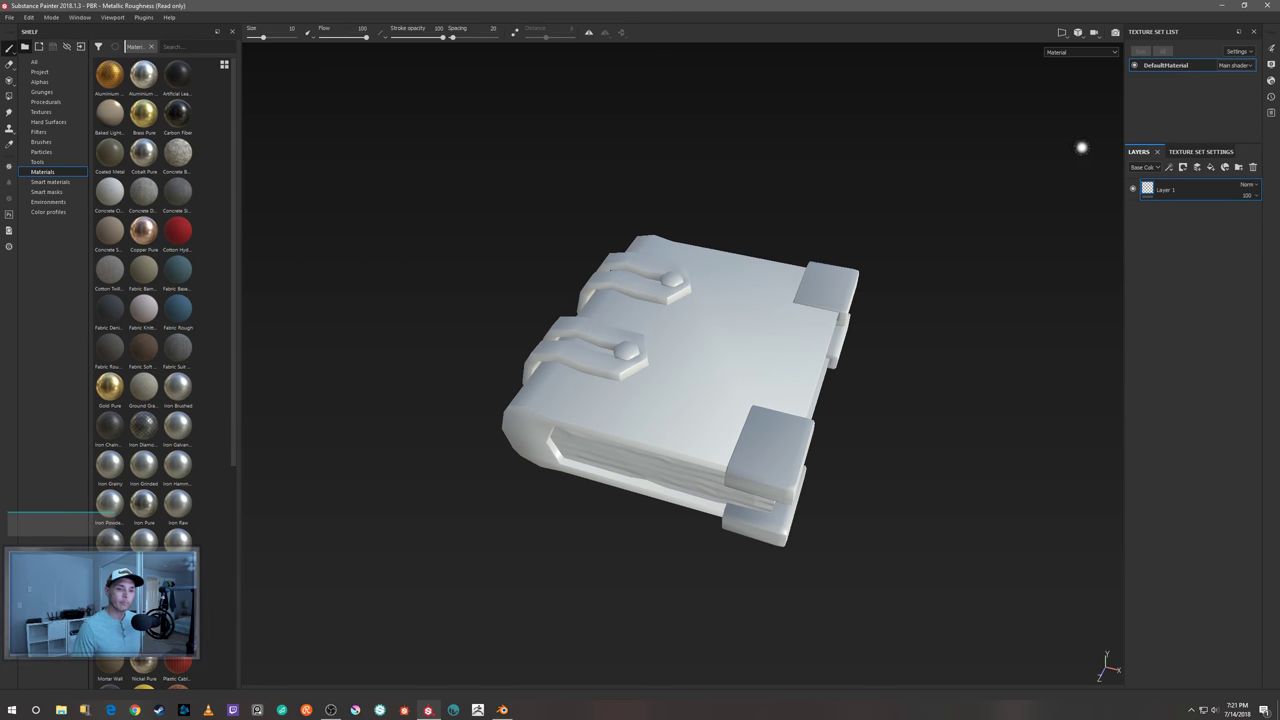
- Rename the DefaultMaterial texture set as GenericSpellBook
double_click(1166, 65)
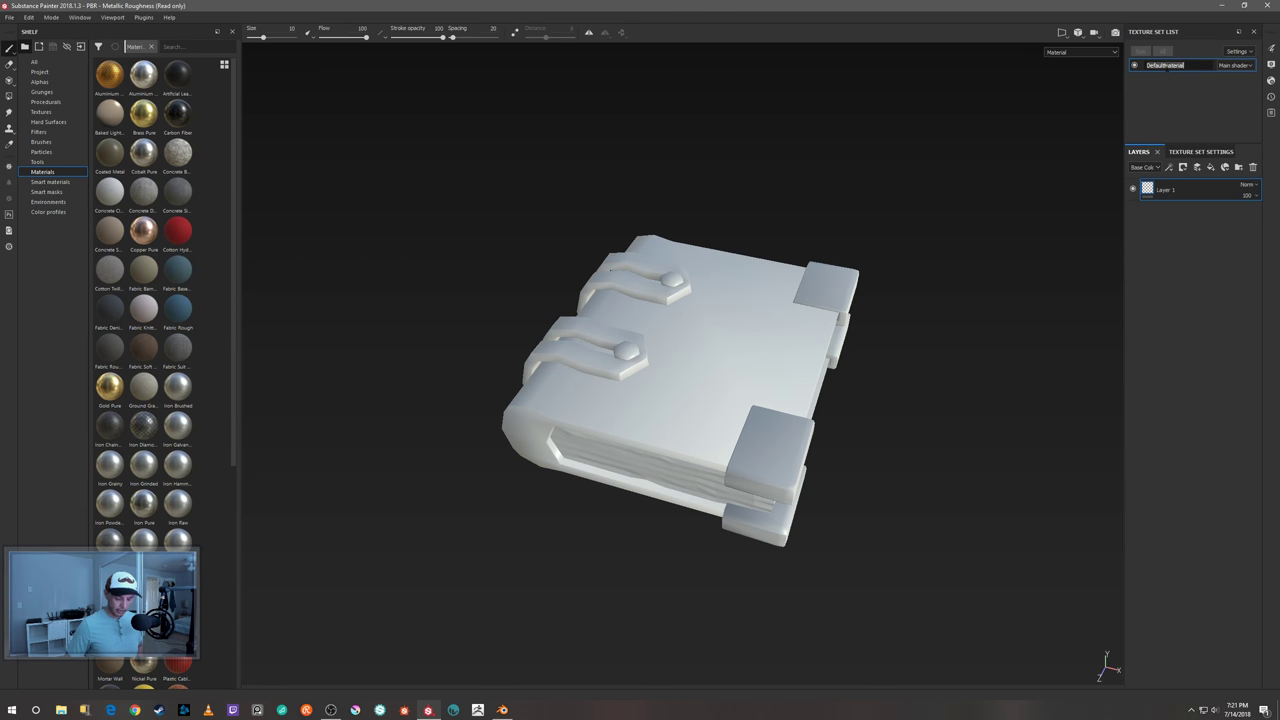
key("BackSpace")
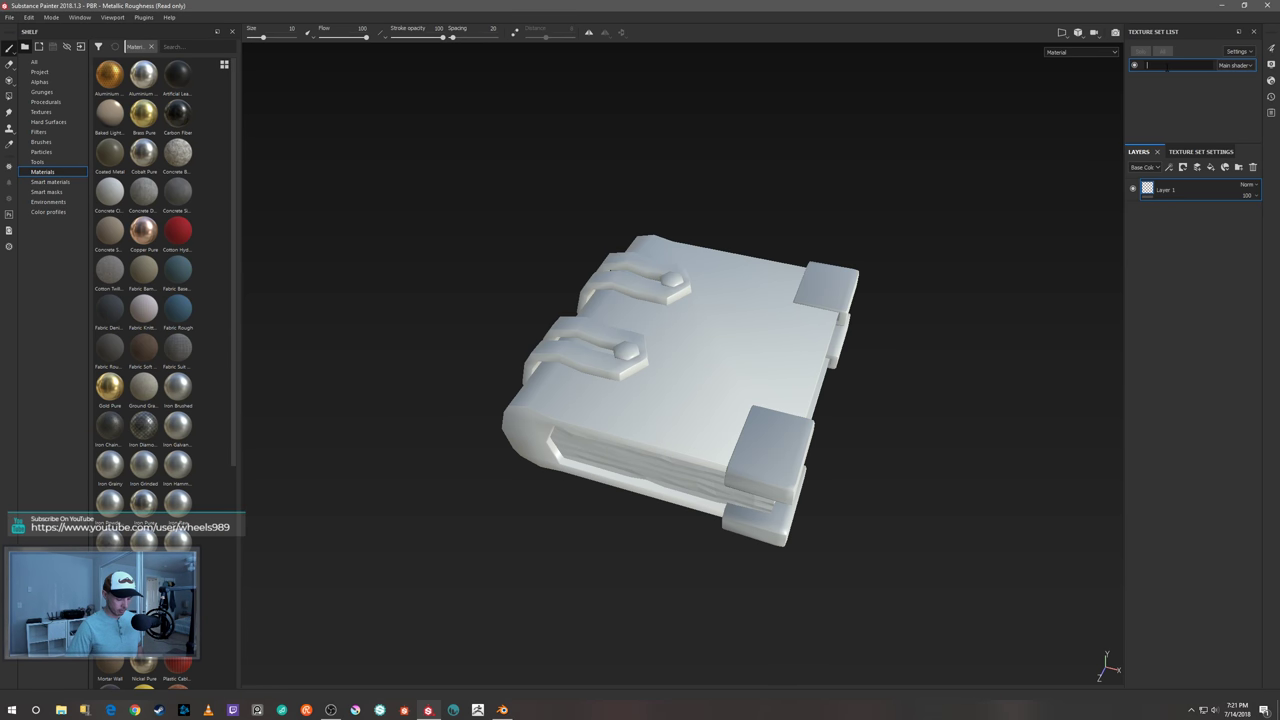
type("Gen")
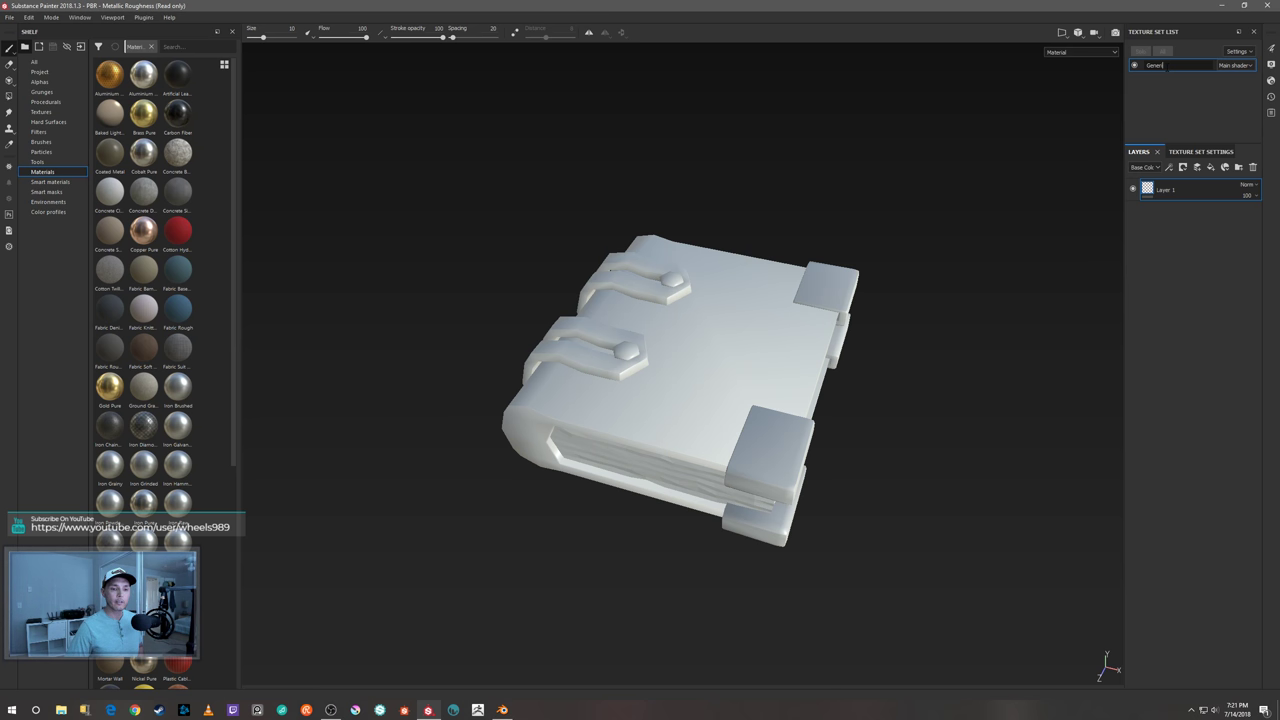
type("eric")
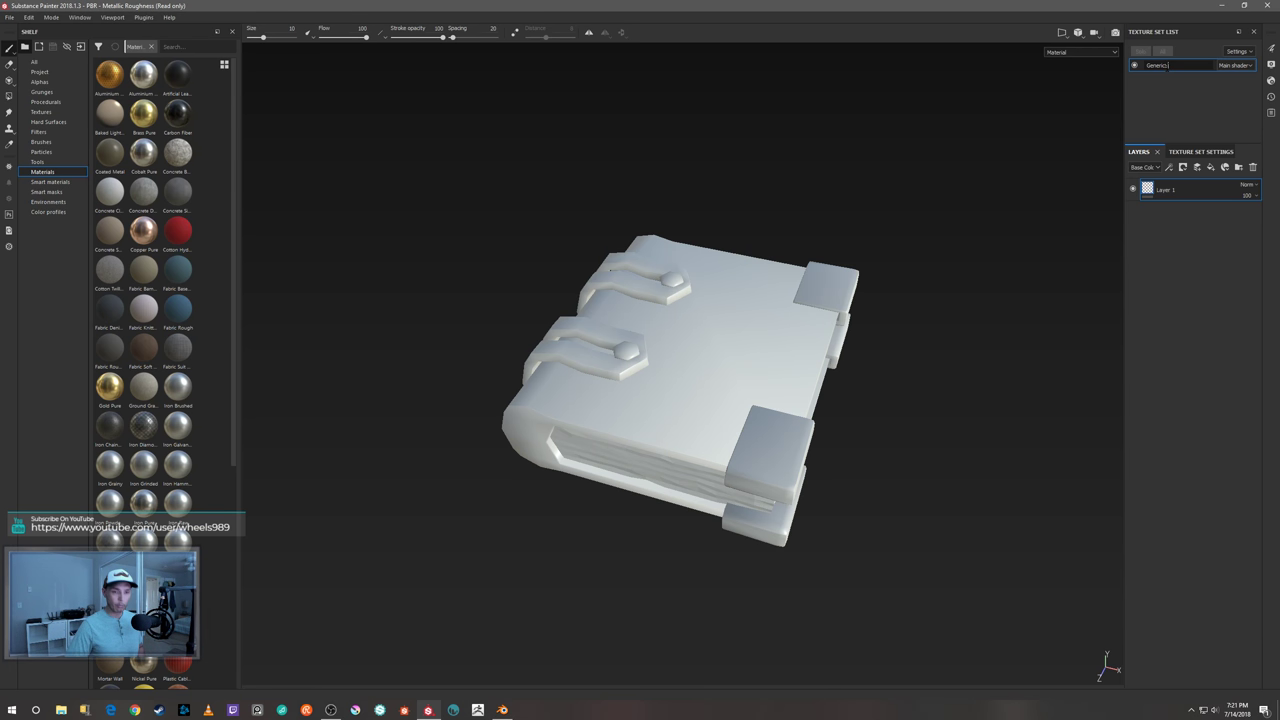
type("_pellBook")
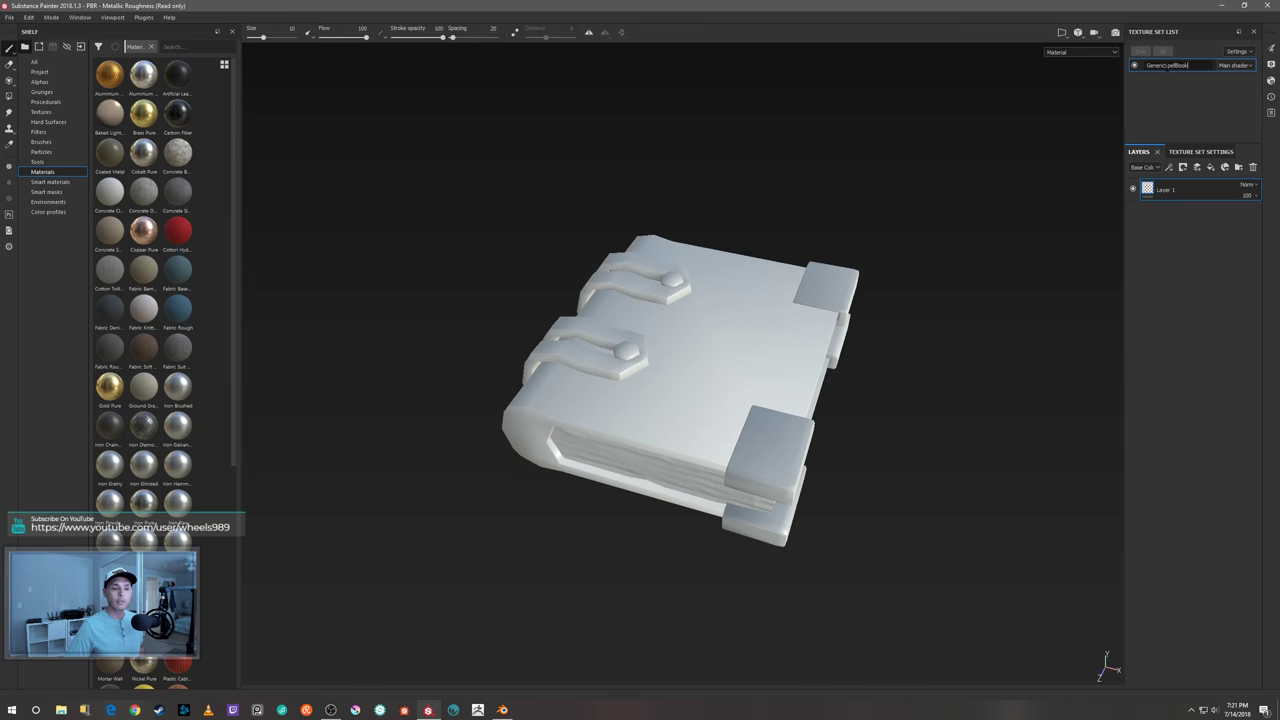
key("Return")
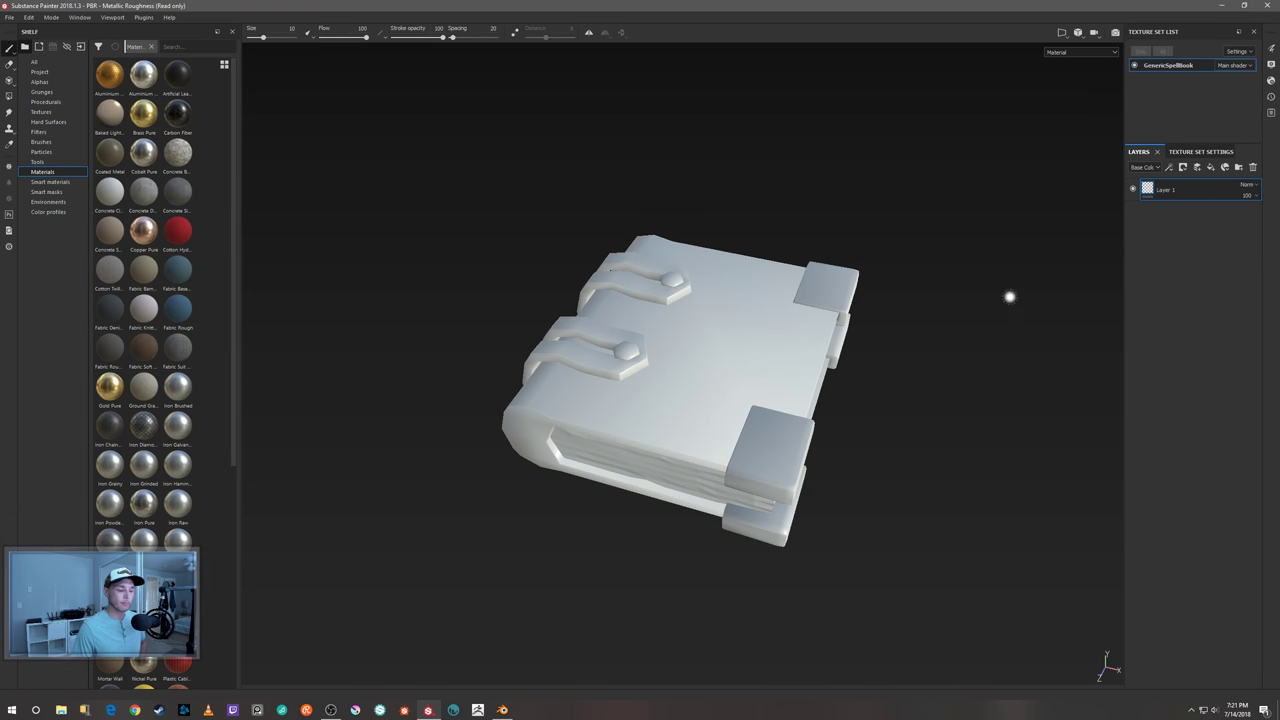
- View the book closer from the spine side and delete Layer 1 from the layer stack
left_click_drag(869, 426, 1048, 408, "alt")
scroll(1007, 296, "up", 2)
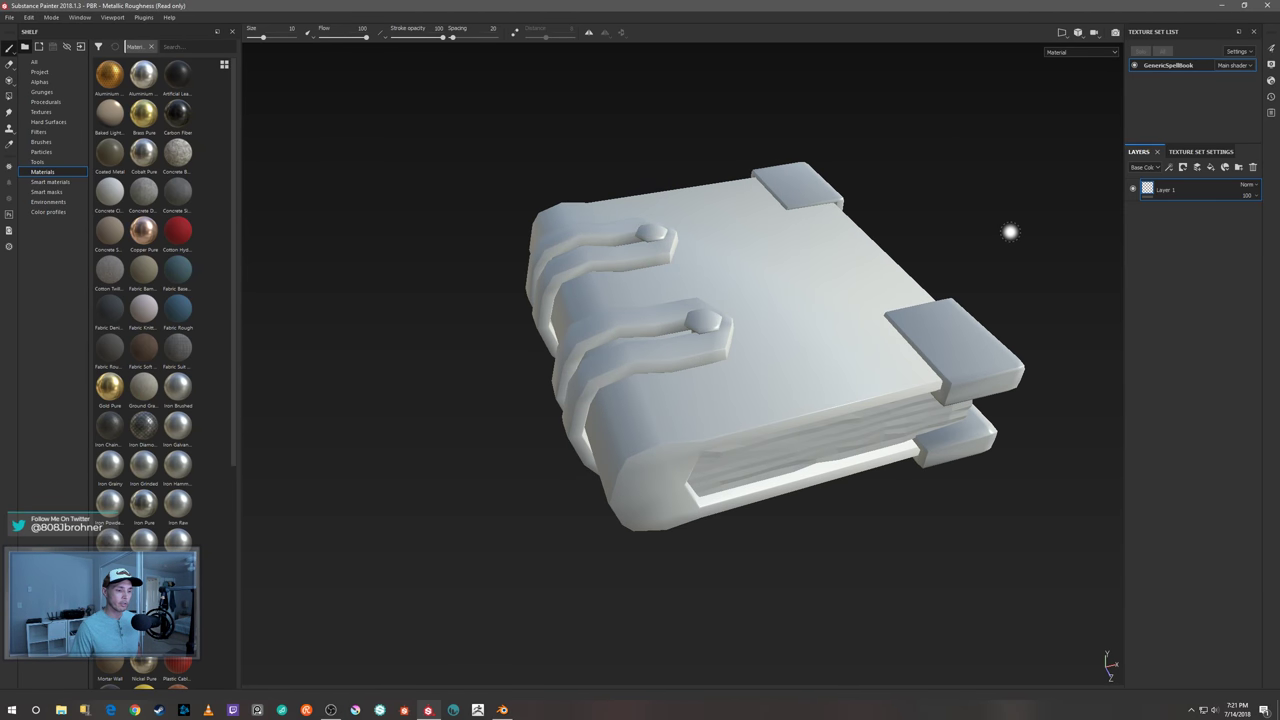
left_click_drag(1010, 232, 987, 274, "alt")
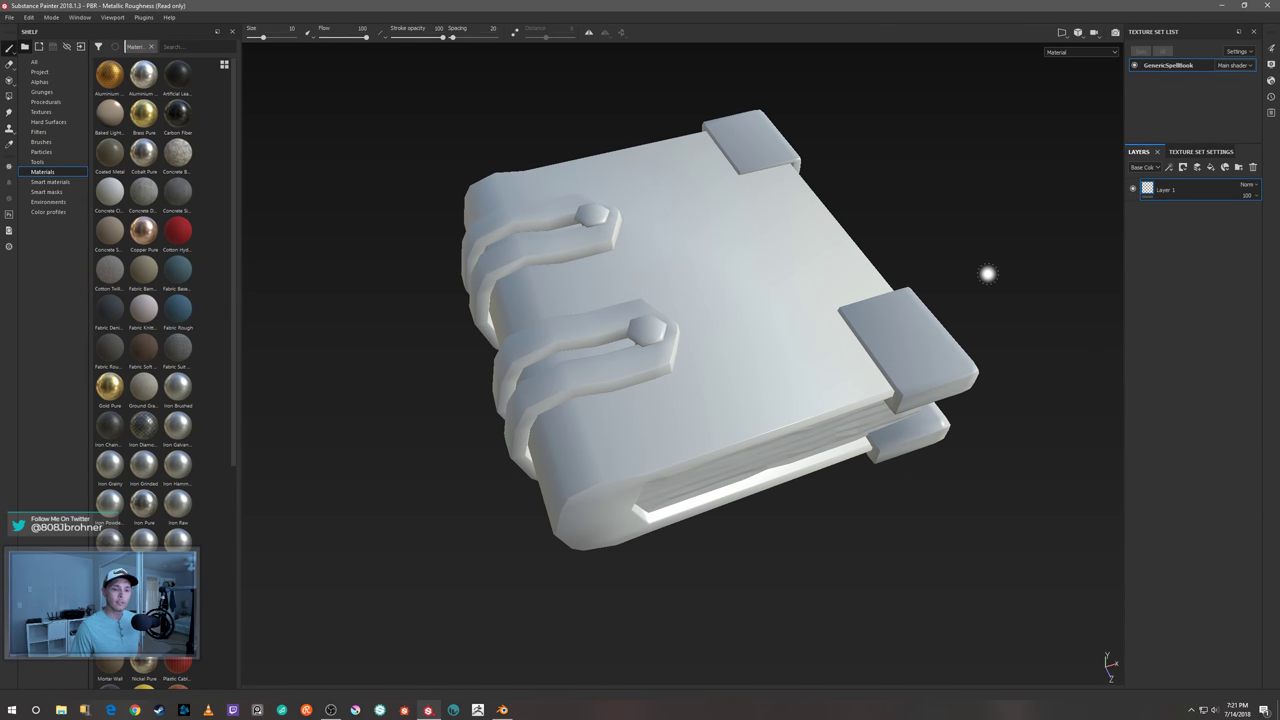
left_click(1254, 167)
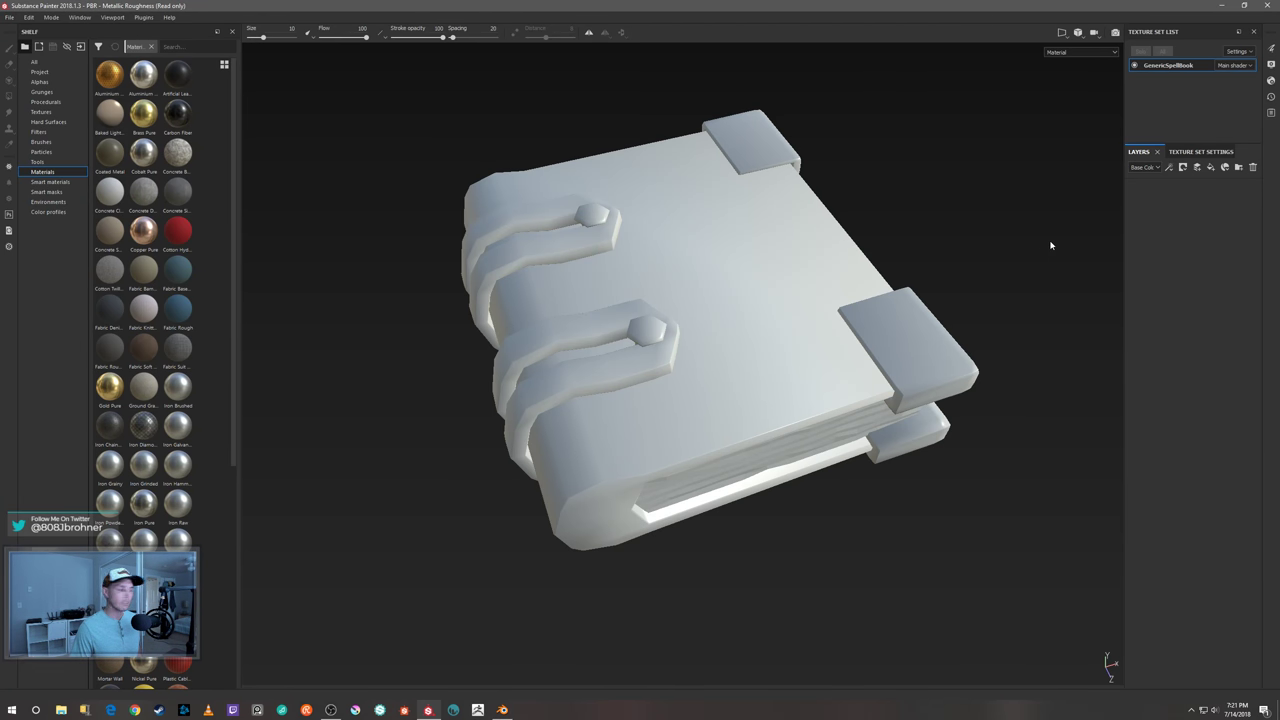
- Try the Glass Visor smart material on the whole book, inspect it, and delete its layer
left_click(67, 182)
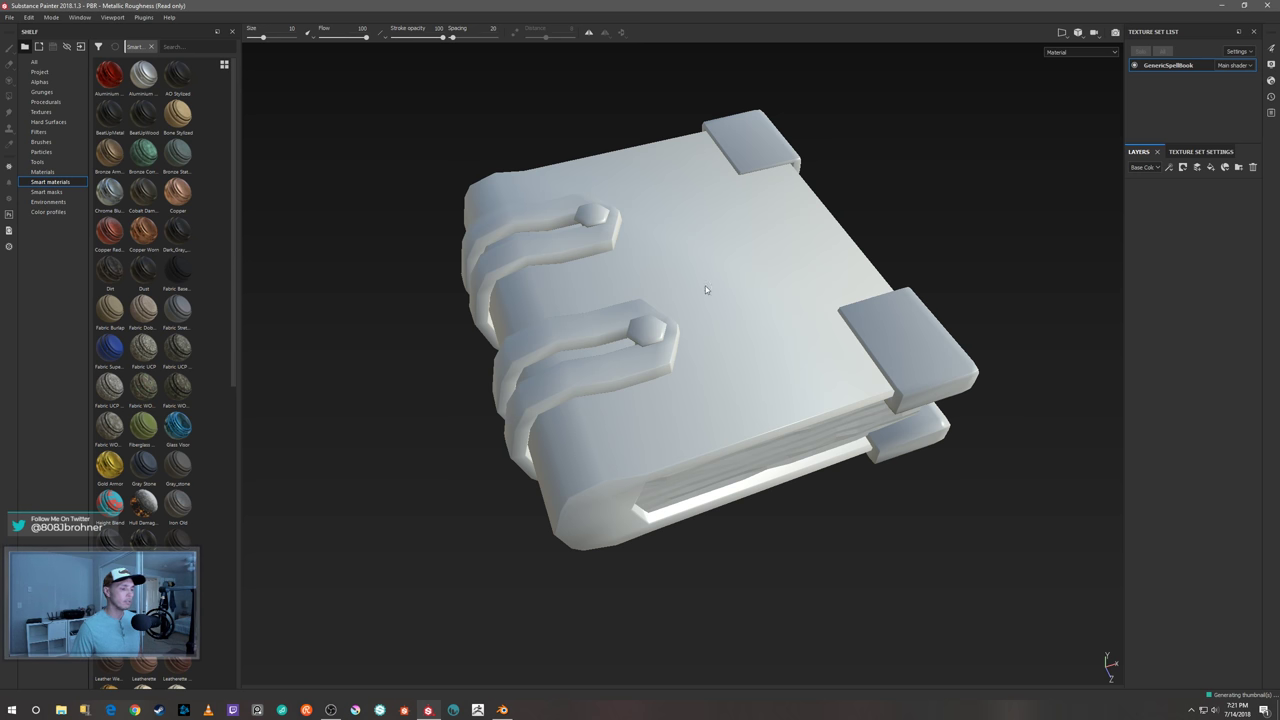
scroll(330, 402, "up", 1)
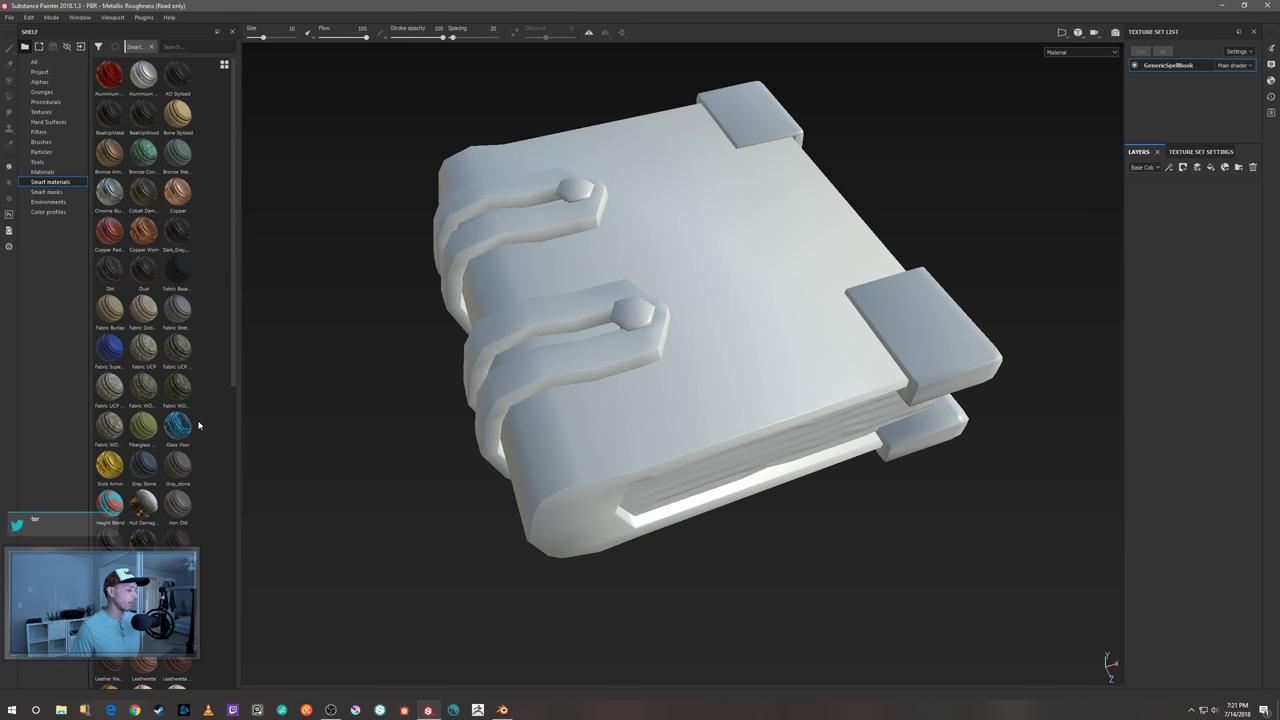
left_click_drag(178, 426, 736, 305)
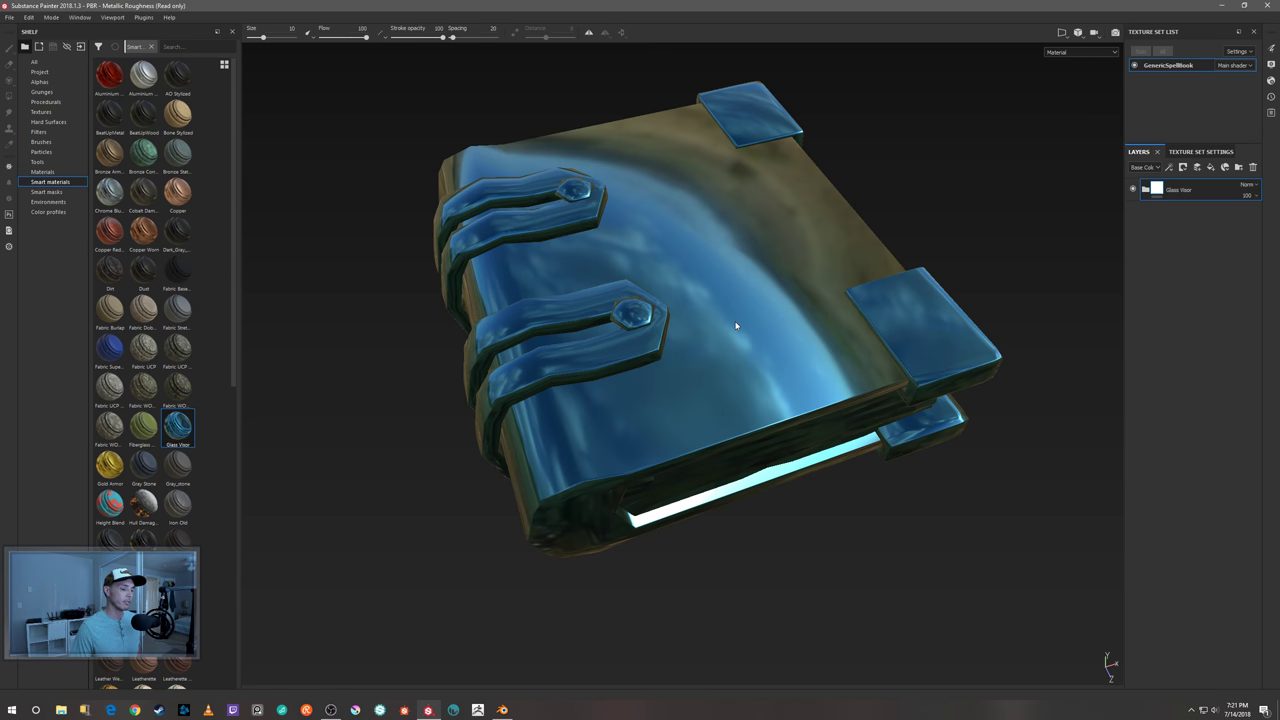
left_click_drag(920, 609, 907, 580, "alt")
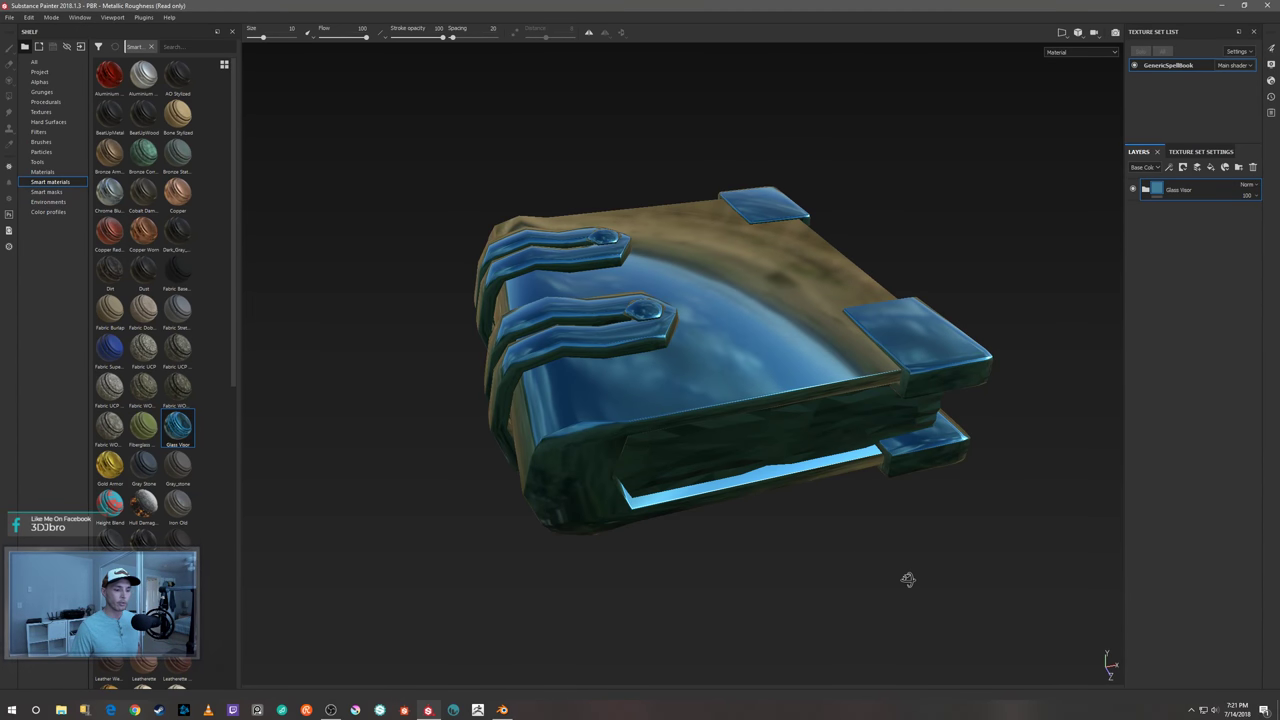
left_click(1253, 167)
scroll(1018, 276, "down", 2)
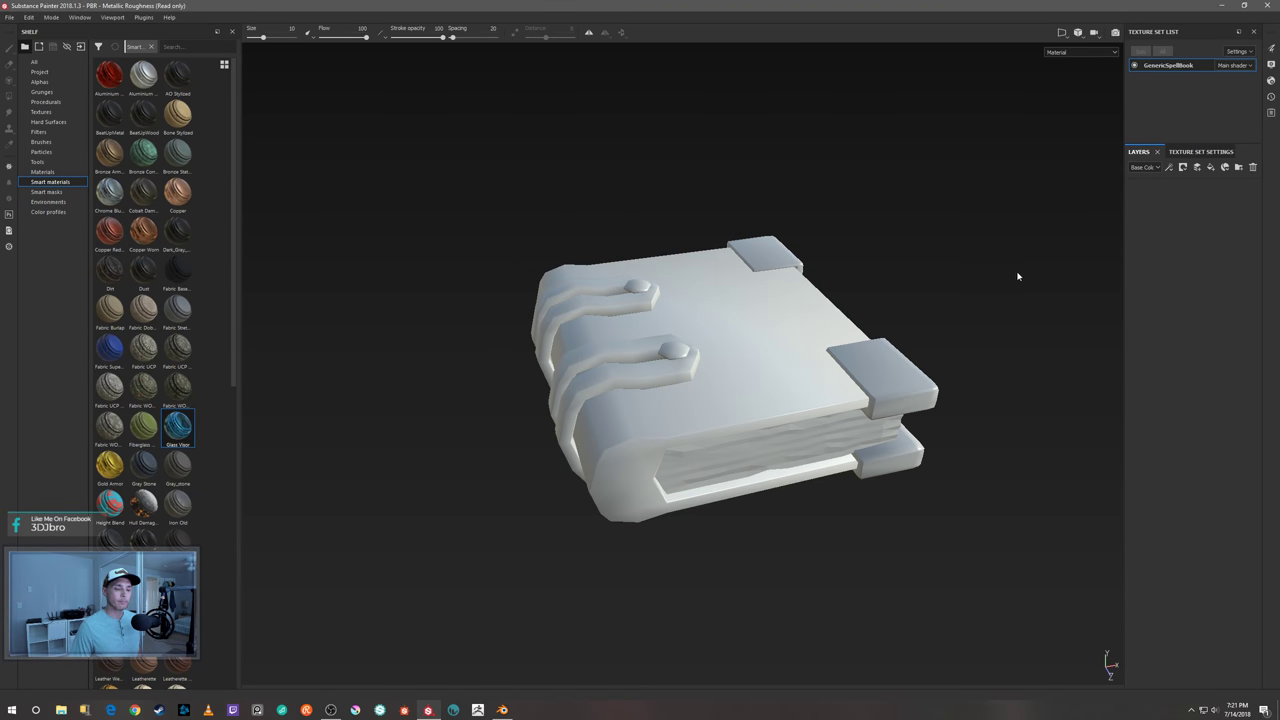
- Open the mesh map baking settings for the texture set and set the output size to 1024
left_click(1186, 152)
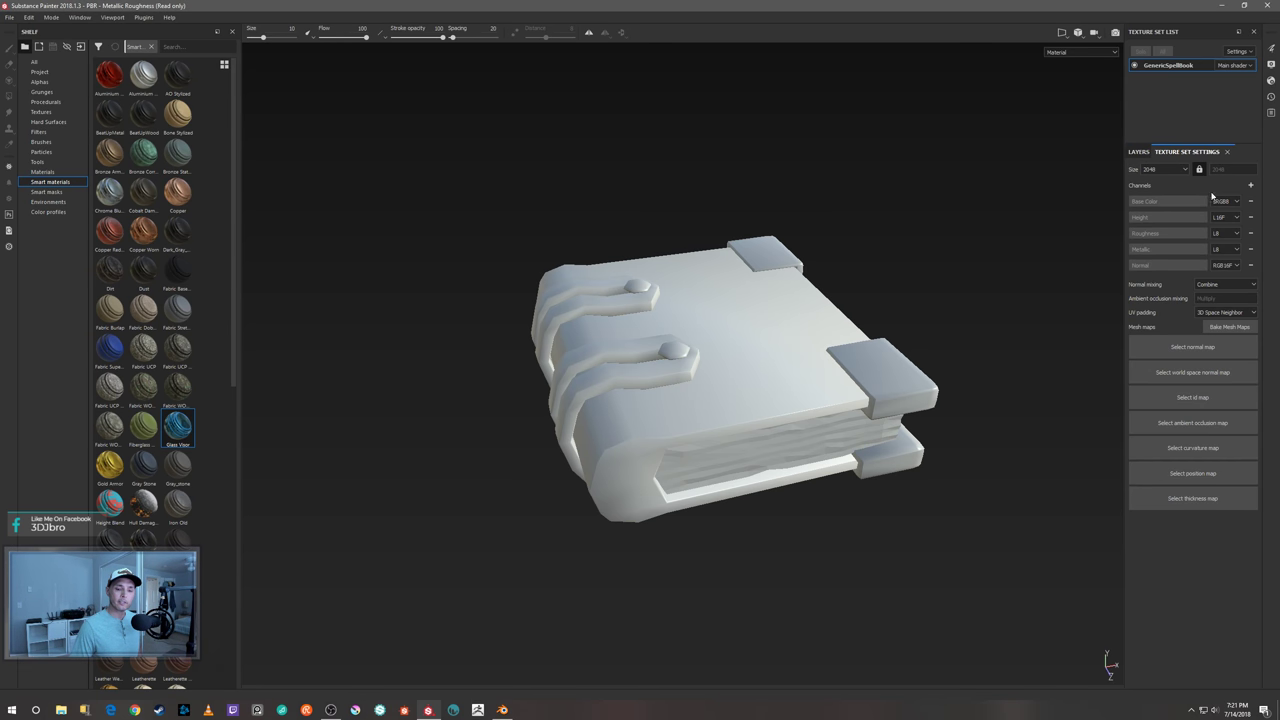
left_click(1228, 327)
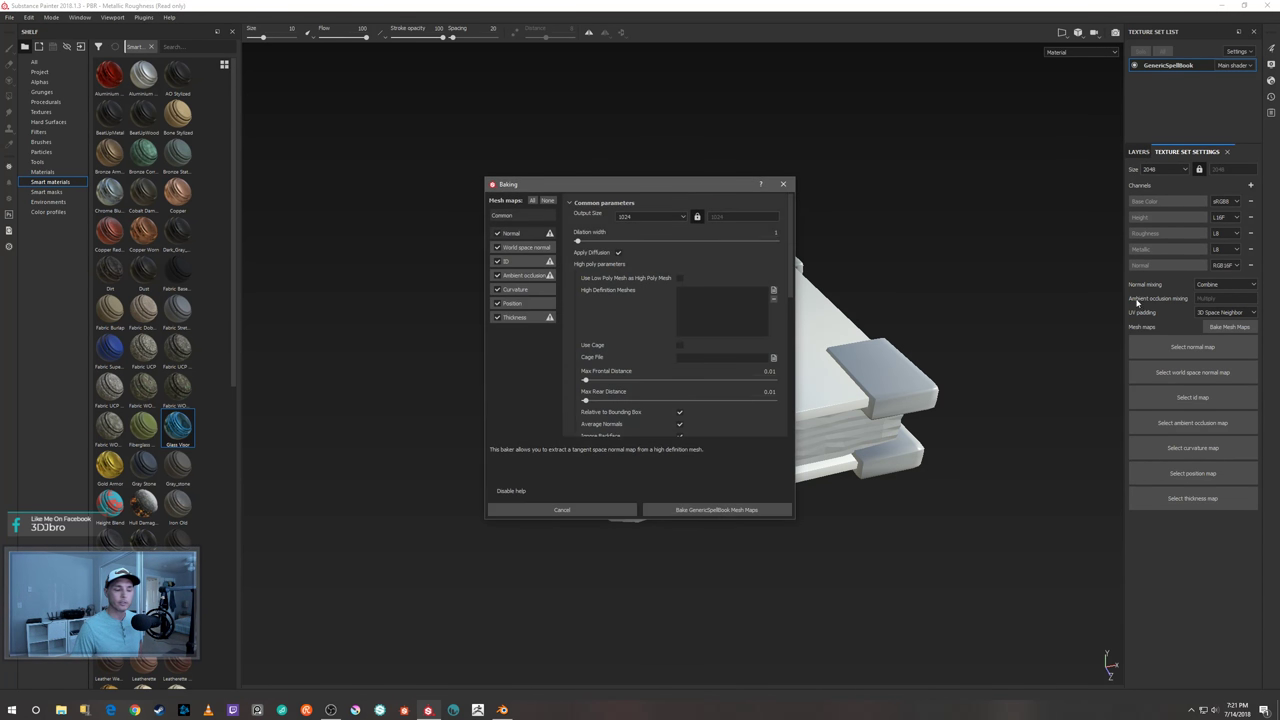
left_click(681, 221)
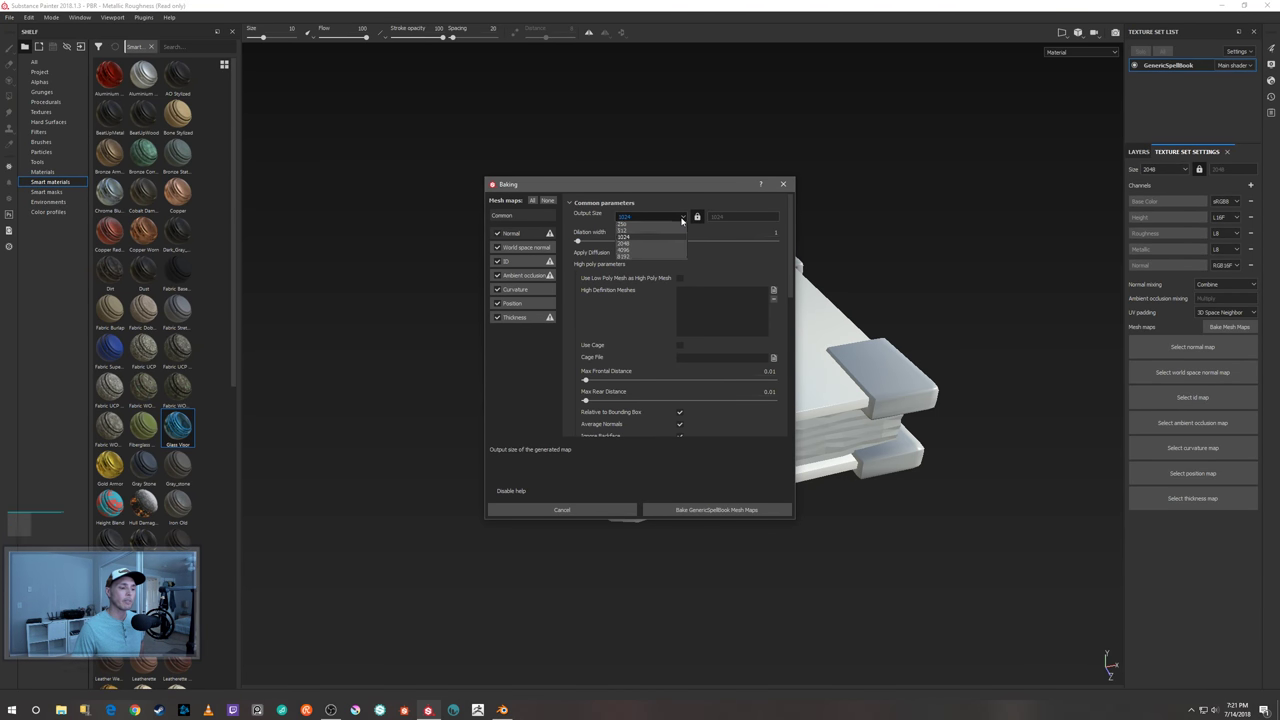
left_click(655, 263)
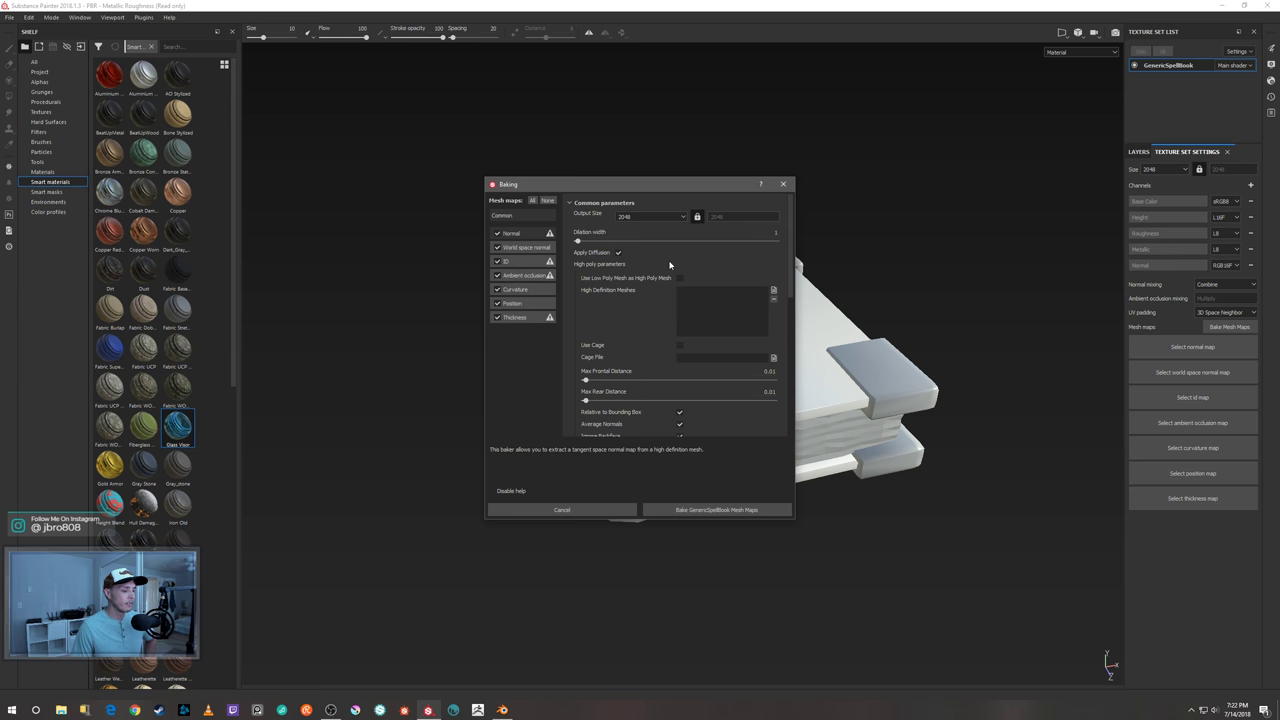
left_click(650, 216)
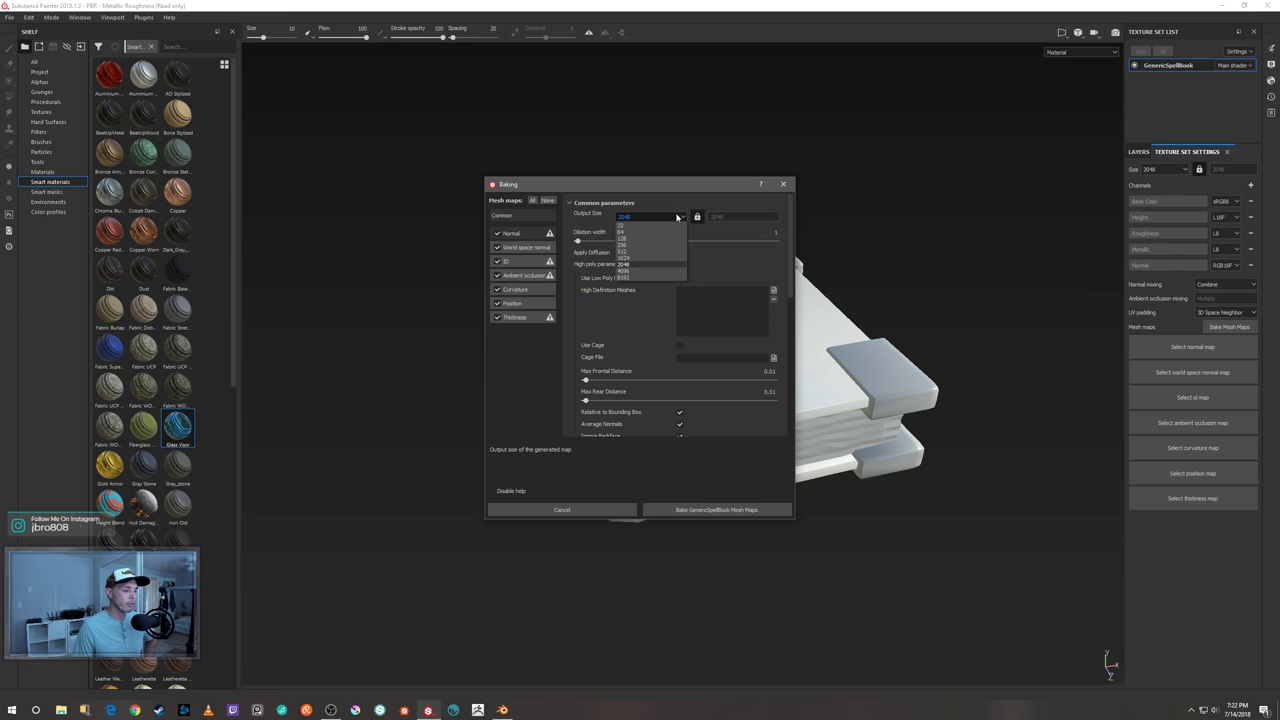
left_click(662, 257)
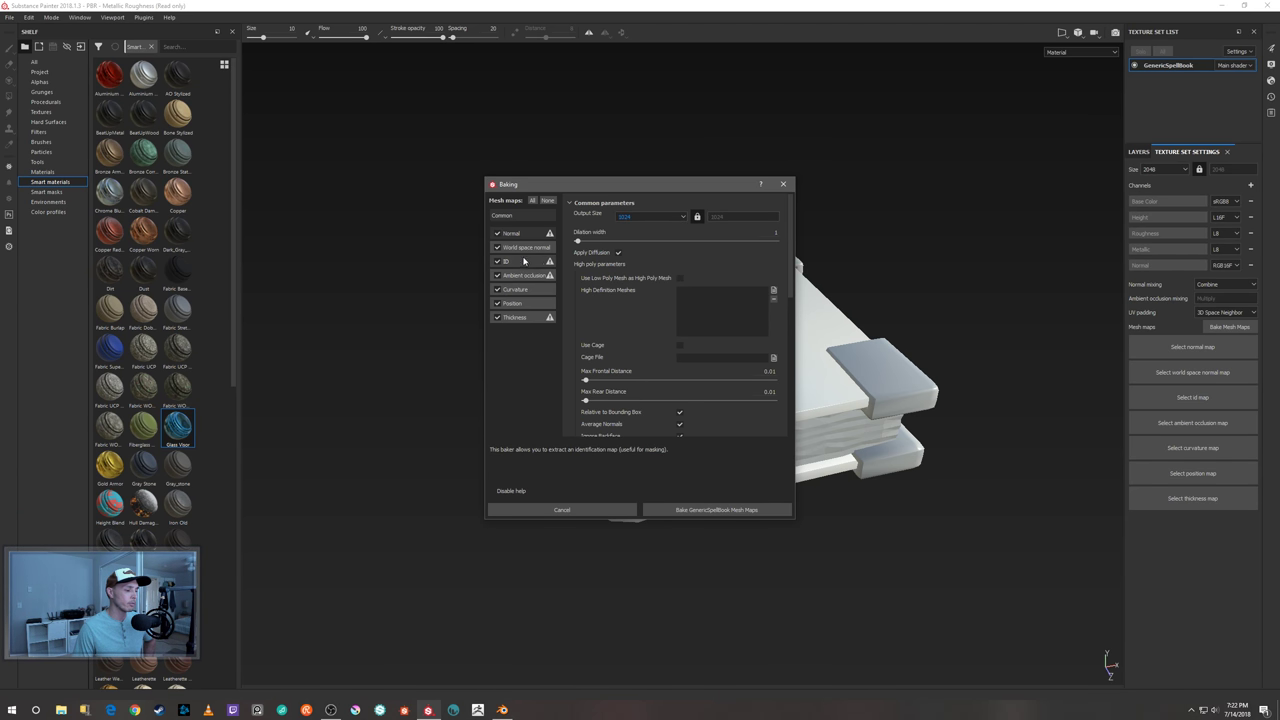
- Limit the bake to the Normal map and load Book_high.fbx as the high definition mesh
left_click(548, 201)
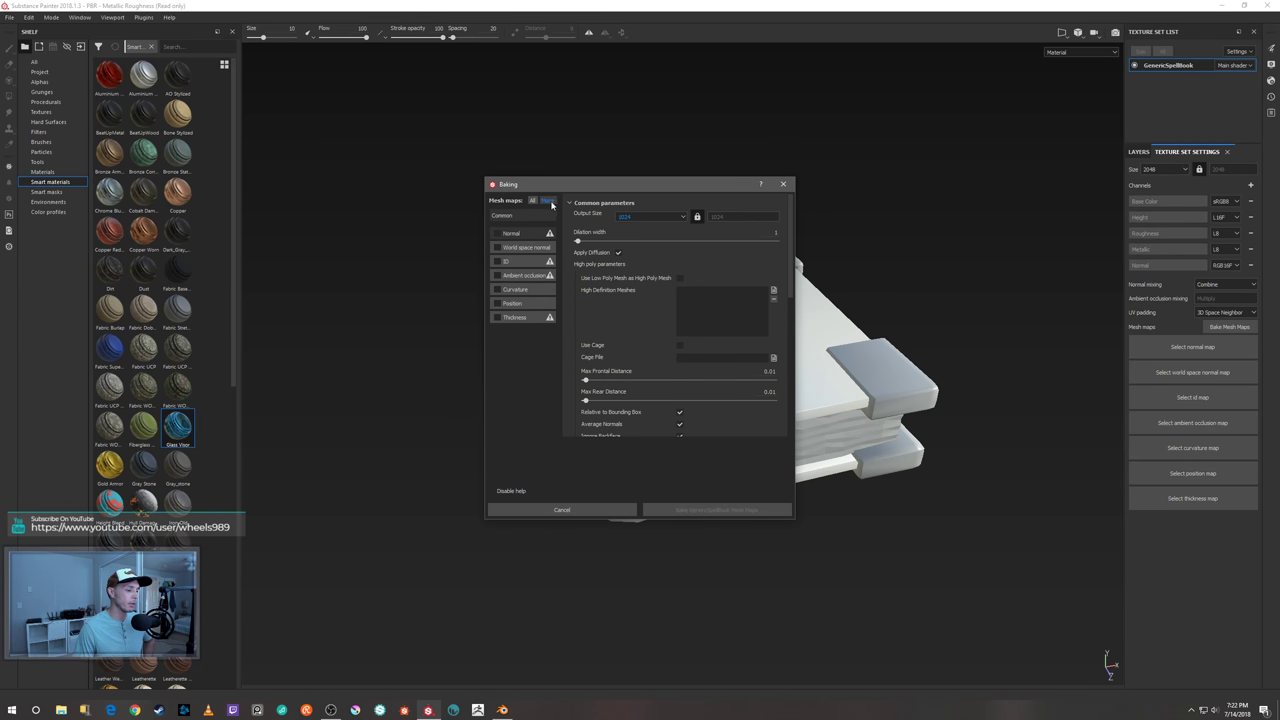
left_click(498, 234)
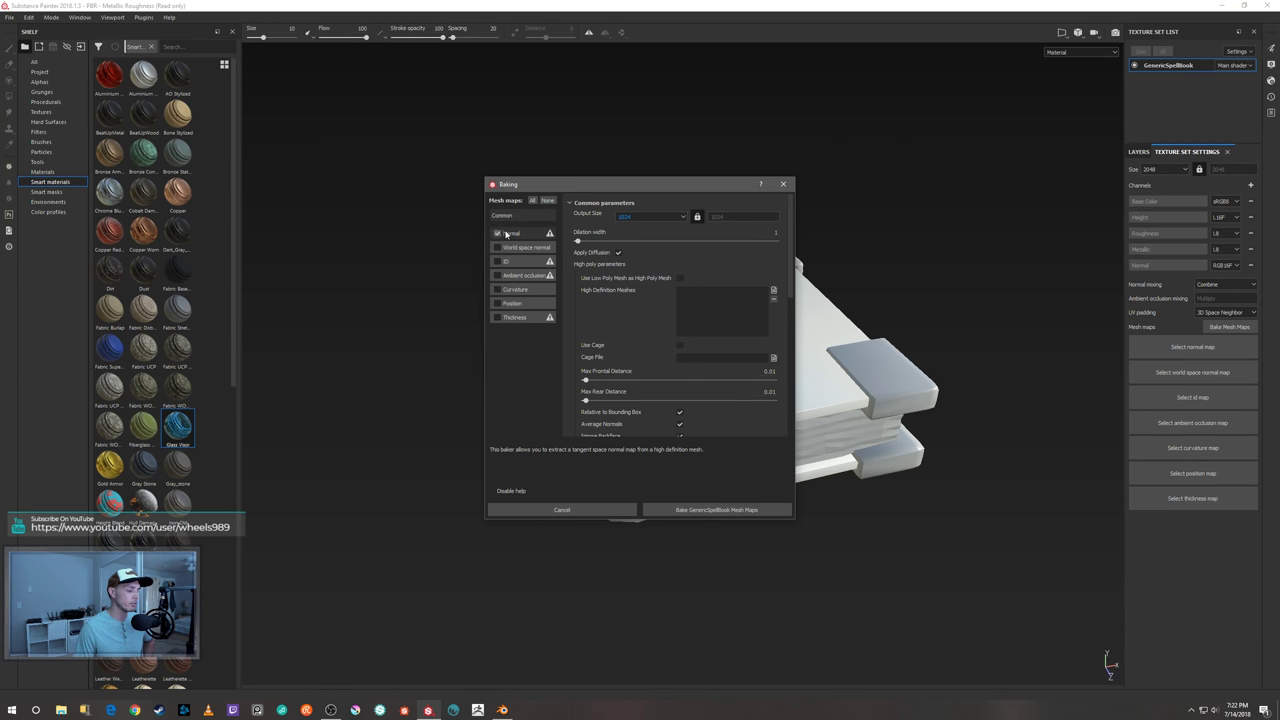
left_click(774, 290)
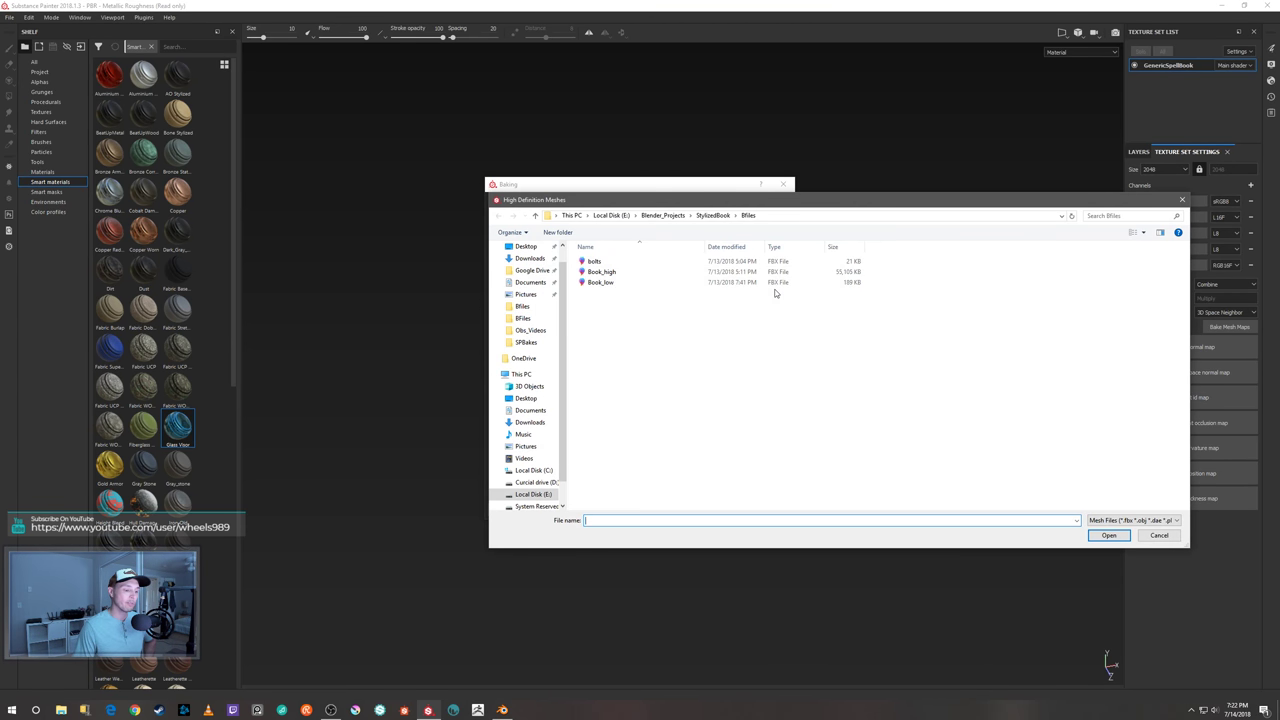
double_click(690, 271)
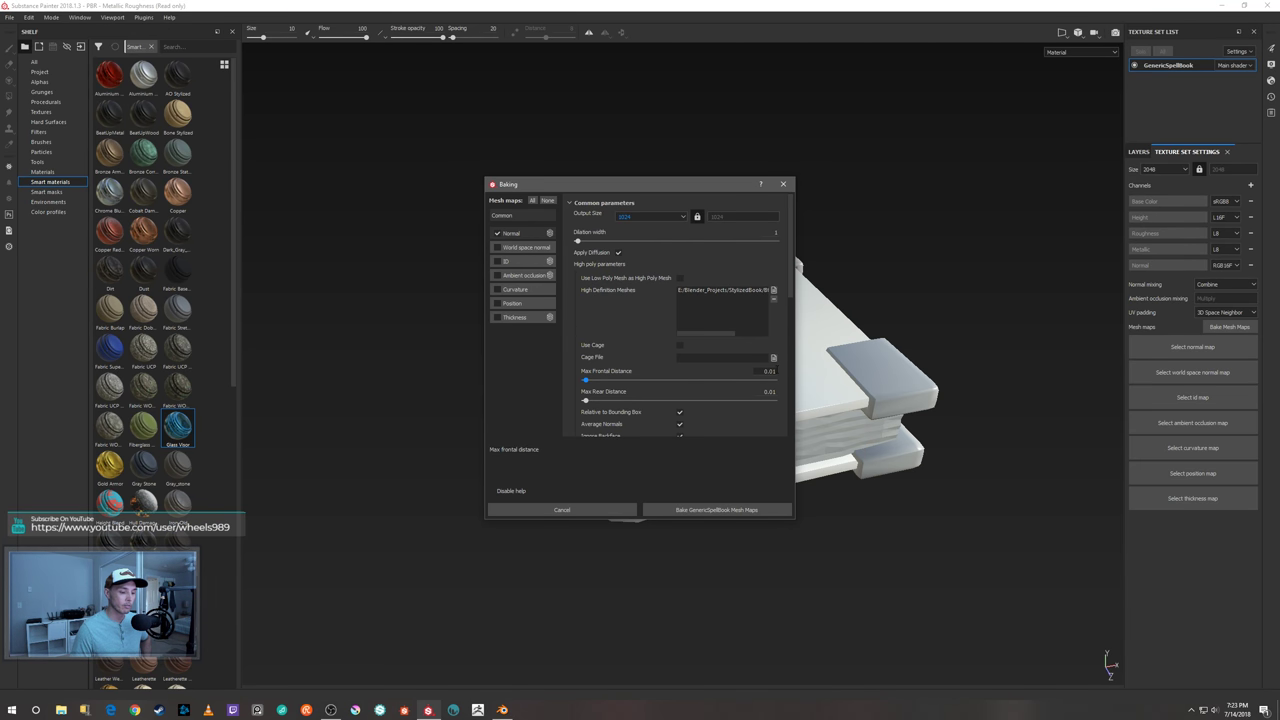
- Set the bake's max frontal distance to 0.017 and its matching method to By Mesh Name
left_click(768, 371)
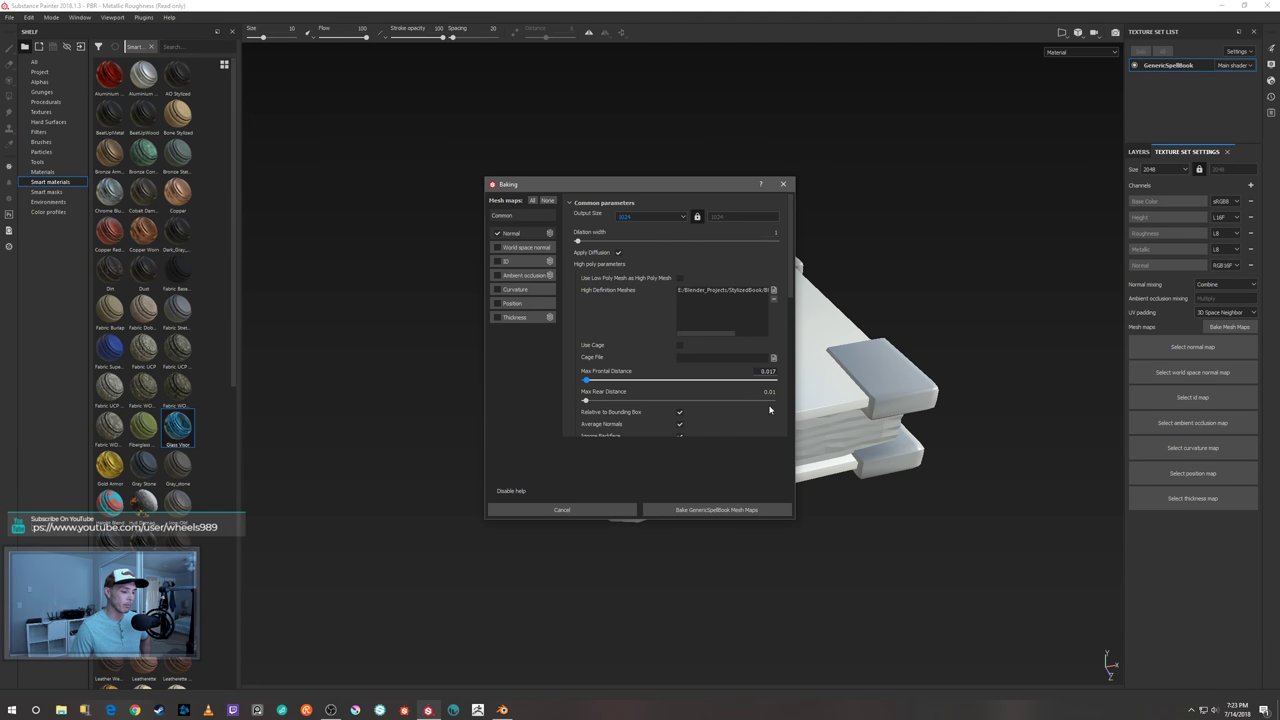
scroll(773, 409, "down", 2)
left_click(745, 390)
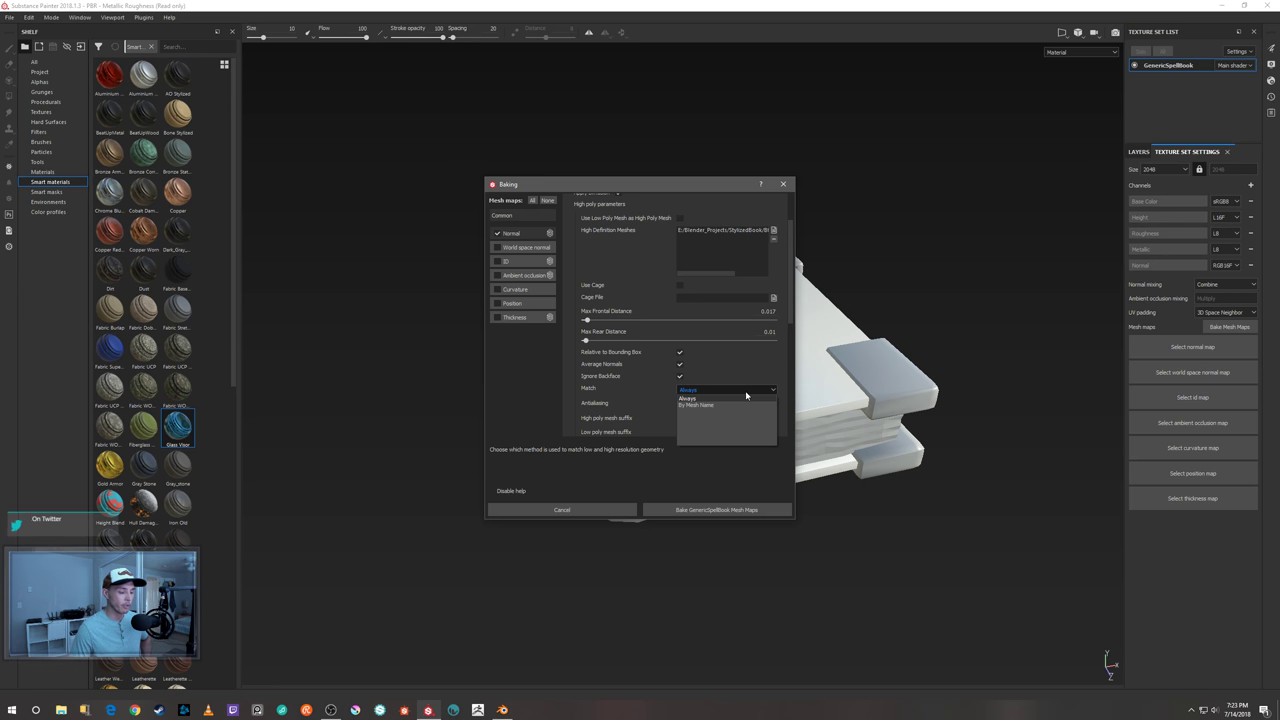
left_click(741, 405)
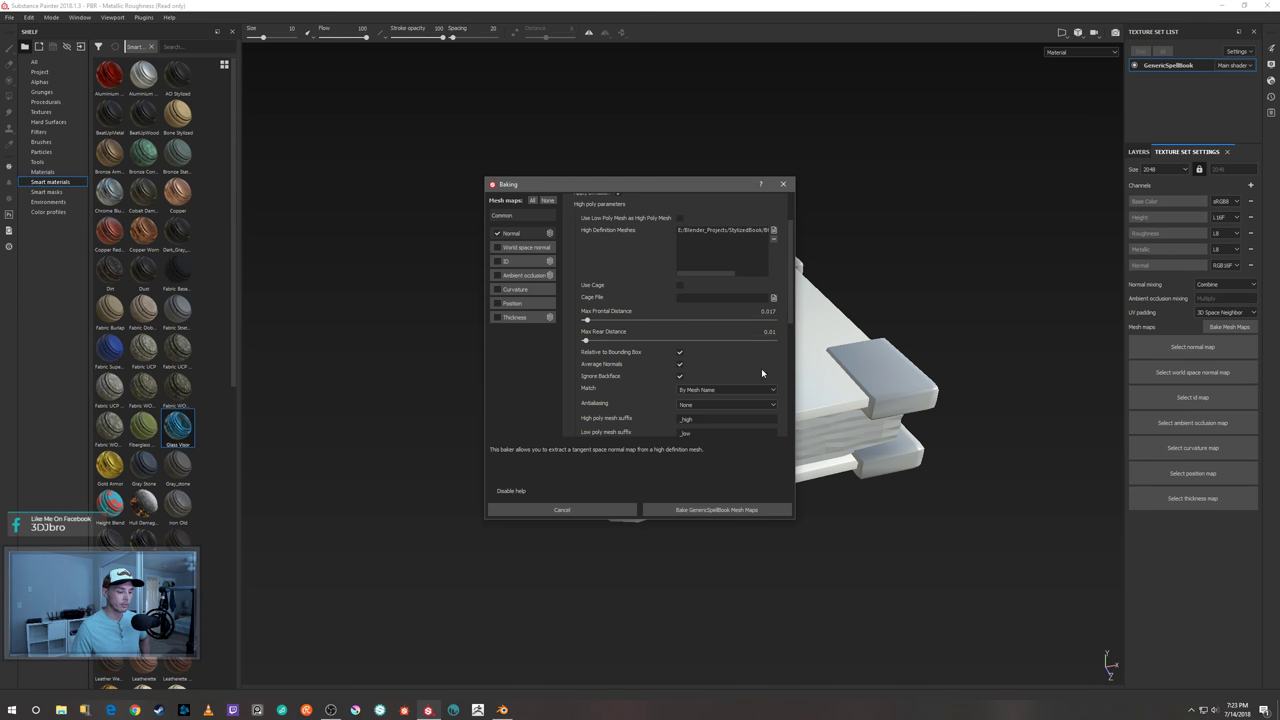
- Bake the GenericSpellBook normal map and examine the baked detail on the book from several angles
scroll(745, 350, "down", 3)
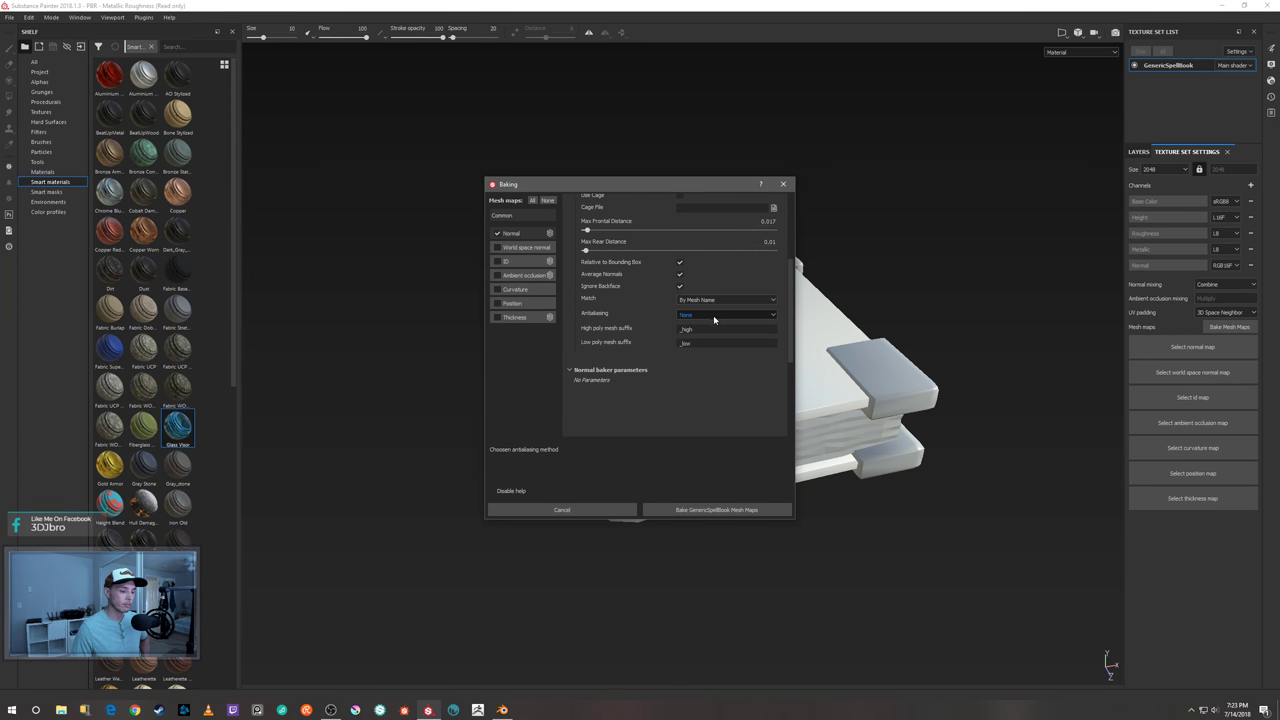
scroll(710, 325, "up", 4)
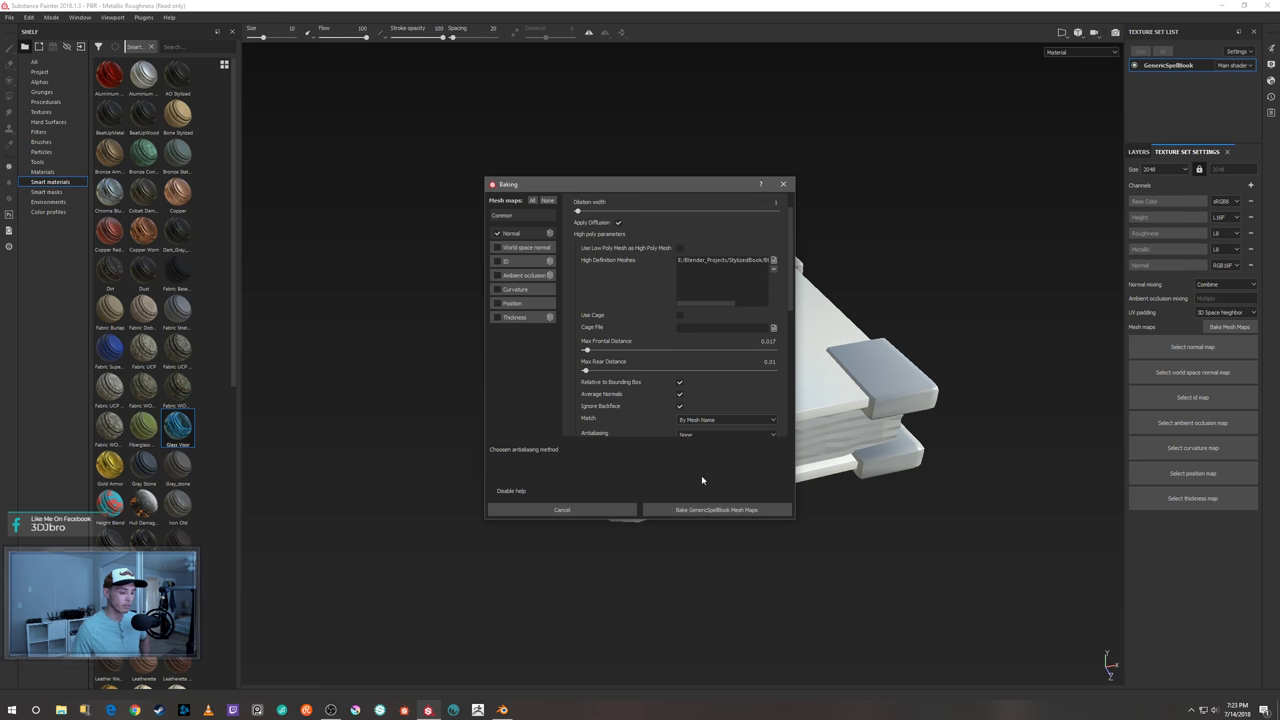
left_click(716, 510)
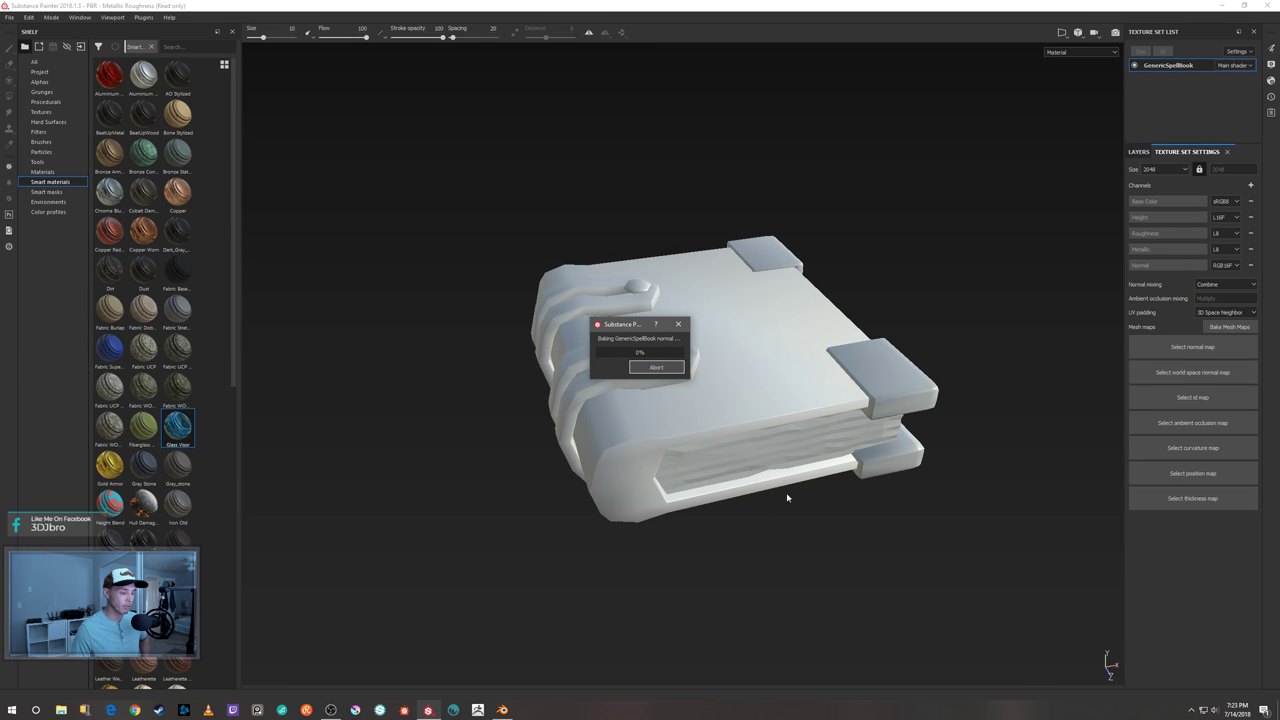
key("Return")
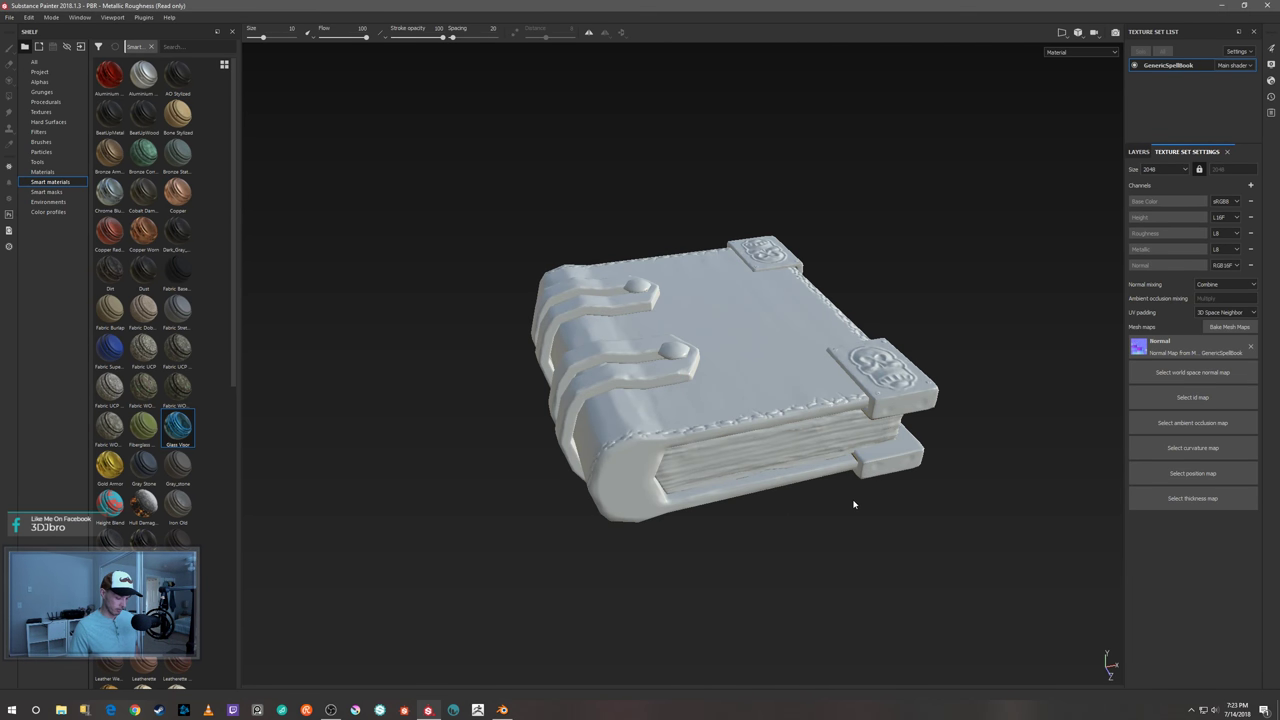
mouse_move(834, 503)
left_mouse_down("alt")
mouse_move(888, 560)
mouse_move(929, 526)
mouse_move(880, 531)
mouse_move(906, 545)
left_mouse_up("alt")
mouse_move(815, 546)
left_mouse_down("alt")
mouse_move(1009, 434)
mouse_move(1043, 368)
mouse_move(771, 560)
mouse_move(917, 414)
mouse_move(817, 531)
mouse_move(782, 487)
mouse_move(829, 486)
mouse_move(900, 451)
mouse_move(903, 469)
left_mouse_up("alt")
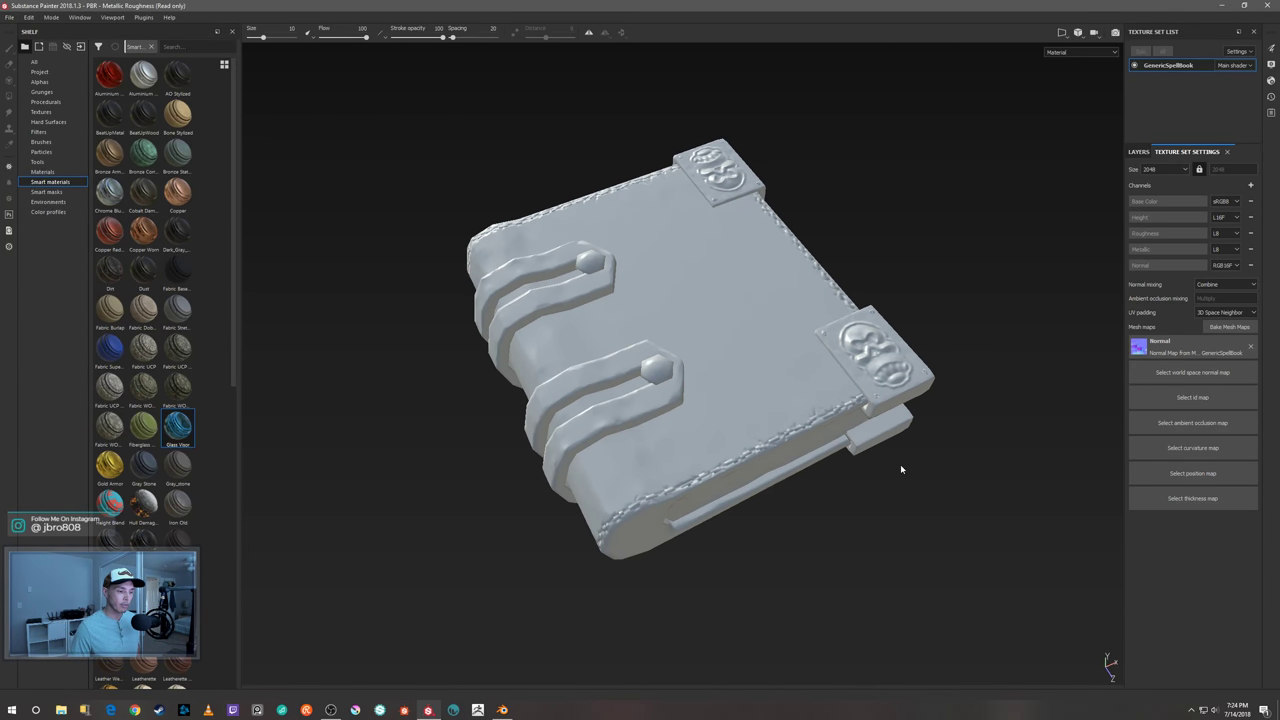
- Reopen the mesh map baking settings, include all mesh maps in the bake, and set the output size to 4096
left_click(1229, 327)
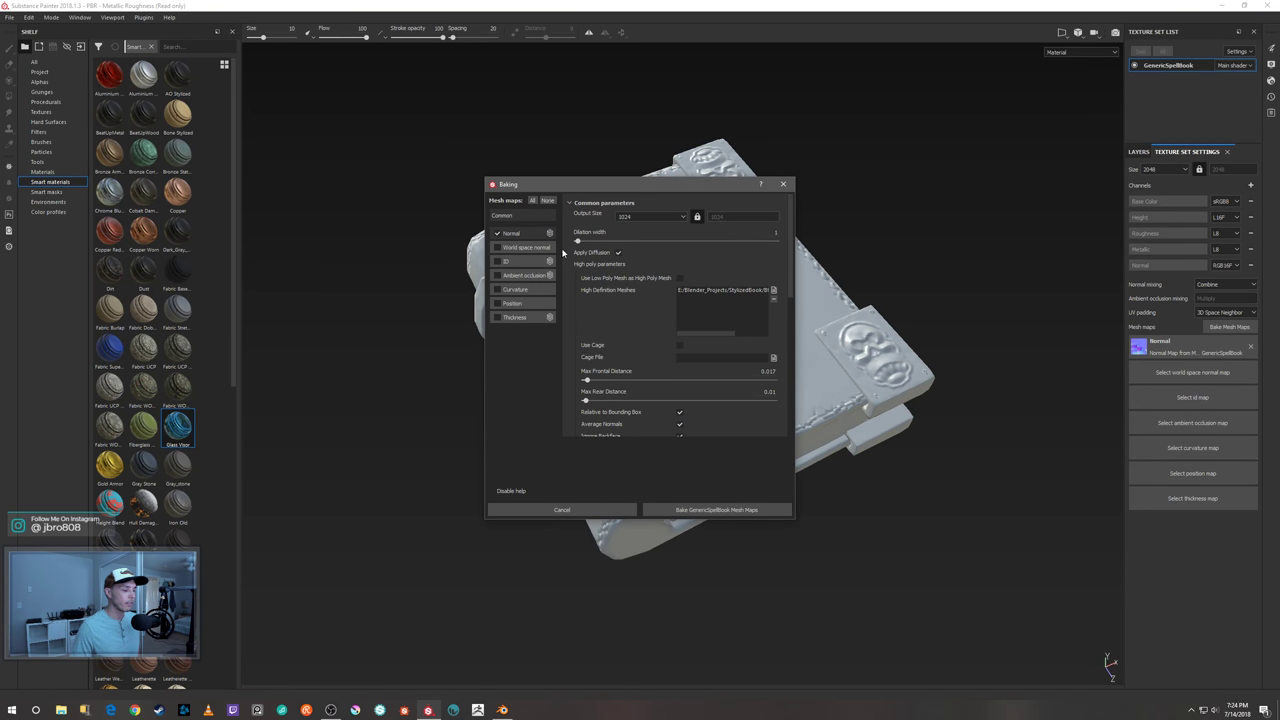
left_click(547, 201)
left_click(532, 201)
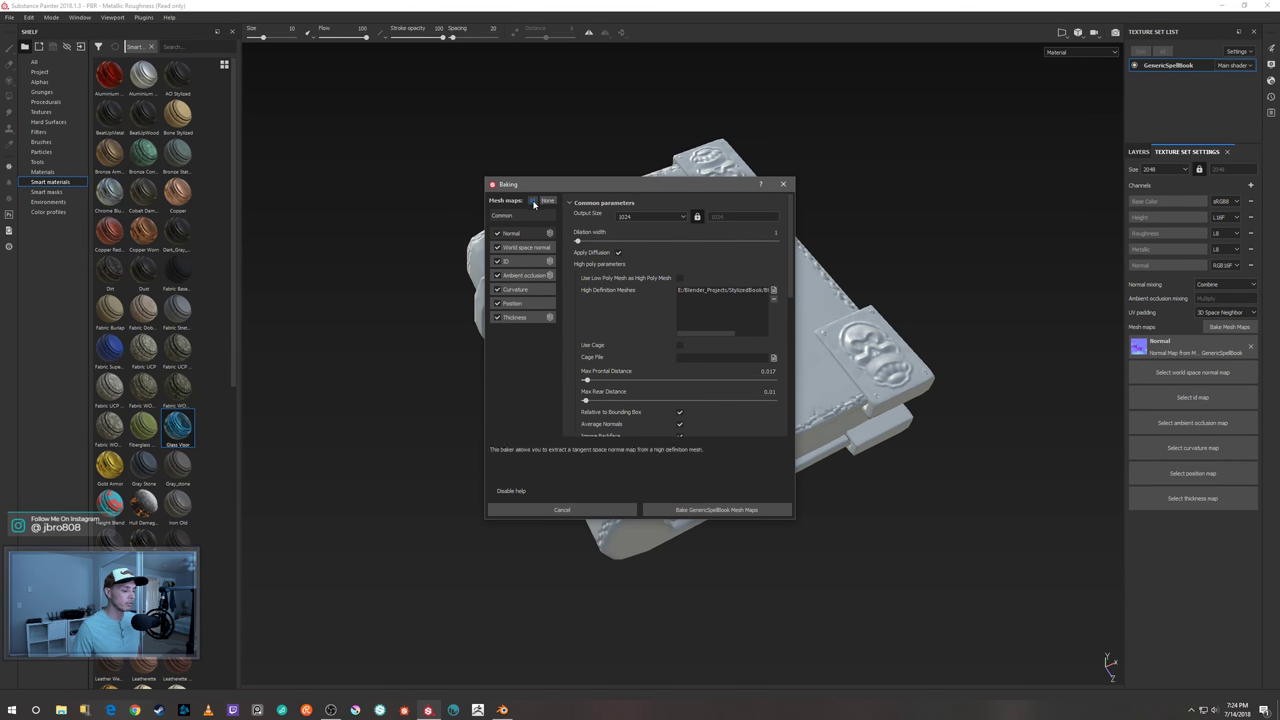
left_click(685, 216)
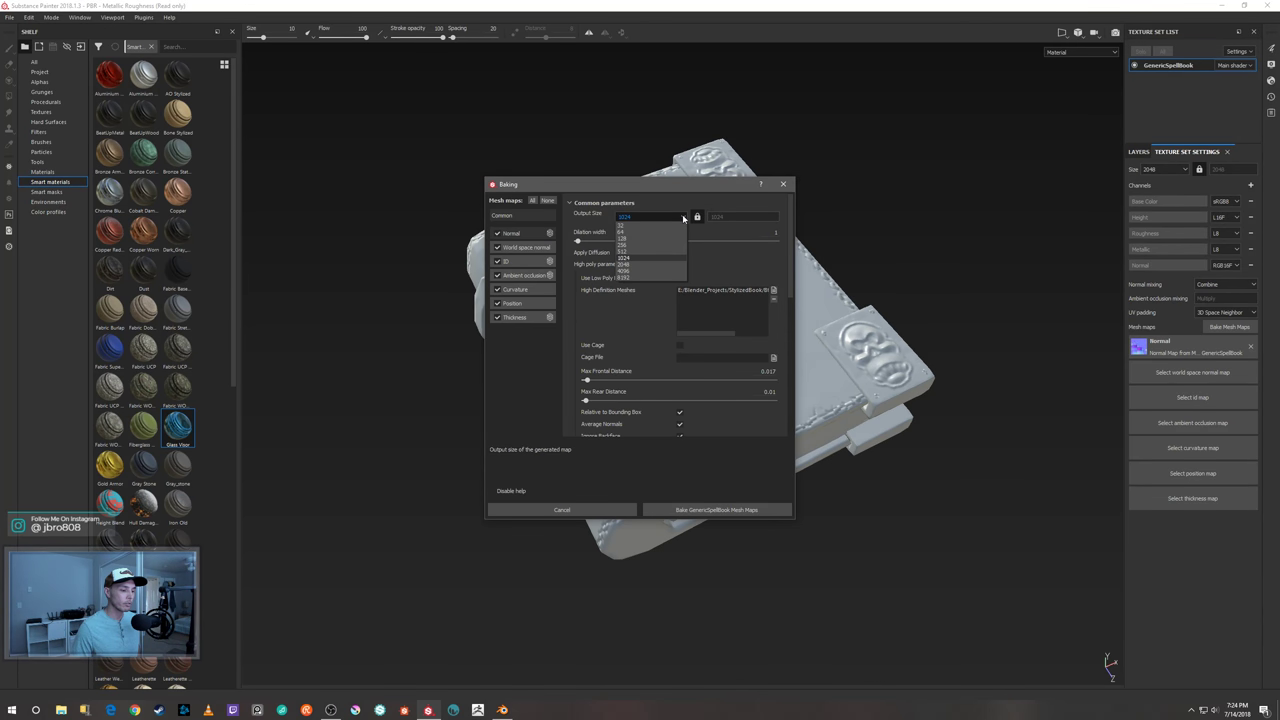
left_click(661, 271)
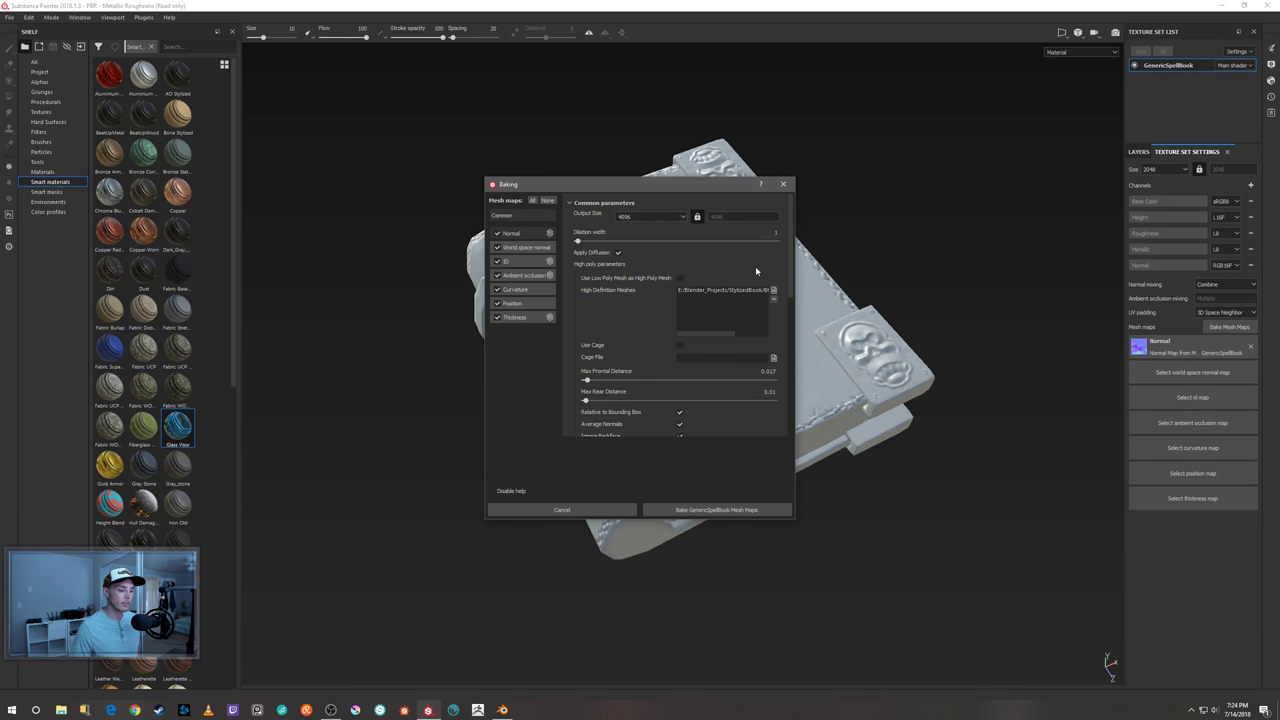
- Set self occlusion to Only Same Mesh Name for both the ambient occlusion and thickness bakers
scroll(721, 360, "down", 1)
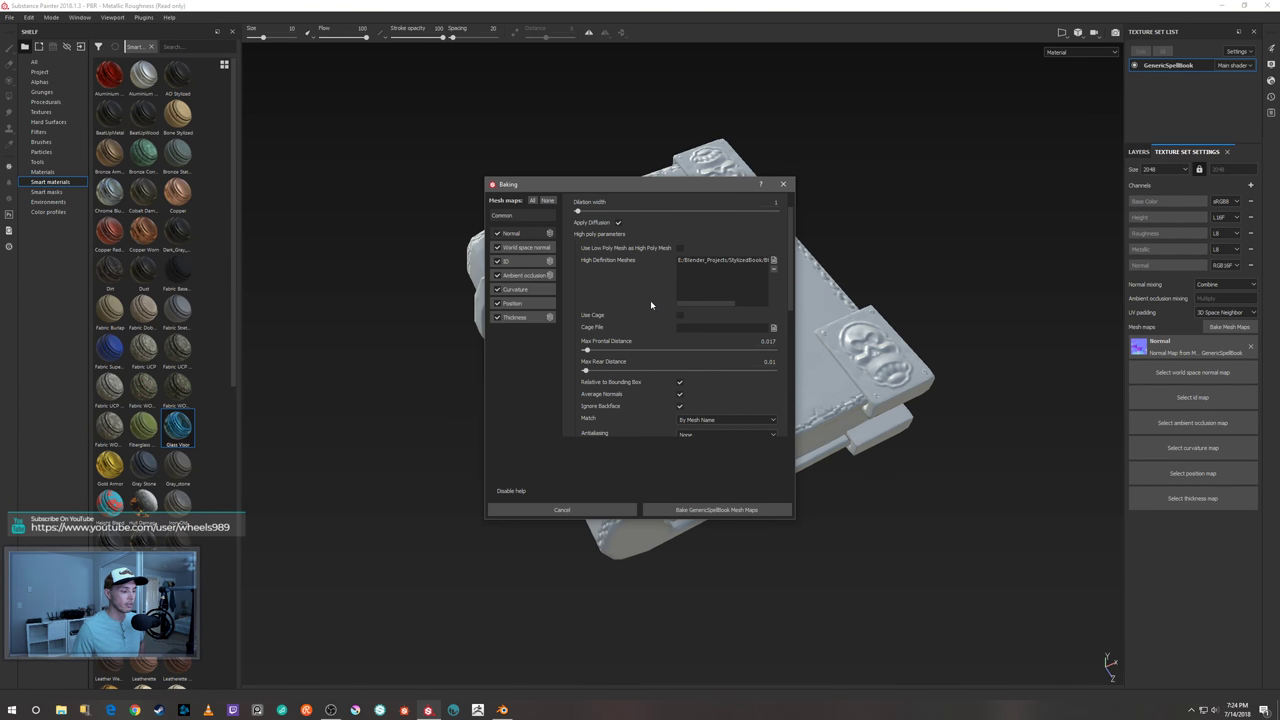
left_click(540, 275)
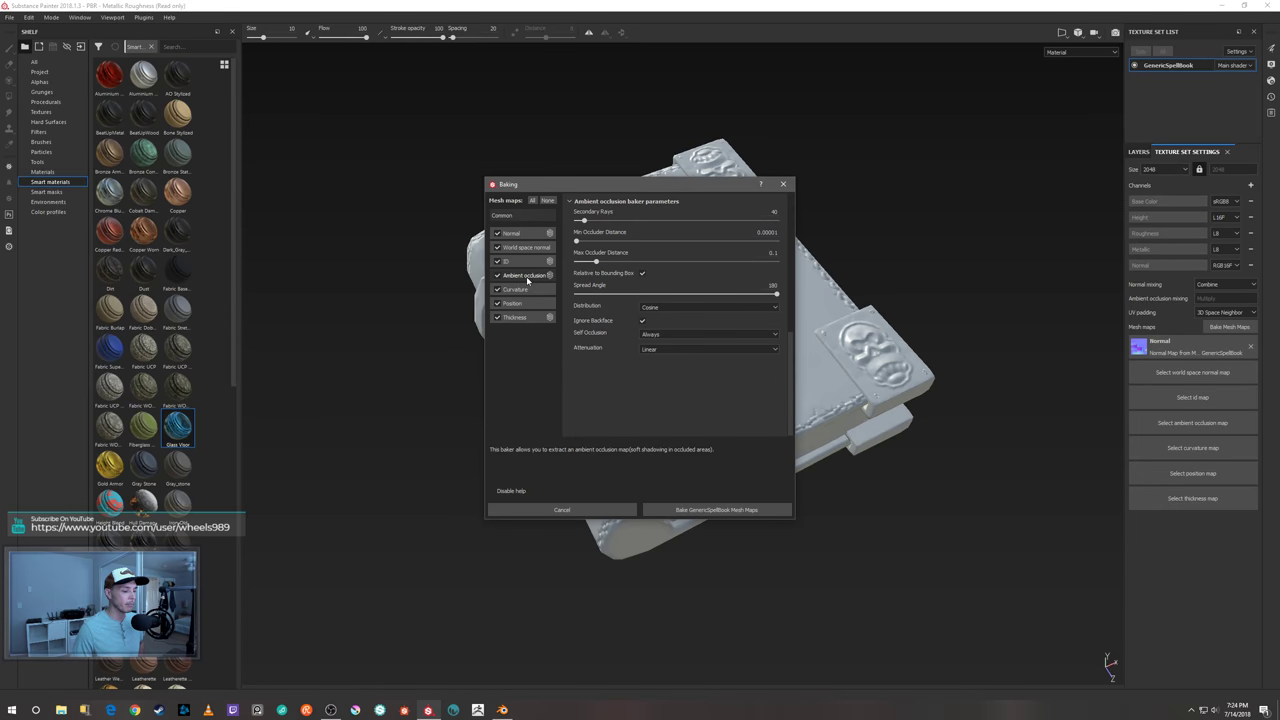
left_click(667, 336)
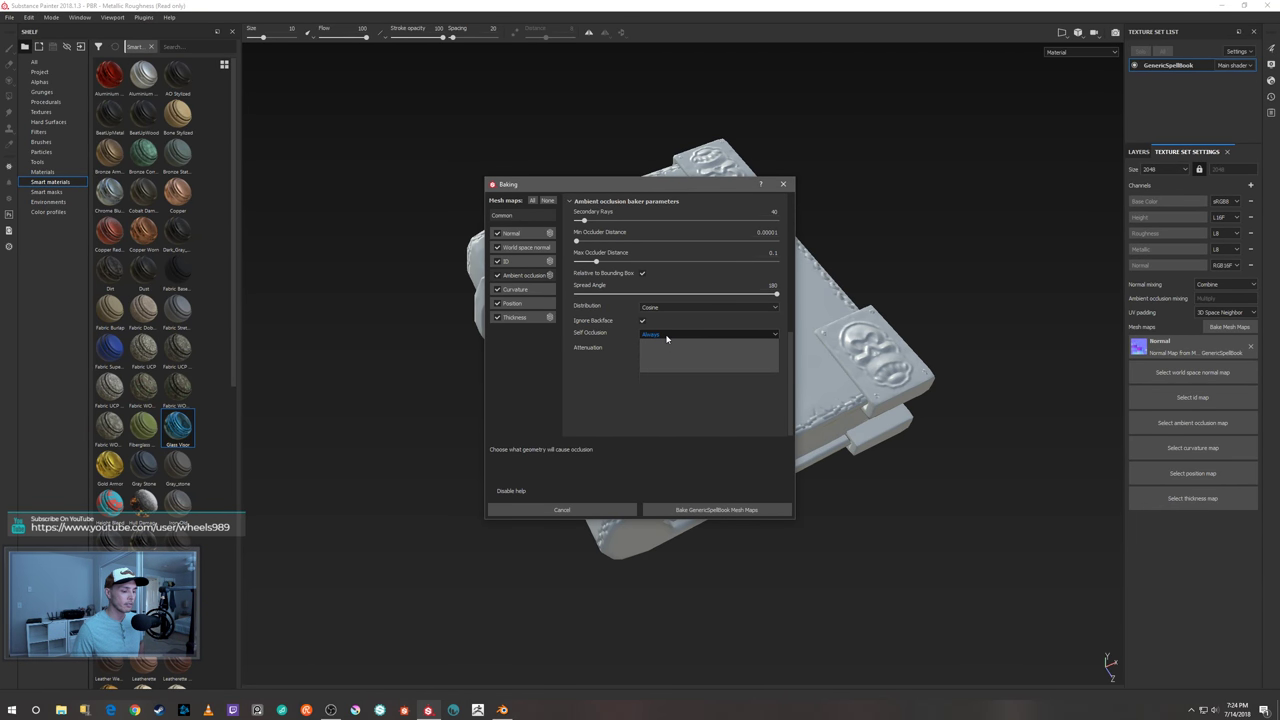
left_click(668, 353)
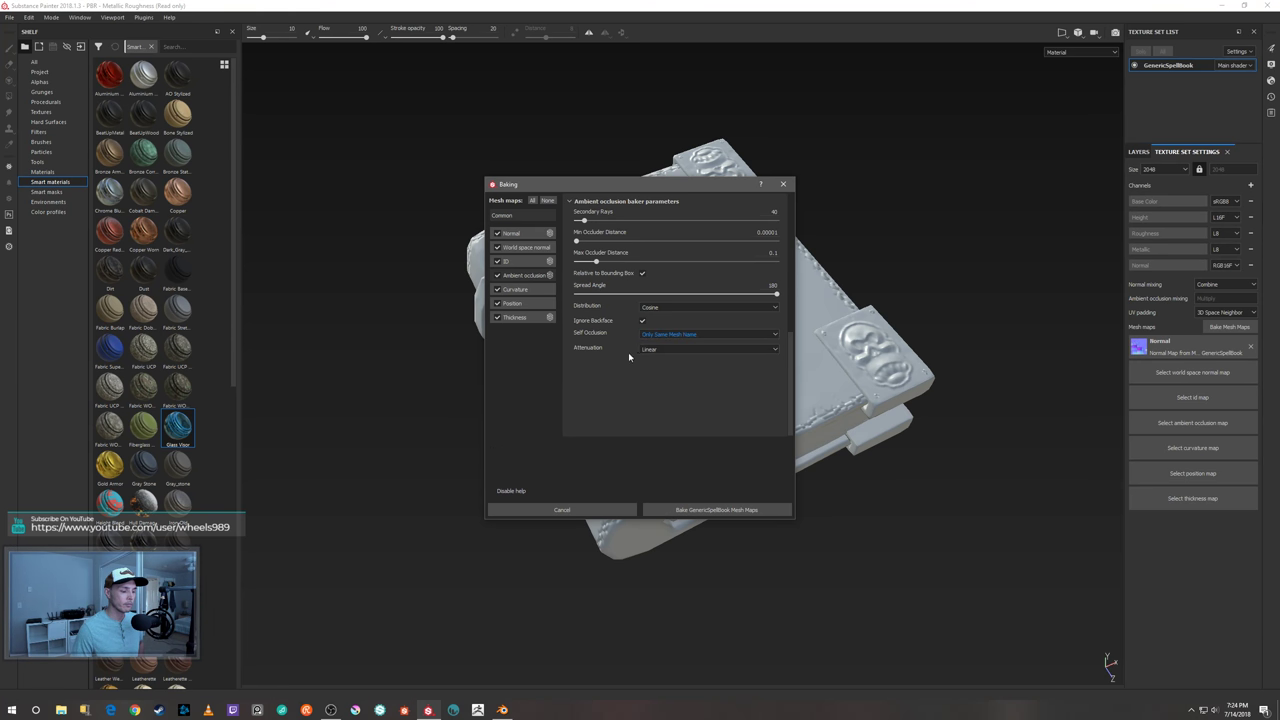
left_click(514, 317)
left_click(687, 336)
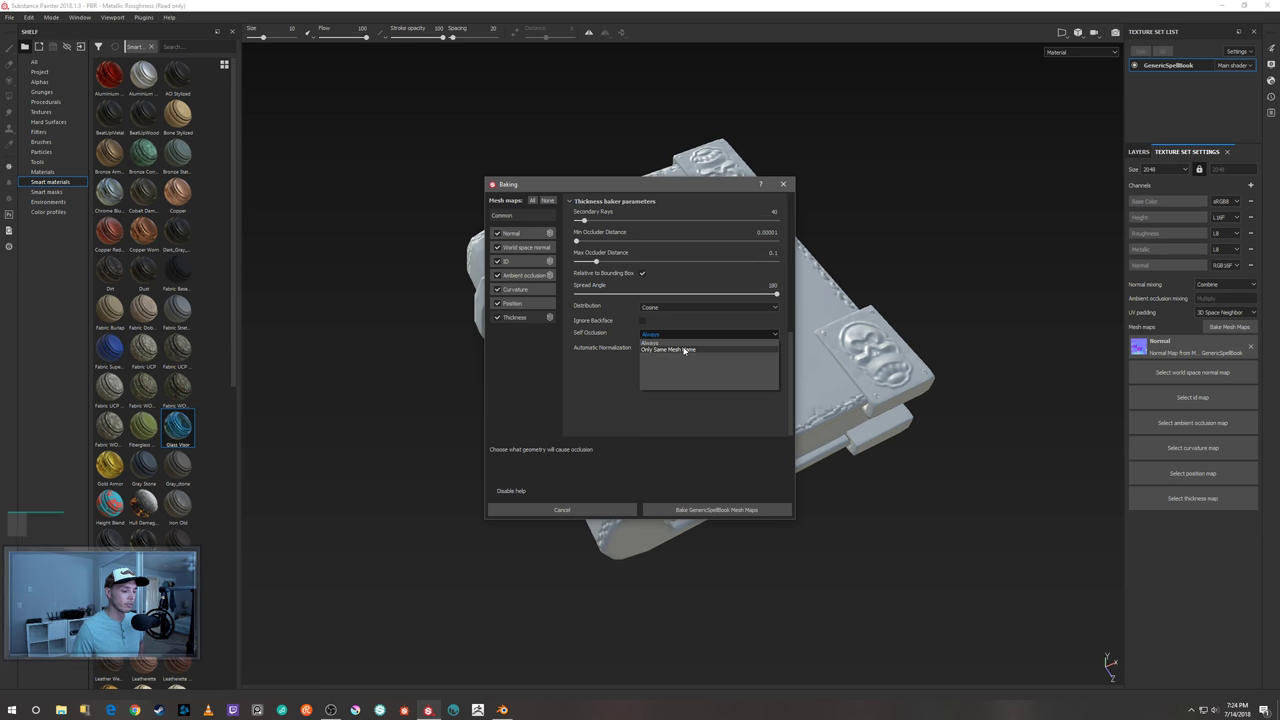
left_click(684, 352)
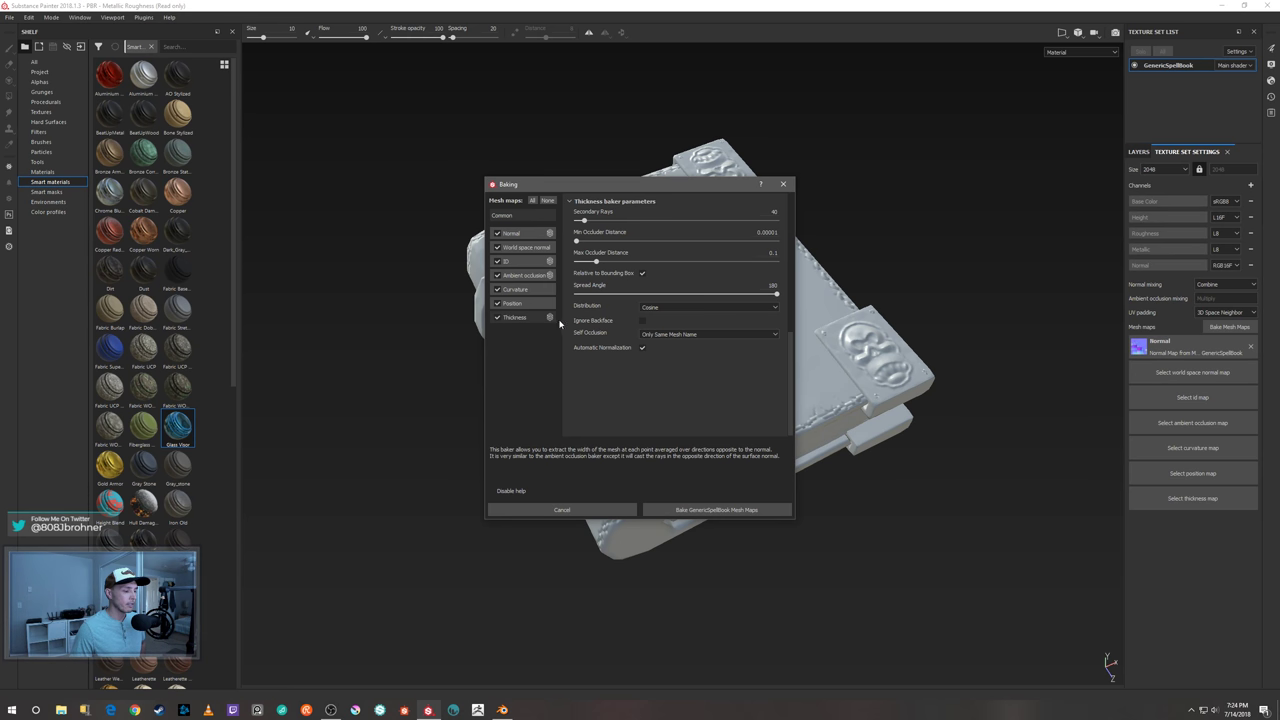
- Review the ID baker's color source and bake all the GenericSpellBook mesh maps
left_click(541, 262)
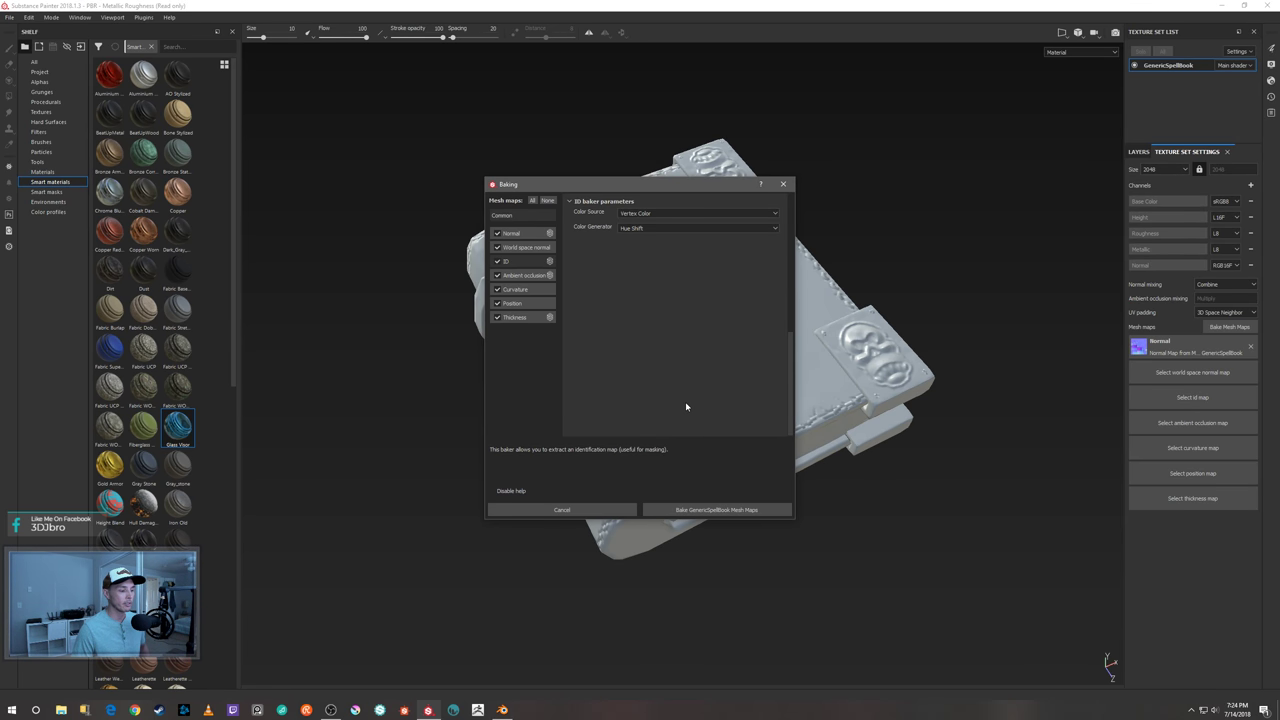
left_click(723, 511)
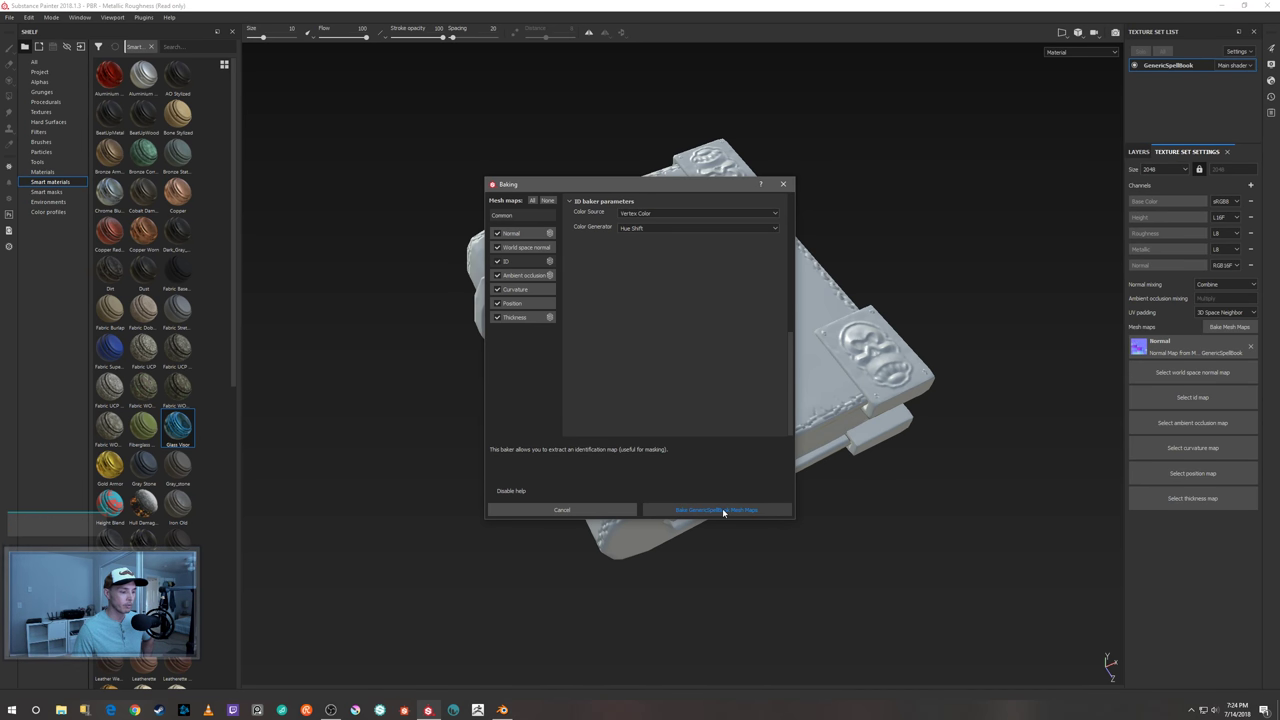
left_click(723, 511)
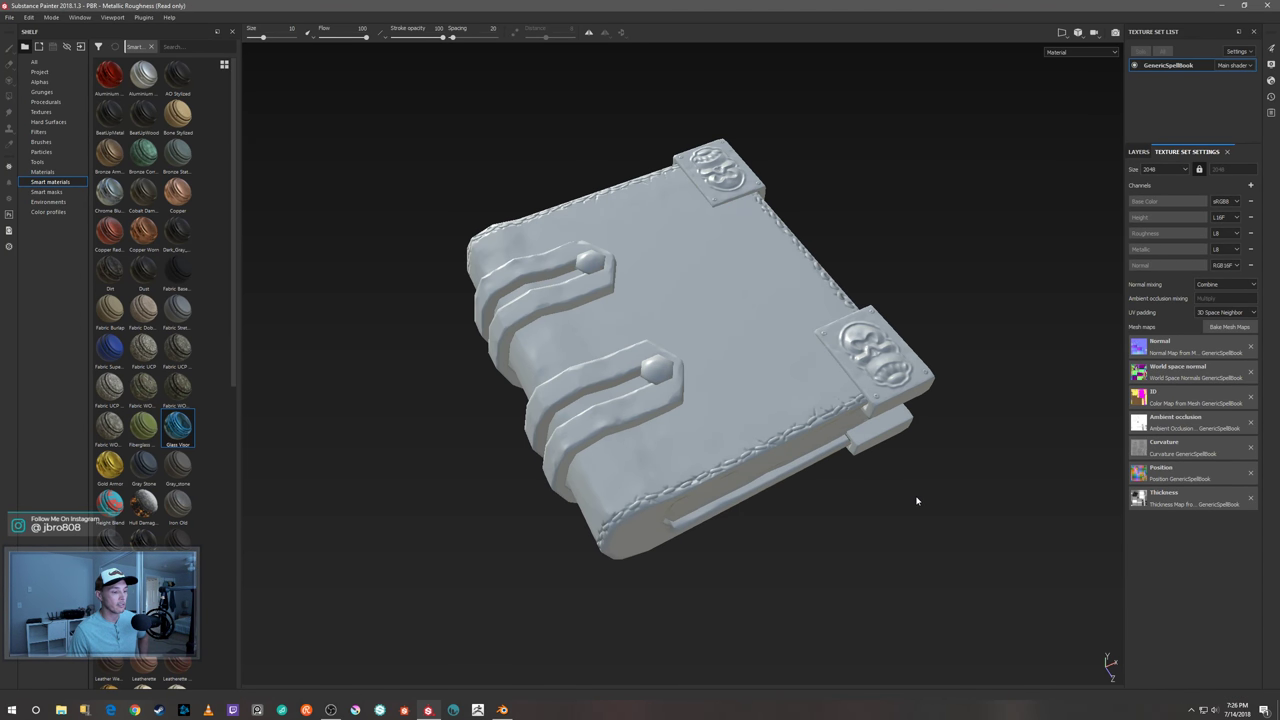
- Examine the baked book from several angles under rotated lighting, and inspect its UV layout beside the 3D view
mouse_move(872, 520)
left_mouse_down("alt")
mouse_move(874, 494)
mouse_move(946, 463)
mouse_move(937, 506)
mouse_move(845, 541)
mouse_move(854, 506)
left_mouse_up("alt")
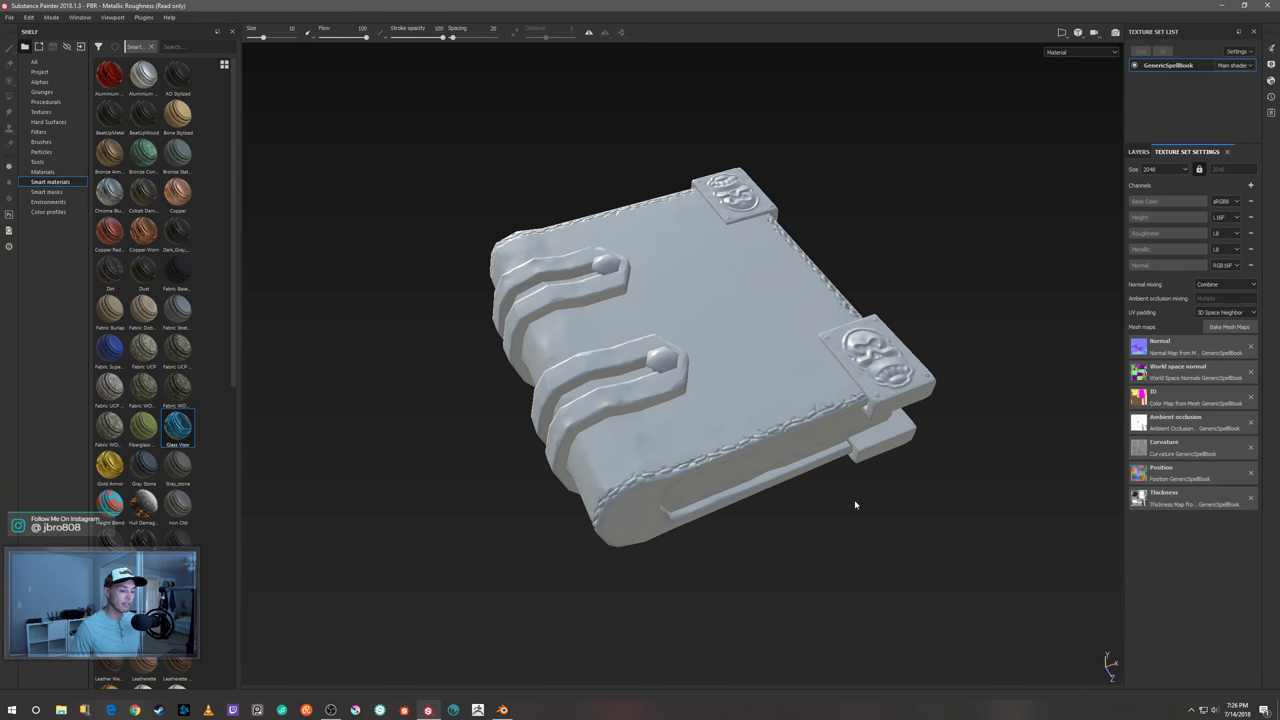
right_click_drag(854, 506, 823, 546, "shift")
left_click_drag(823, 546, 849, 569, "alt")
right_click_drag(940, 457, 943, 485, "shift")
left_click_drag(943, 485, 943, 537, "alt")
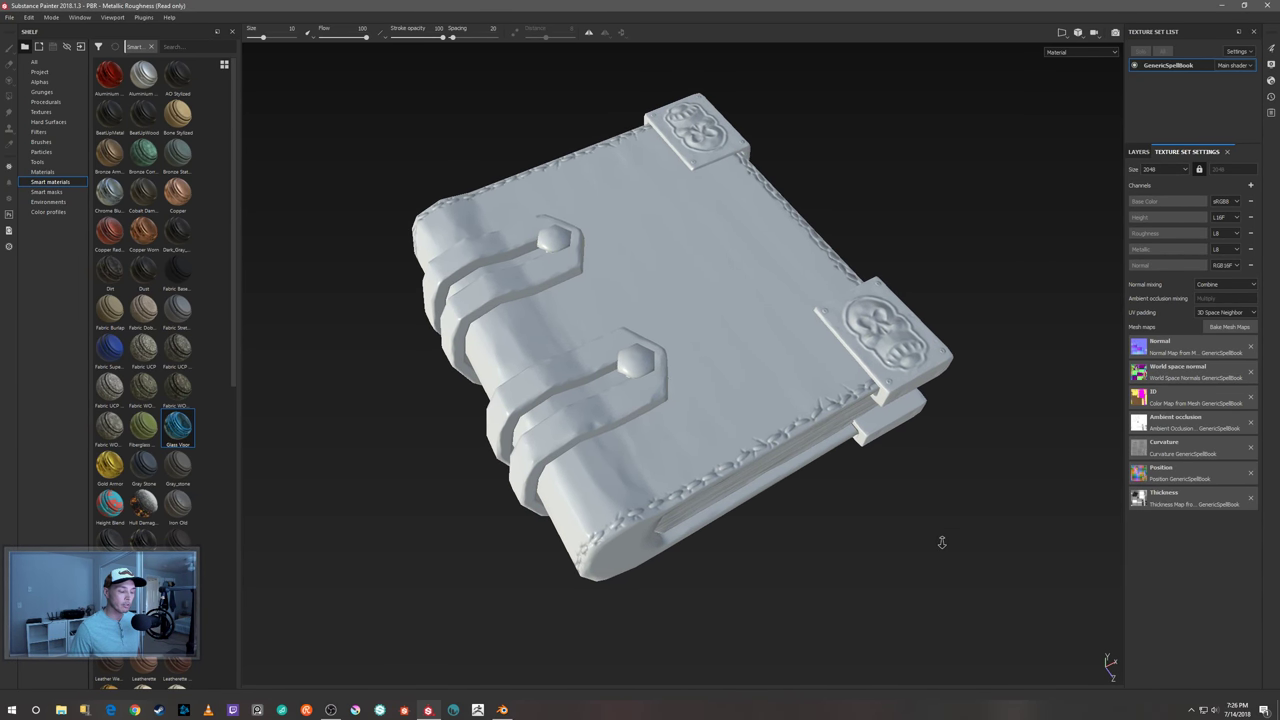
mouse_move(943, 537)
right_mouse_down("shift")
mouse_move(980, 531)
mouse_move(931, 545)
right_mouse_up("shift")
mouse_move(931, 545)
left_mouse_down("alt")
mouse_move(951, 474)
mouse_move(1026, 437)
mouse_move(963, 497)
mouse_move(851, 520)
mouse_move(903, 543)
mouse_move(986, 434)
mouse_move(986, 491)
mouse_move(945, 554)
mouse_move(831, 503)
mouse_move(823, 531)
mouse_move(863, 522)
left_mouse_up("alt")
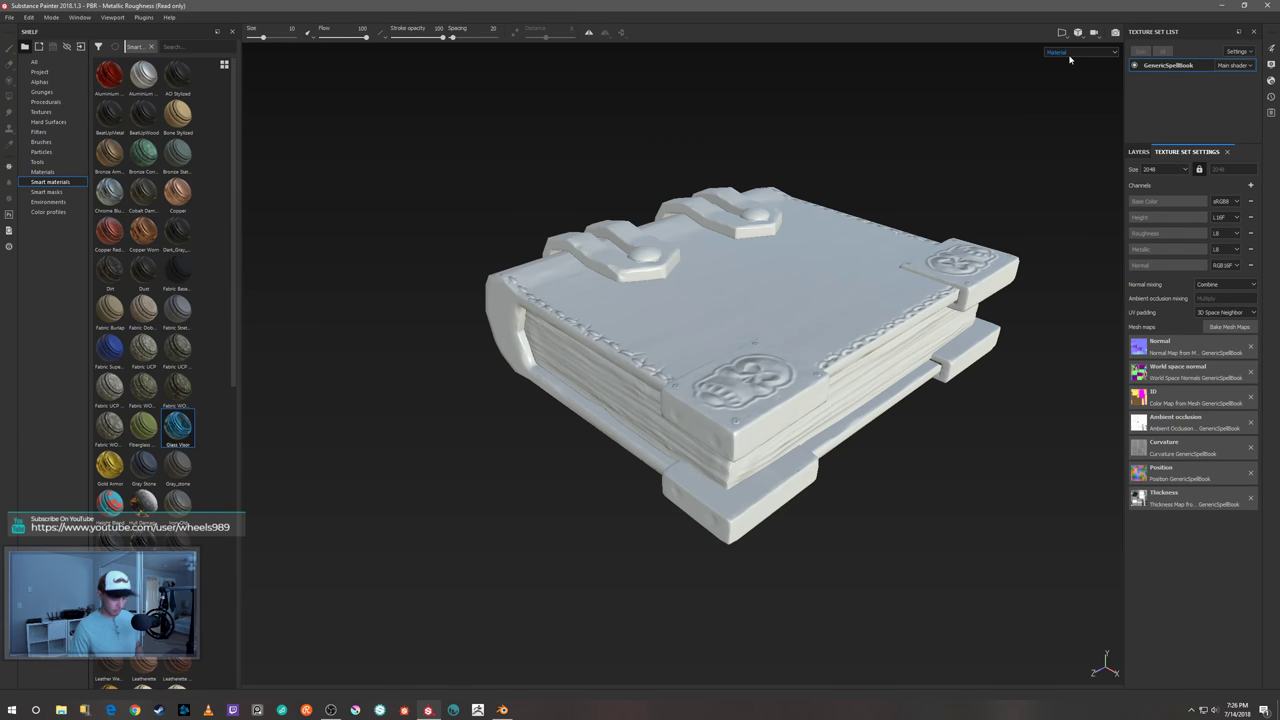
key("F1")
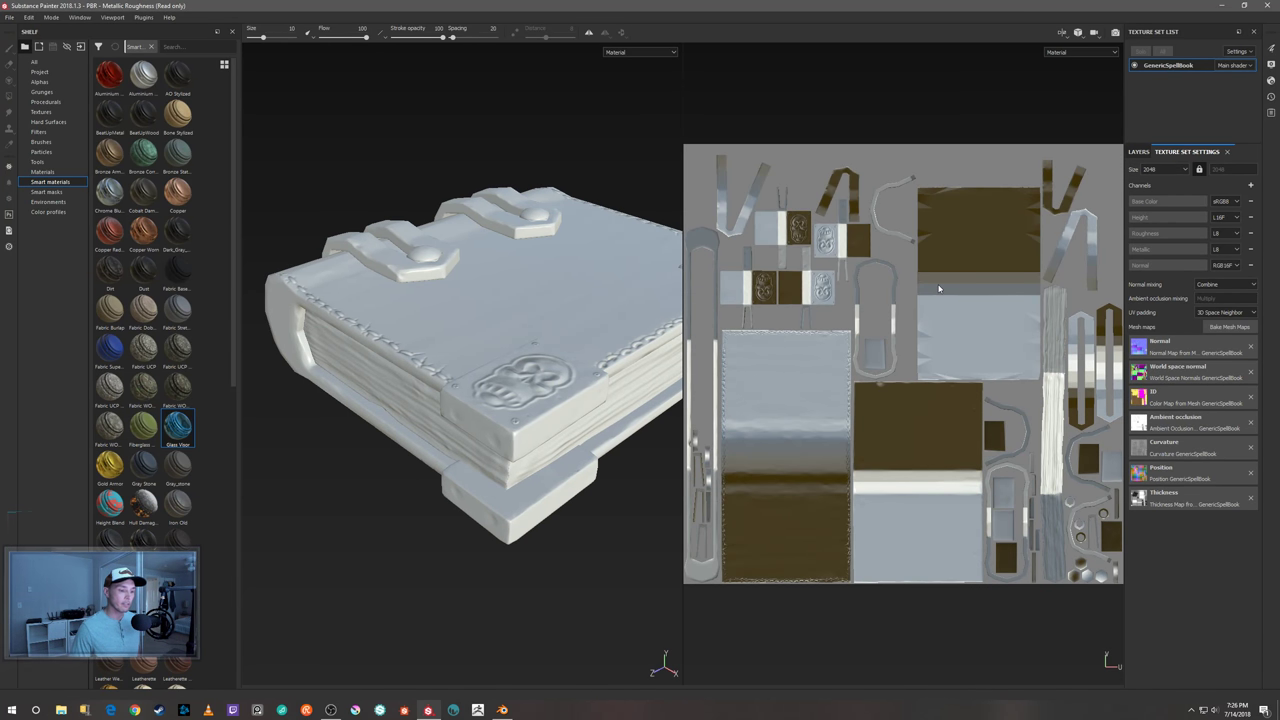
scroll(938, 289, "down", 2)
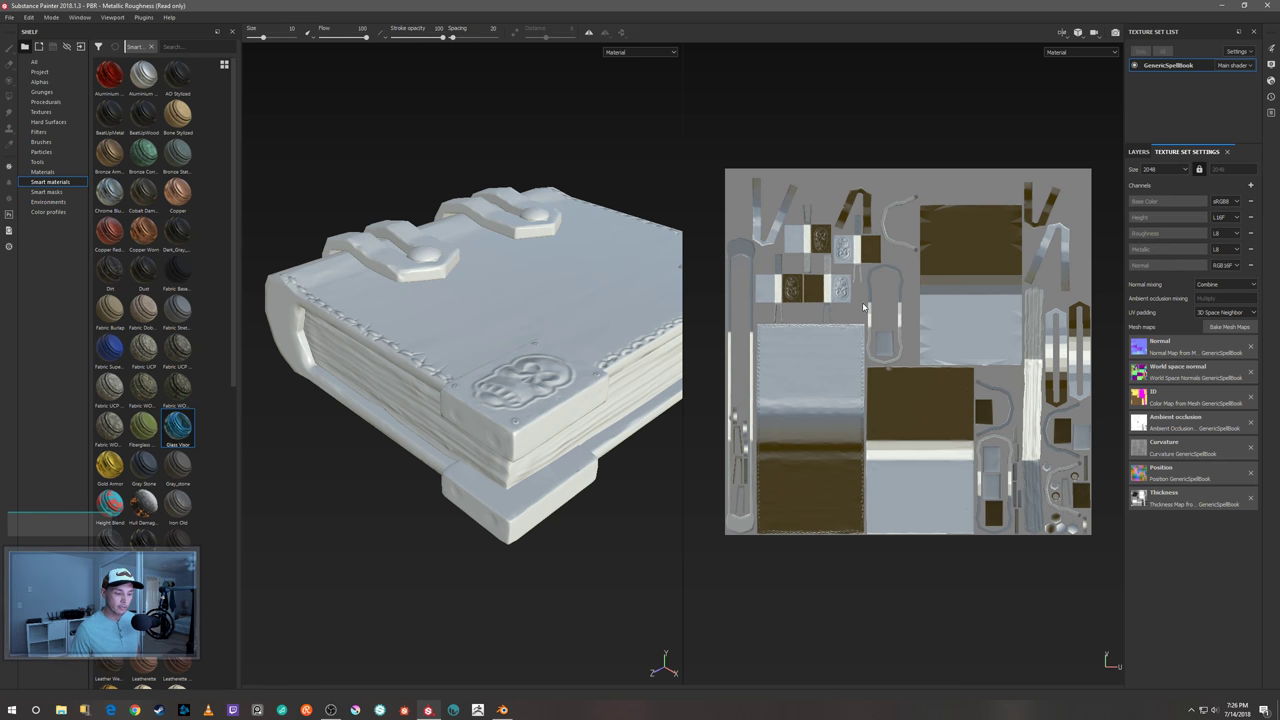
scroll(862, 320, "up", 1)
scroll(862, 320, "down", 1)
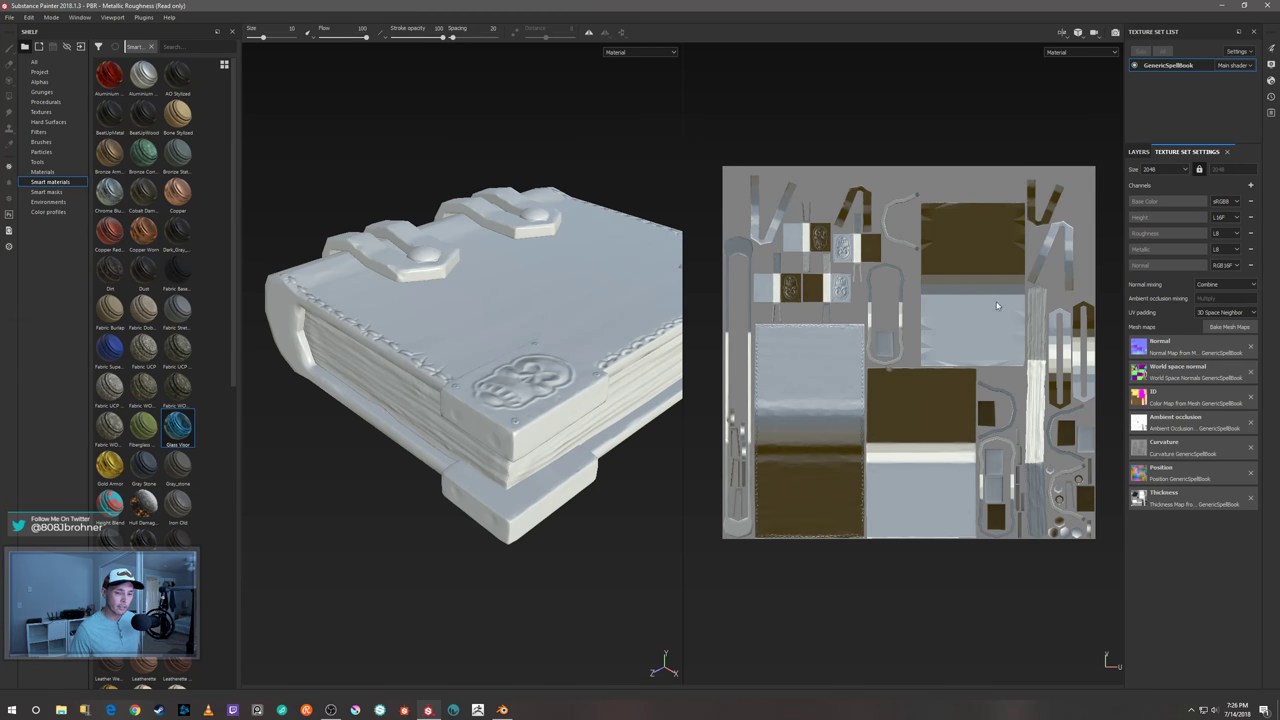
- Apply the Leather Weathered smart material to the whole book as a new layer and view the cover from above
left_click(1137, 152)
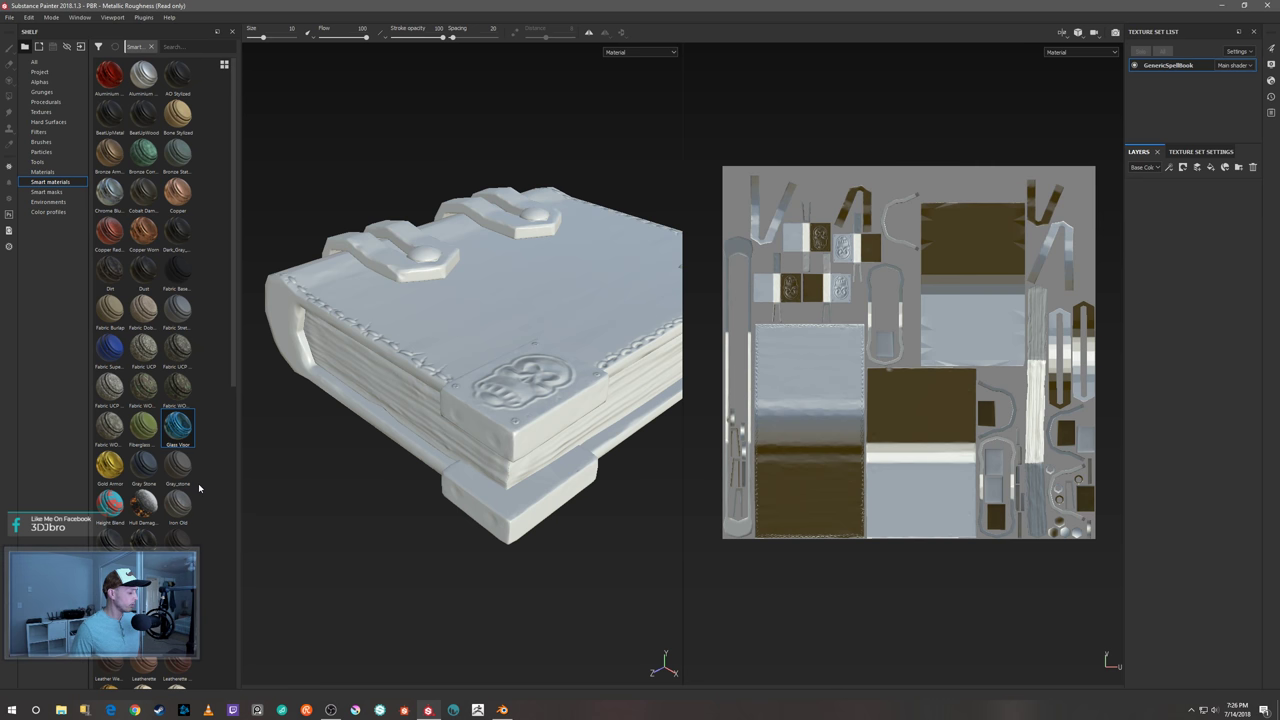
mouse_move(177, 640)
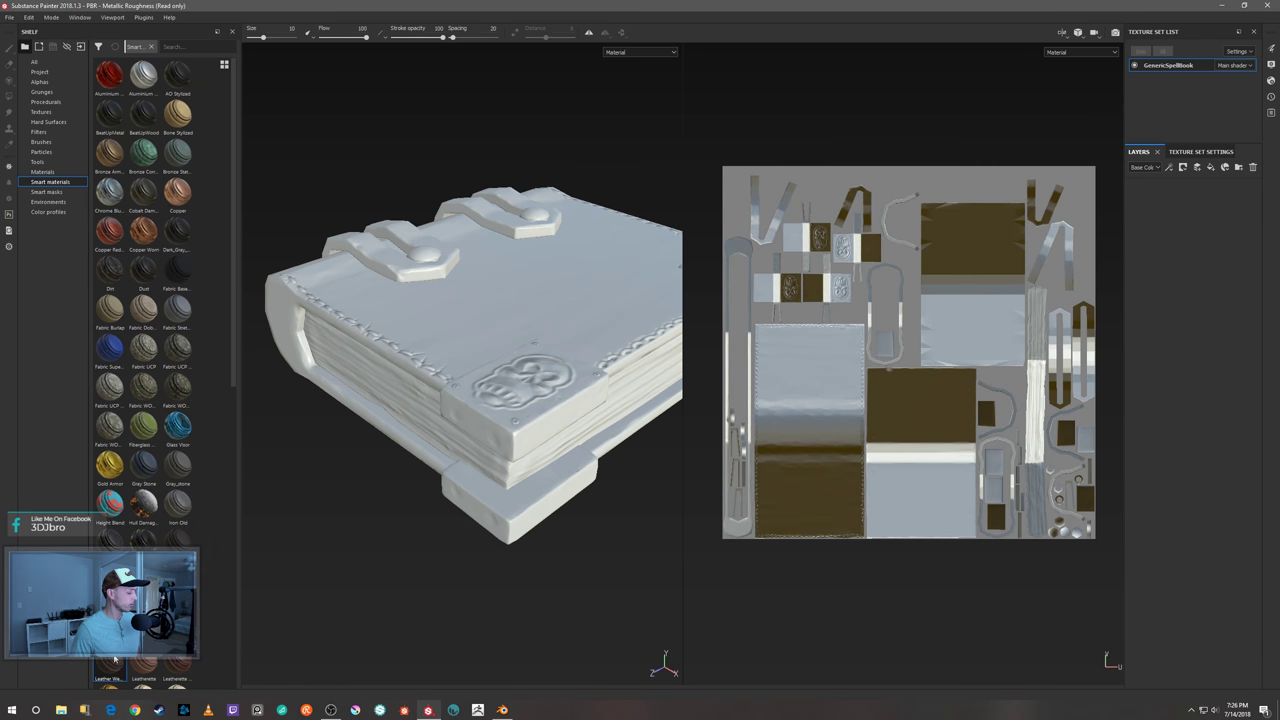
left_click_drag(177, 640, 1181, 322)
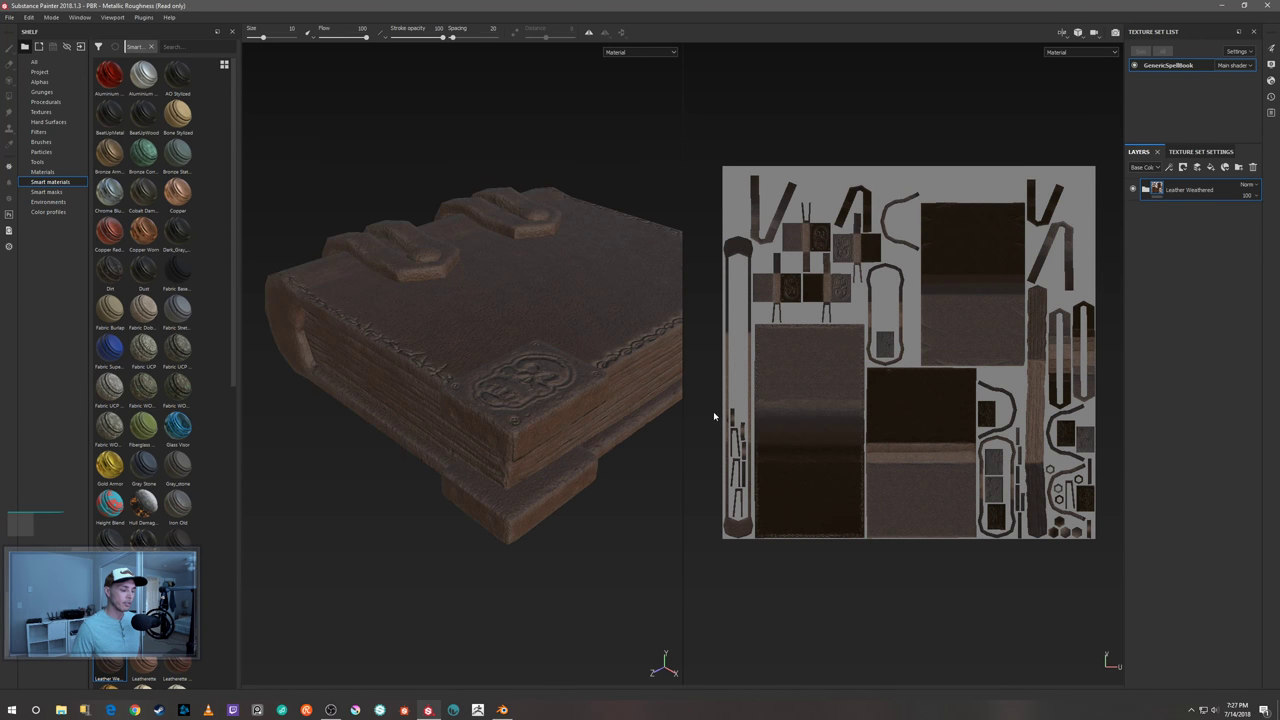
left_click_drag(594, 475, 591, 571, "alt")
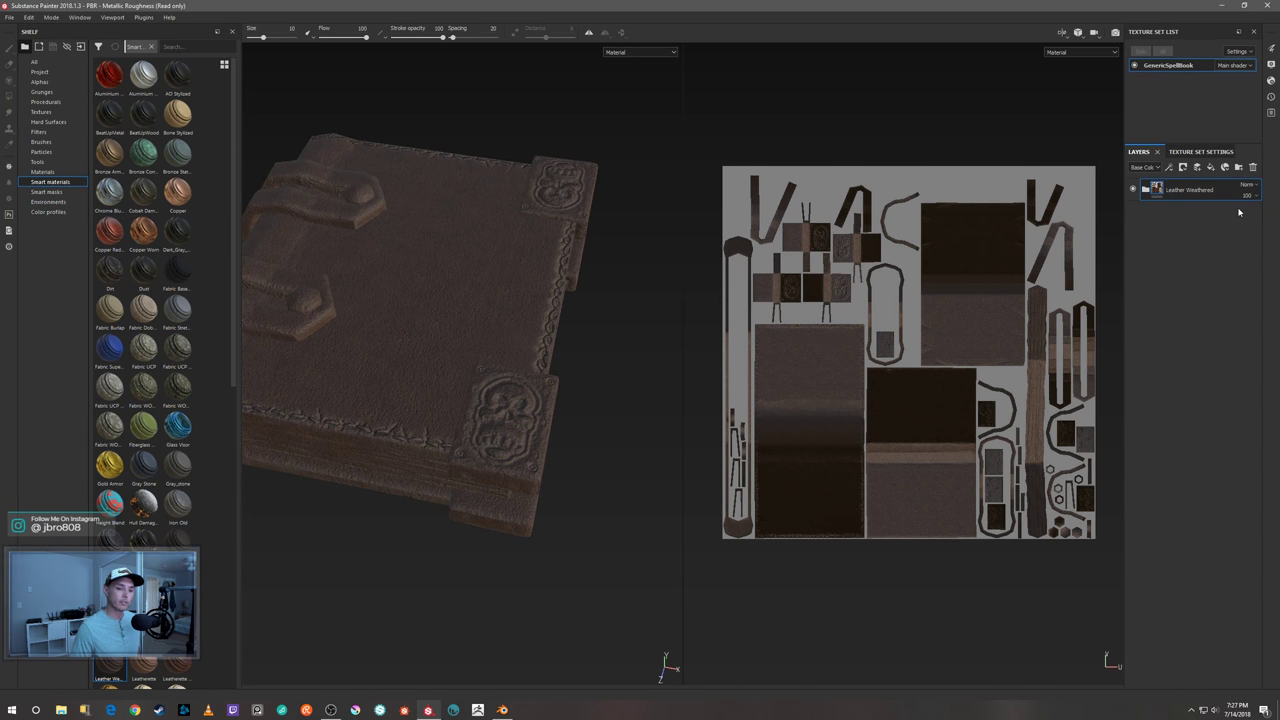
- Give the Leather Weathered layer a black mask and add a color selection effect to that mask
right_click(1160, 189)
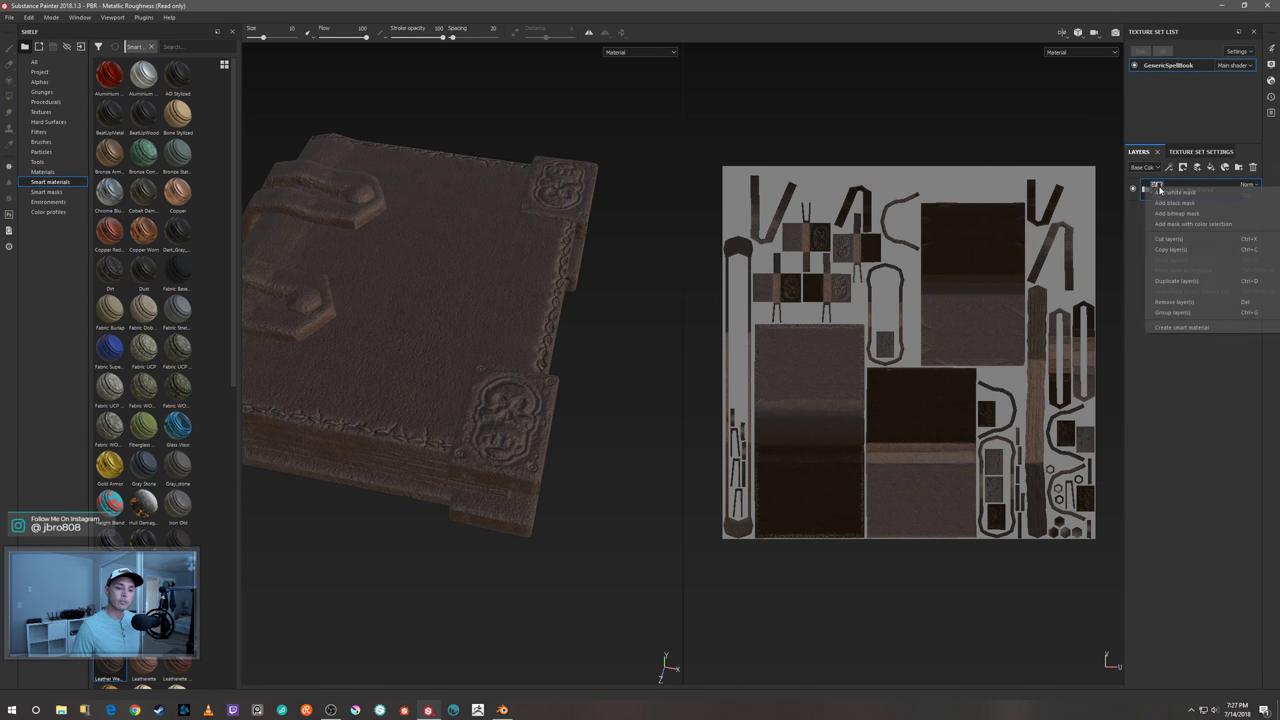
left_click(1172, 202)
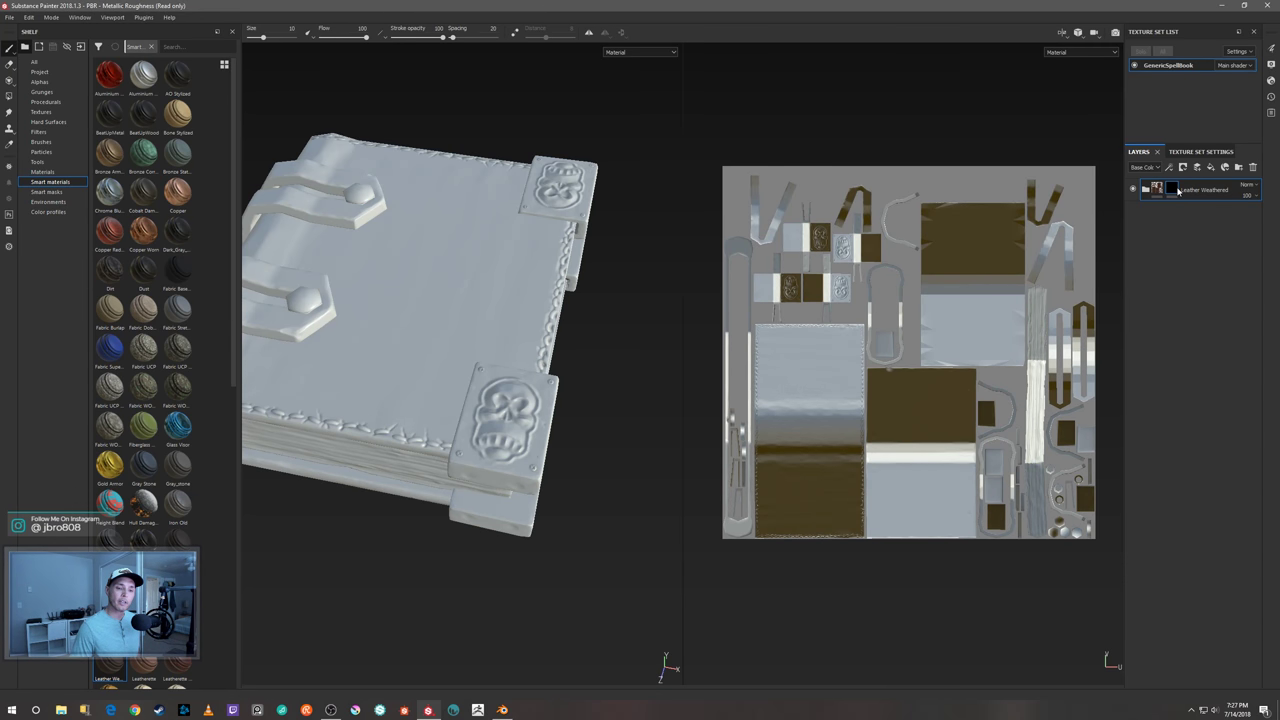
right_click(1176, 188)
left_click(1195, 424)
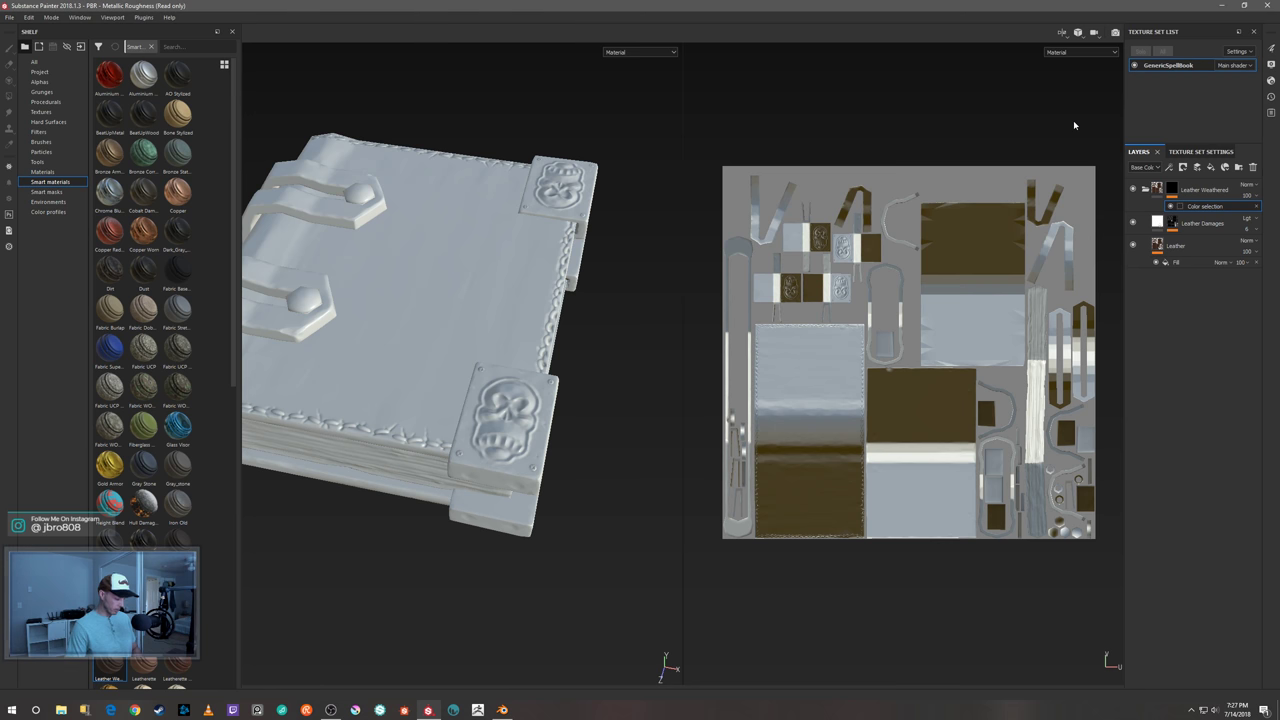
- In the 3D-only view, pick the cover's brown ID color so the Leather Weathered mask covers only the book cover
key("F2")
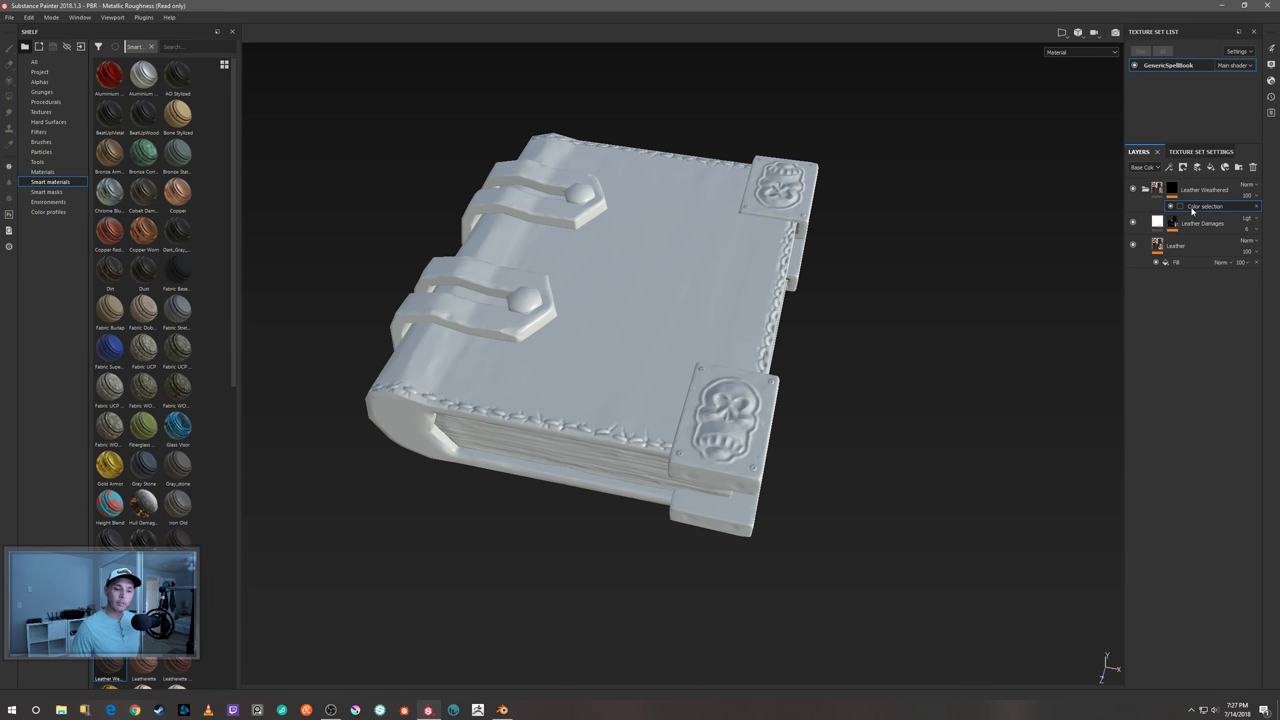
left_click(1192, 207)
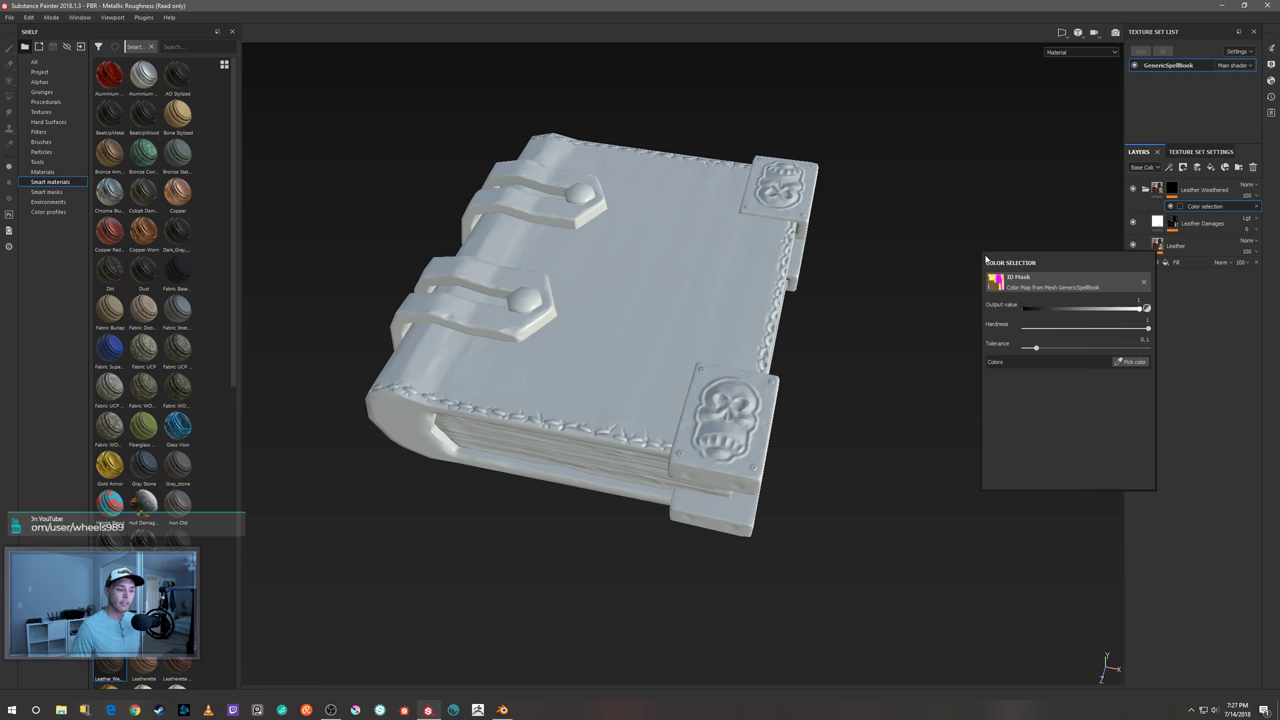
left_click(1130, 362)
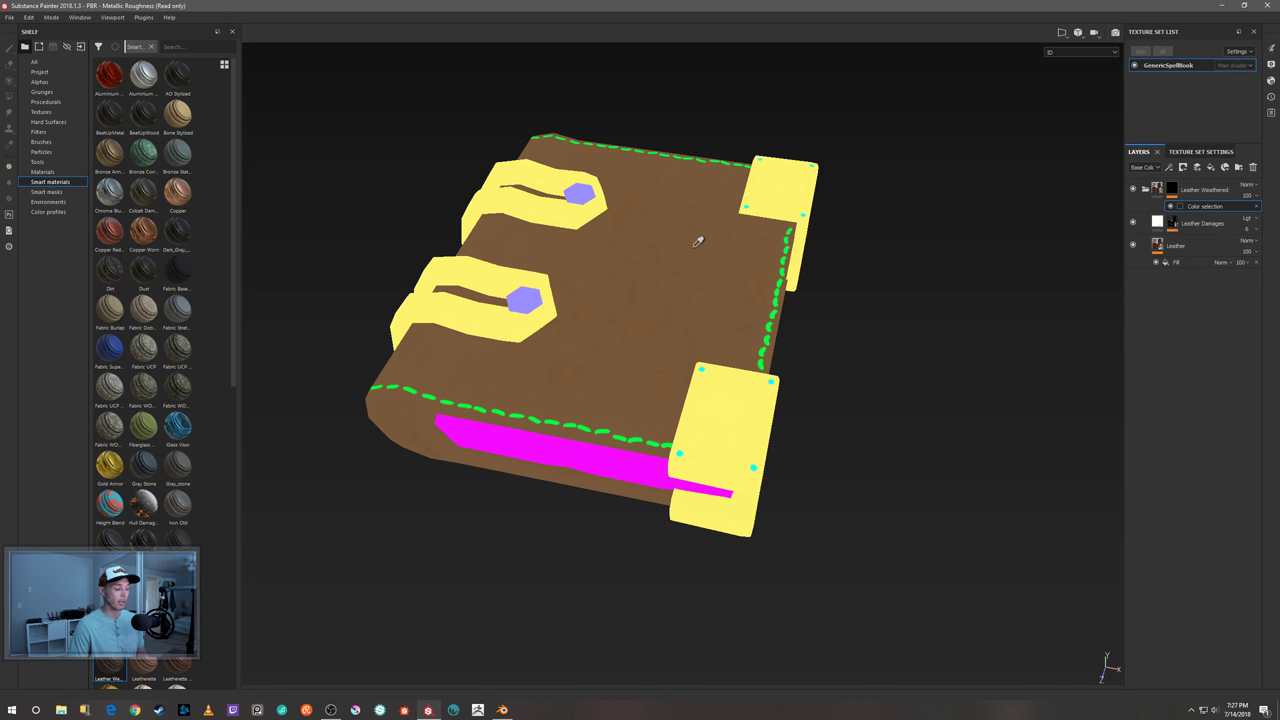
key("m")
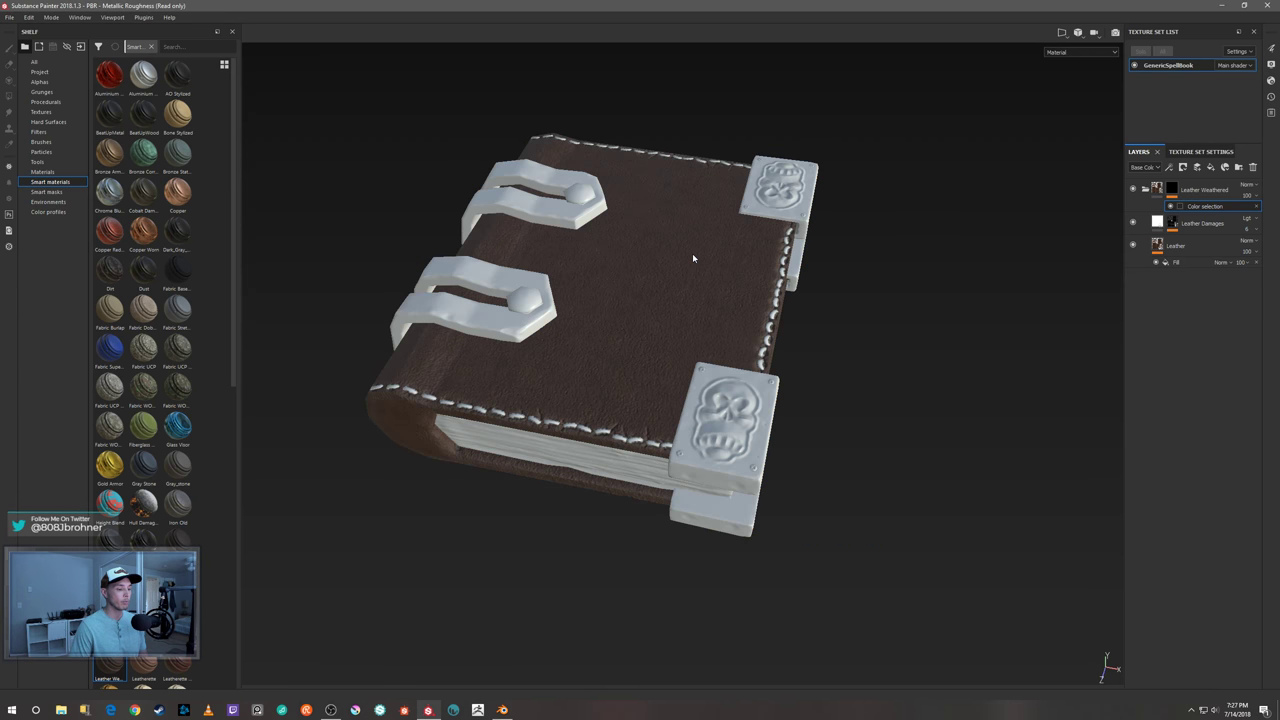
left_click_drag(914, 266, 980, 430, "alt")
right_click_drag(980, 430, 974, 391, "shift")
left_click_drag(974, 391, 1111, 257, "alt")
- Add the Bronze Armor smart material beneath the Leather Weathered layer and give it a black mask
left_click(1145, 188)
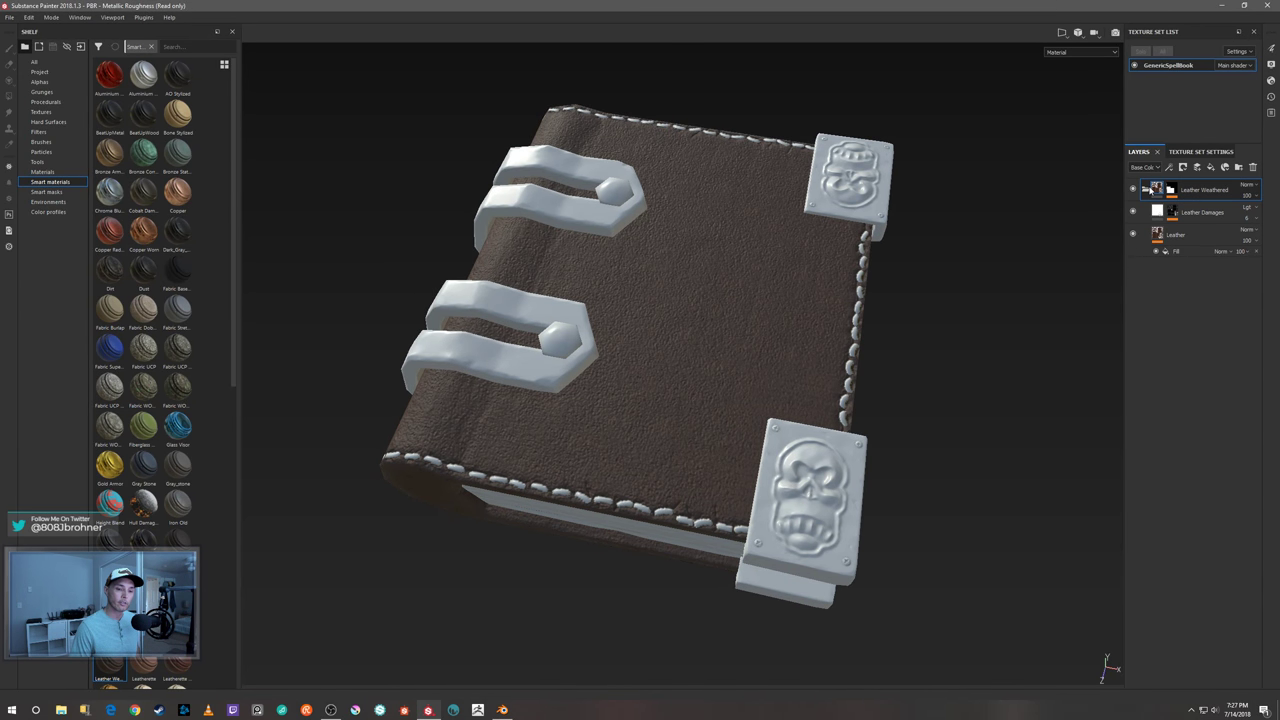
left_click(1144, 188)
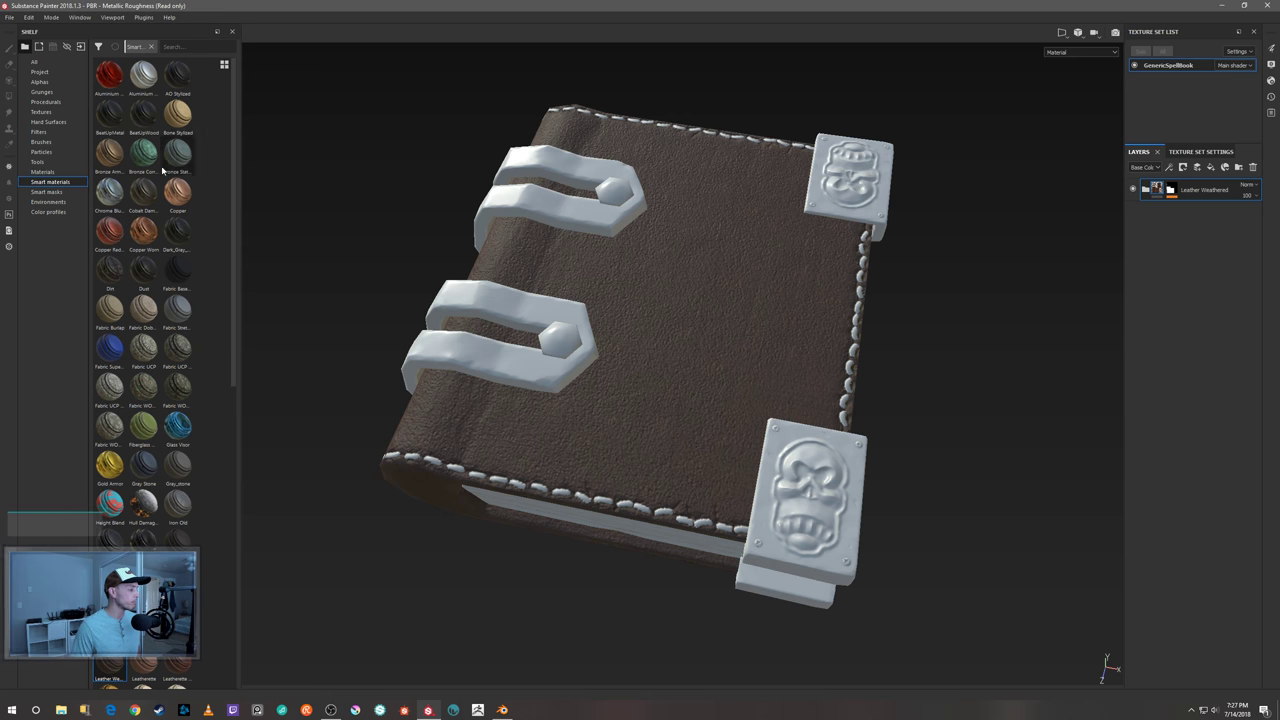
left_click_drag(109, 152, 1167, 296)
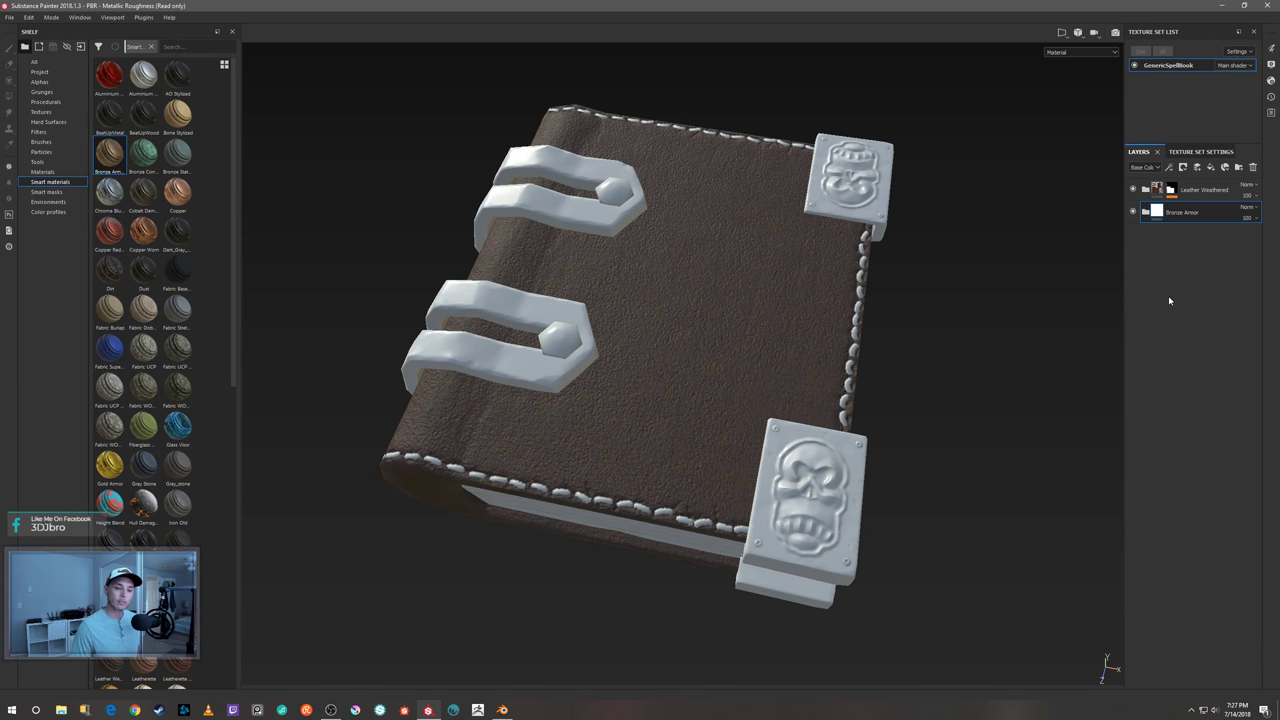
right_click(1157, 216)
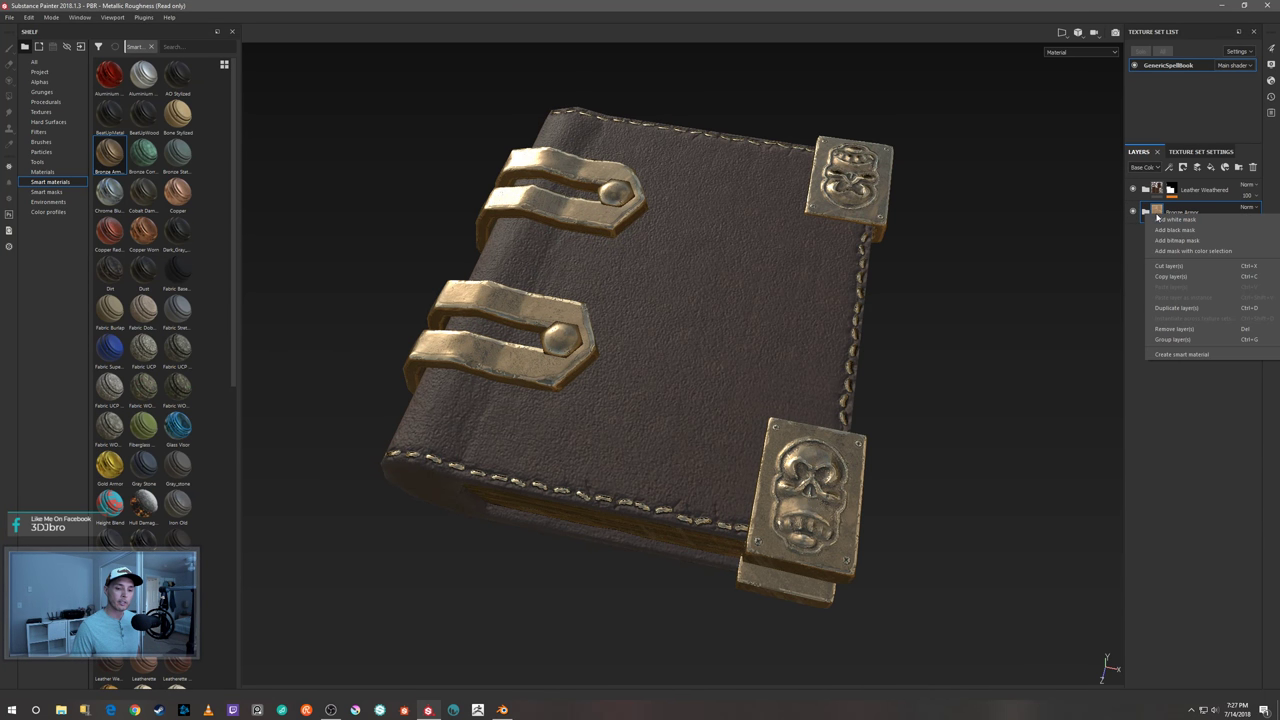
left_click(1180, 240)
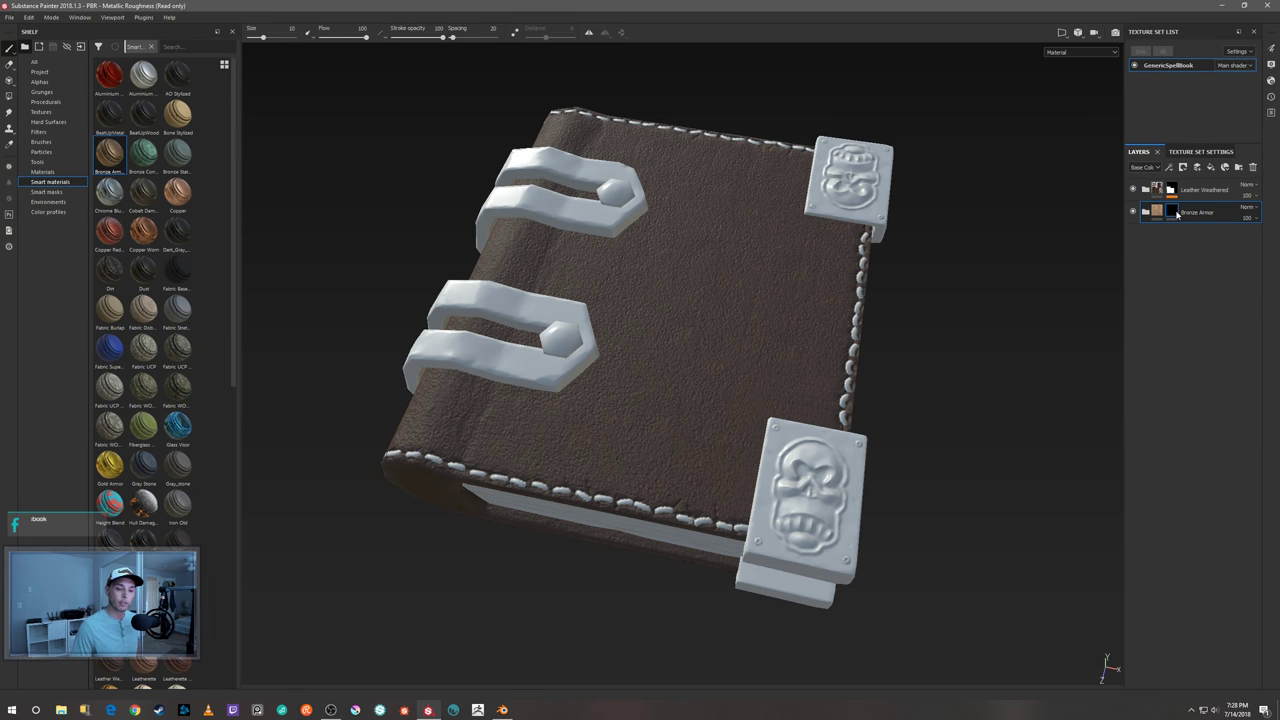
- Add a color selection to the Bronze Armor mask and pick the yellow ID color of the clasps and corner plates
right_click(1177, 214)
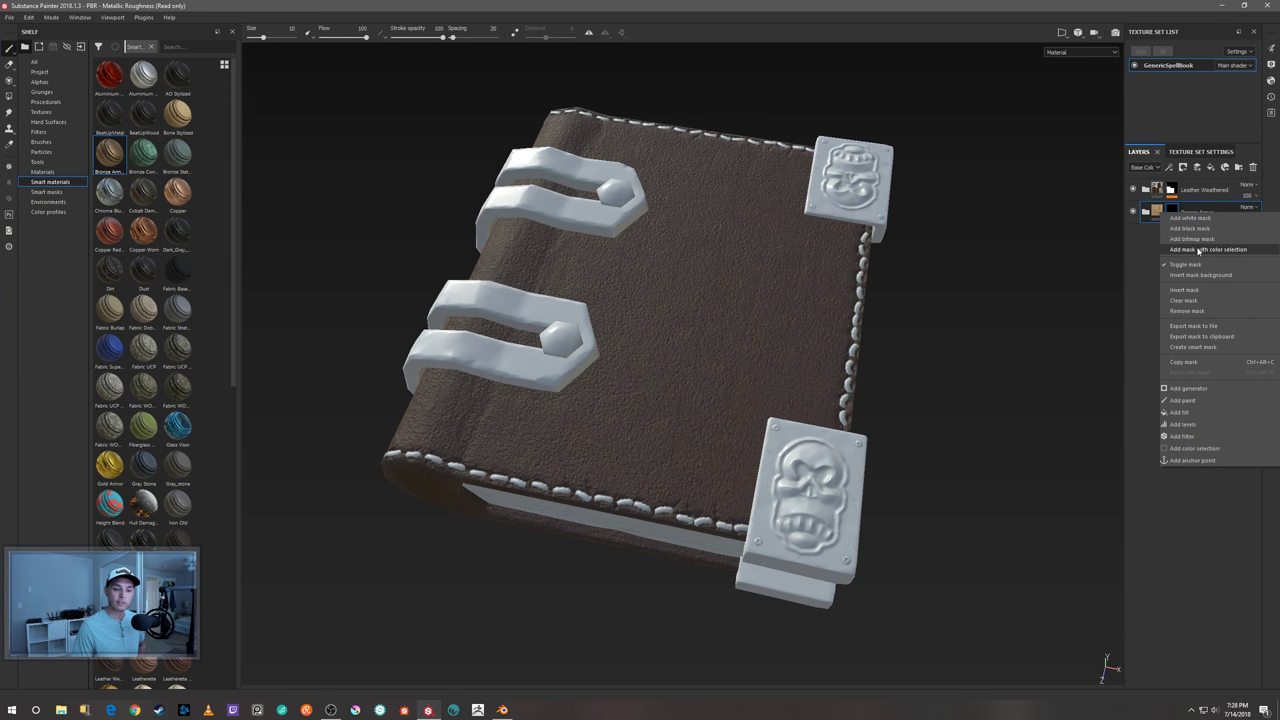
left_click(1200, 249)
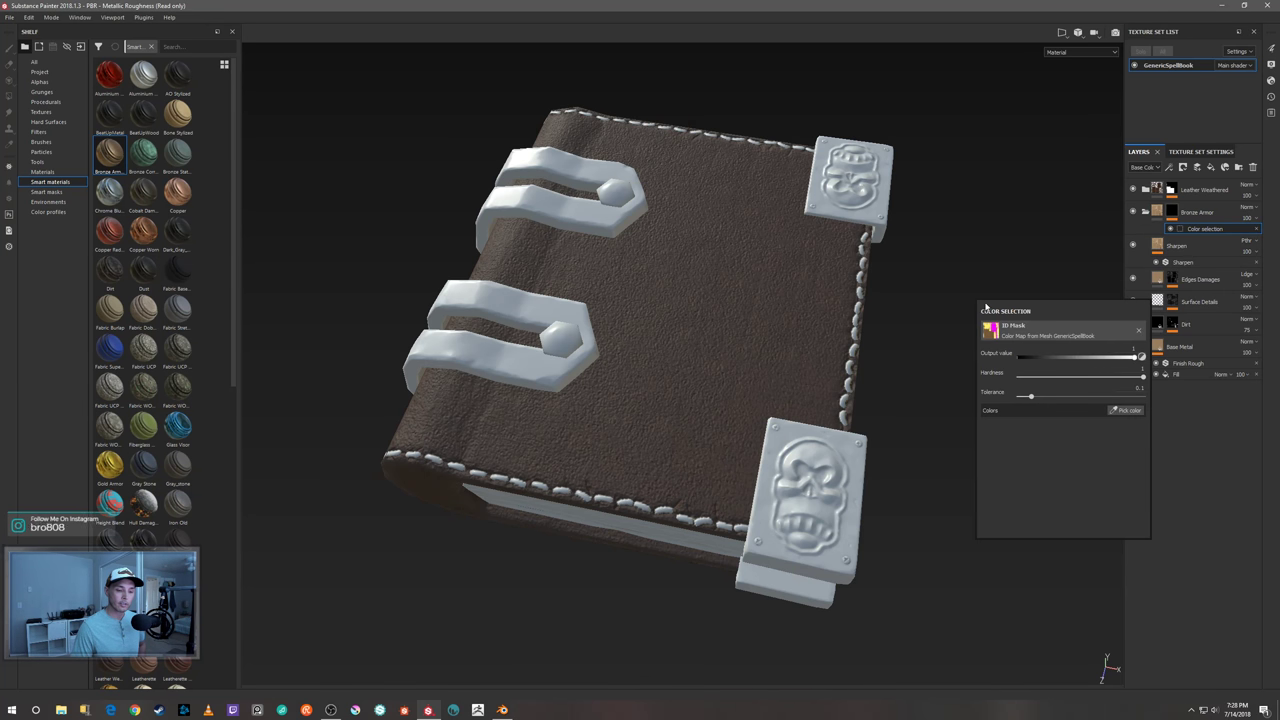
left_click(1114, 411)
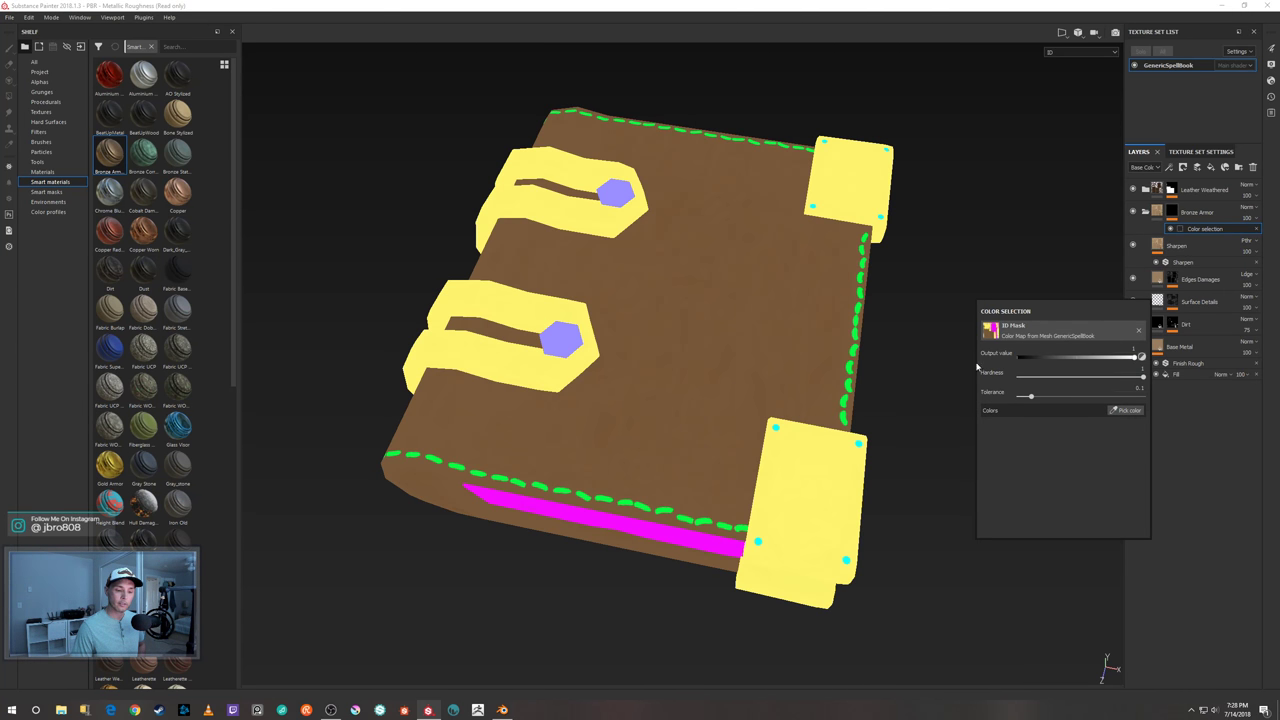
left_click(862, 164)
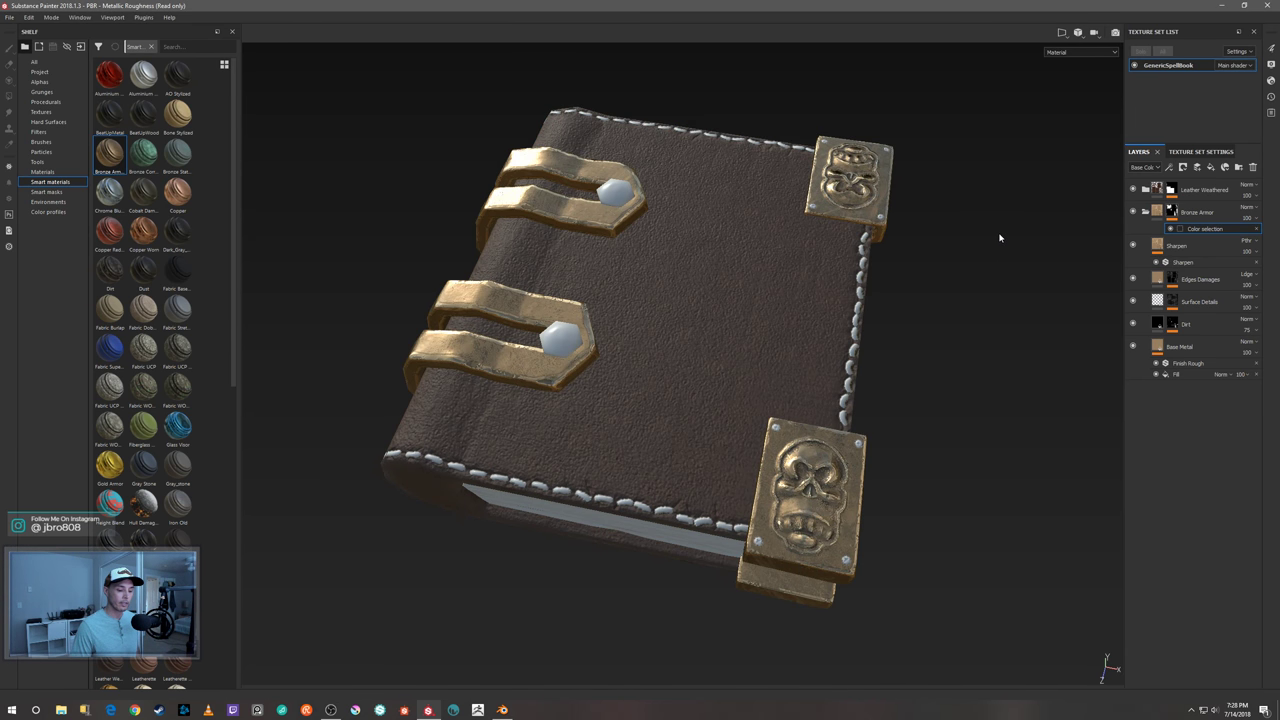
mouse_move(999, 237)
left_mouse_down("alt")
mouse_move(997, 280)
mouse_move(1000, 244)
left_mouse_up("alt")
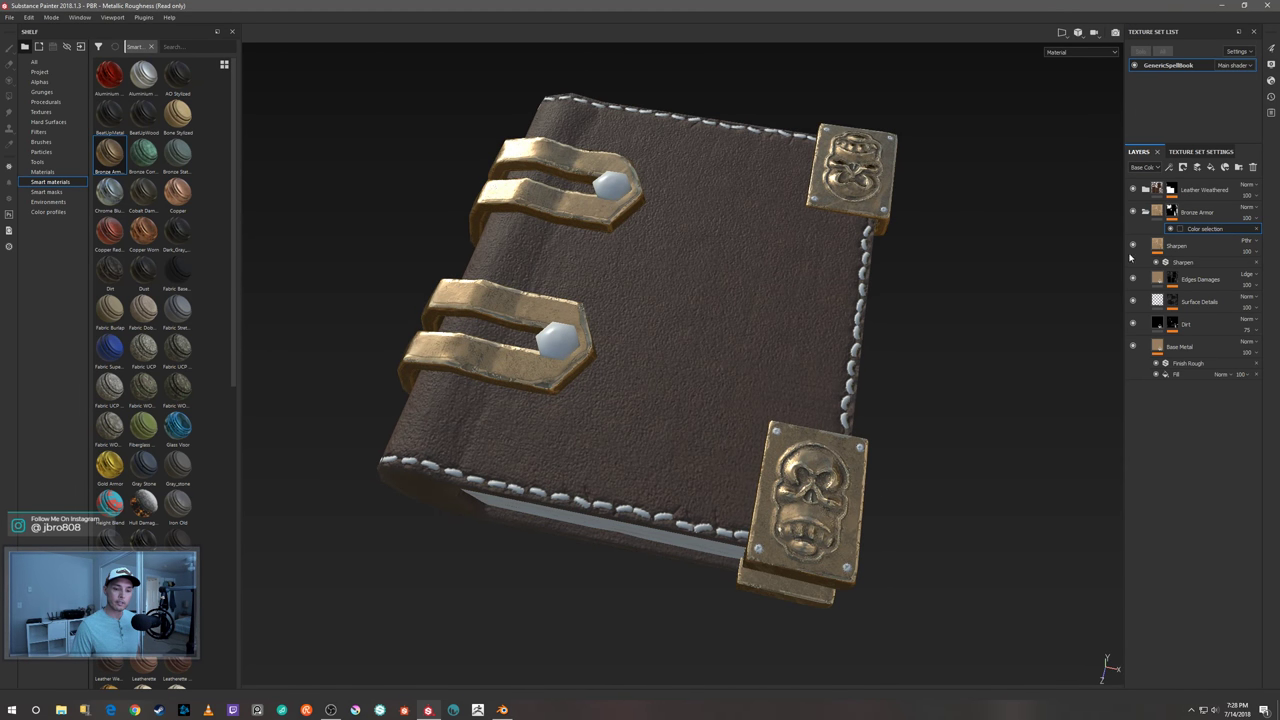
left_click(1145, 212)
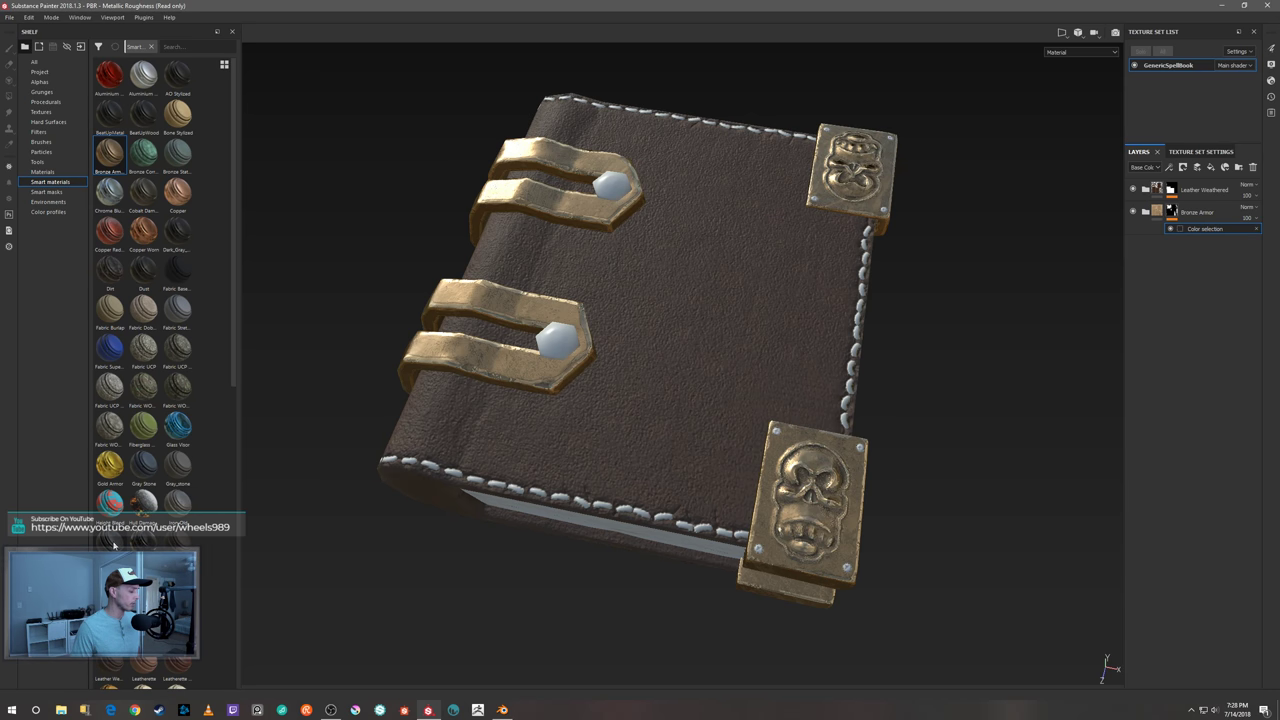
left_click_drag(145, 541, 1215, 290)
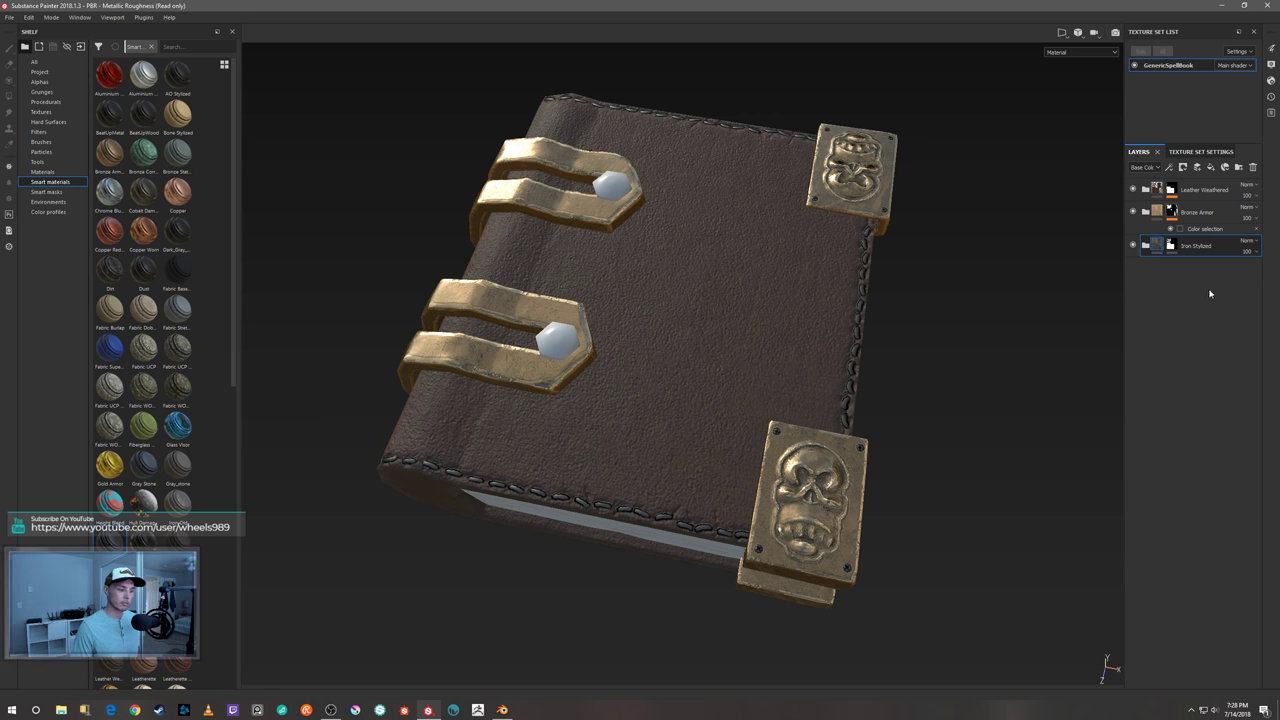
right_click(1170, 244)
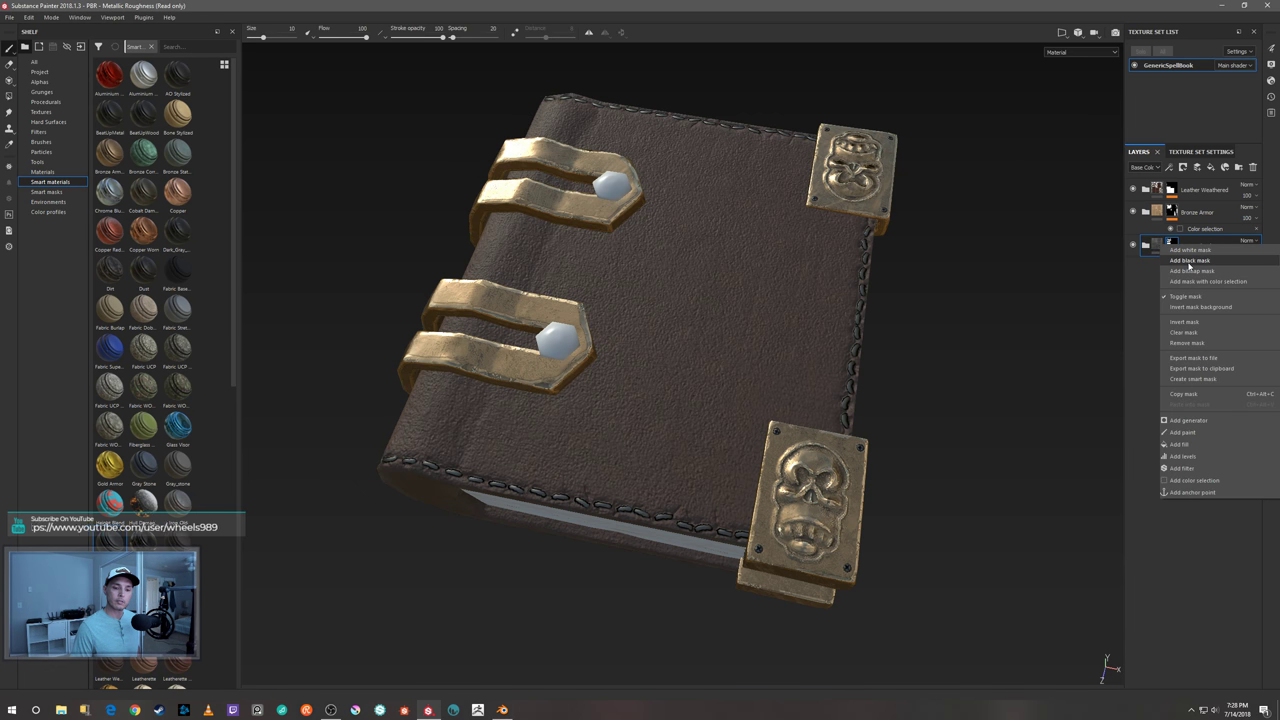
left_click(1189, 261)
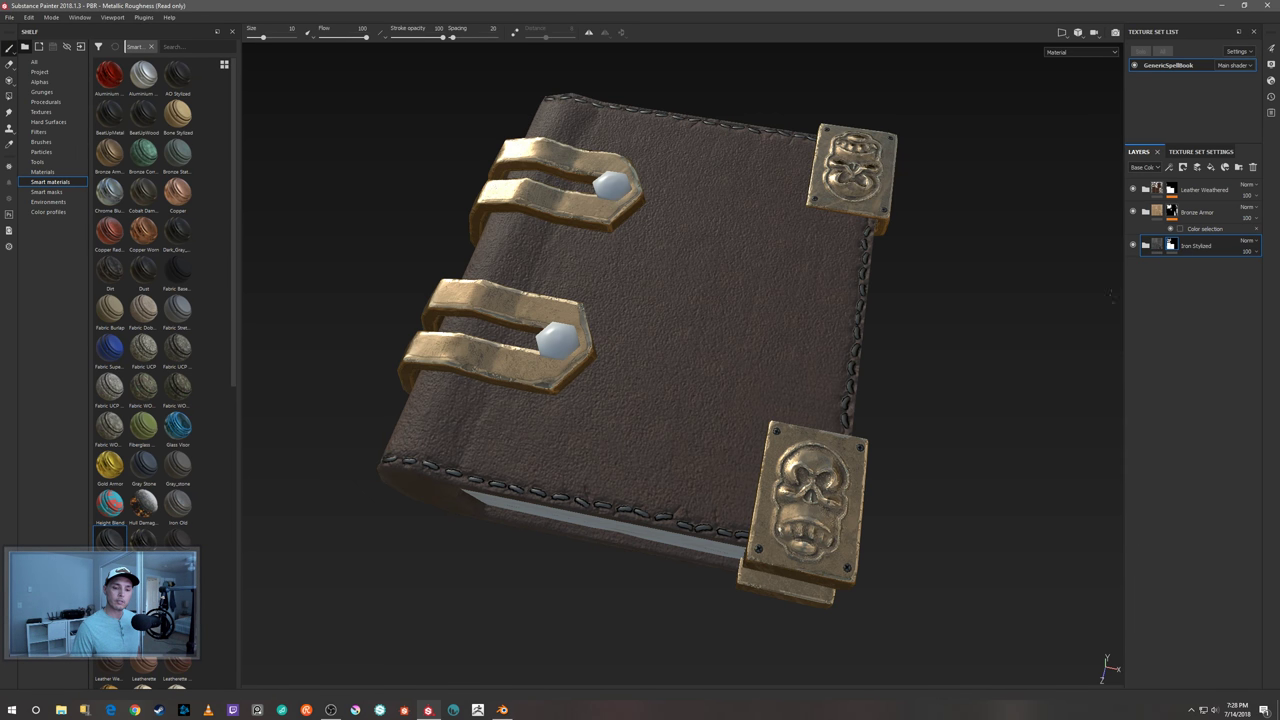
left_click(1252, 168)
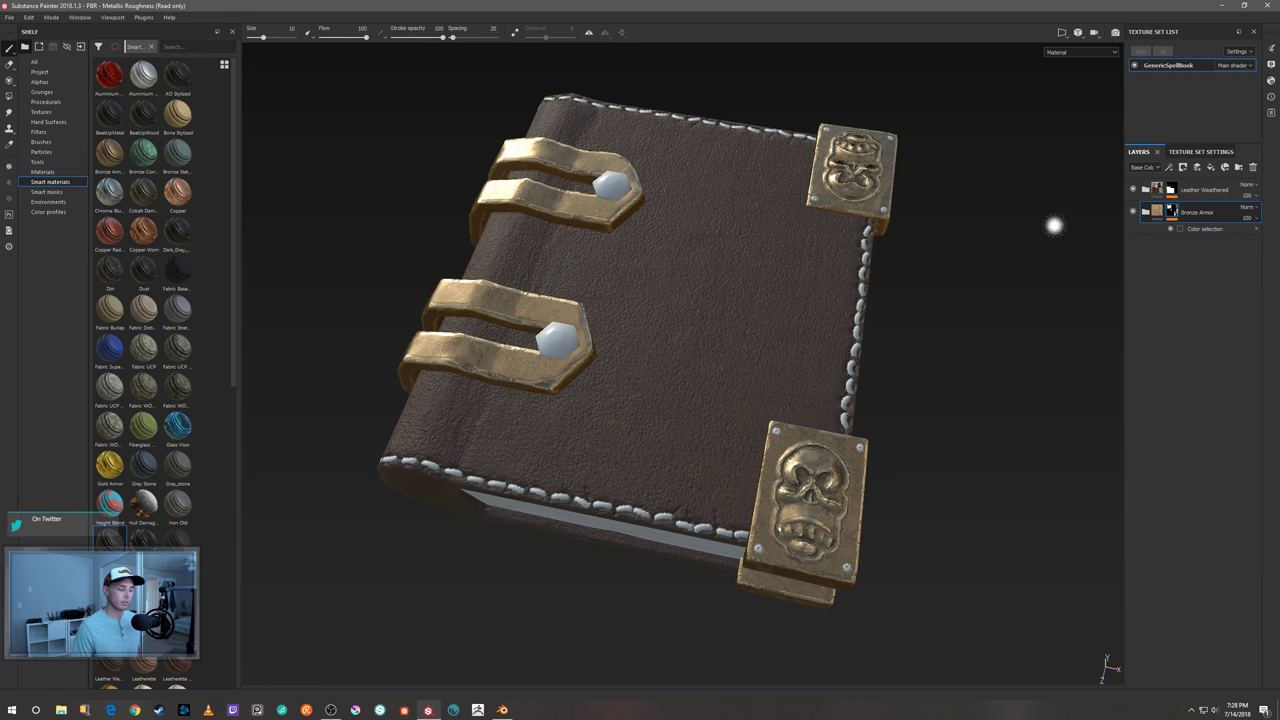
- Add the Steel Dark Aged smart material beneath the Bronze Armor layer and give it a black mask
scroll(192, 490, "down", 5)
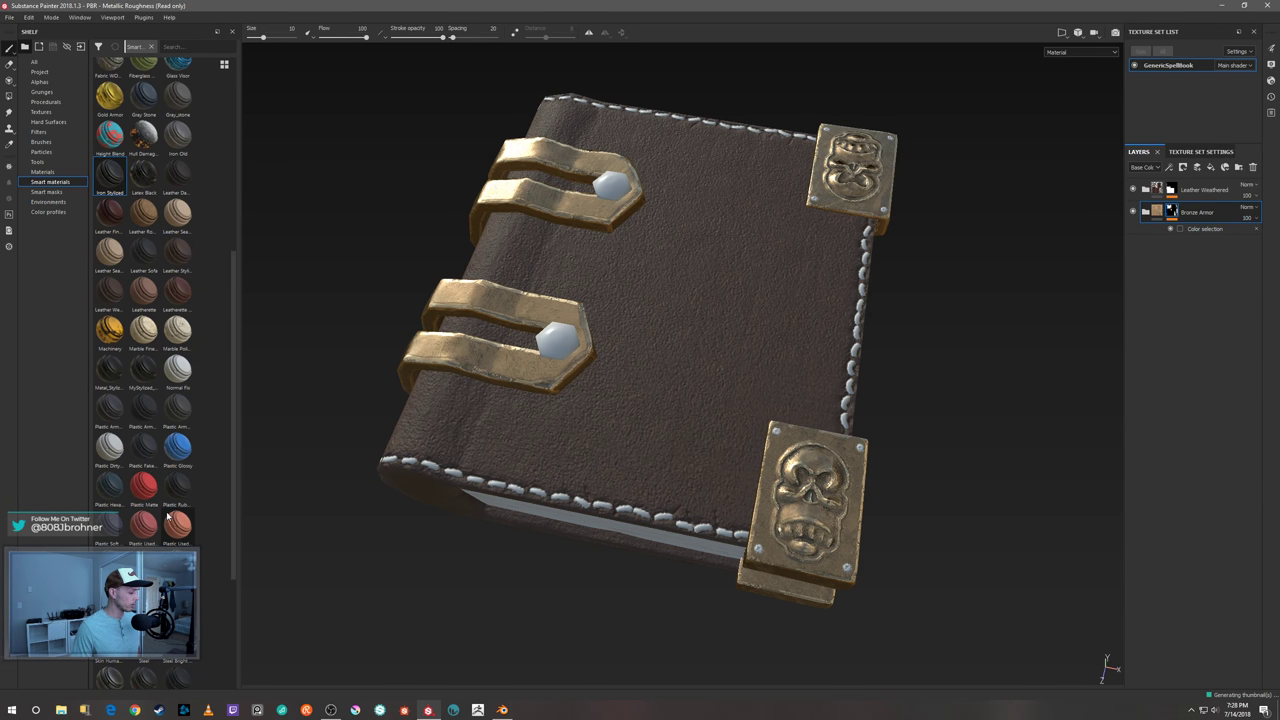
mouse_move(176, 565)
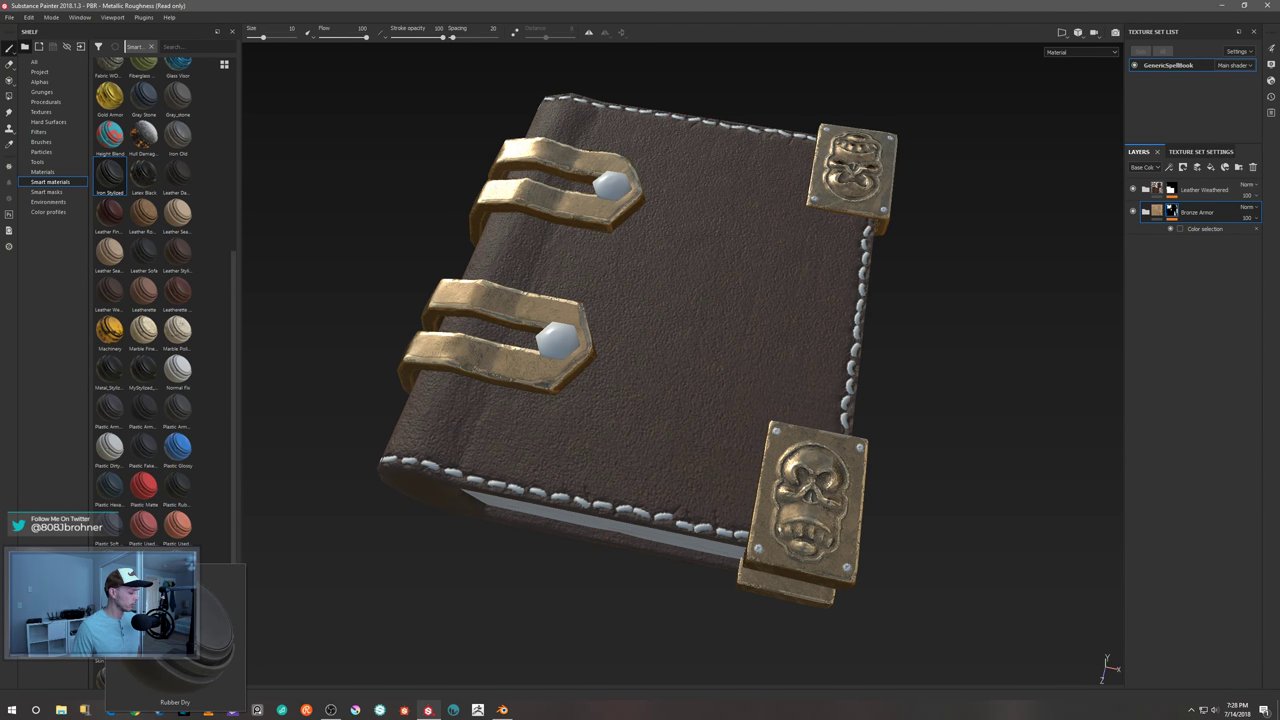
scroll(214, 562, "down", 3)
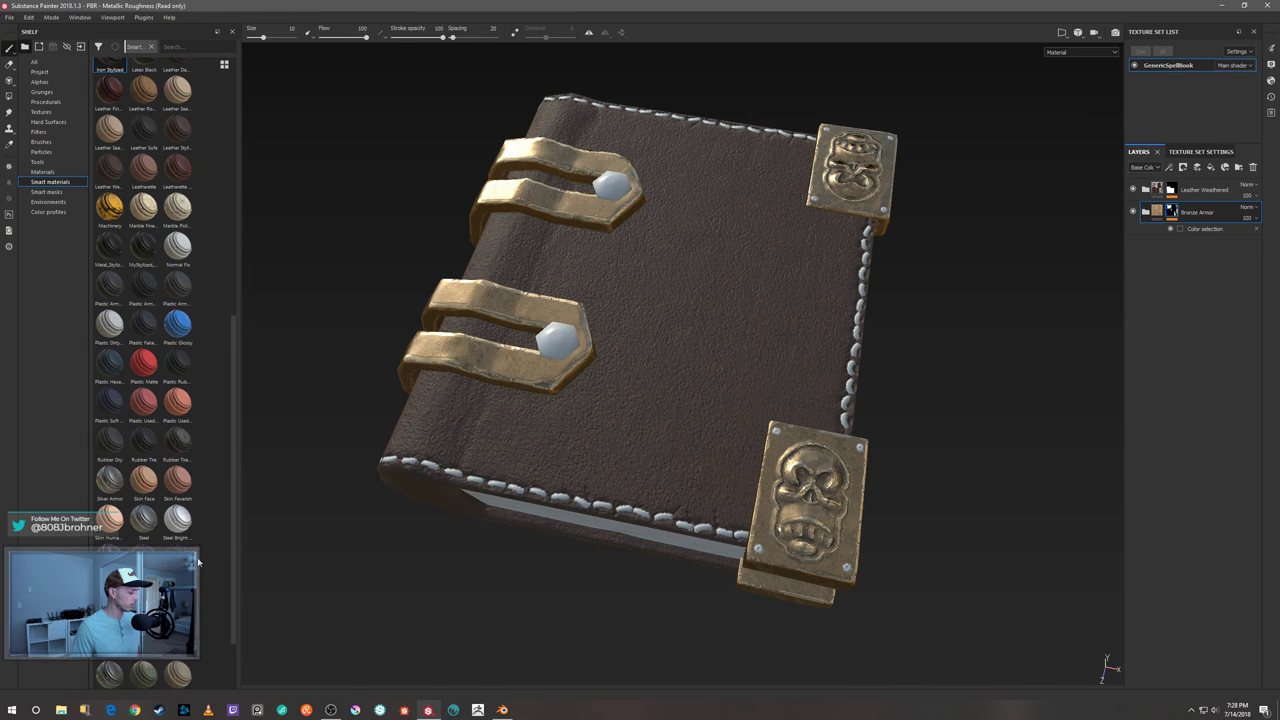
mouse_move(110, 557)
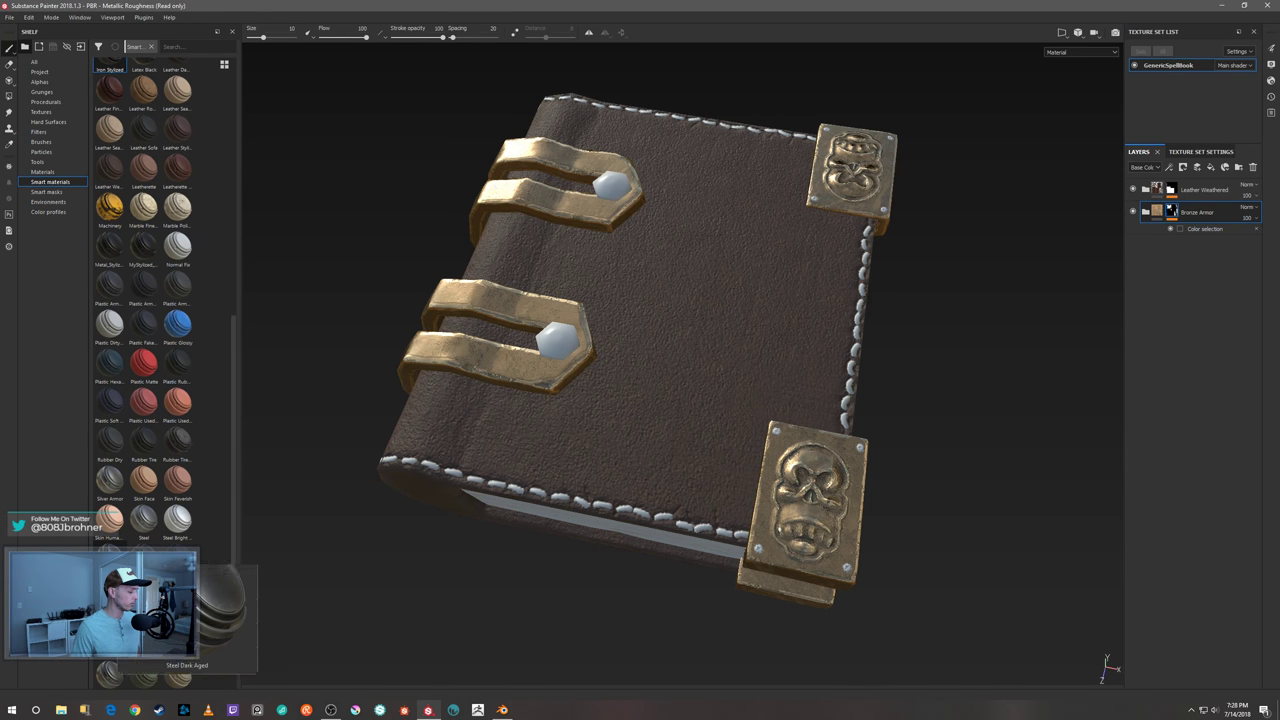
left_click_drag(110, 557, 1195, 344)
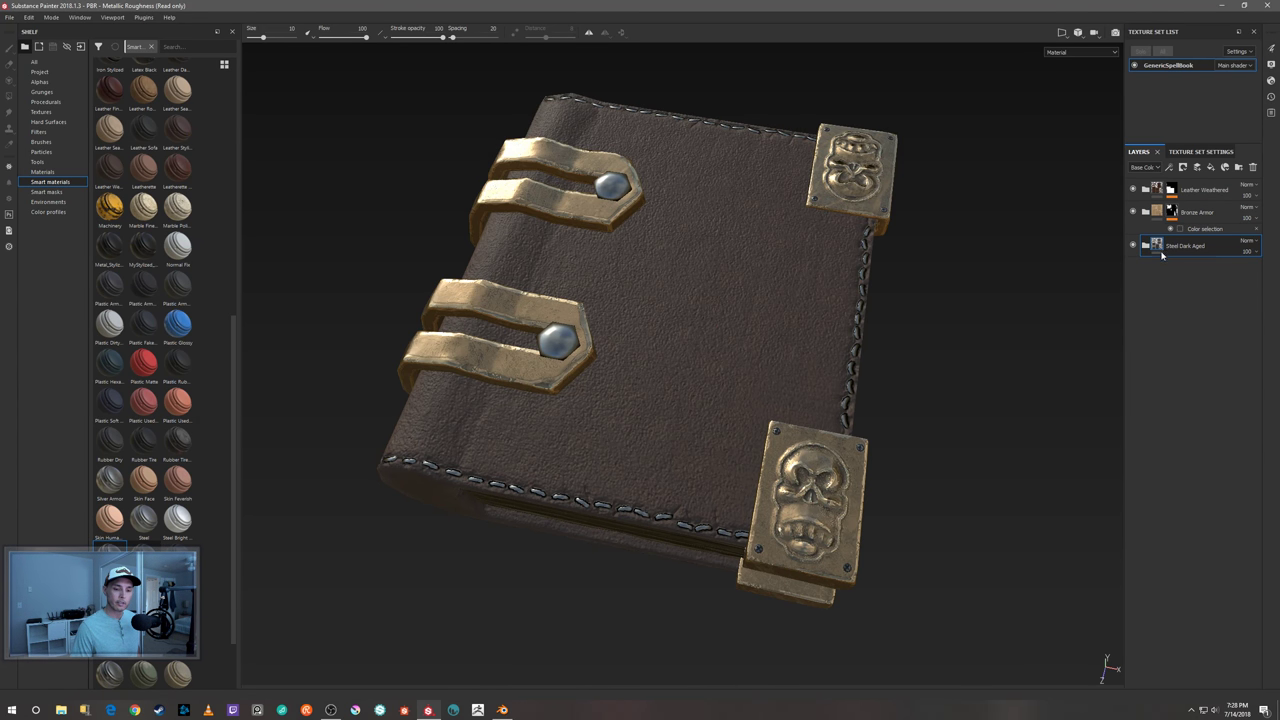
right_click(1161, 255)
left_click(1181, 259)
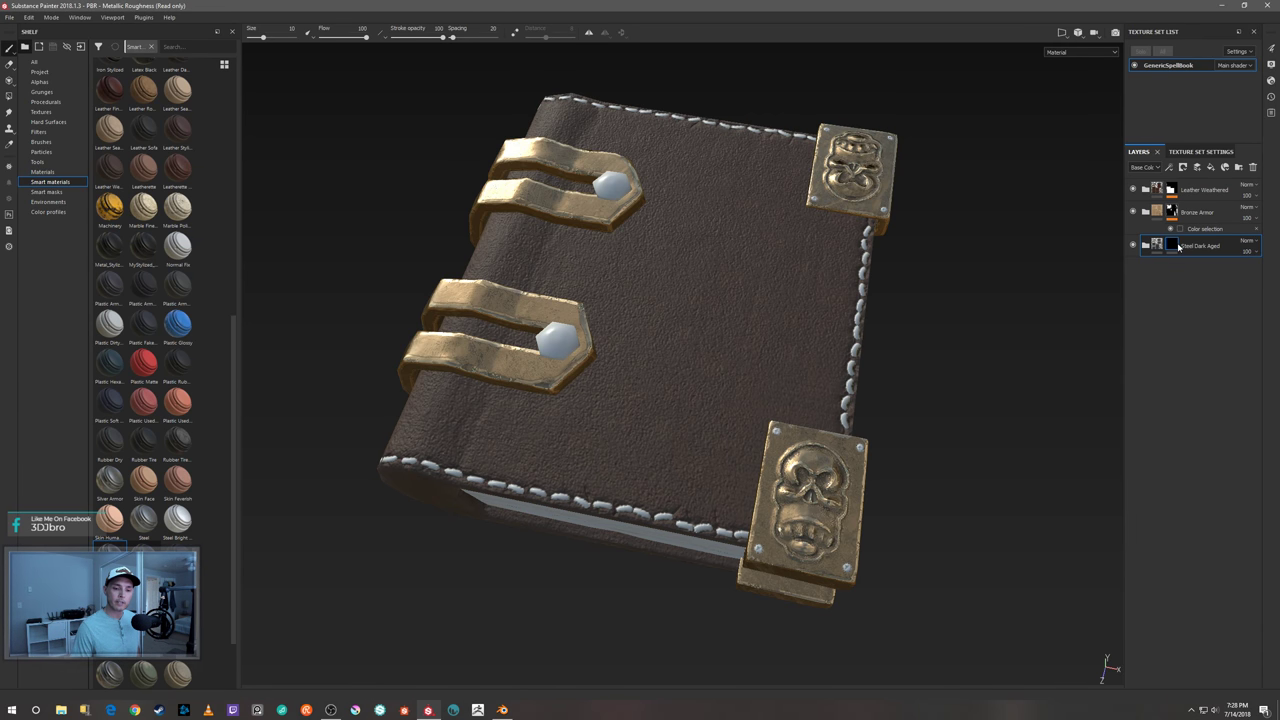
- Add a color selection to the Steel Dark Aged mask and pick the purple clasp stud and cyan corner rivet ID colors
right_click(1181, 247)
left_click(1194, 286)
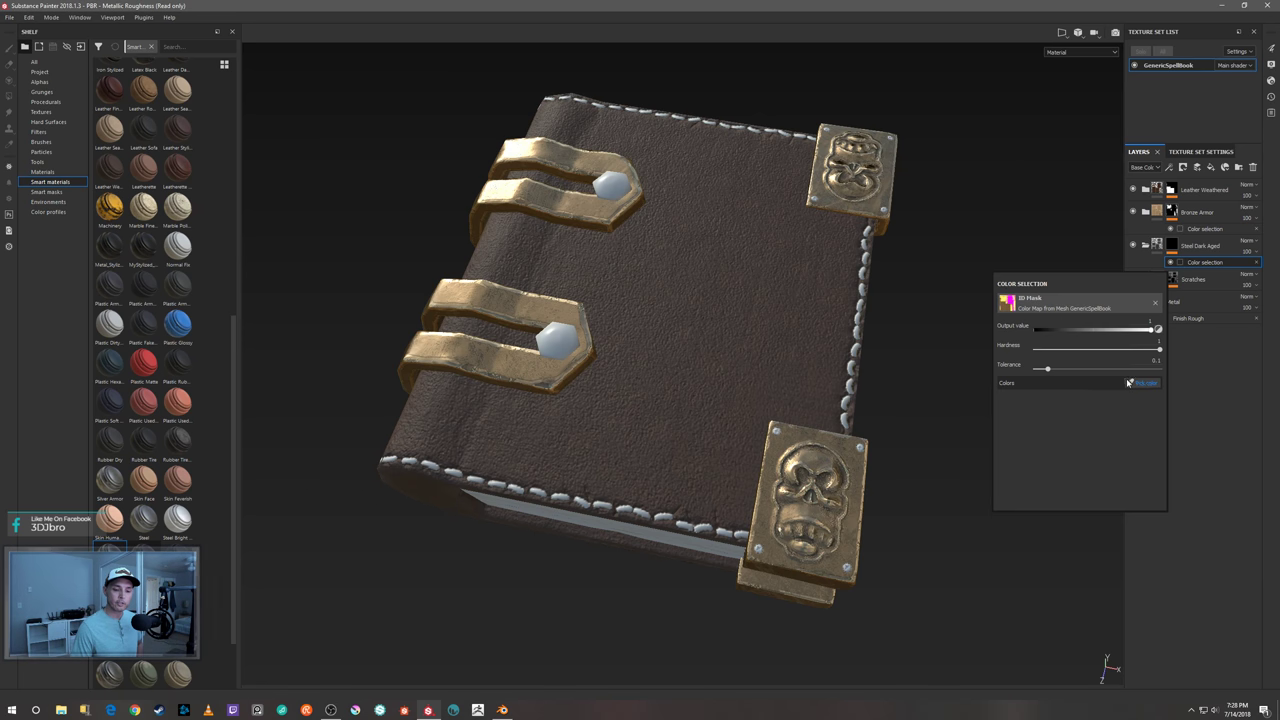
left_click(1130, 383)
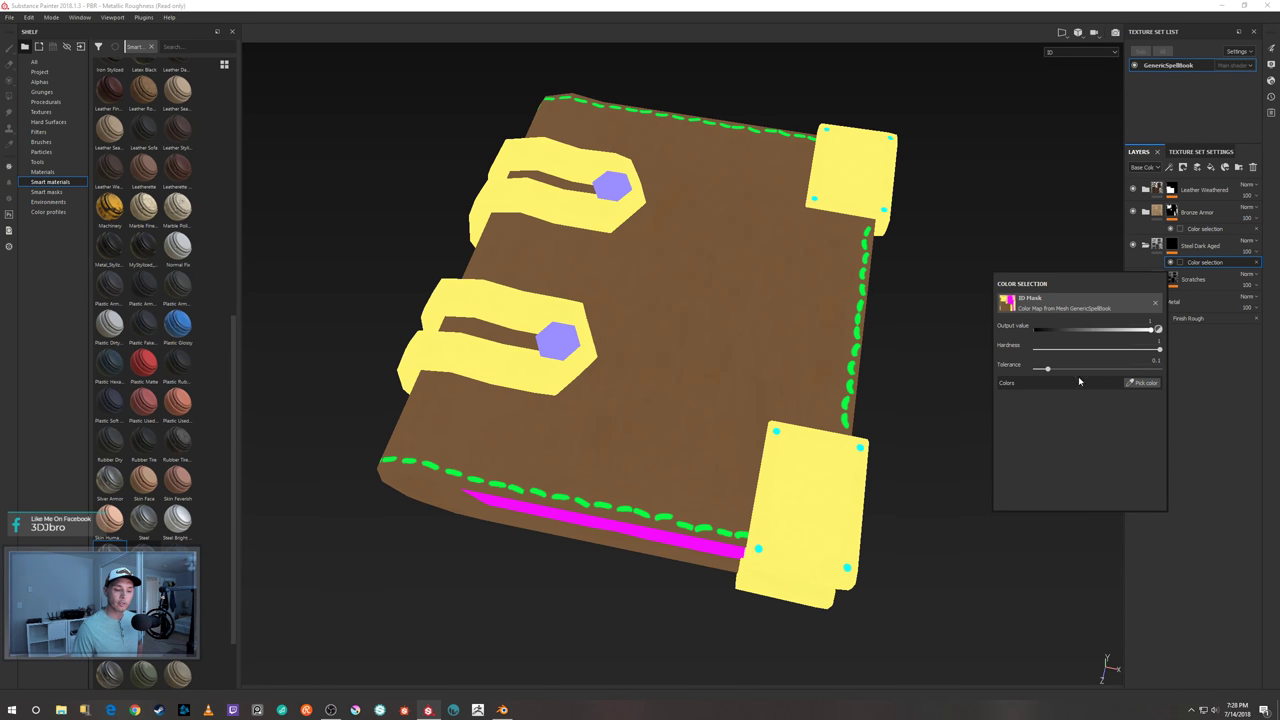
left_click(625, 185)
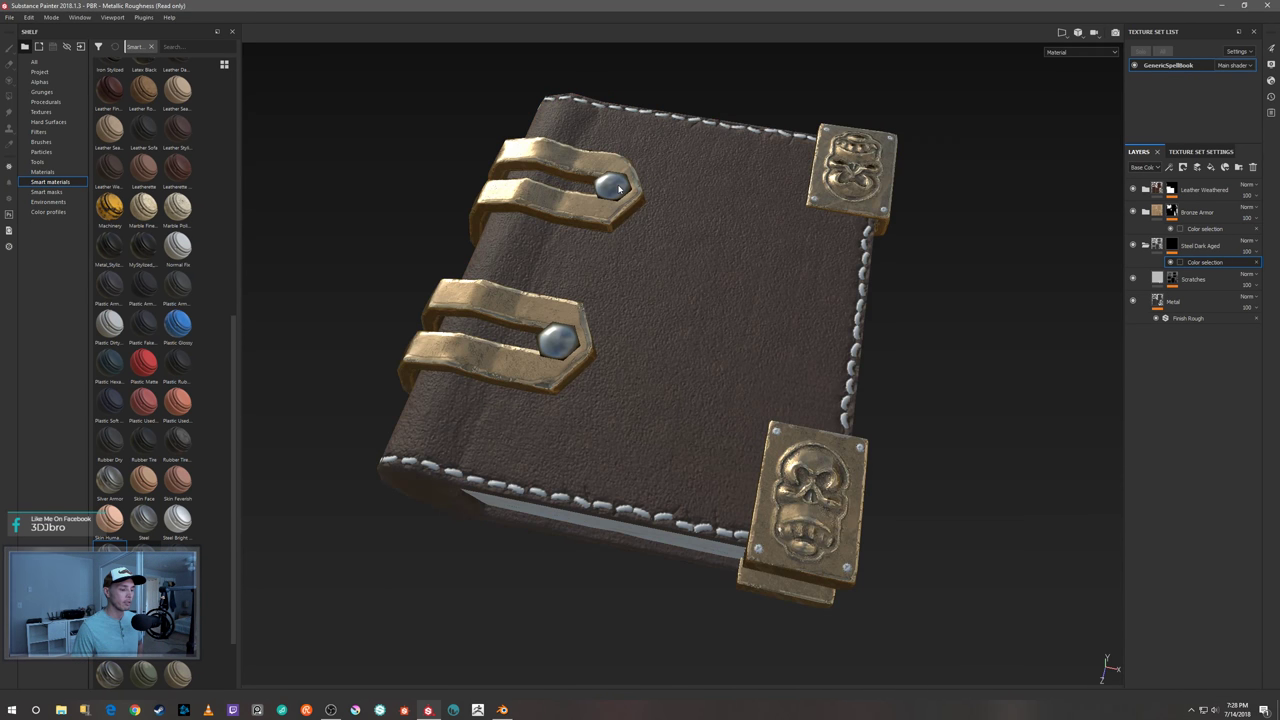
left_click(1130, 358)
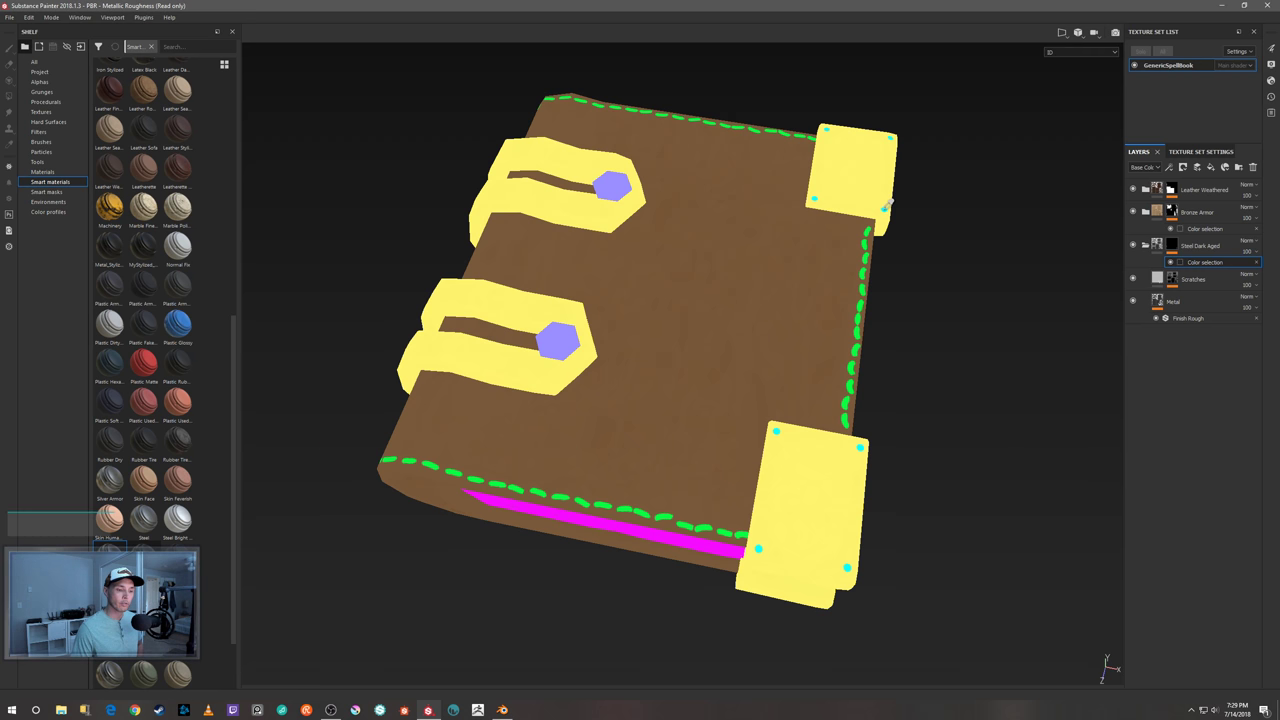
left_click(887, 201)
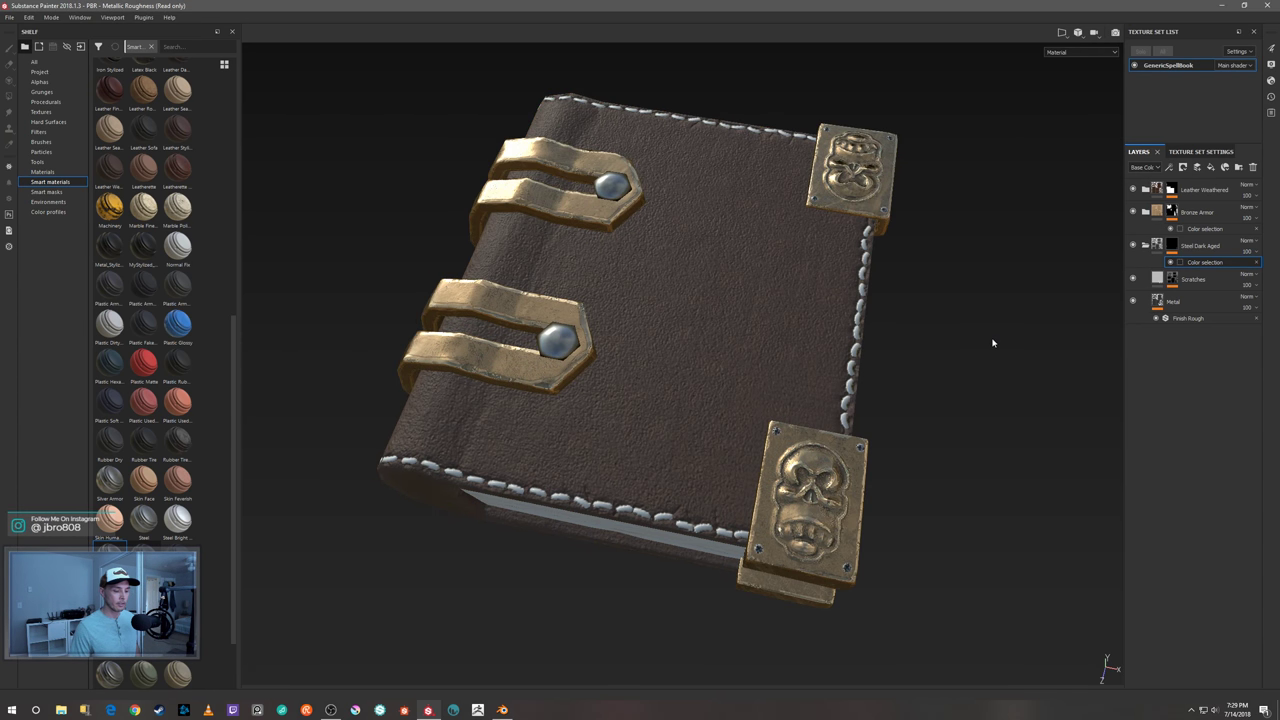
left_click_drag(989, 381, 954, 334, "alt")
scroll(994, 406, "down", 5)
key("ctrl+z")
key("ctrl+z")
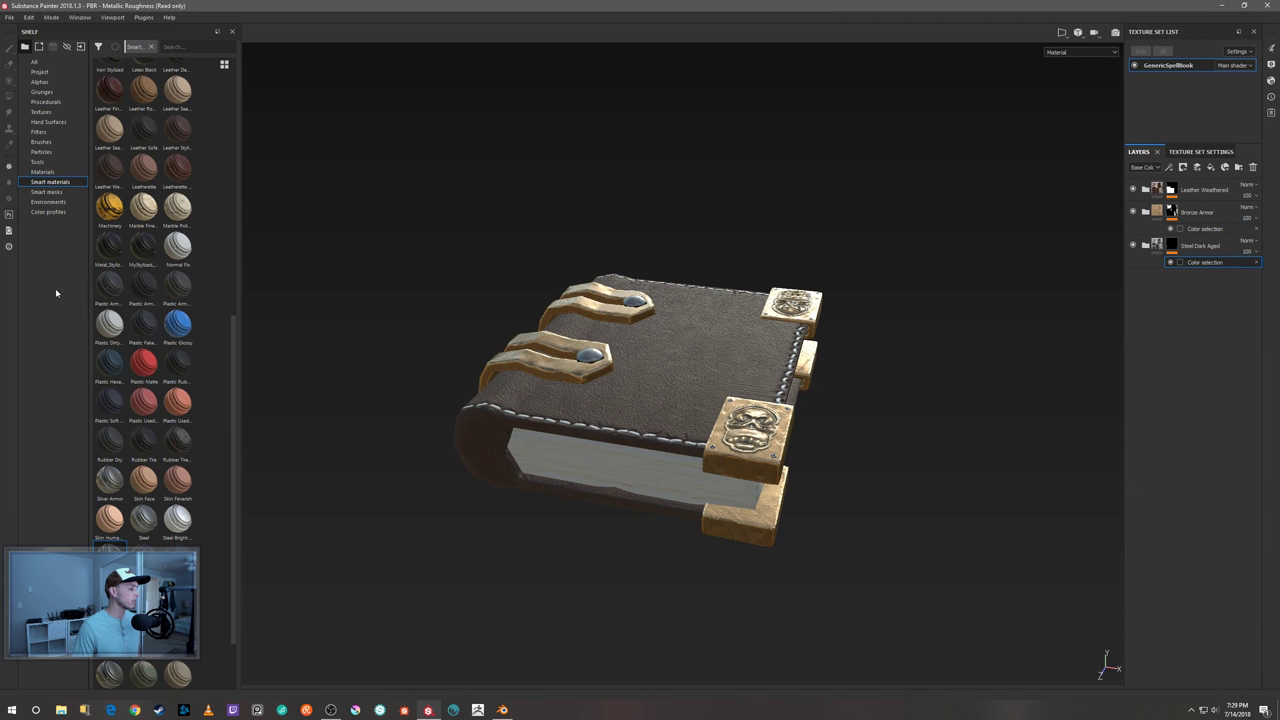
- Add the Fabric Burlap smart material beneath the Steel Dark Aged layer and give it a black mask
scroll(148, 230, "up", 5)
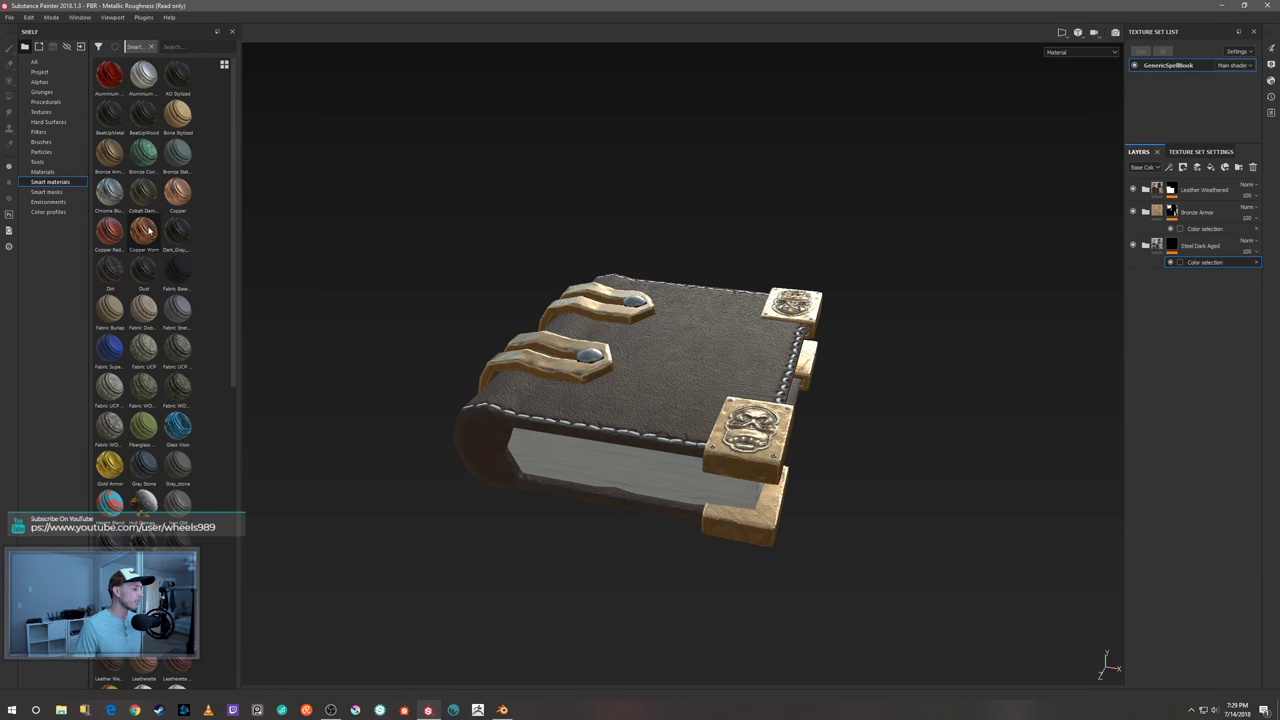
mouse_move(141, 315)
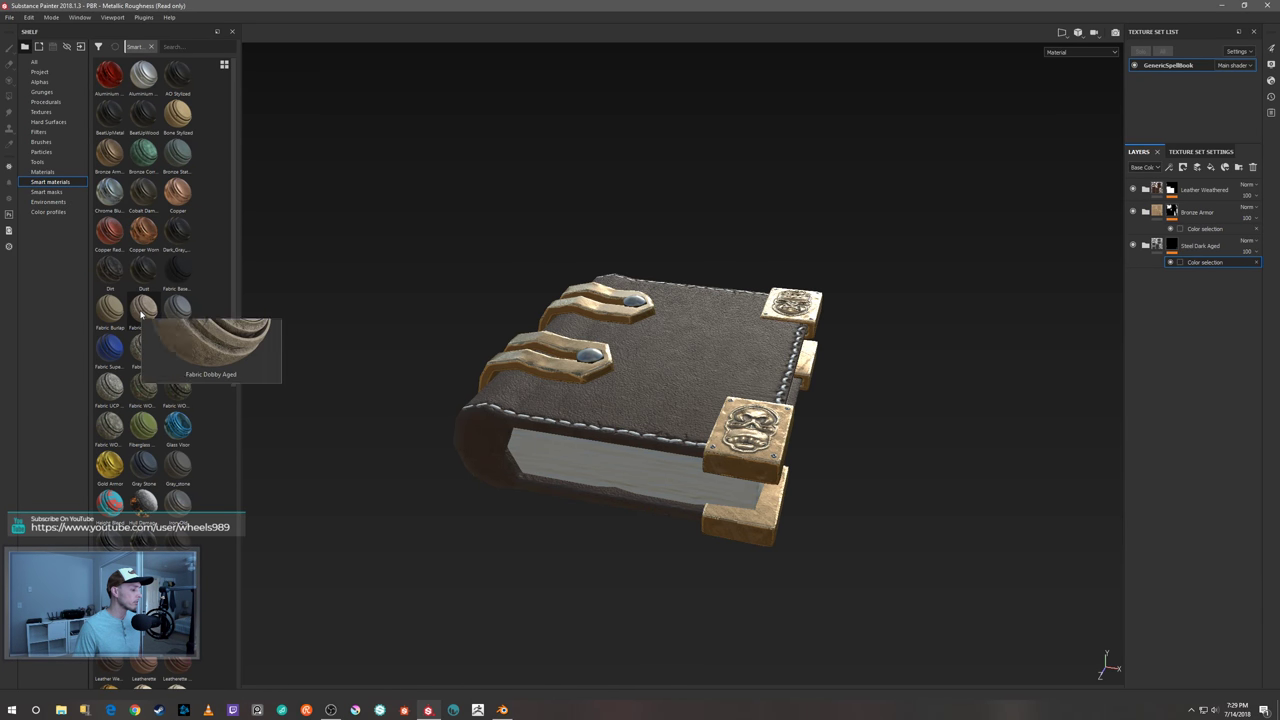
mouse_move(102, 314)
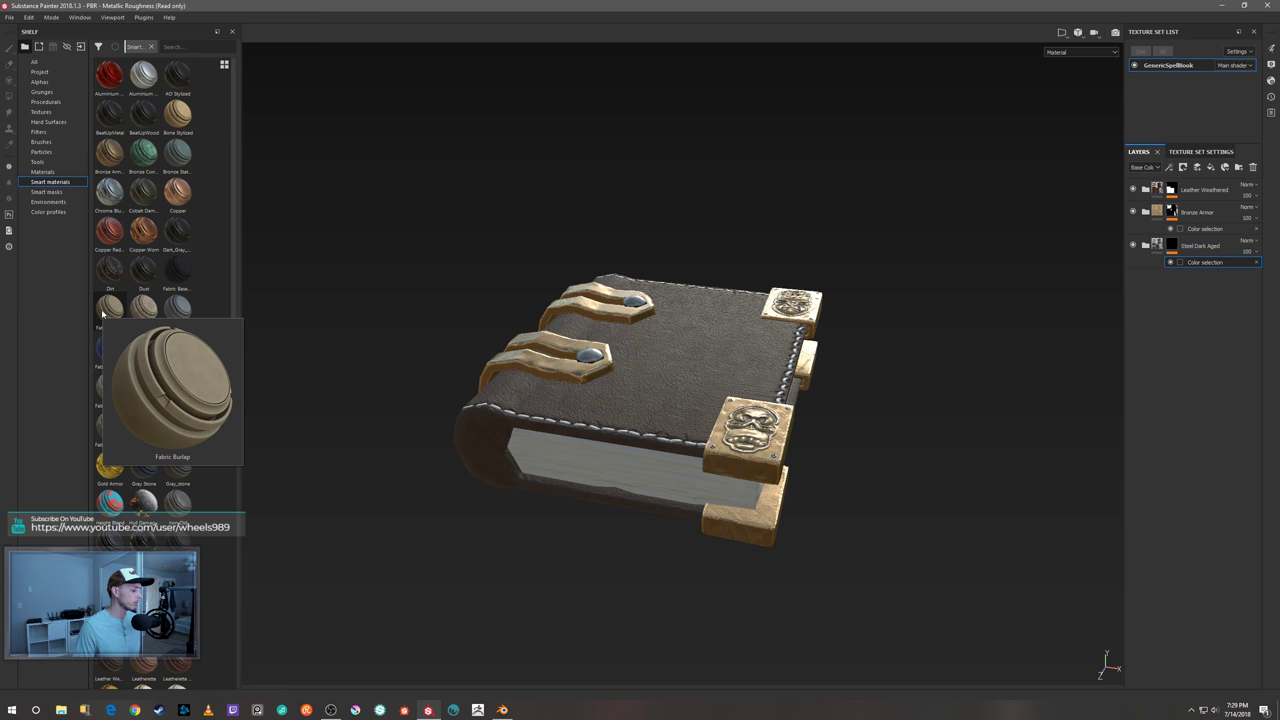
left_click_drag(102, 314, 1165, 313)
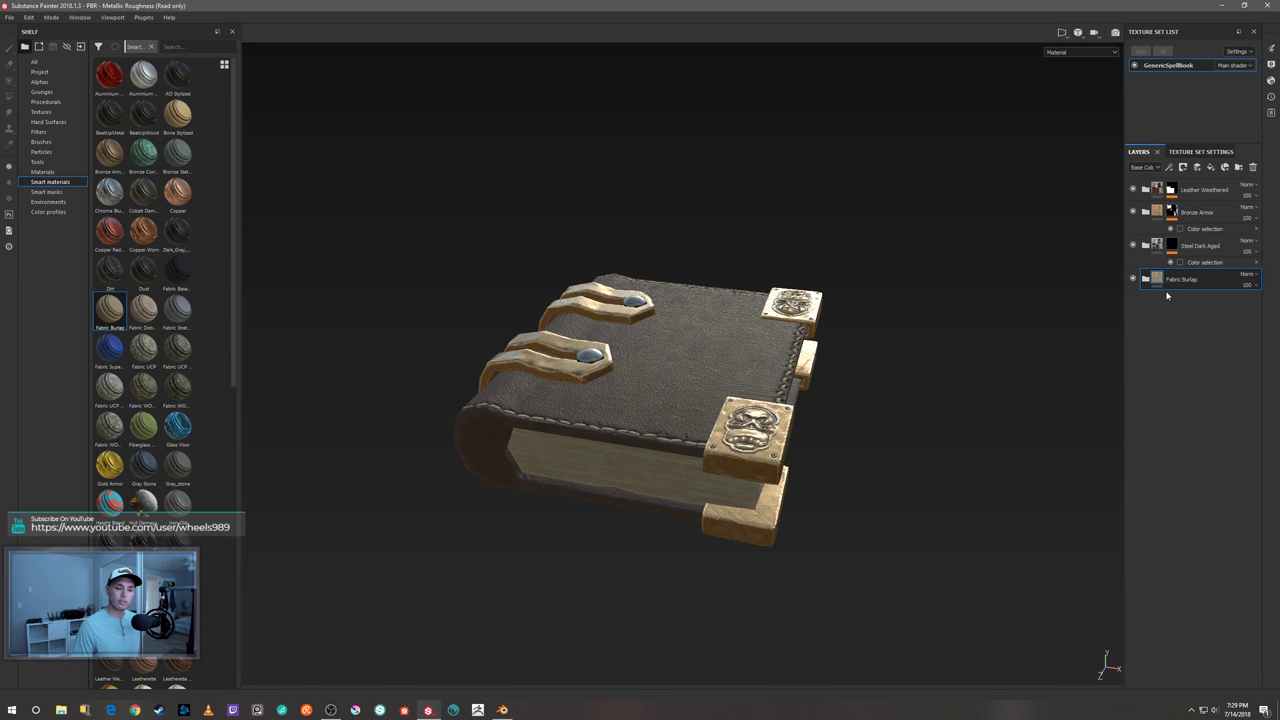
right_click(1157, 281)
left_click(1188, 298)
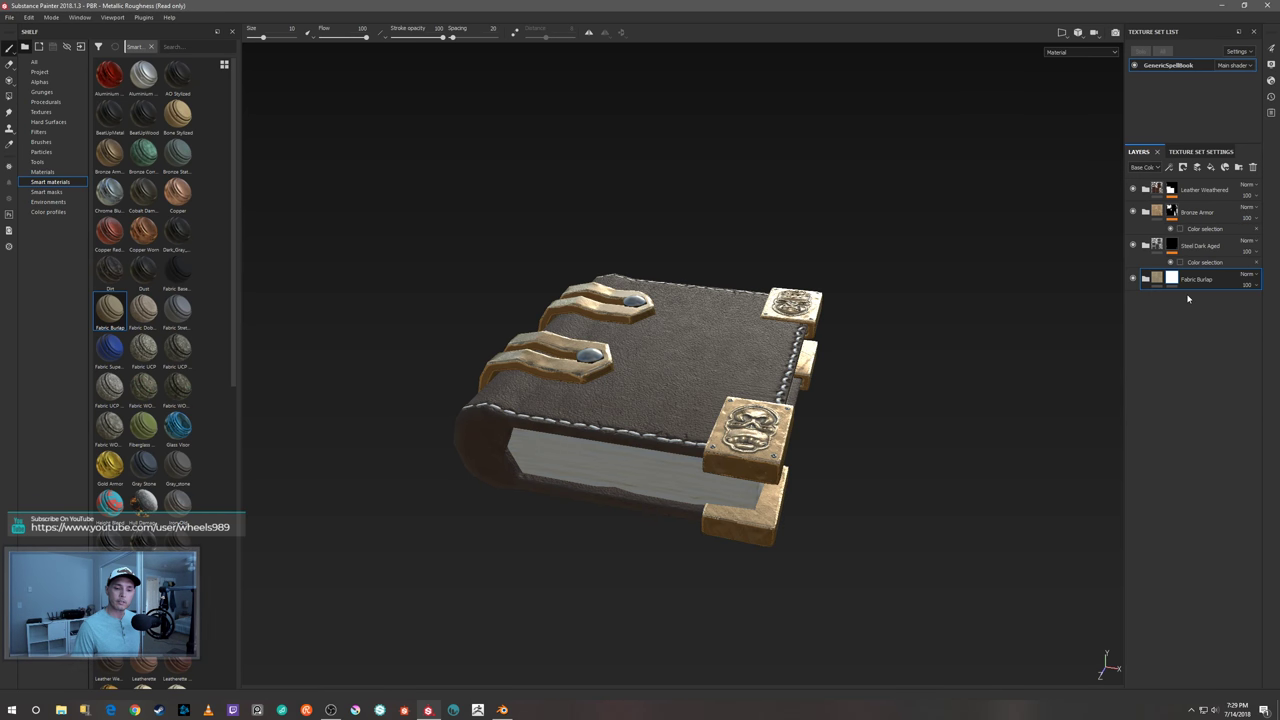
- Add a color selection to the Fabric Burlap mask and pick the green ID color of the cover stitching
right_click(1175, 286)
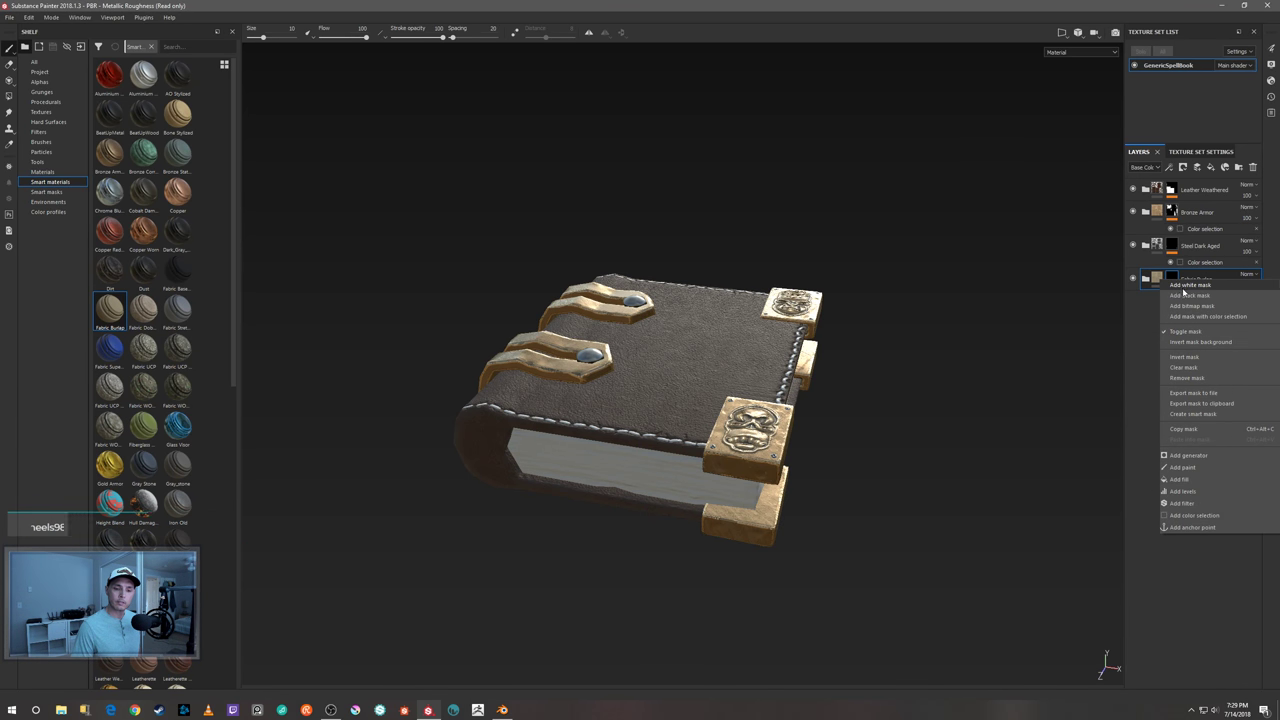
left_click(1191, 317)
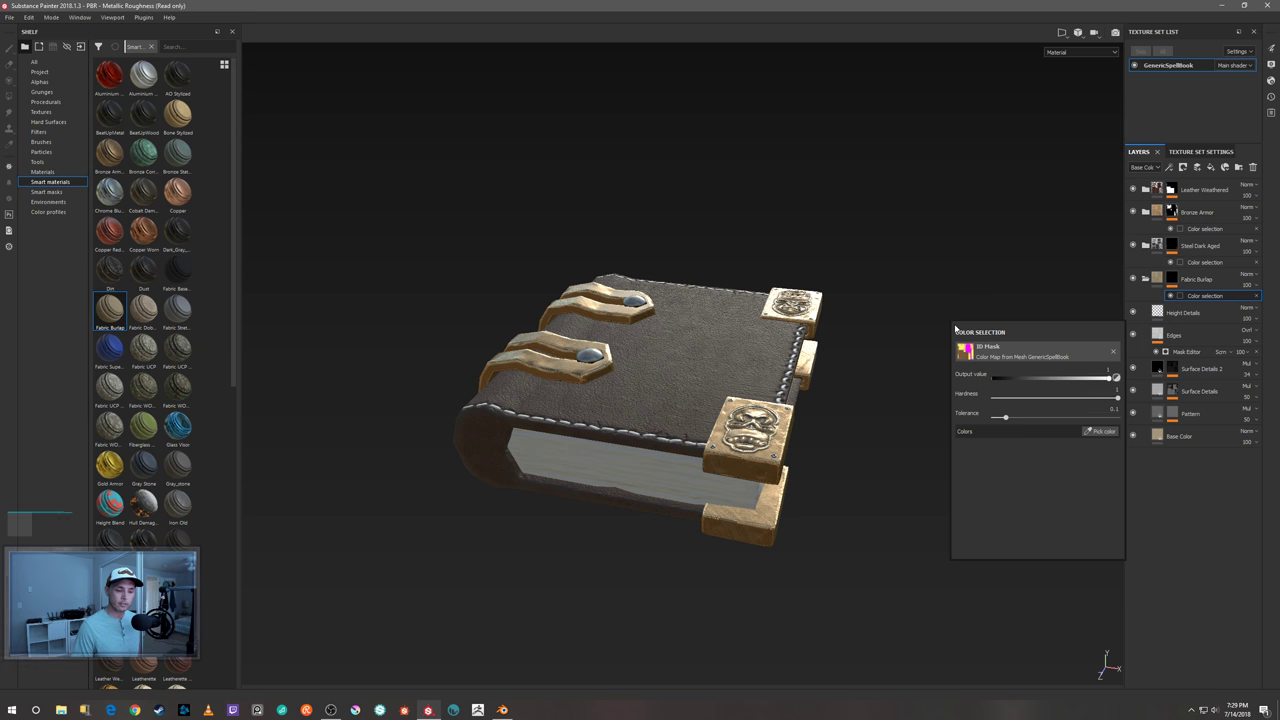
left_click(1092, 432)
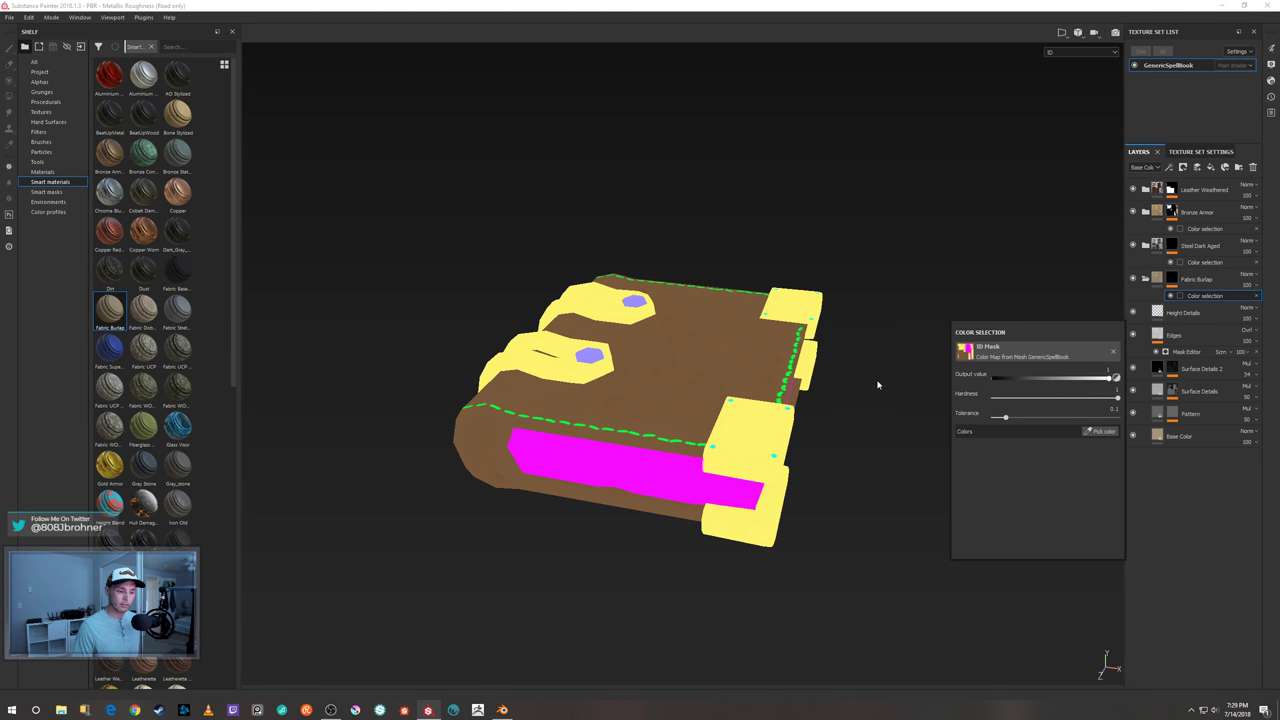
scroll(813, 343, "up", 5)
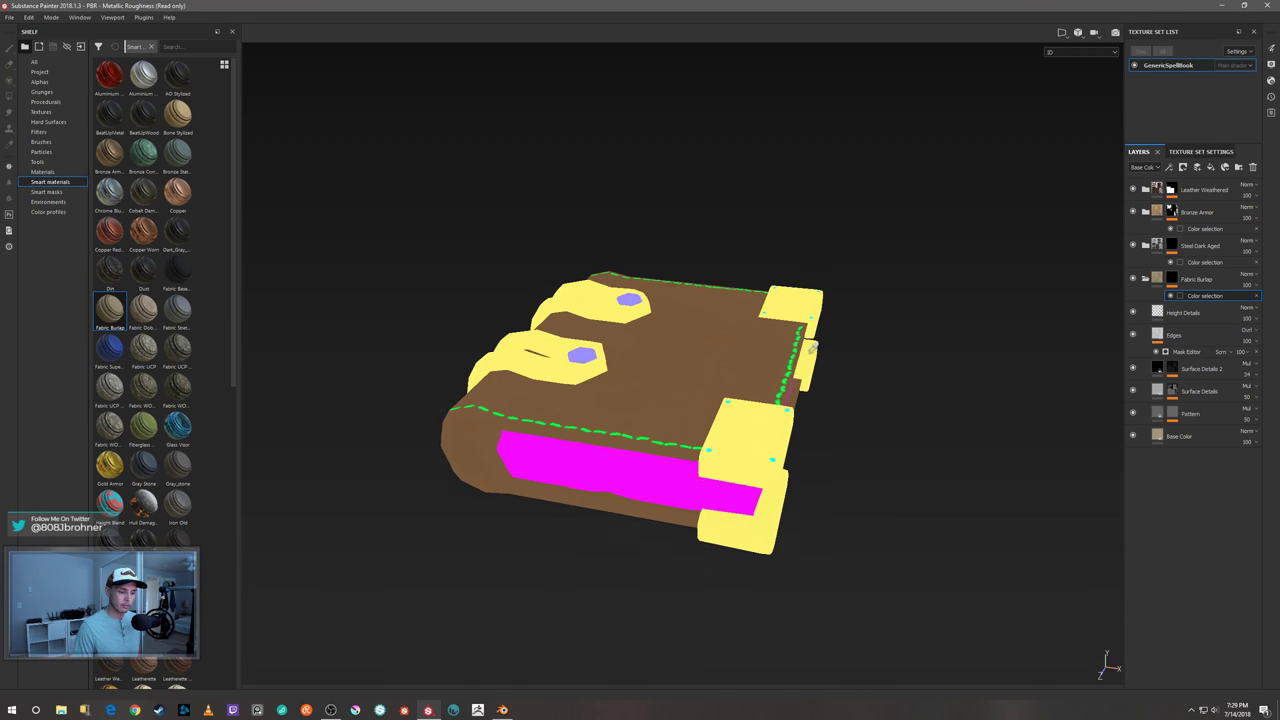
left_click(785, 320)
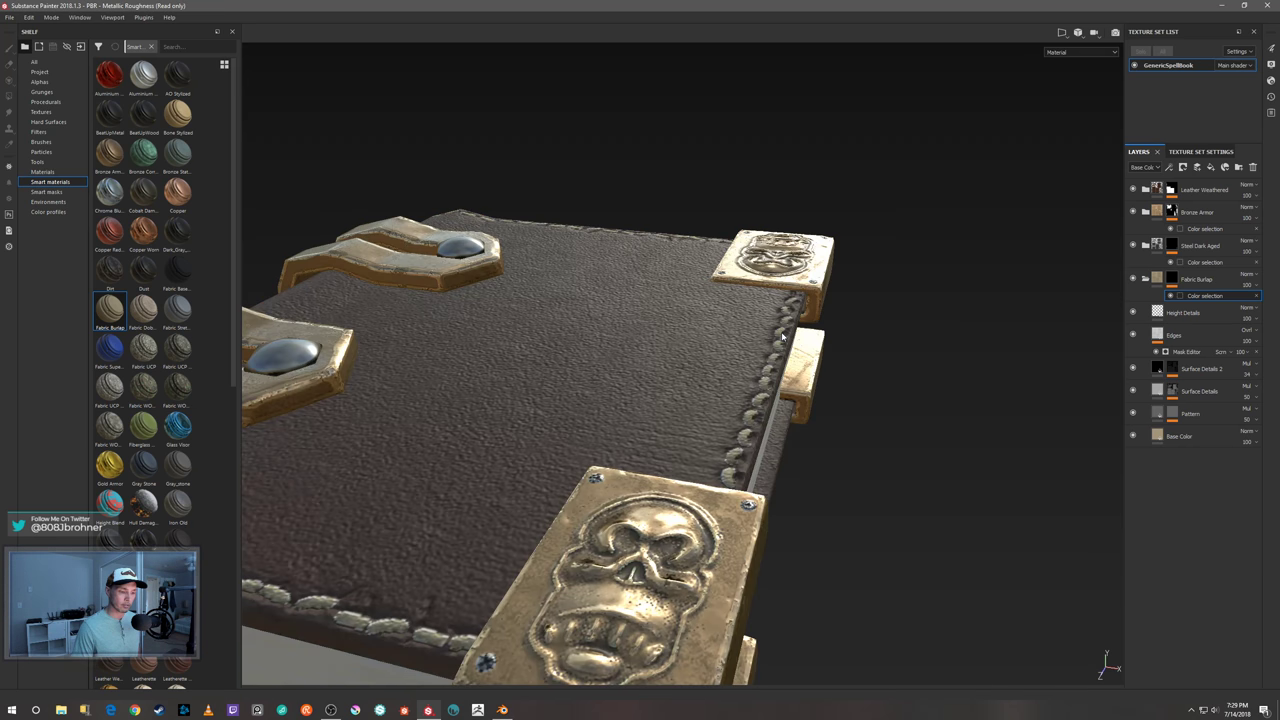
scroll(899, 322, "down", 5)
left_click_drag(899, 314, 904, 430, "alt")
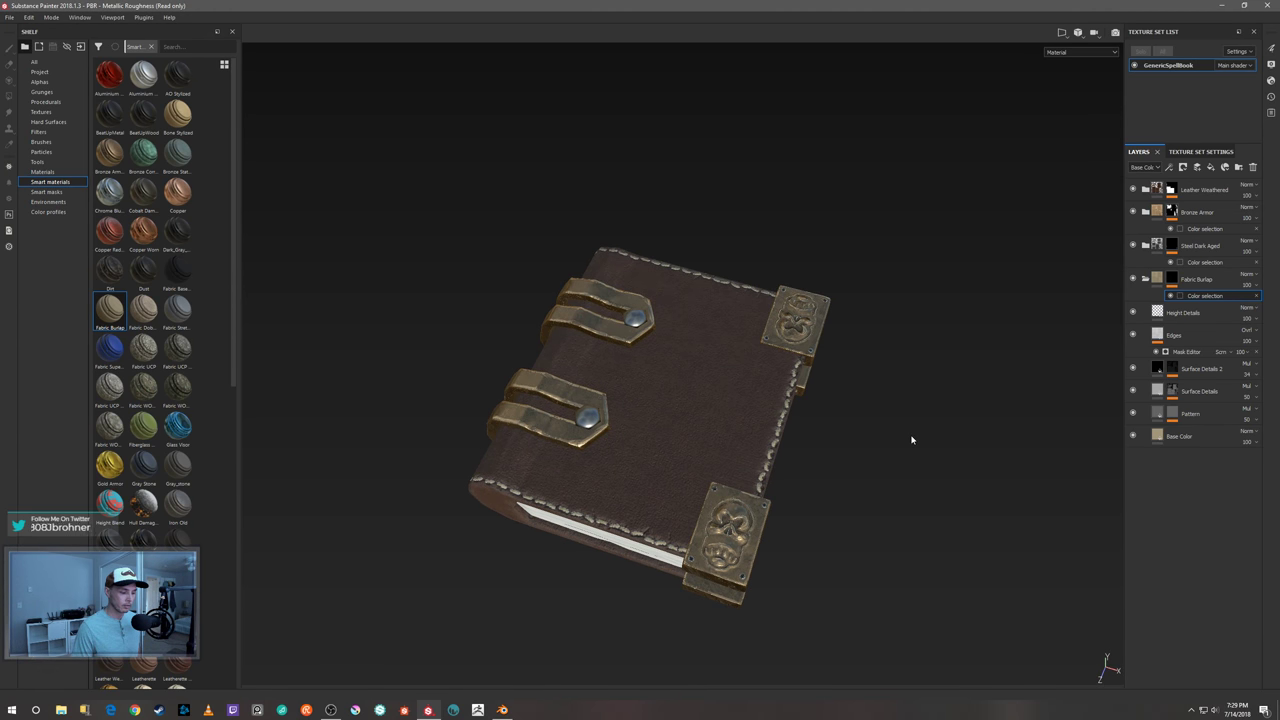
left_click(1145, 280)
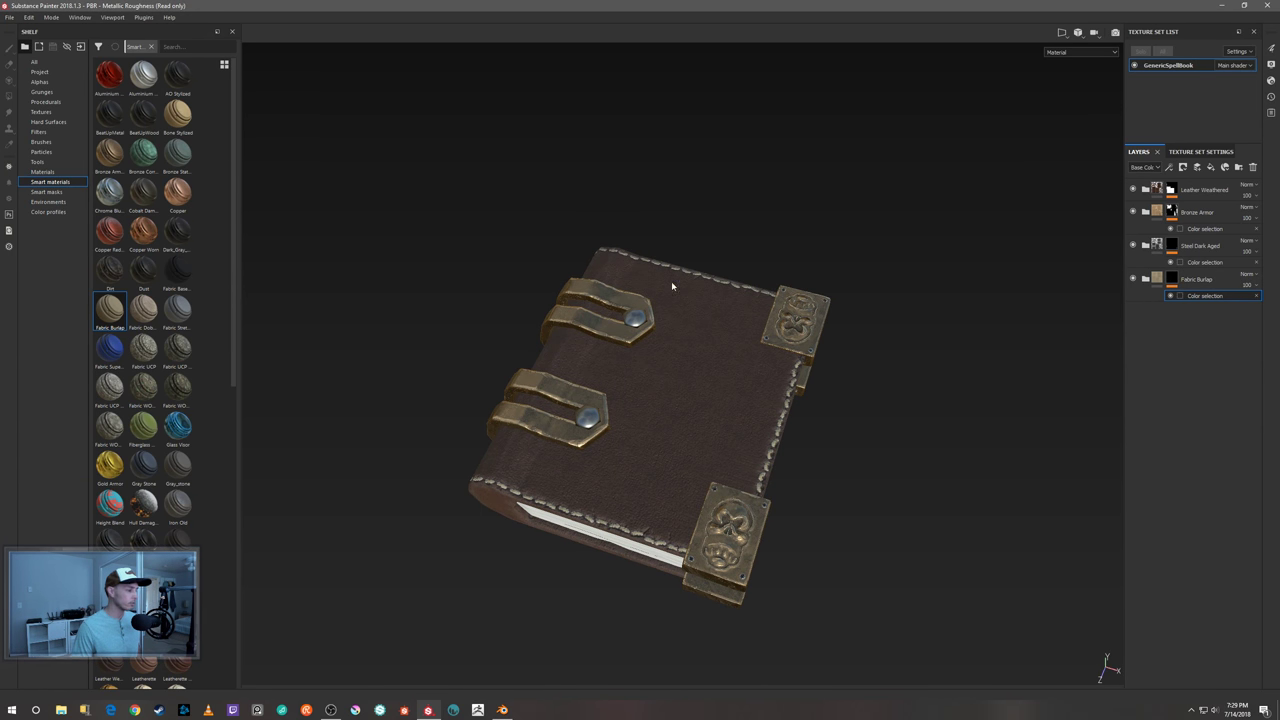
- Try a Plastic Grainy material beneath the Fabric Burlap layer, using a pale cream color and only the color and roughness channels
left_click(44, 172)
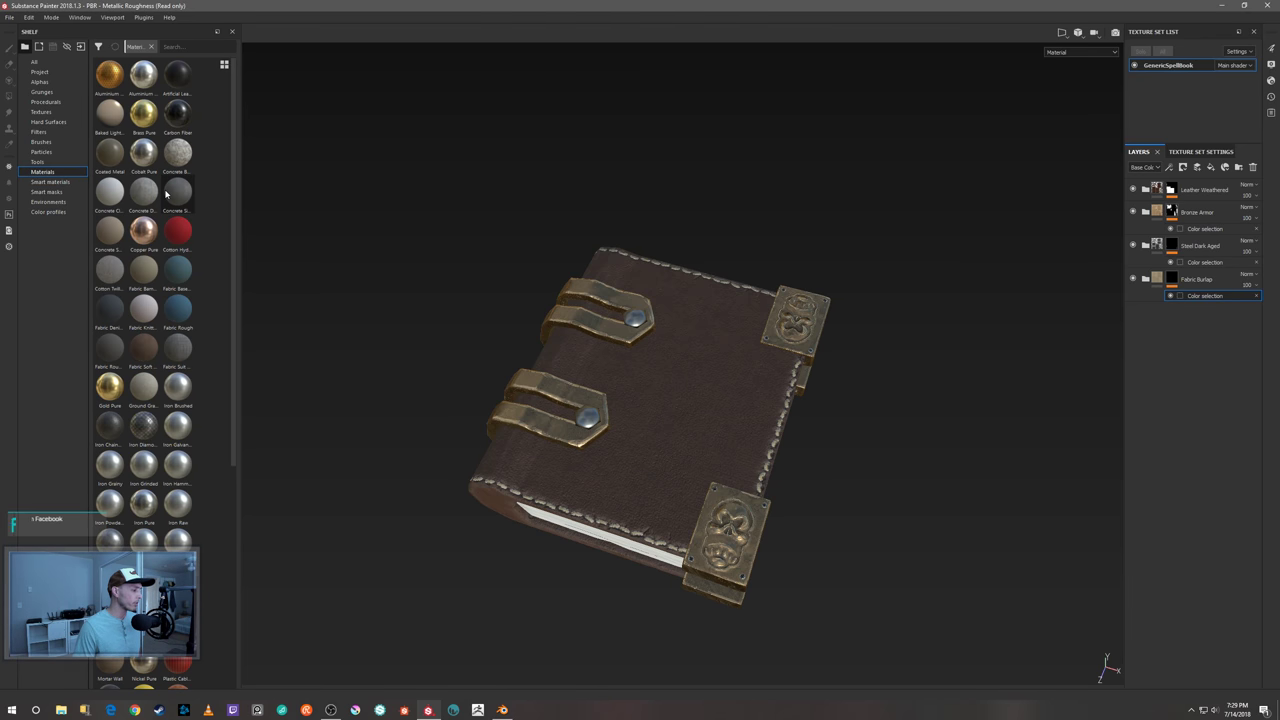
scroll(175, 357, "down", 5)
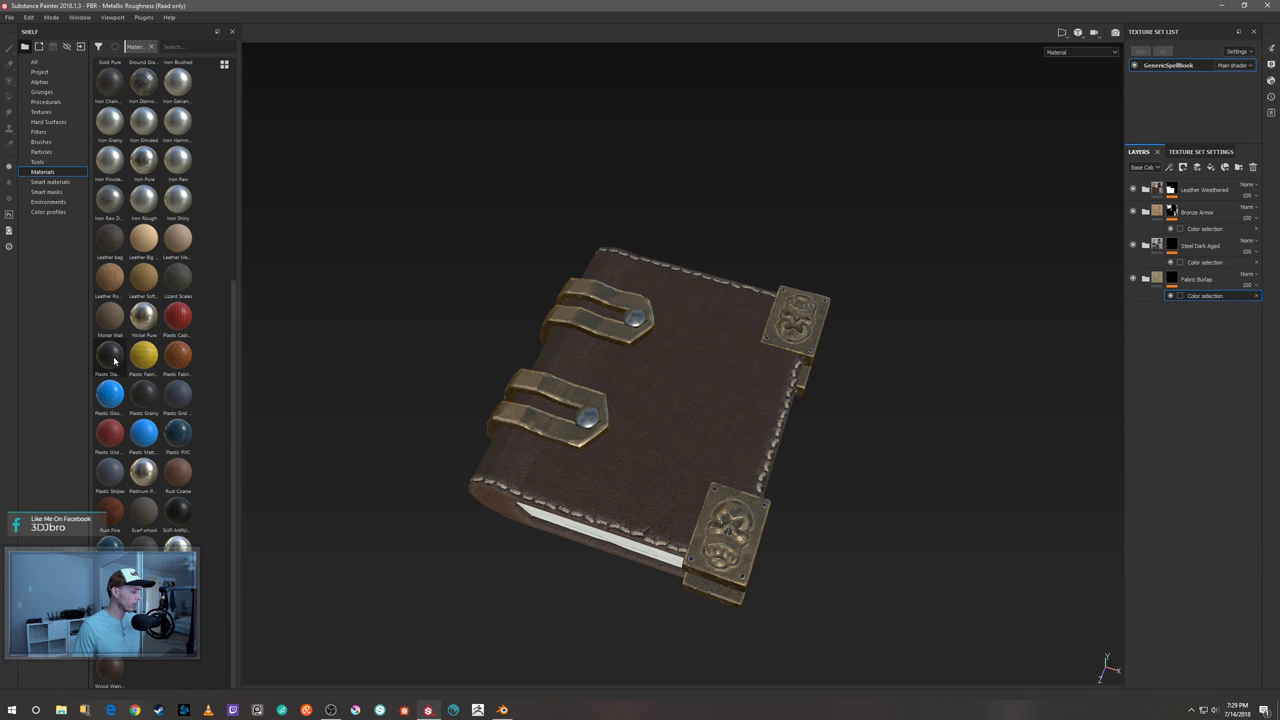
mouse_move(114, 361)
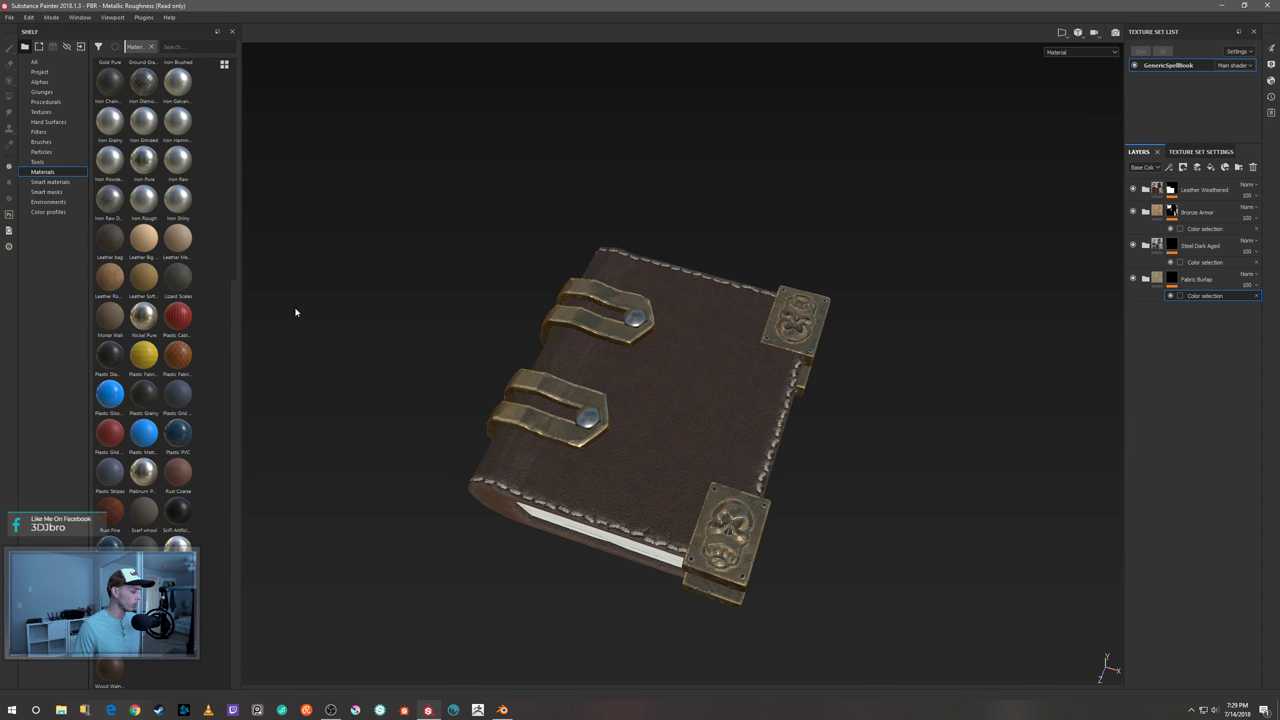
left_click_drag(146, 399, 1195, 367)
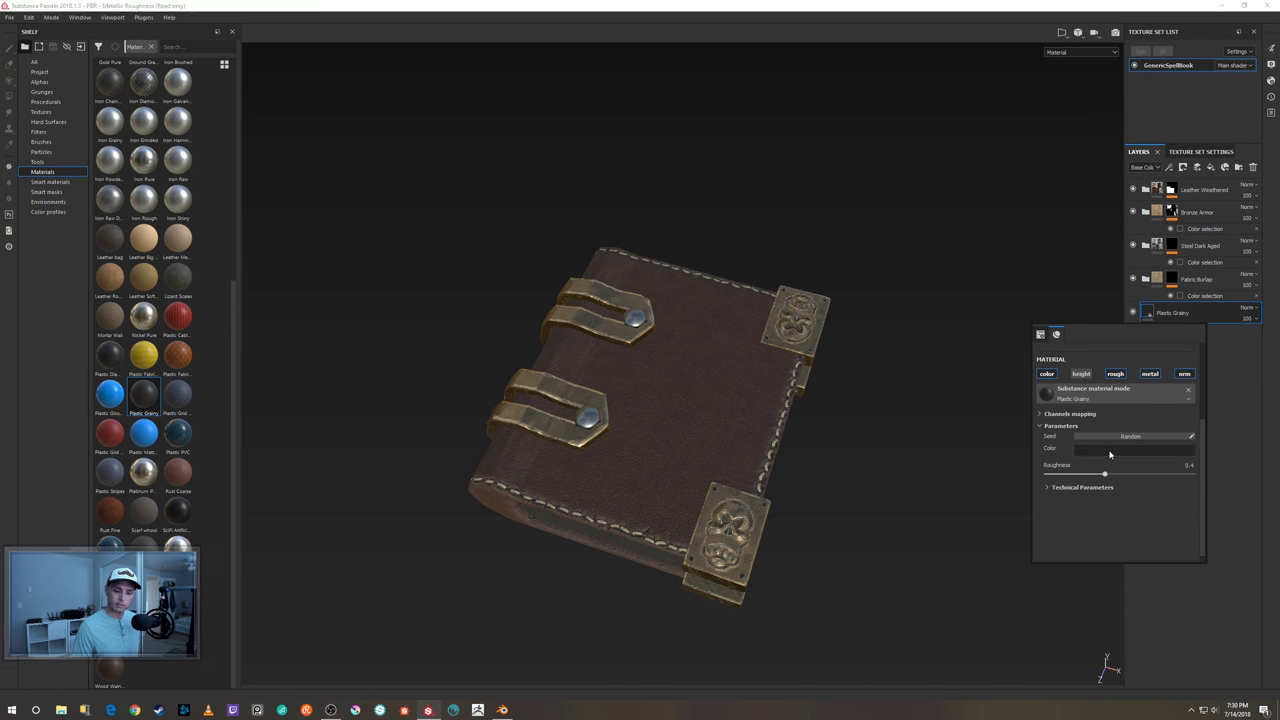
left_click(1109, 452)
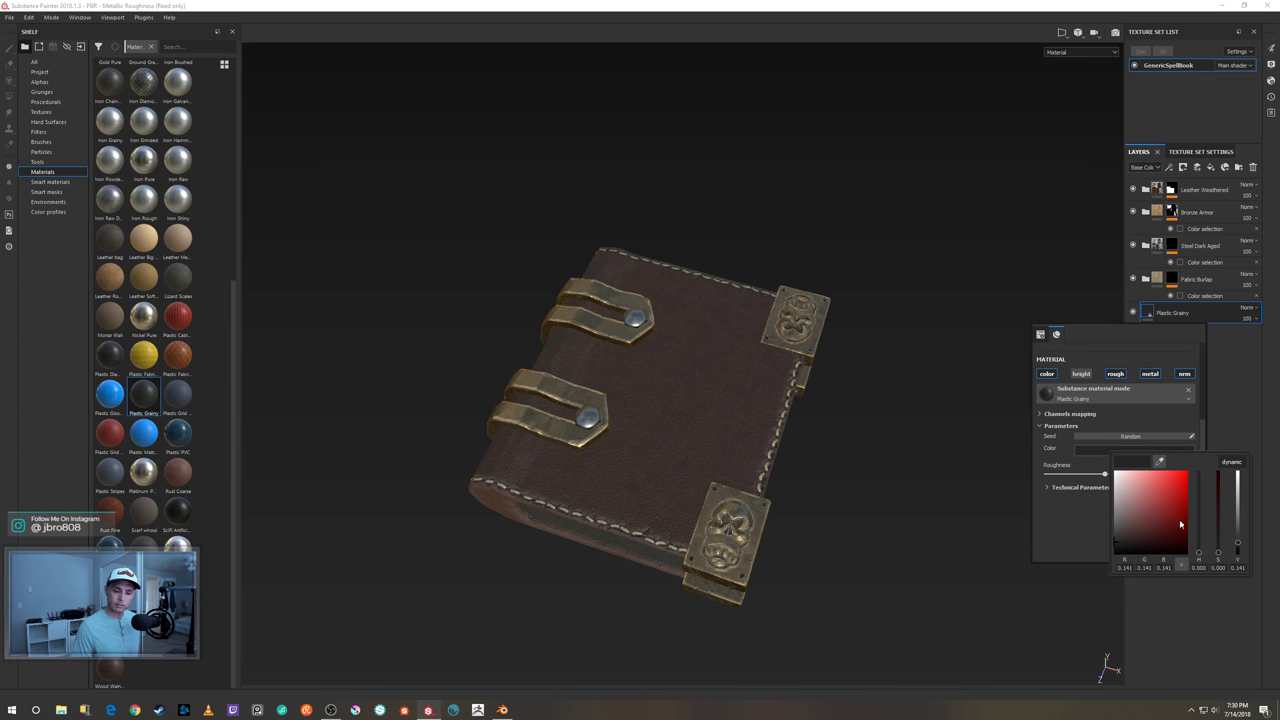
left_click_drag(1201, 548, 1200, 546)
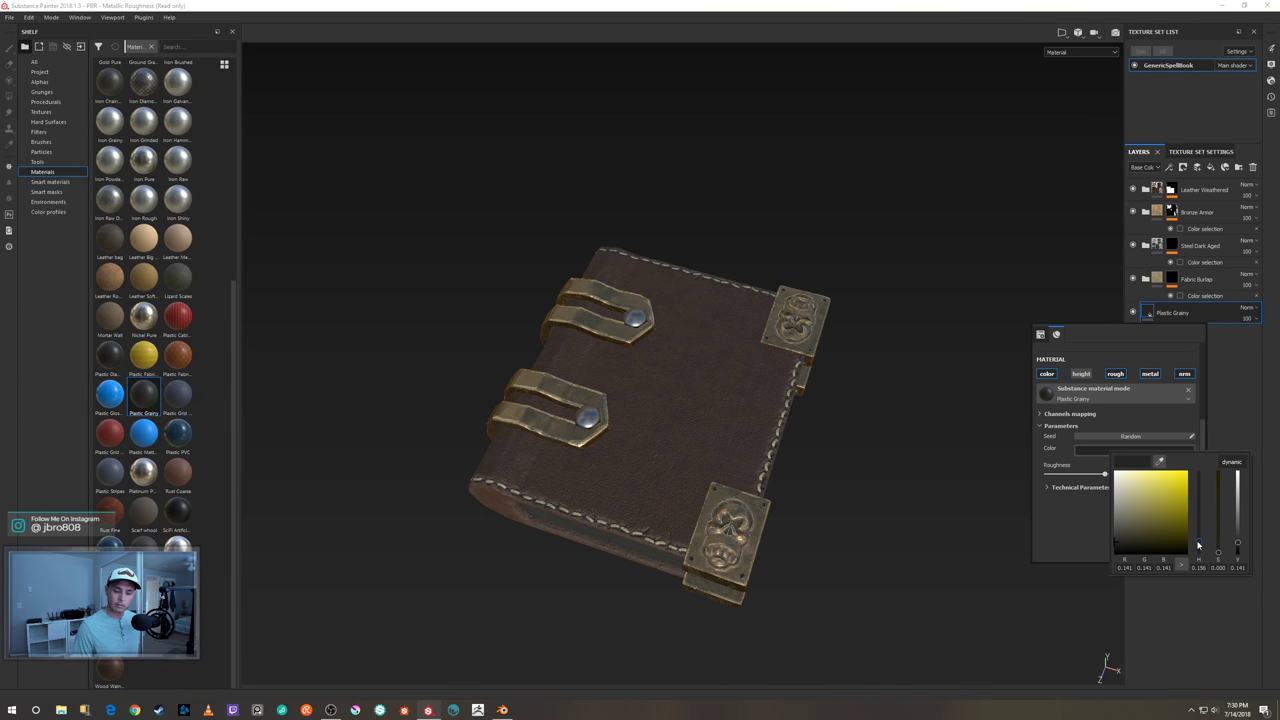
left_click_drag(1139, 503, 1135, 478)
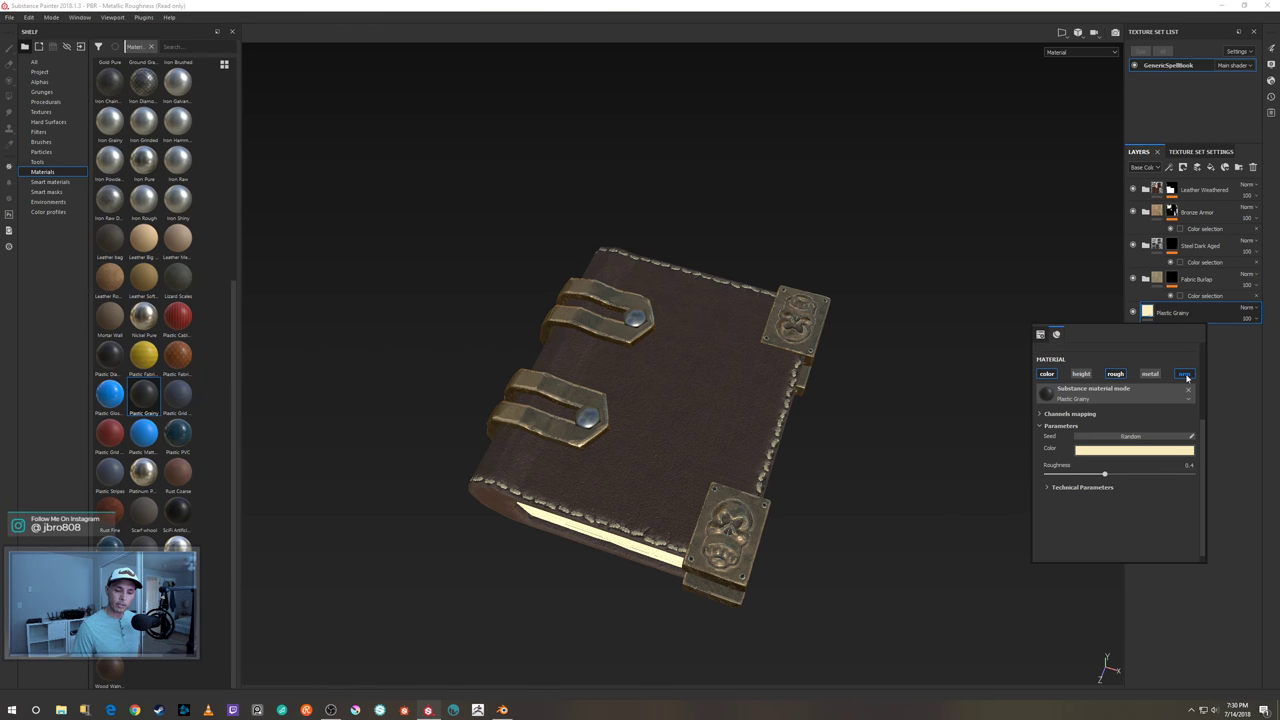
left_click(917, 471)
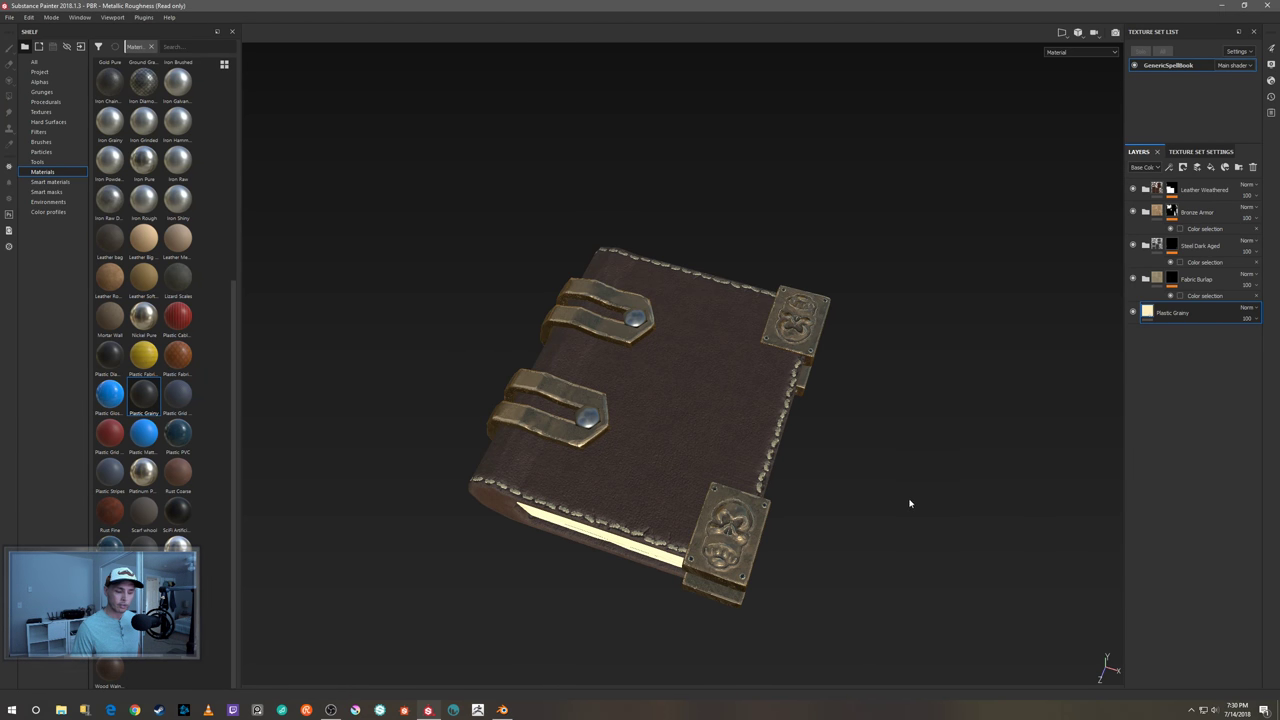
left_click_drag(909, 503, 909, 389, "alt")
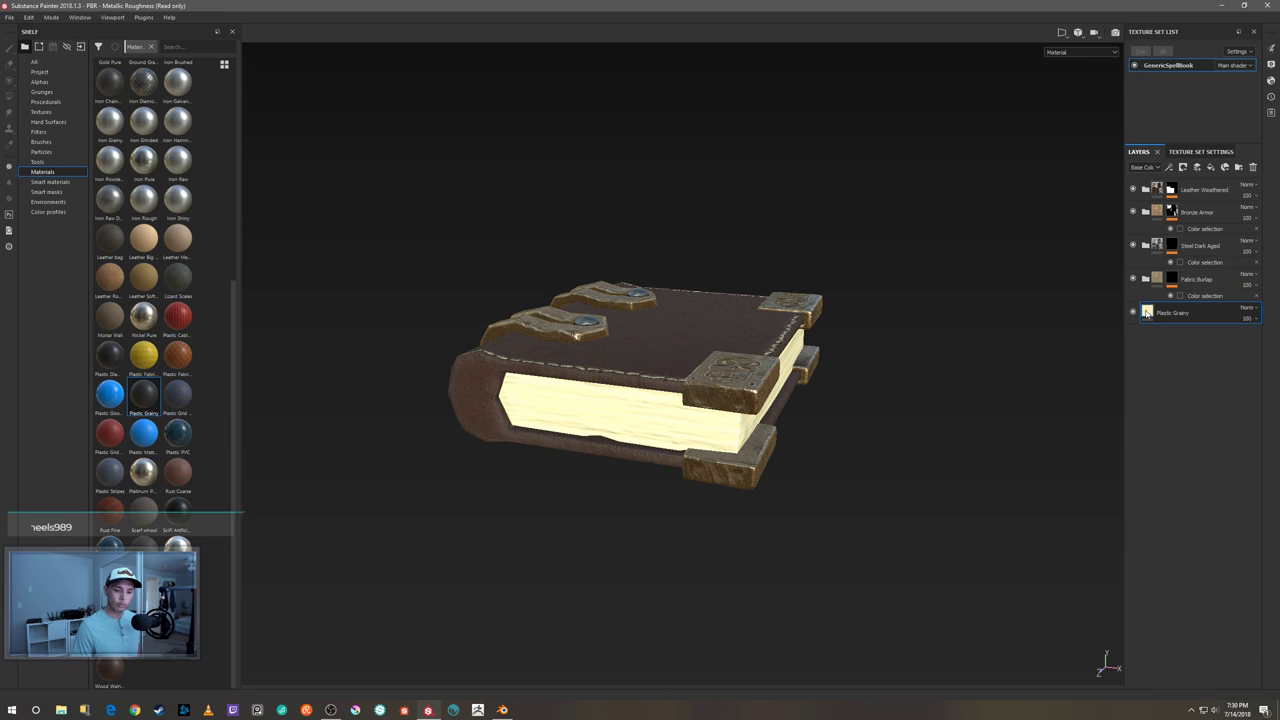
- Darken the Plastic Grainy layer's color to a value of 0.521, check the pages, and delete the layer
left_click(1147, 312)
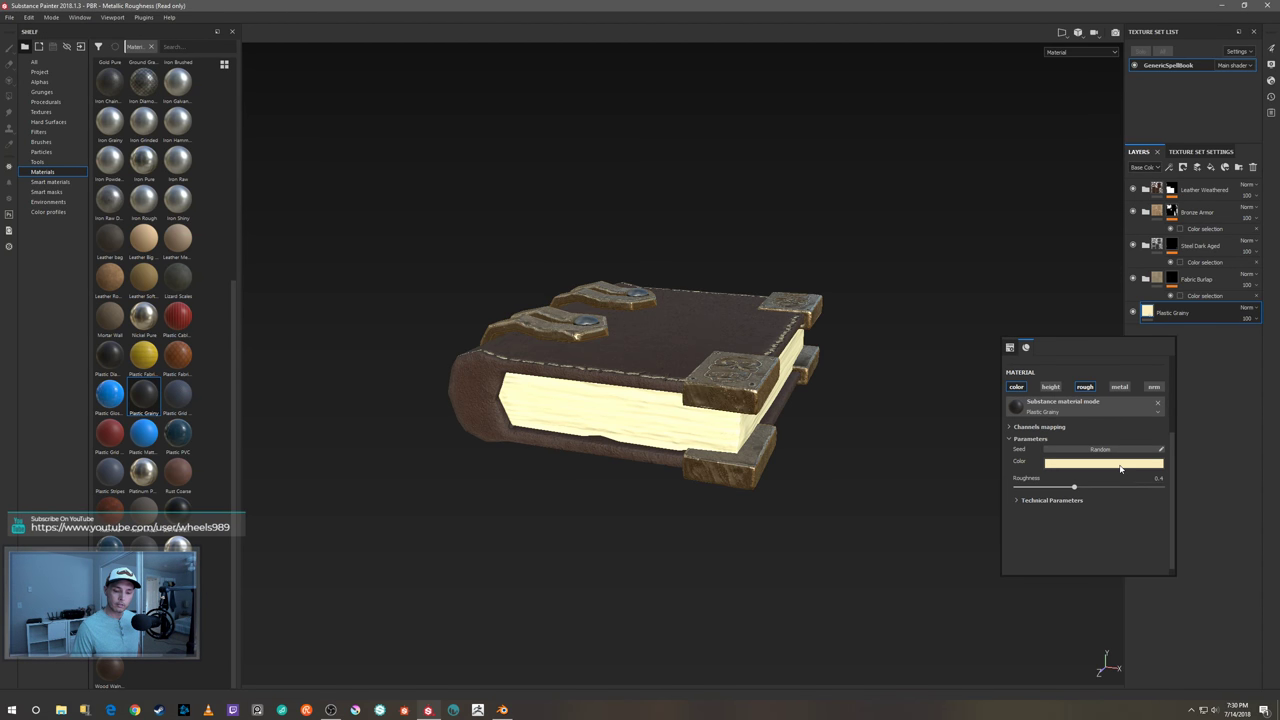
left_click(1120, 463)
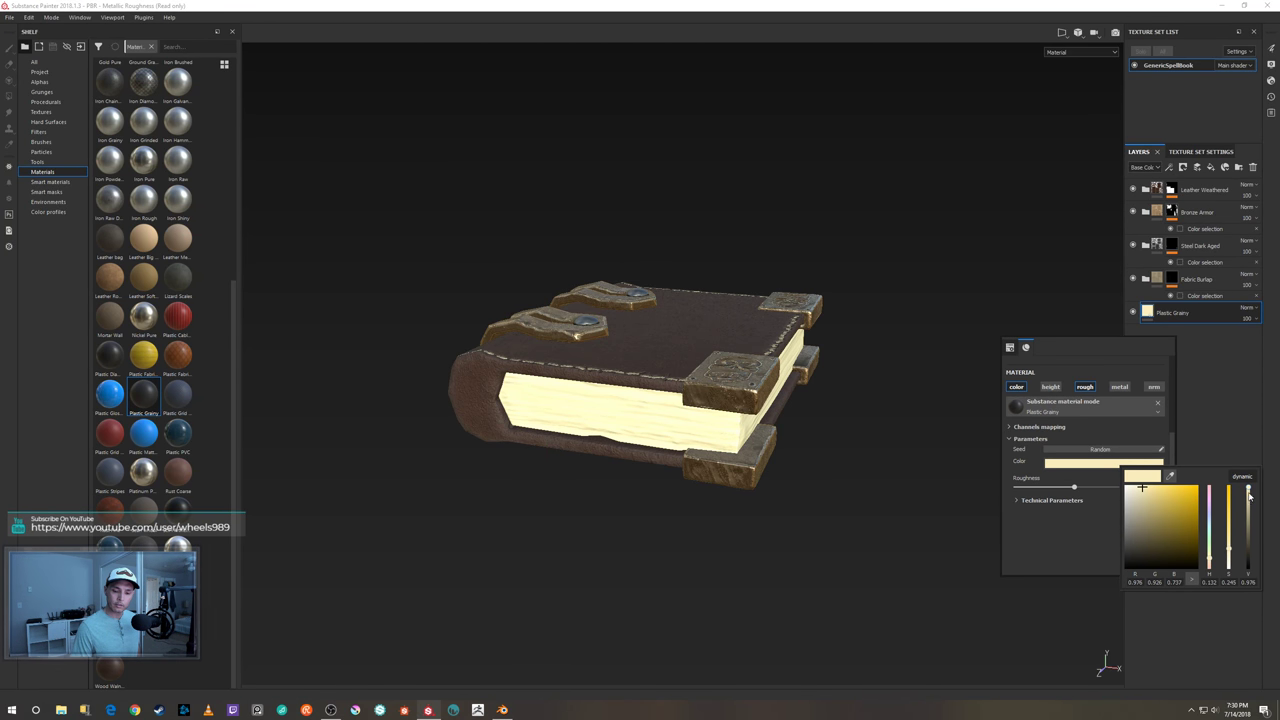
left_click_drag(1248, 490, 1251, 529)
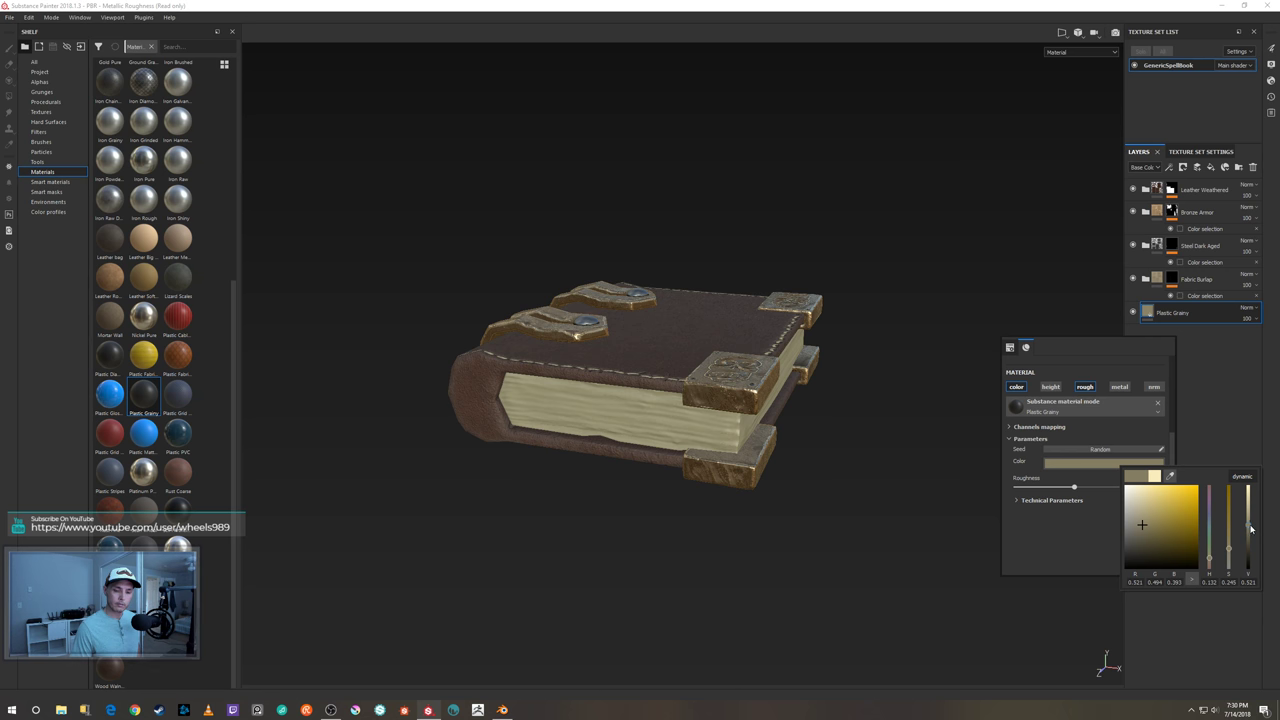
left_click(913, 475)
left_click_drag(909, 374, 1051, 358, "alt")
key("Delete")
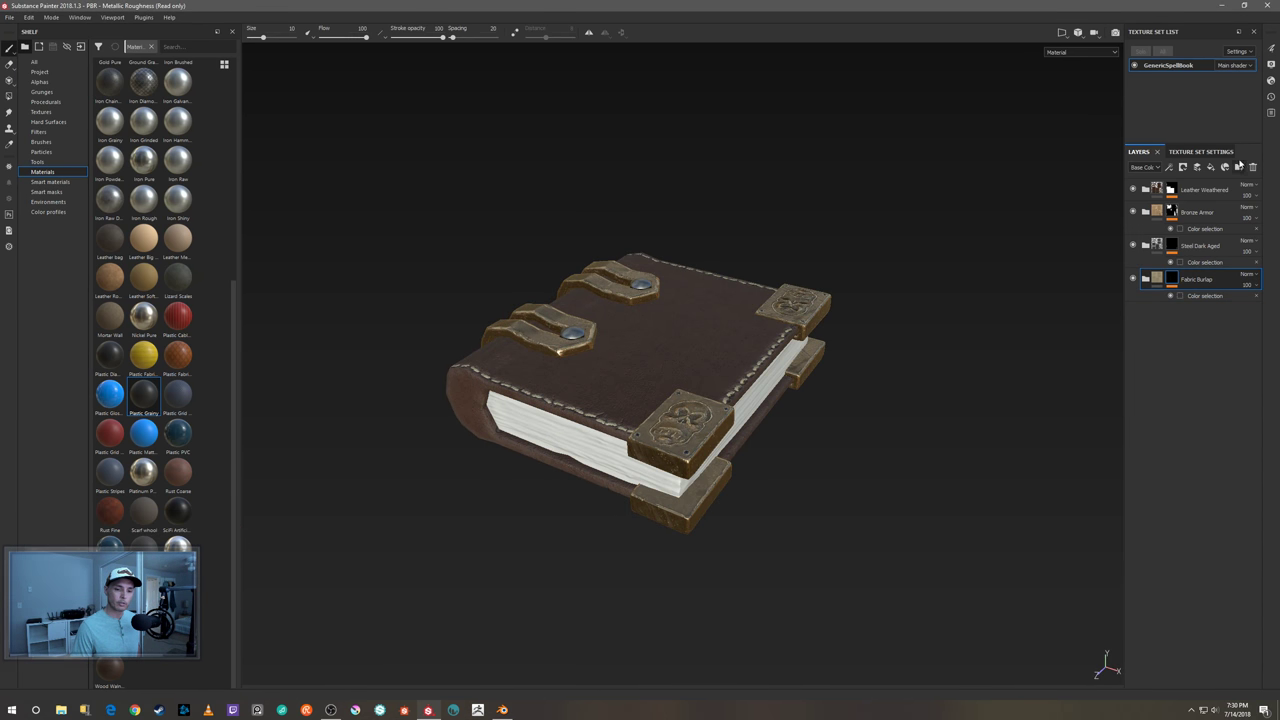
- Add the Leather Seat Old and Dirty smart material beneath the Fabric Burlap layer and expand its folder
left_click(52, 182)
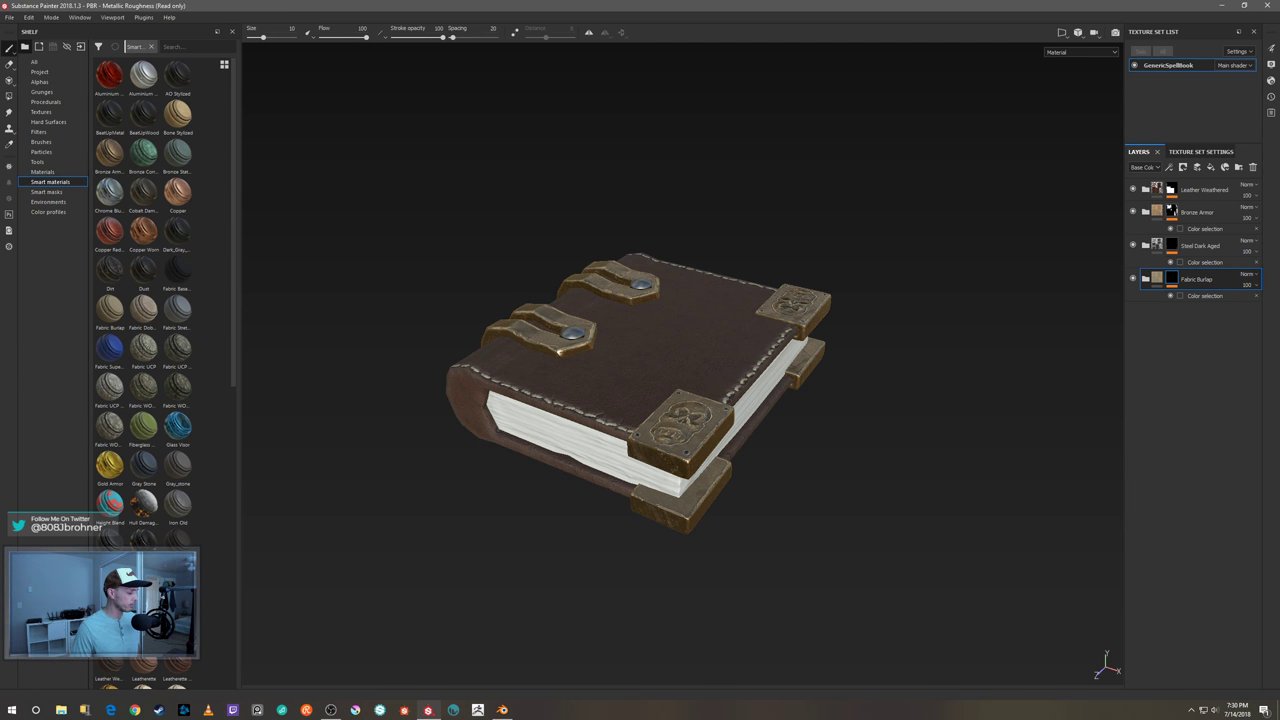
left_click_drag(140, 585, 1175, 320)
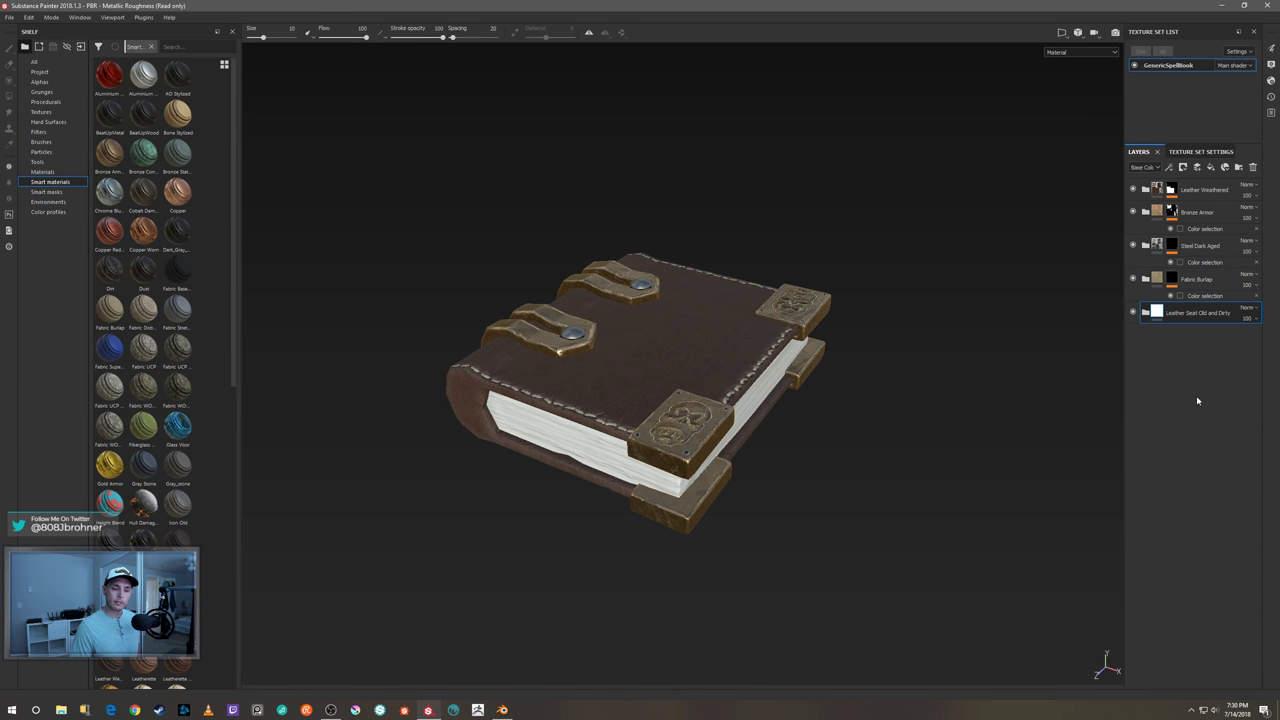
left_click(1148, 313)
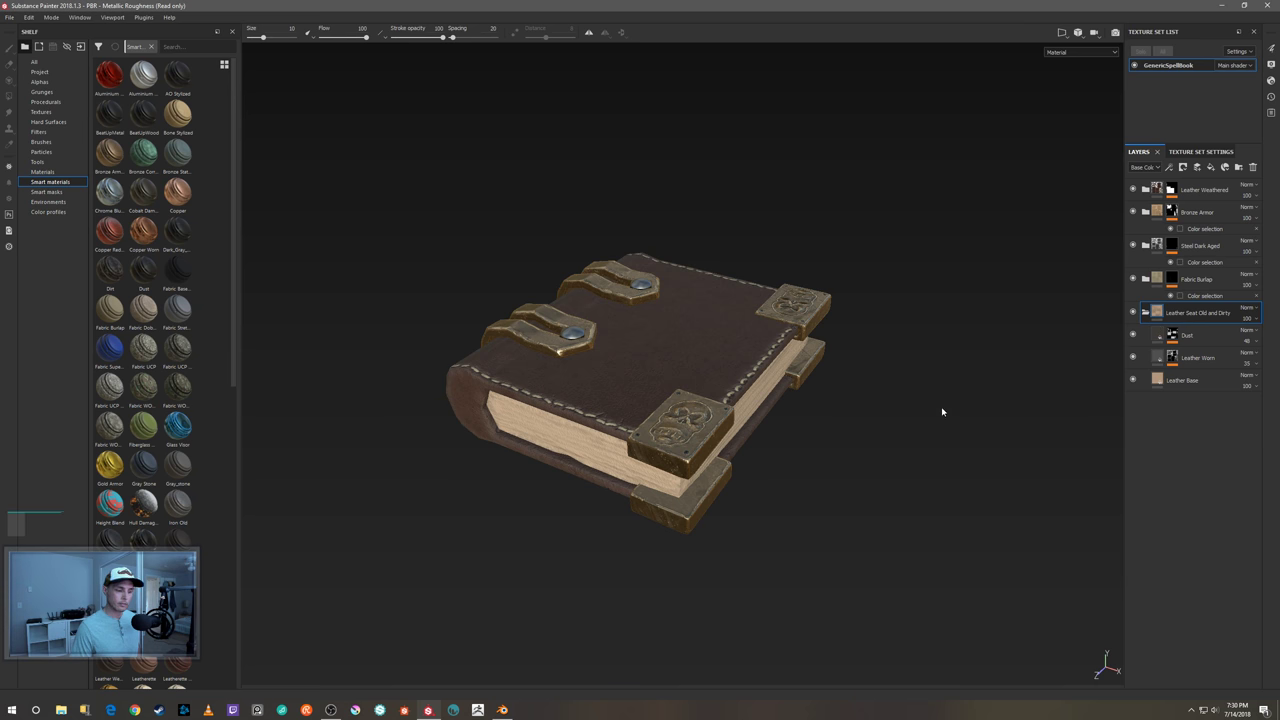
- Change the Leather Base layer's color to a pale cream and turn off its height and metal channels
left_click(1160, 382)
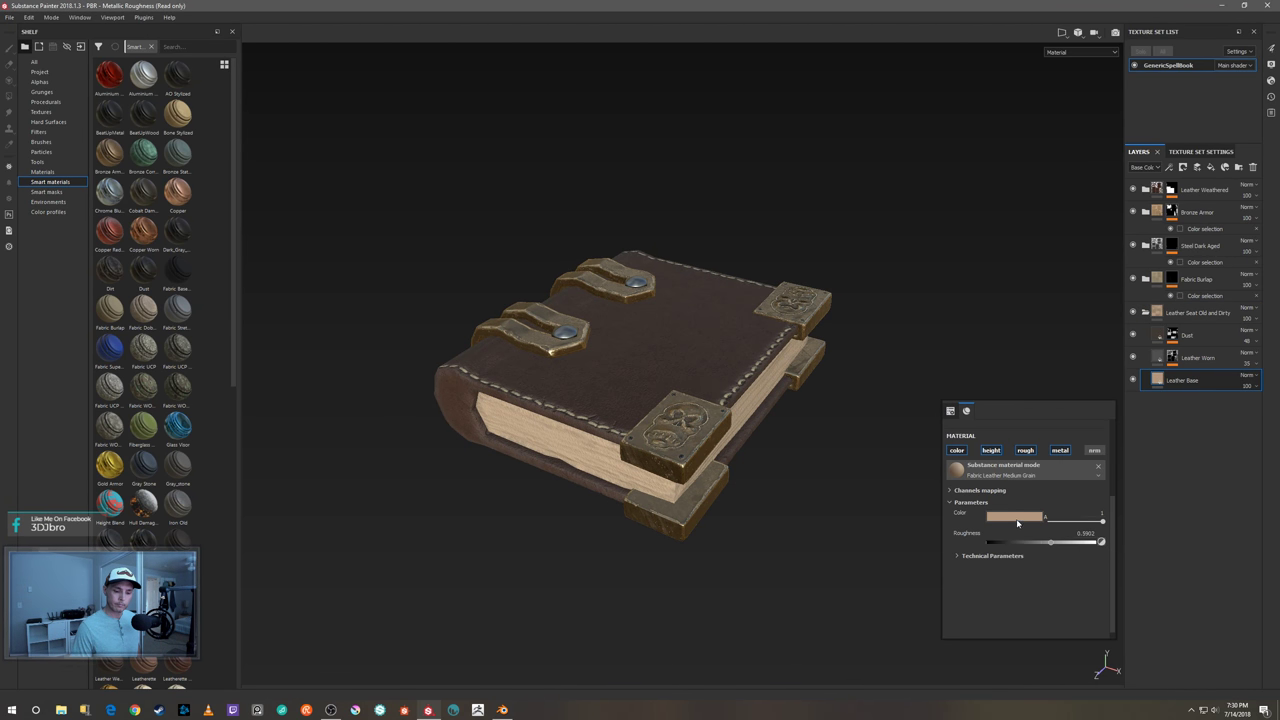
left_click(1016, 516)
left_click_drag(1043, 560, 1034, 542)
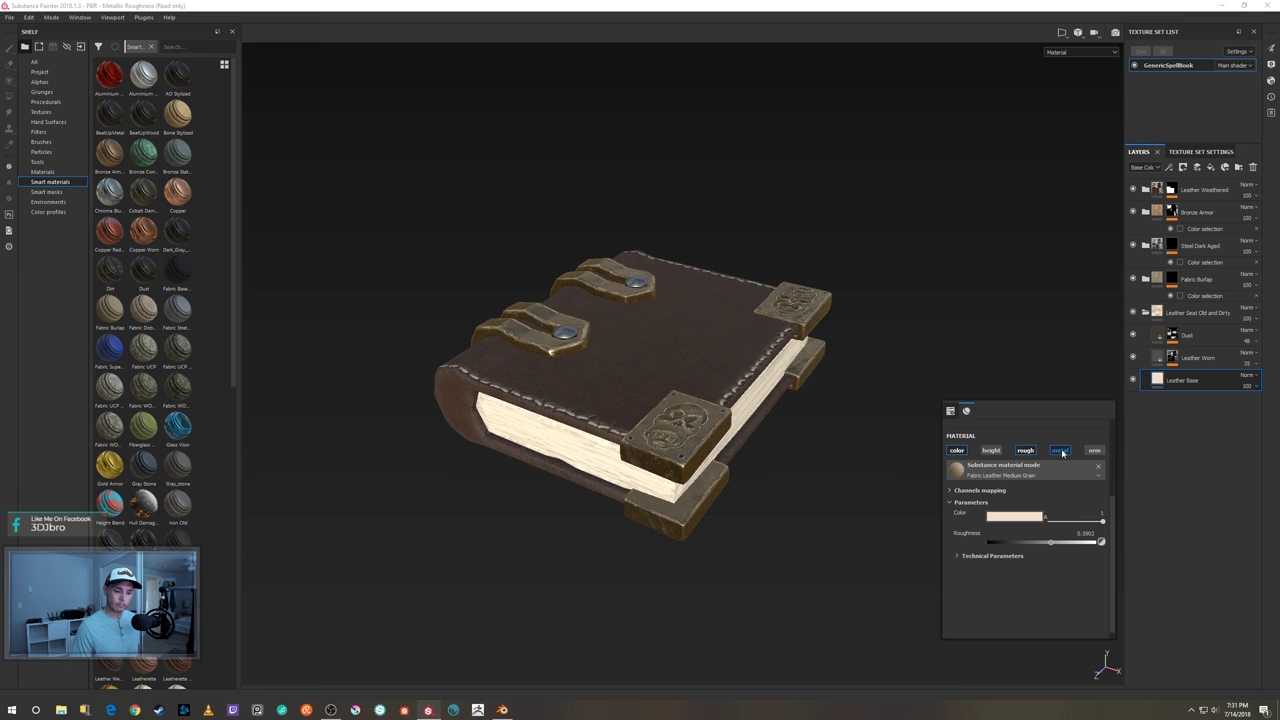
- Mute the Leather Base color of the pages to a value of 0.581 and a saturation of 0.048
left_click(1038, 518)
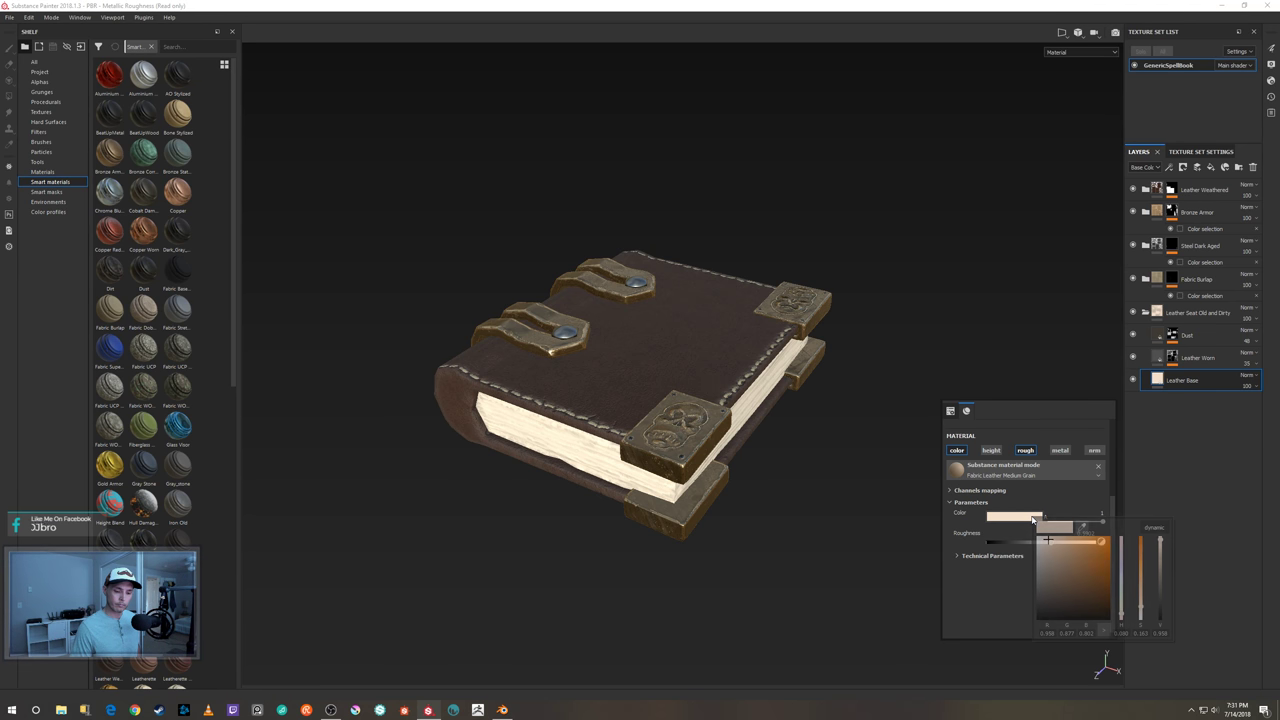
left_click_drag(1160, 541, 1163, 573)
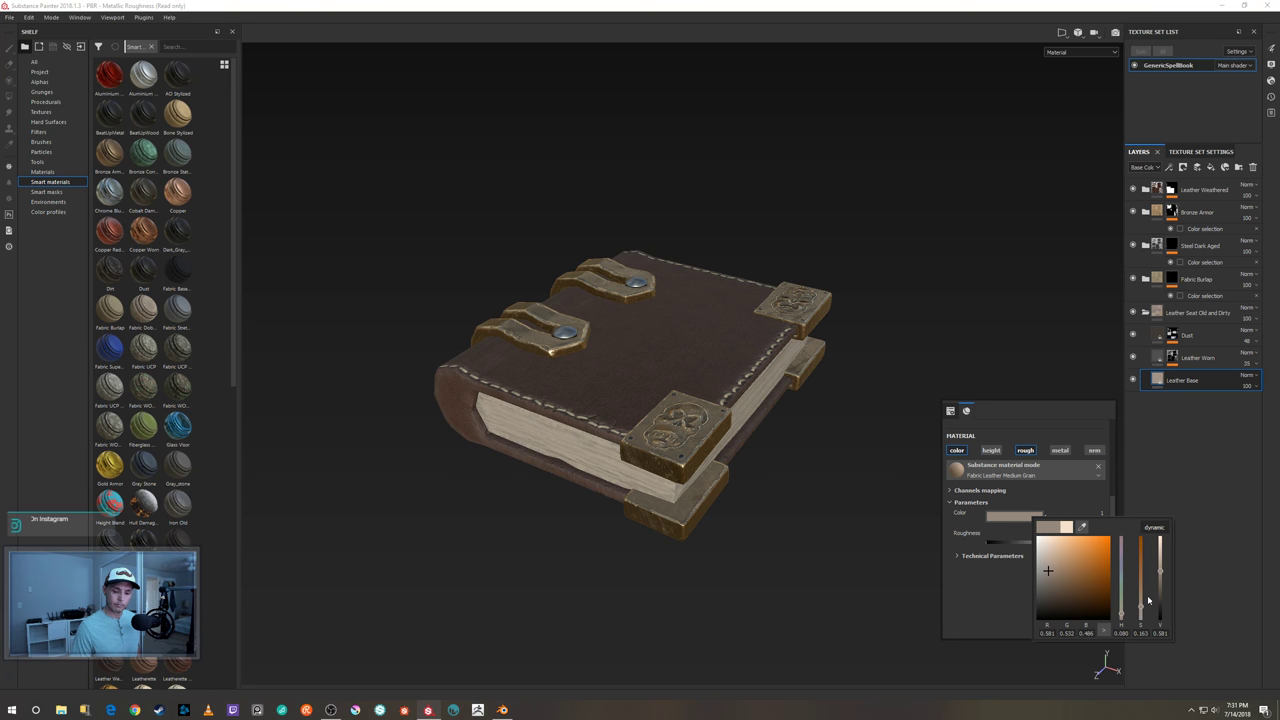
left_click(1143, 613)
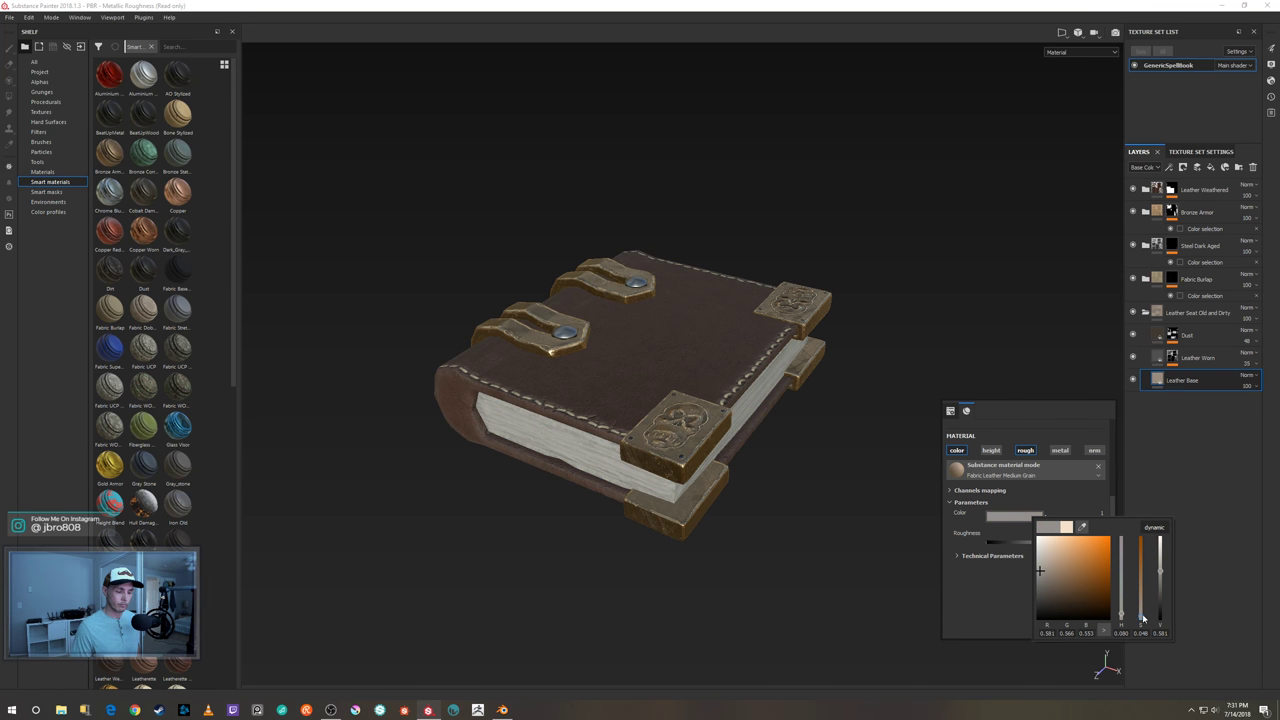
mouse_move(883, 500)
left_mouse_down("alt")
mouse_move(883, 420)
mouse_move(890, 522)
left_mouse_up("alt")
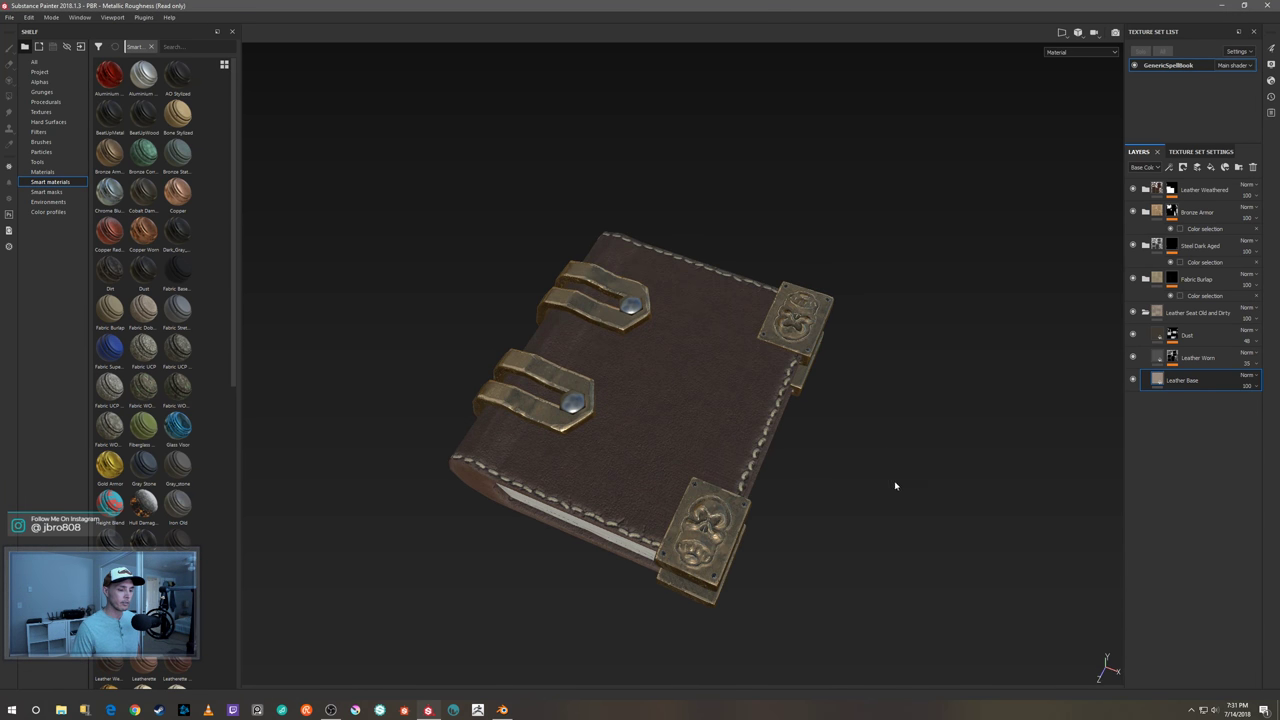
middle_click_drag(903, 494, 929, 431, "alt")
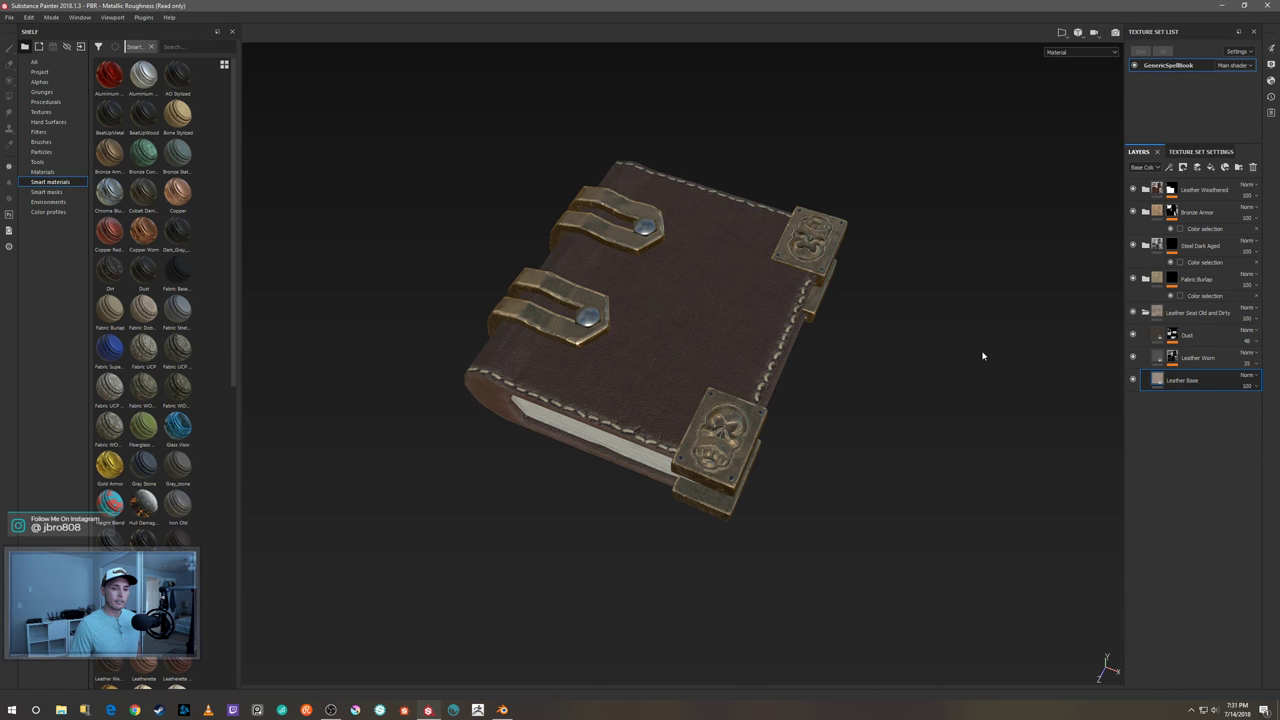
left_click_drag(982, 355, 981, 367, "alt")
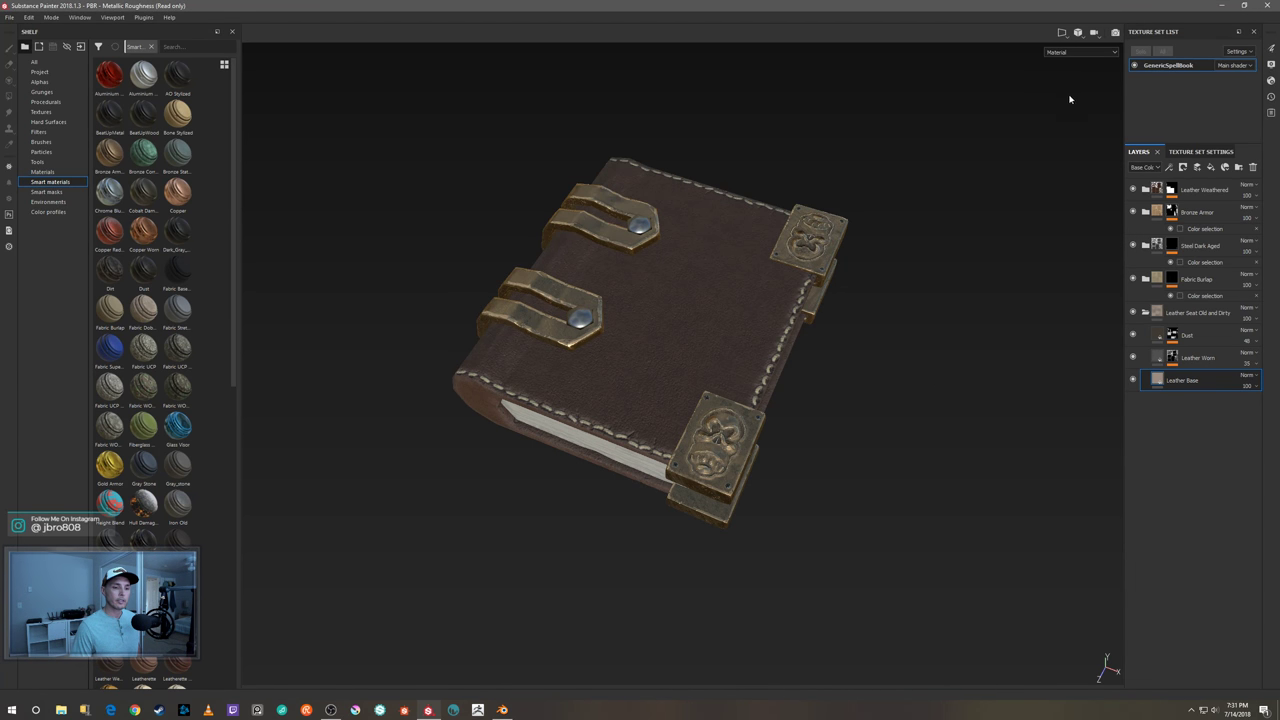
- Display the ID mesh map on the book, check the Normal channel, and return to the ID map
left_click(1067, 53)
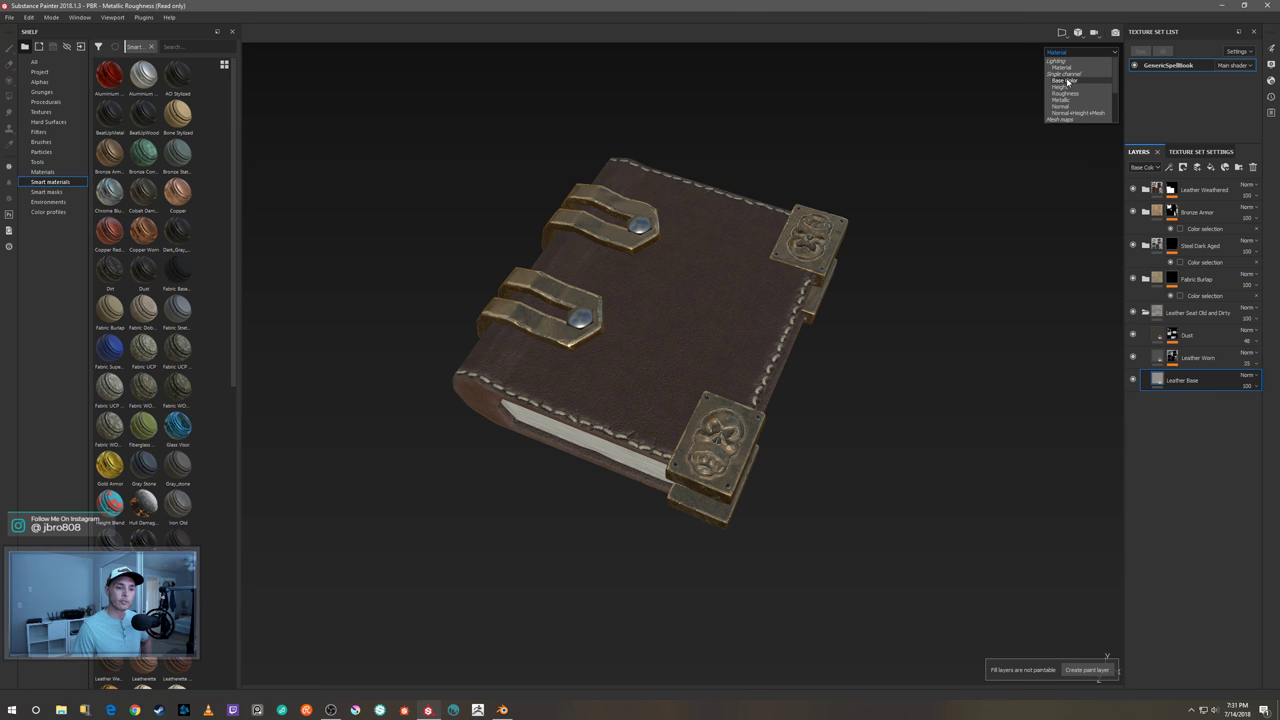
scroll(1066, 85, "down", 3)
left_click(1063, 100)
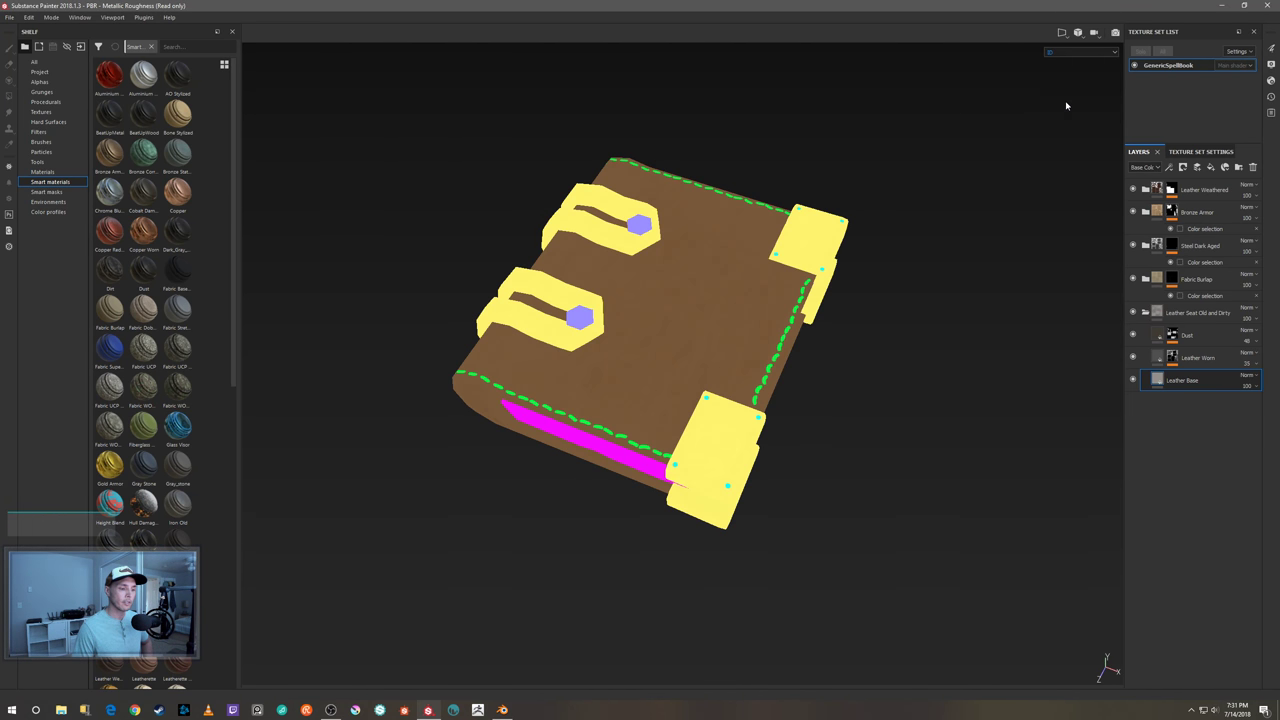
scroll(1072, 75, "up", 3)
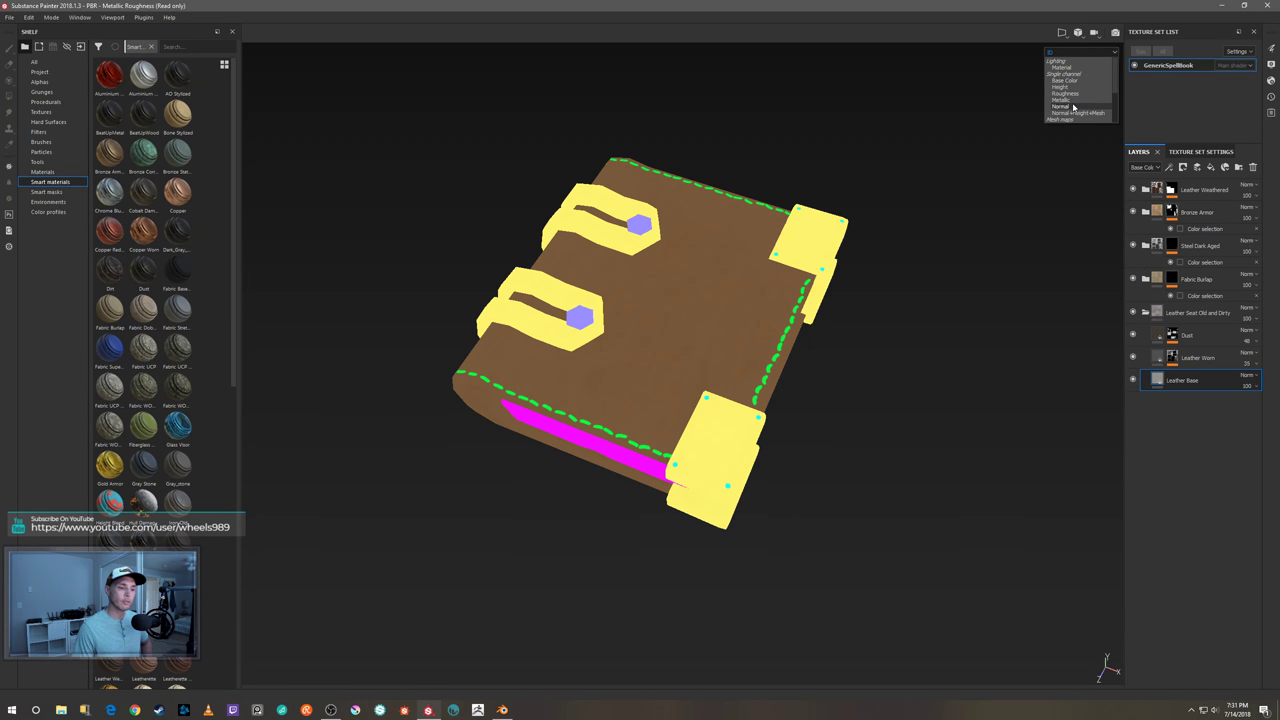
left_click(1062, 106)
left_click(1072, 54)
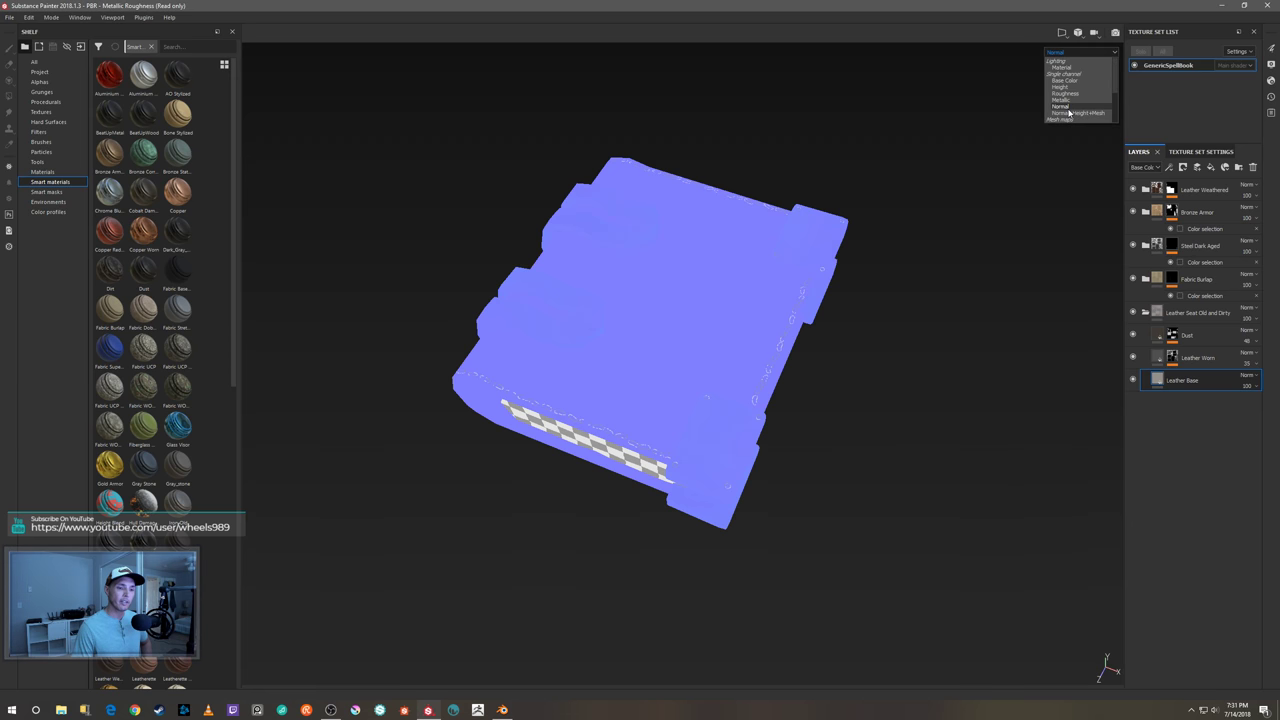
left_click(1061, 115)
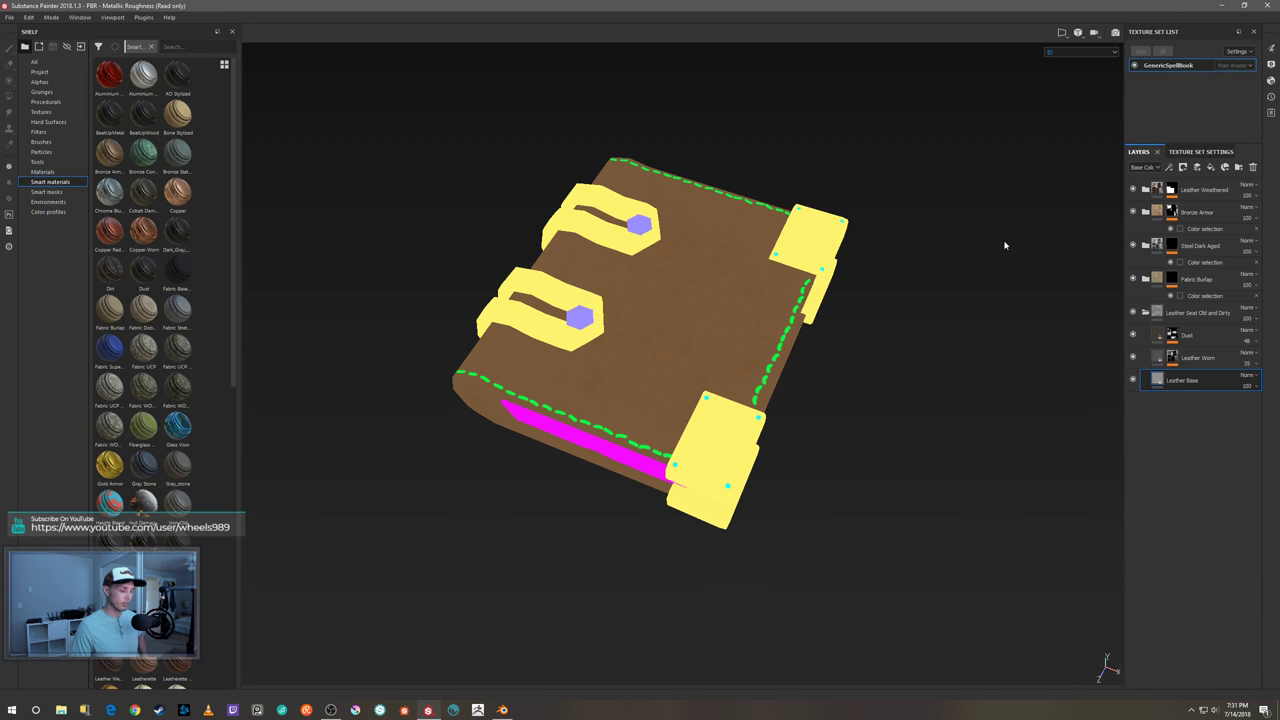
- Examine the ID colors of the cover, clasps, stitching and pages up close, and restore the material view
mouse_move(957, 315)
left_mouse_down("alt")
mouse_move(943, 274)
mouse_move(974, 277)
mouse_move(1014, 326)
mouse_move(966, 319)
left_mouse_up("alt")
scroll(960, 320, "up", 5)
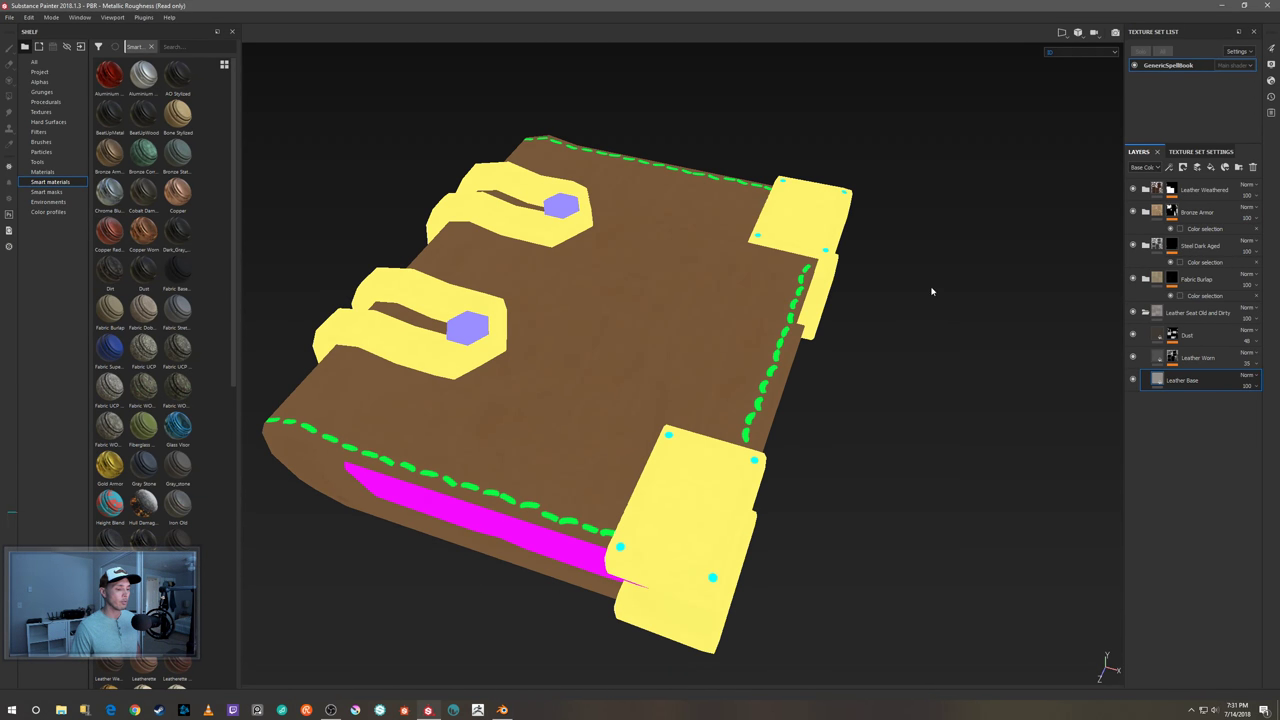
middle_click_drag(866, 320, 1017, 335, "alt")
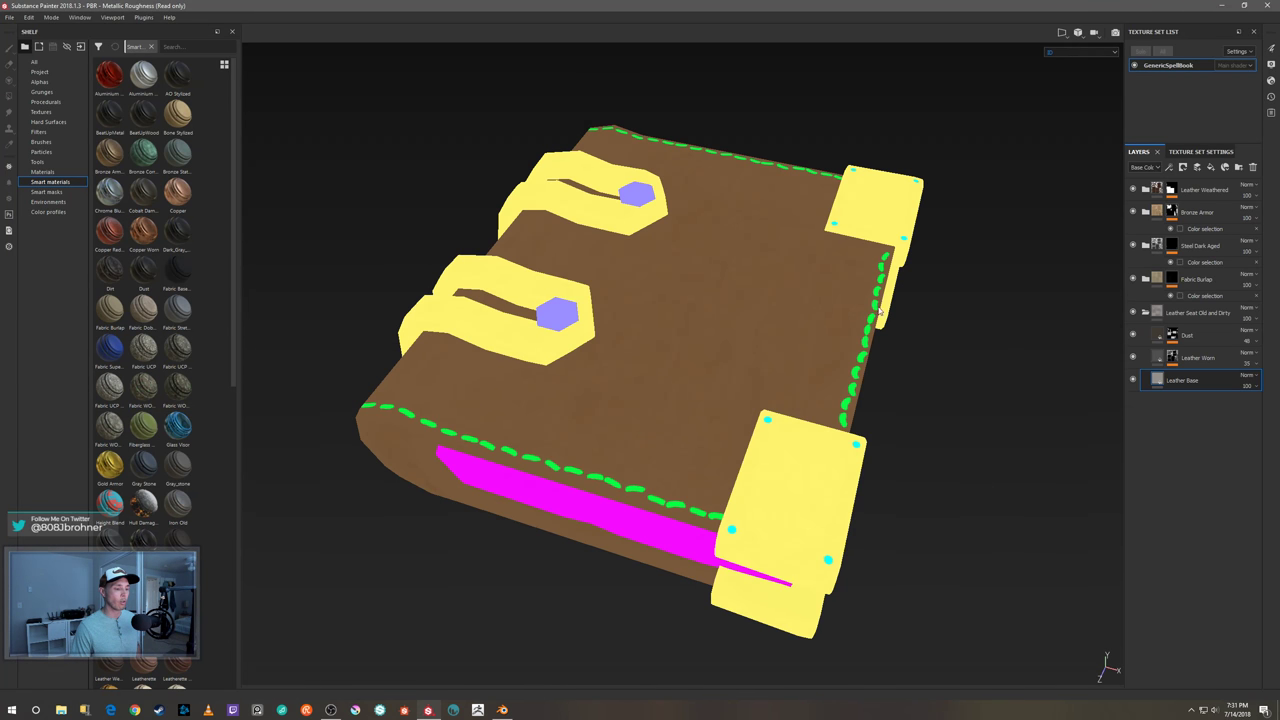
scroll(954, 328, "down", 5)
scroll(954, 328, "up", 5)
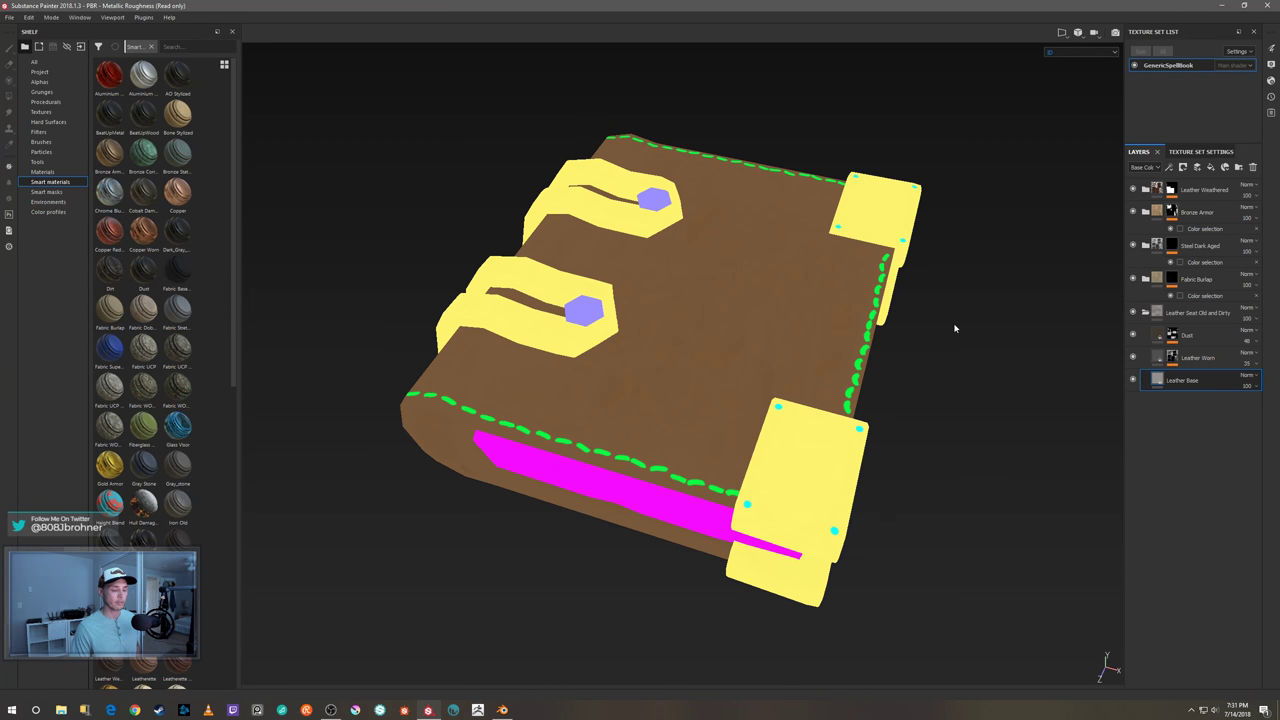
key("m")
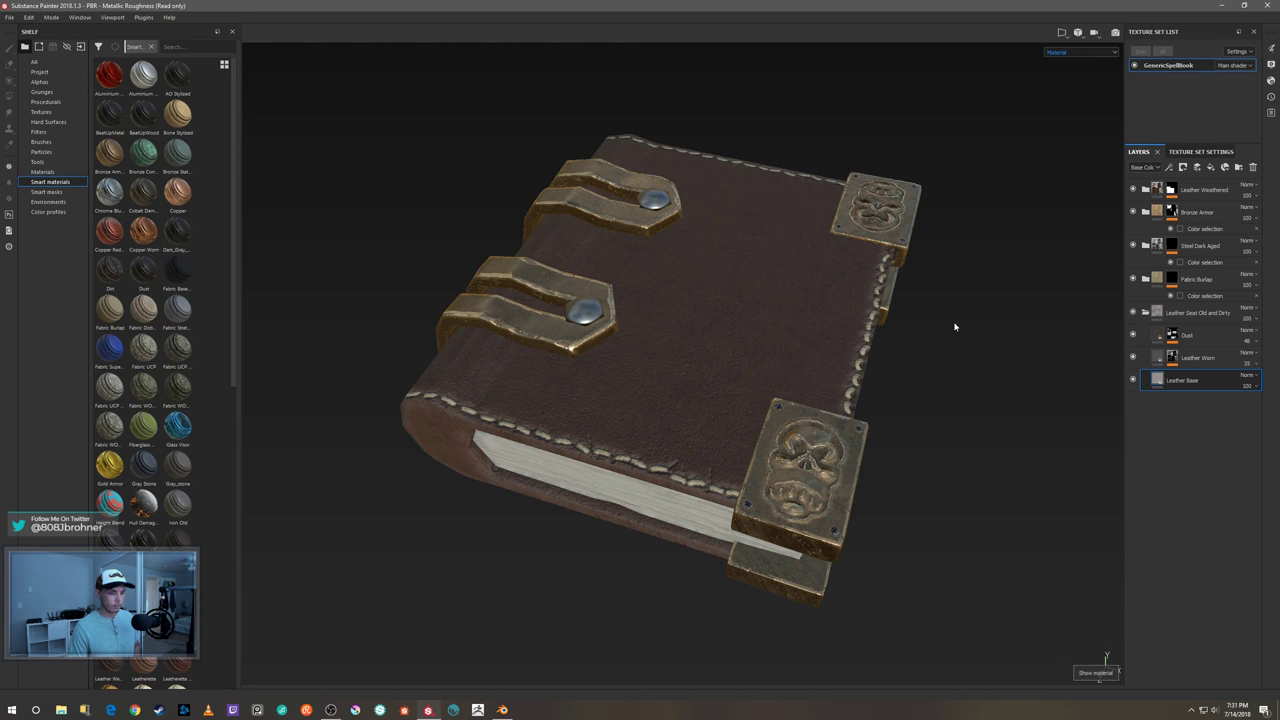
- Switch to Blender and show the layer containing the low-poly book
key("alt+Tab")
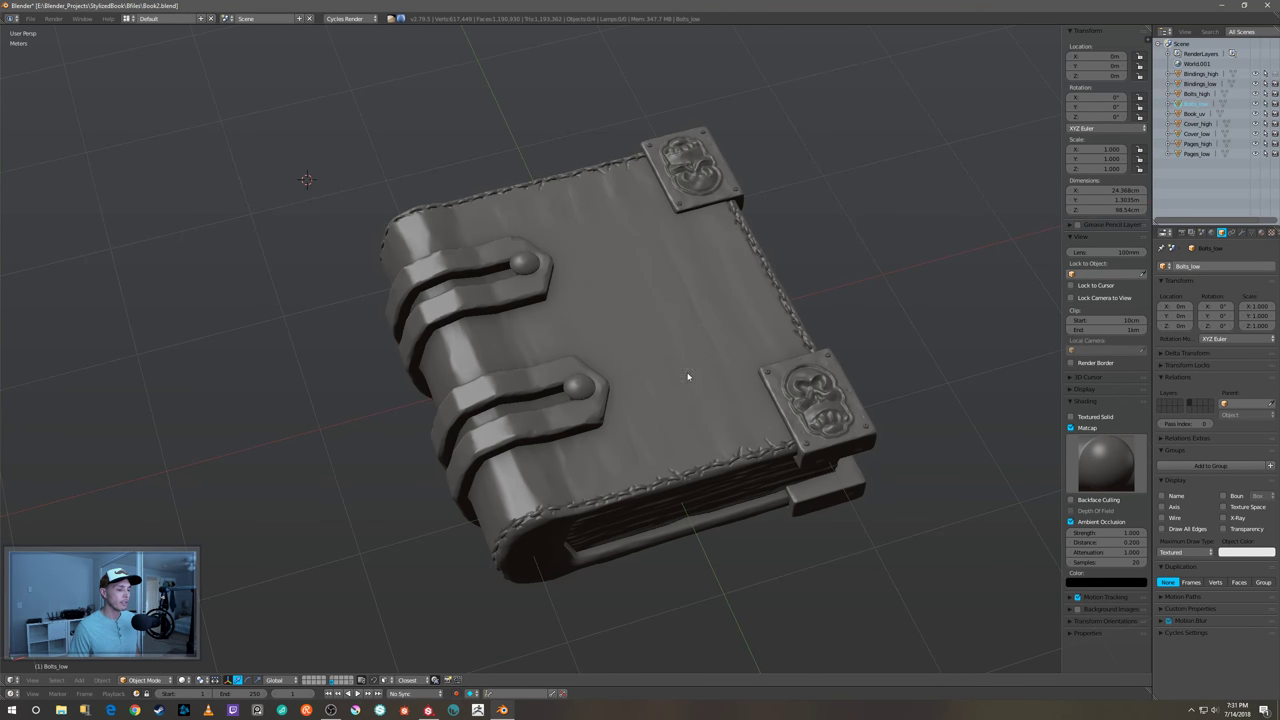
left_click(352, 683)
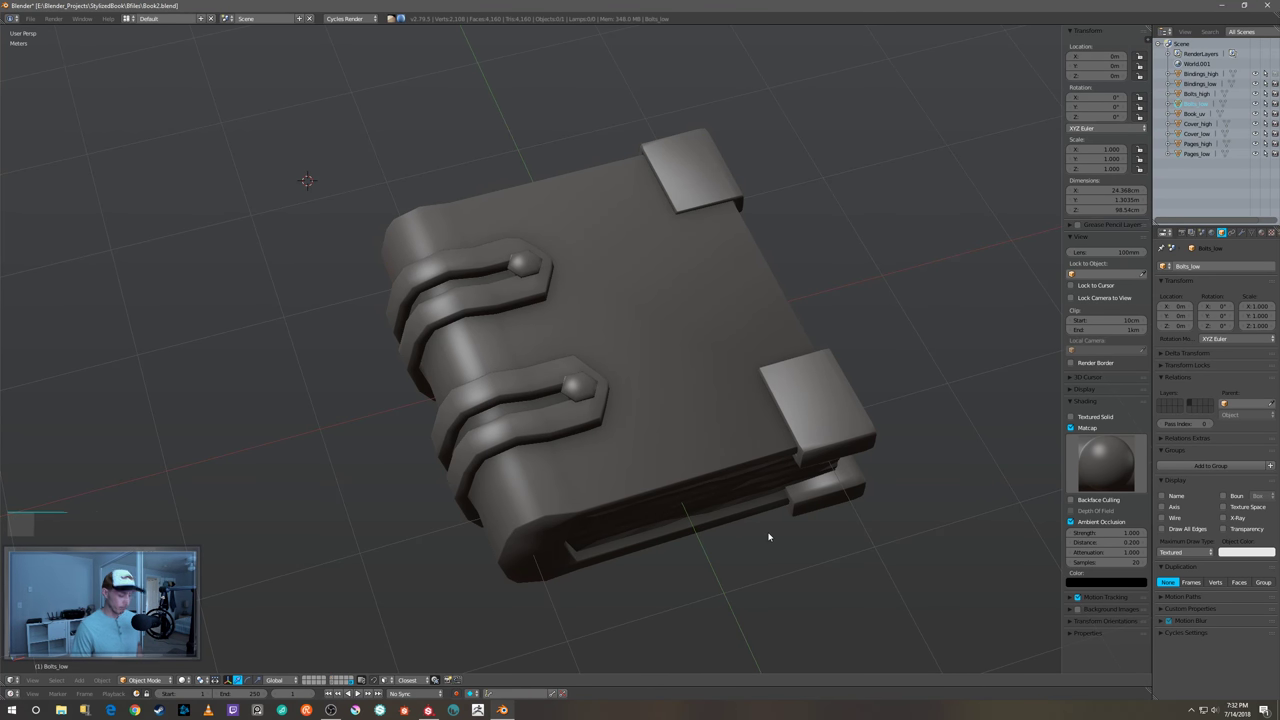
- Select the joined low-poly book mesh, Book_uv, and inspect it from several angles
middle_click_drag(769, 552, 746, 505)
right_click(737, 475)
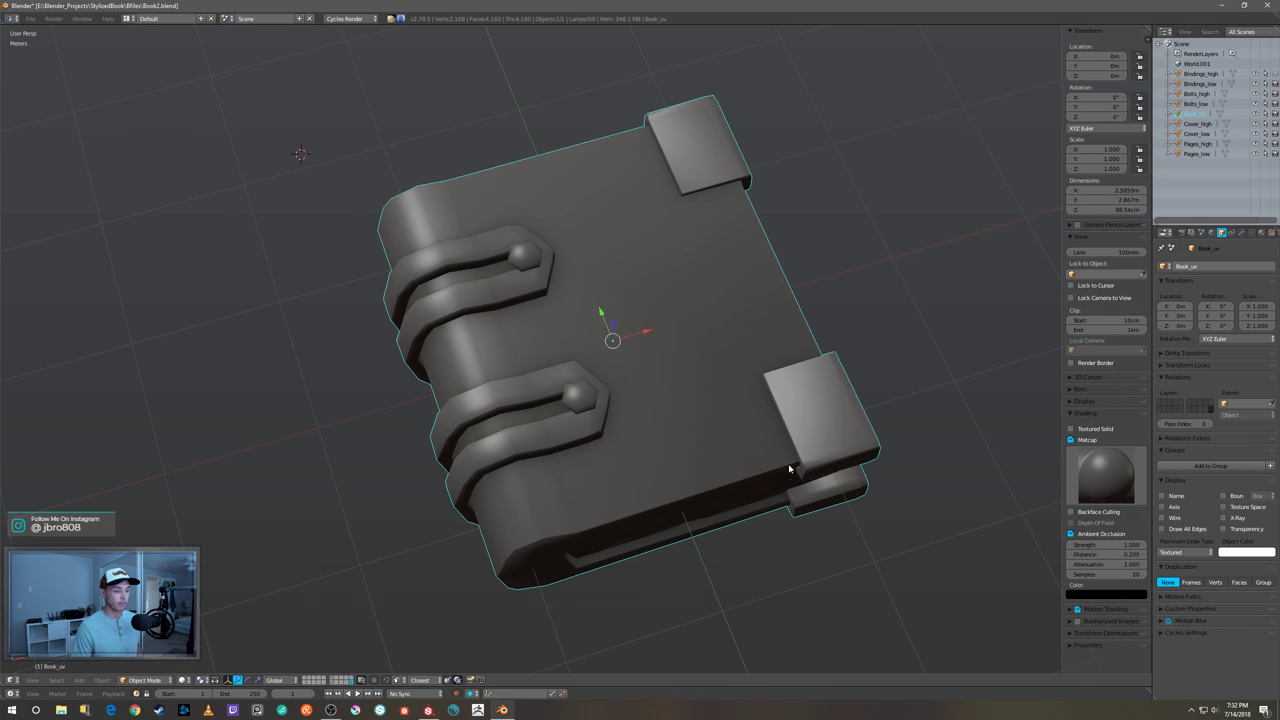
middle_click_drag(789, 466, 783, 452)
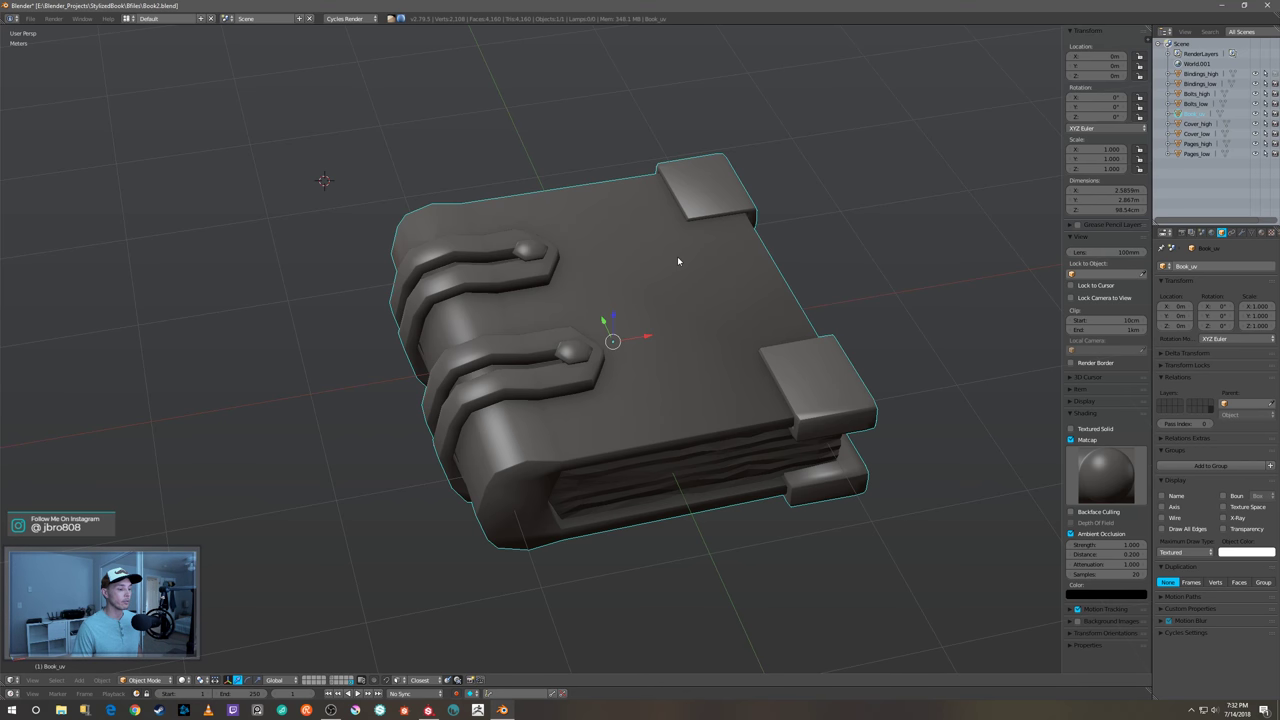
mouse_move(675, 270)
middle_mouse_down()
mouse_move(686, 294)
mouse_move(729, 263)
mouse_move(677, 281)
middle_mouse_up()
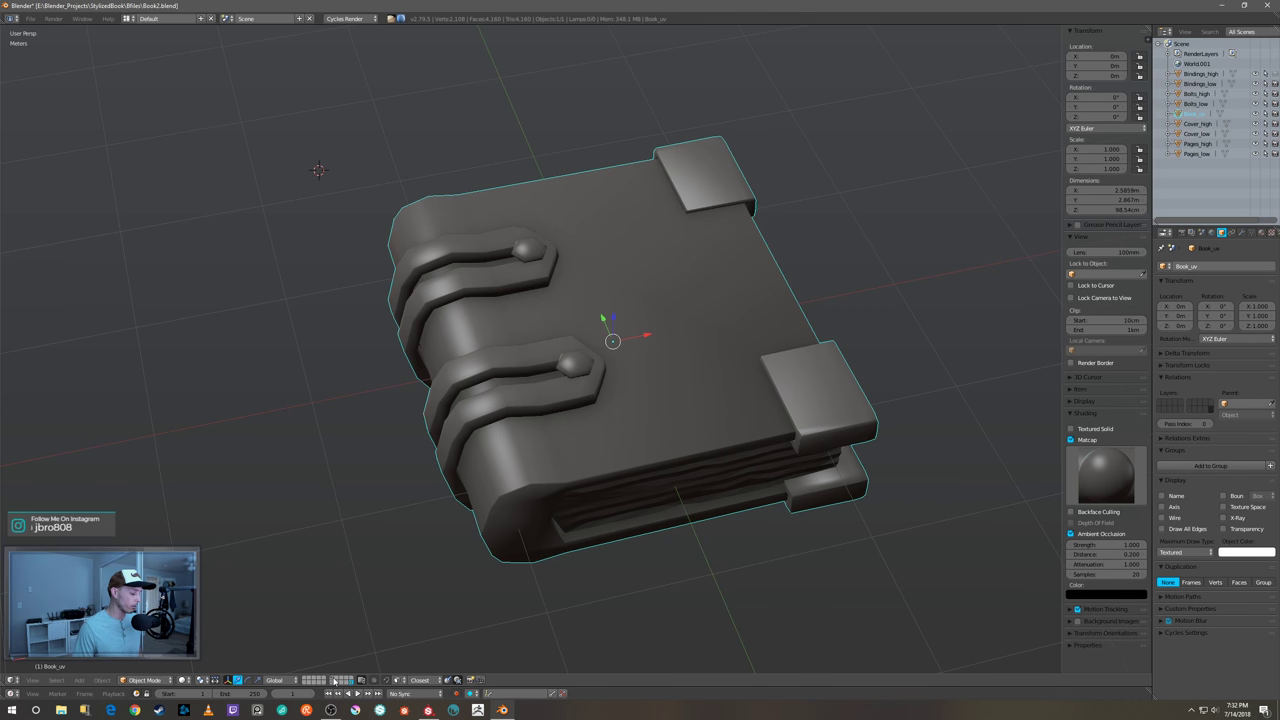
- Show the separate low-poly parts and select Cover_low, Bindings_low and Pages_low one after another
key("a")
right_click(625, 383)
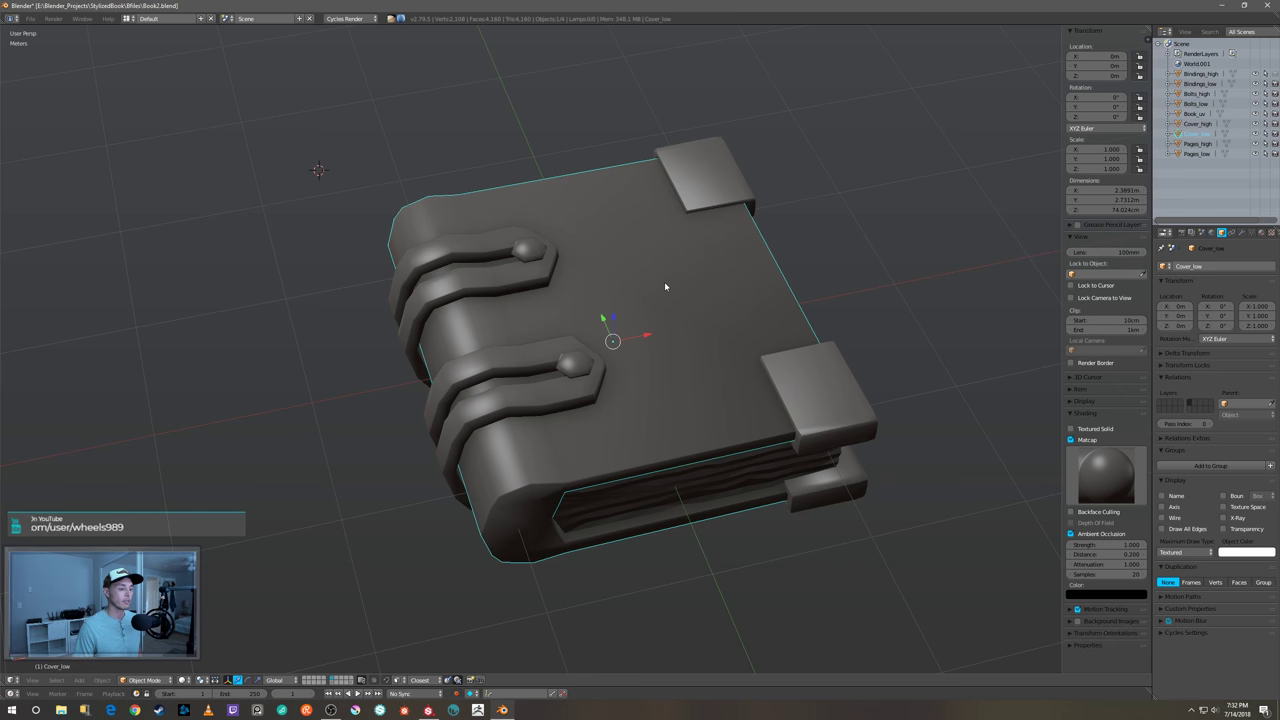
right_click(703, 203)
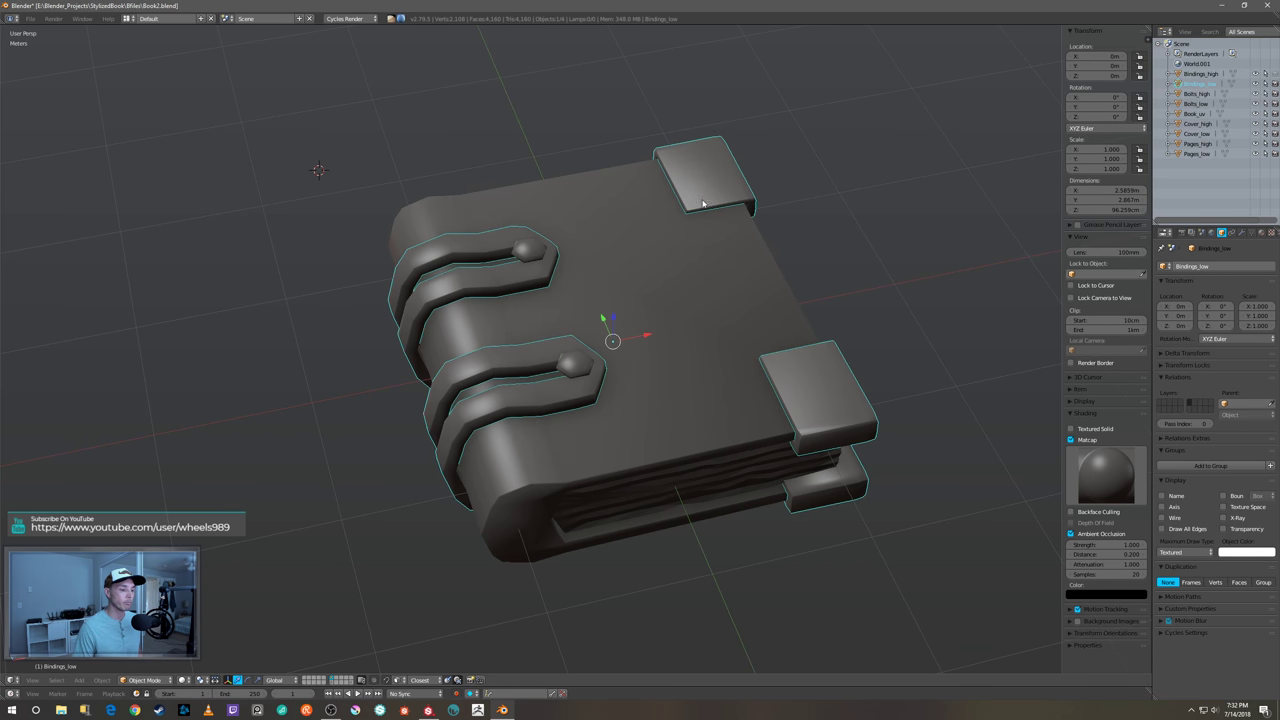
key("a")
right_click(692, 453)
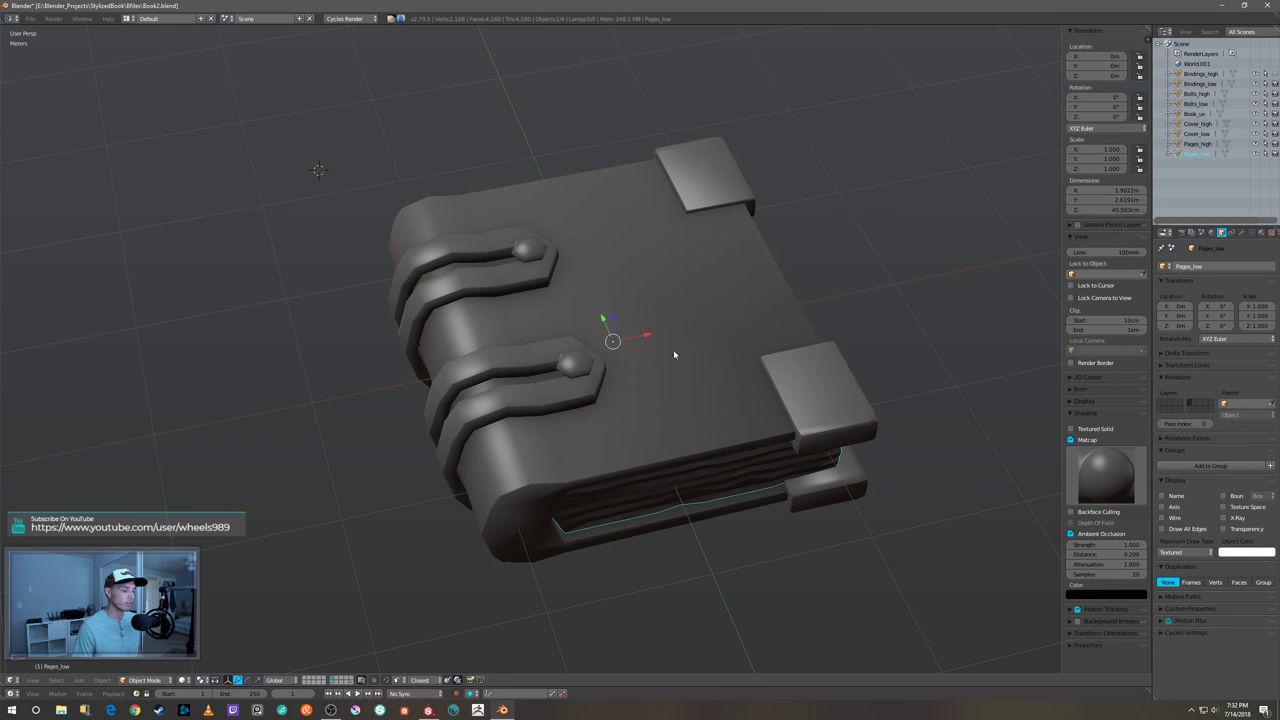
- Show the high-poly layer and select Cover_high, Bindings_high and Pages_high one after another to review the matching names
left_click(333, 682)
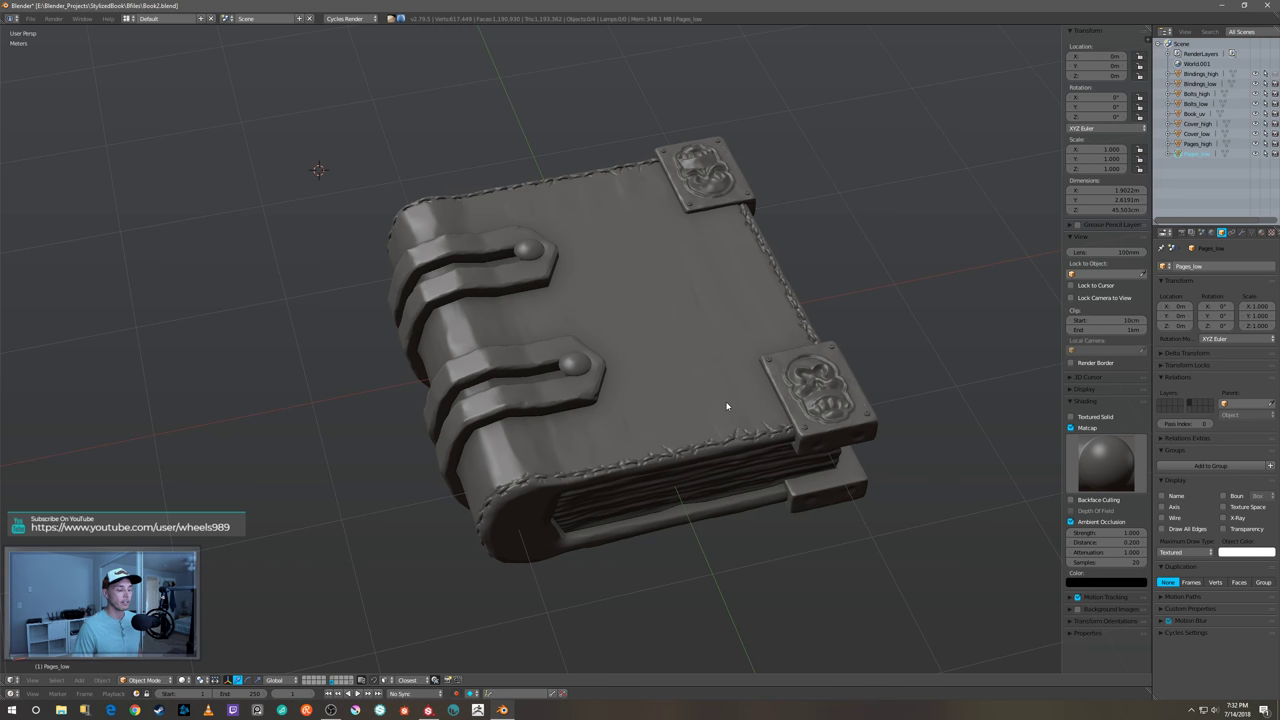
right_click(708, 364)
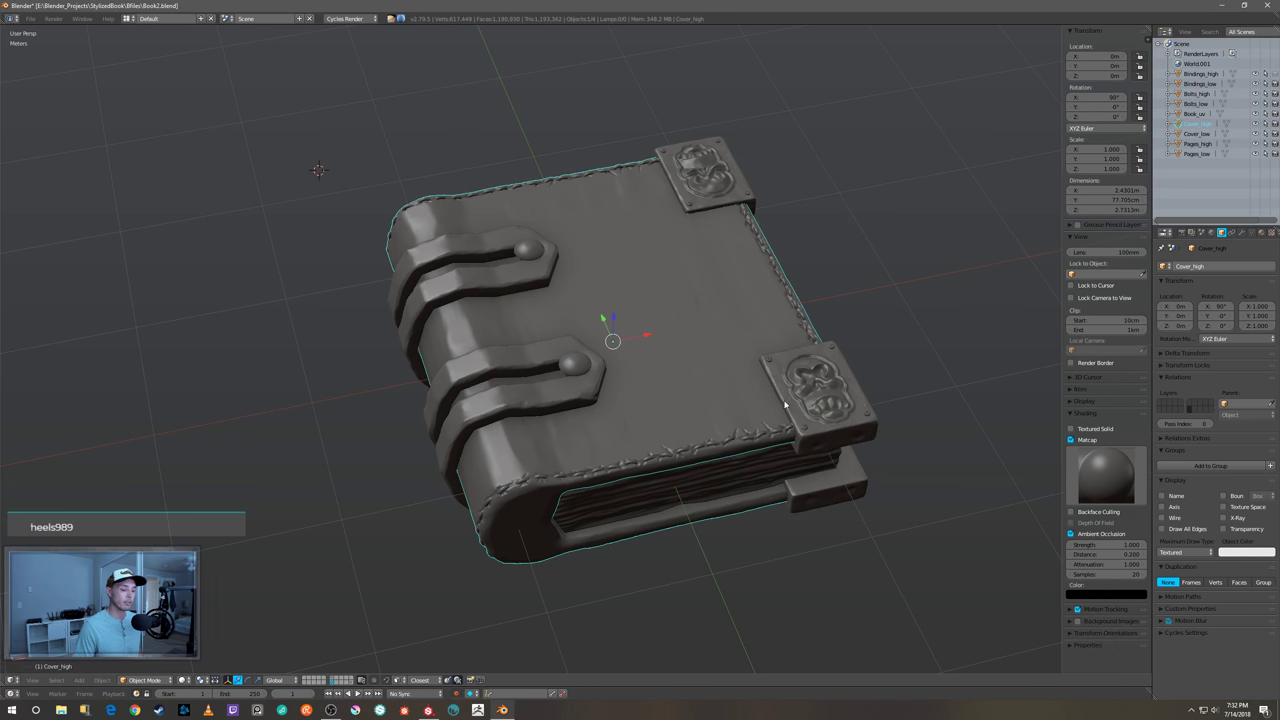
right_click(579, 367)
right_click(579, 382)
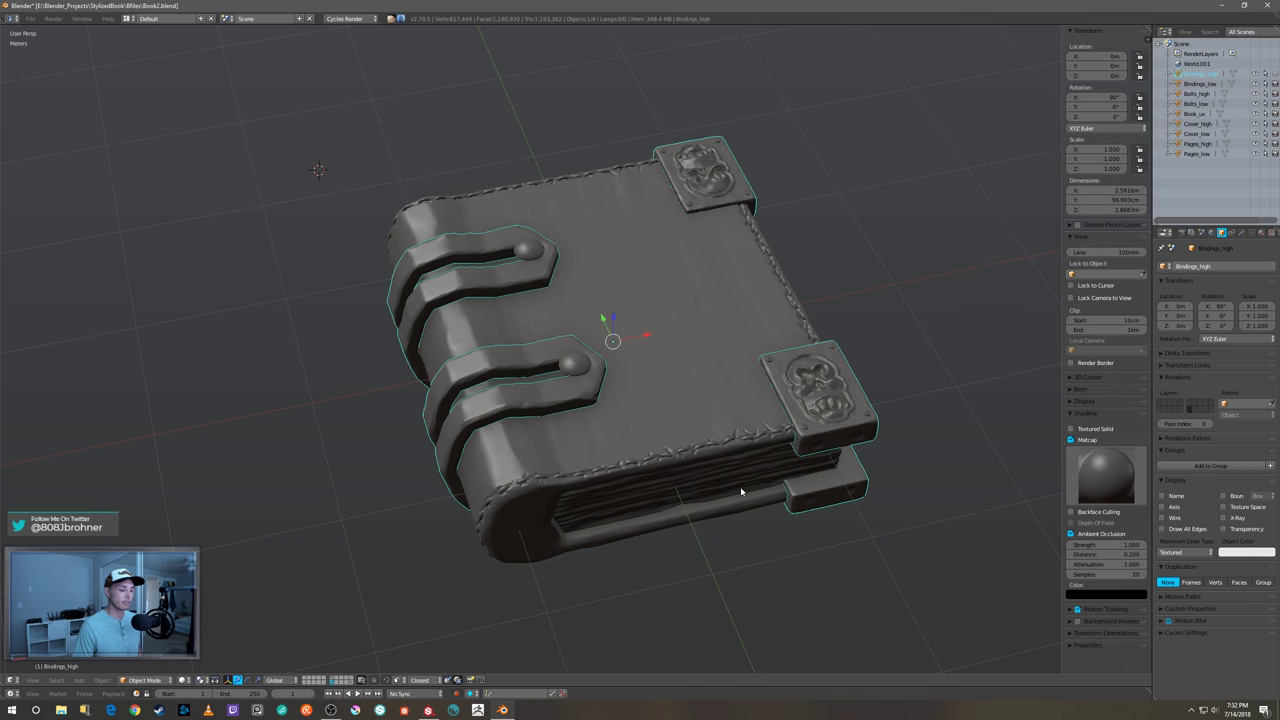
right_click(700, 495)
middle_click_drag(933, 356, 905, 360)
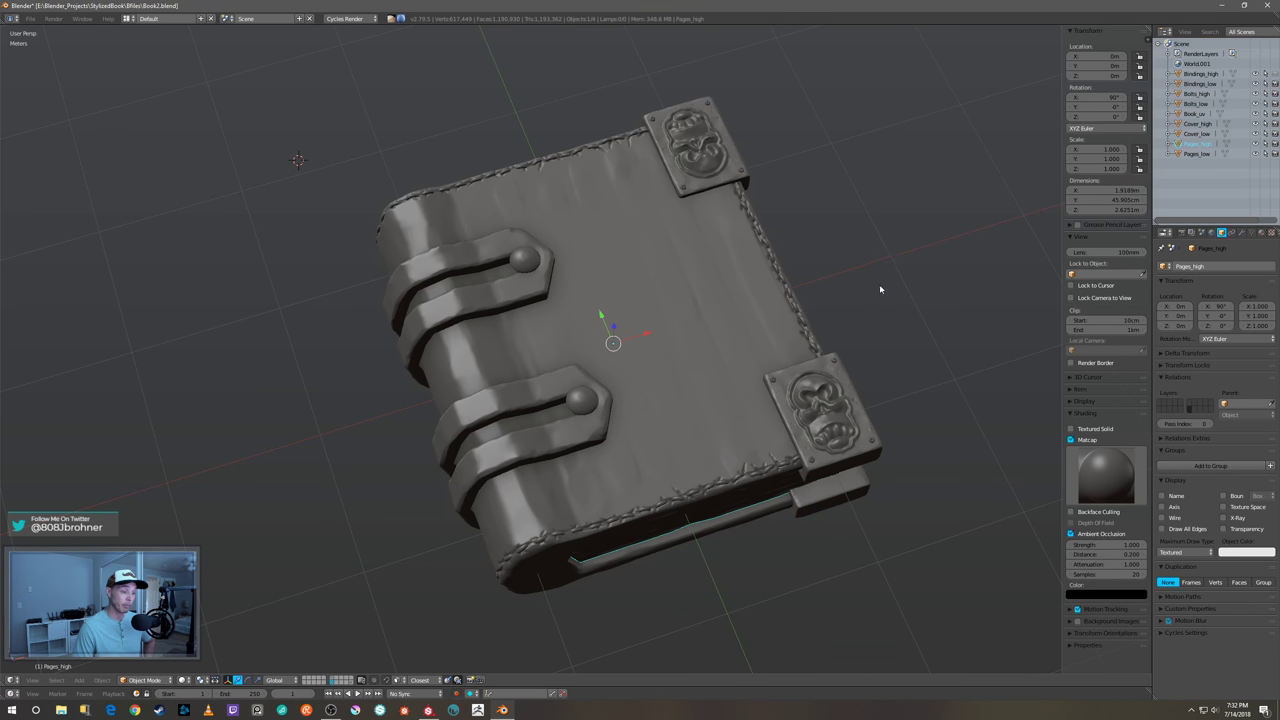
mouse_move(890, 271)
middle_mouse_down()
mouse_move(880, 260)
mouse_move(885, 286)
middle_mouse_up()
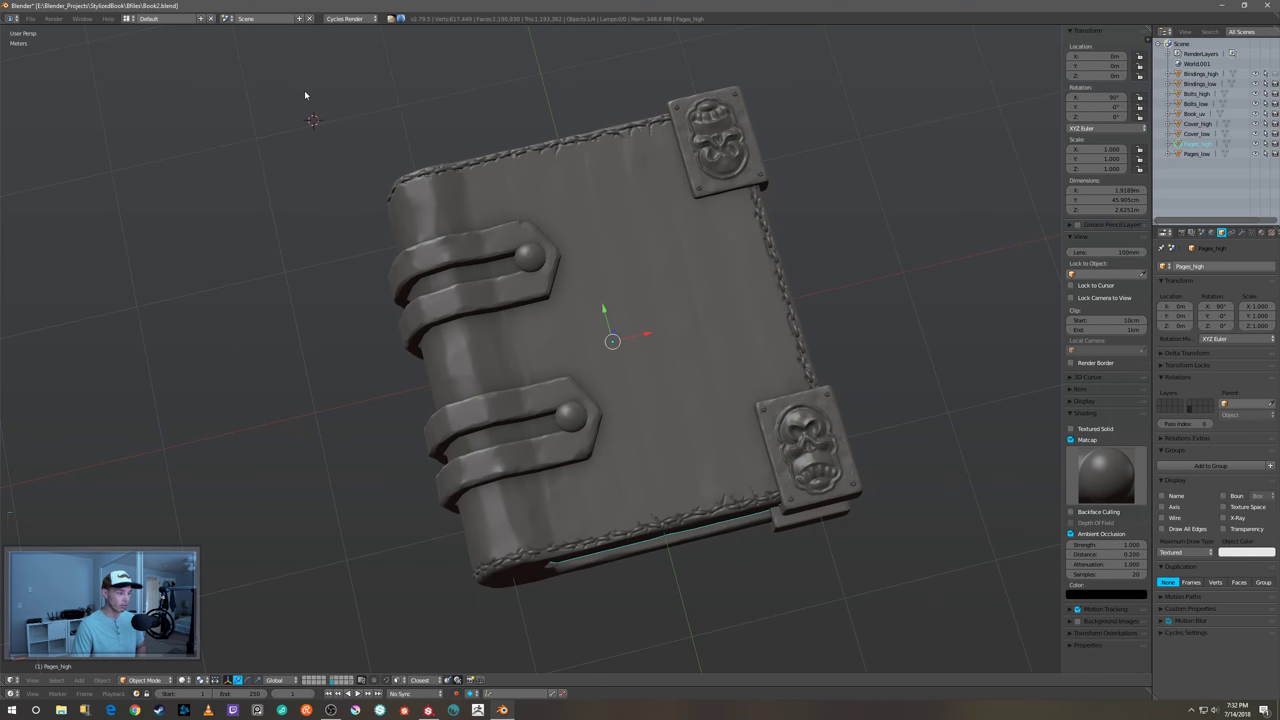
- Draw a box around the entire high-poly book and clear it again
key("ctrl+b")
left_click_drag(314, 74, 976, 592)
key("ctrl+alt+b")
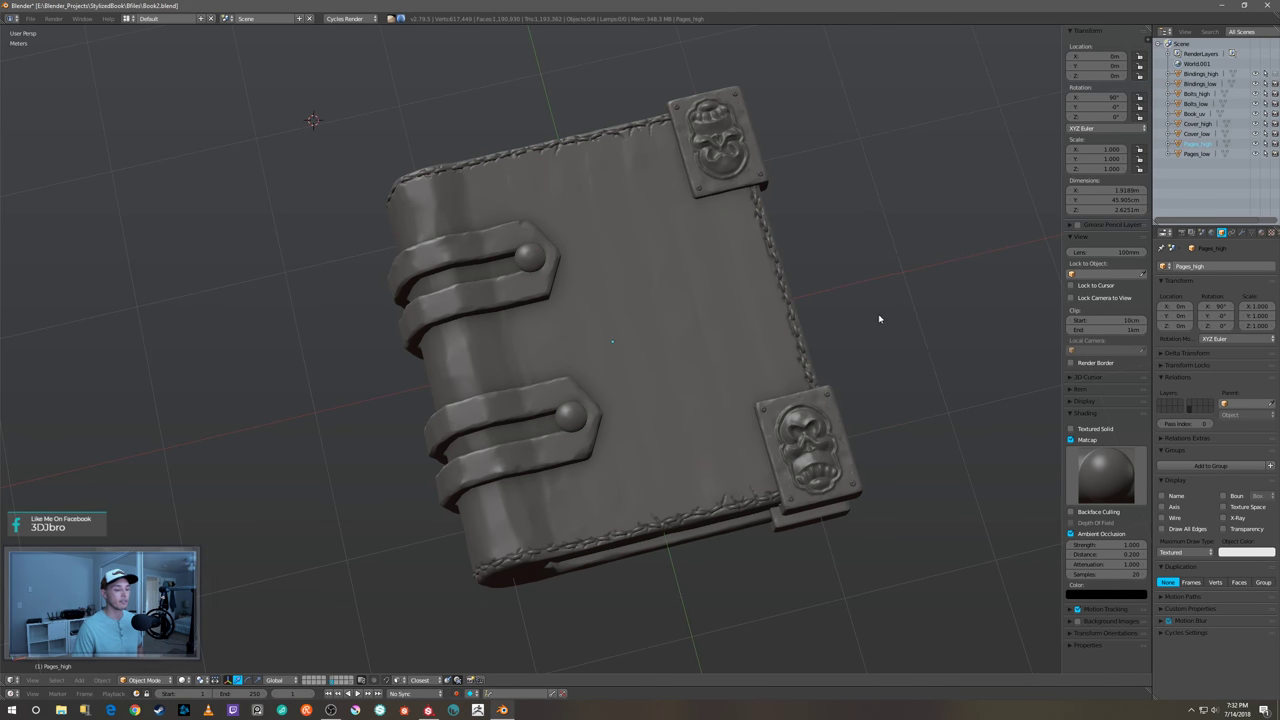
middle_click_drag(877, 312, 886, 298)
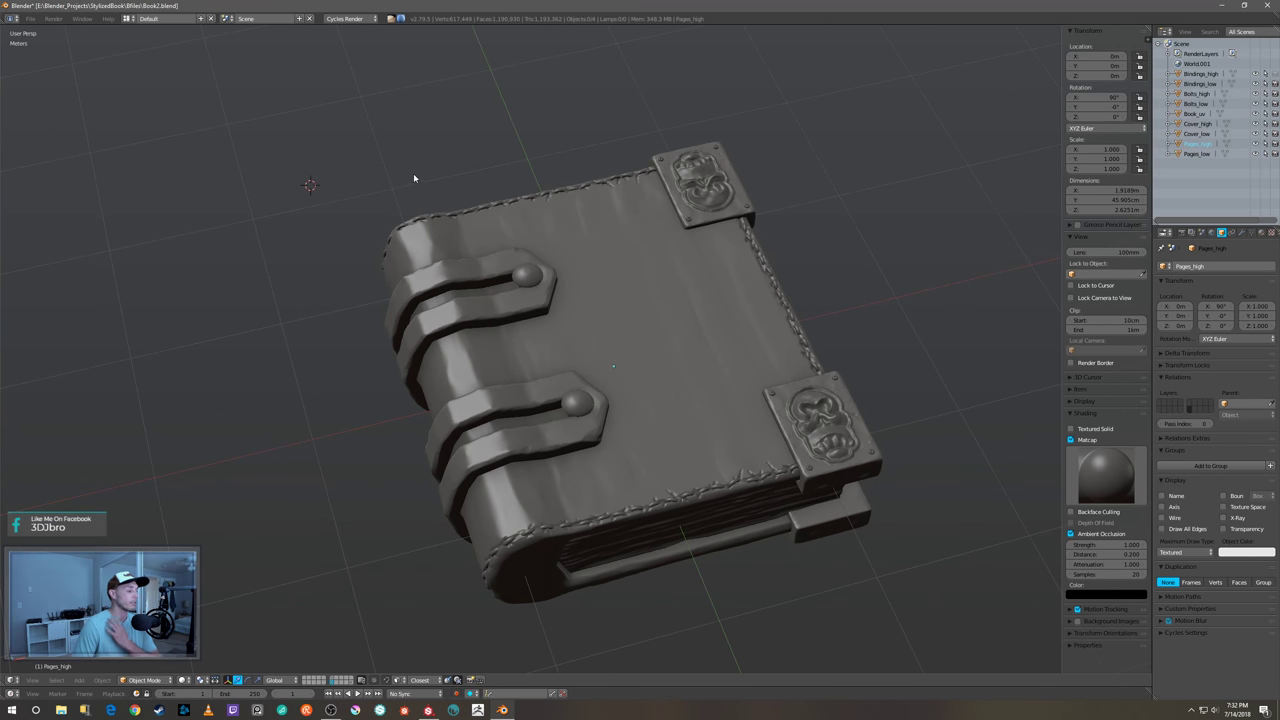
- Open the FBX export file browser for the book's BFiles folder and cancel without exporting
left_click(31, 18)
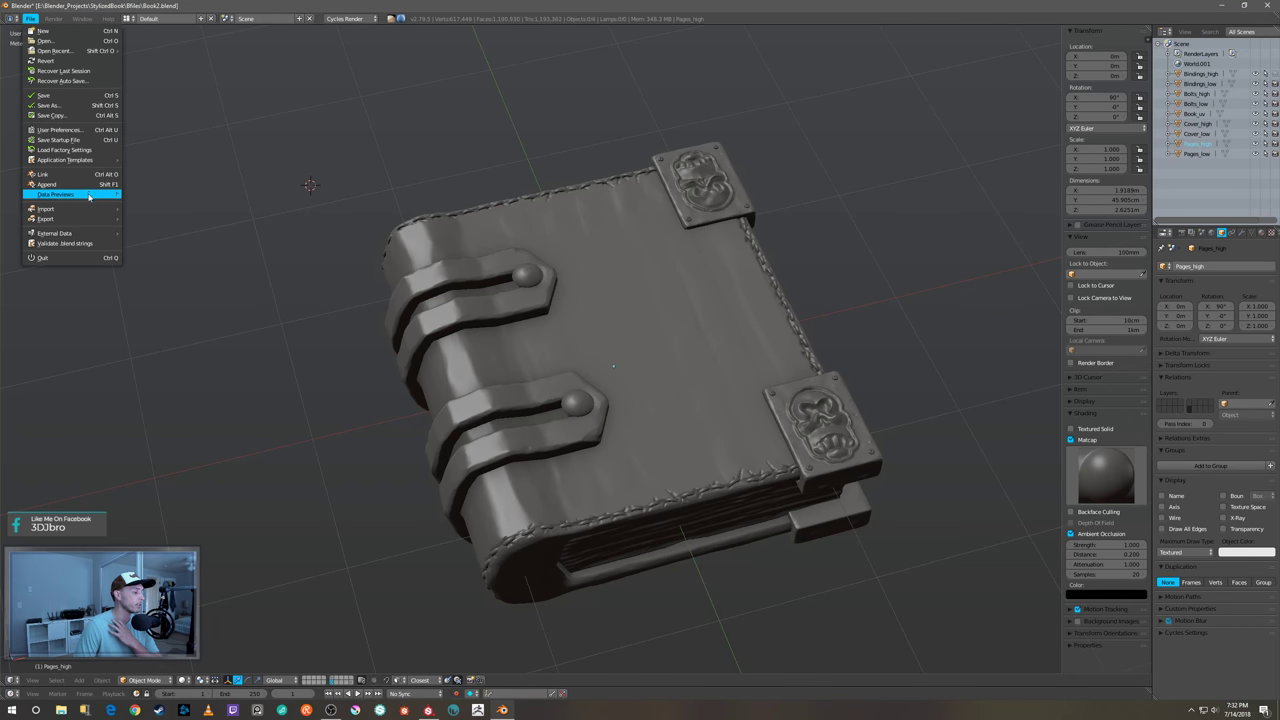
mouse_move(116, 223)
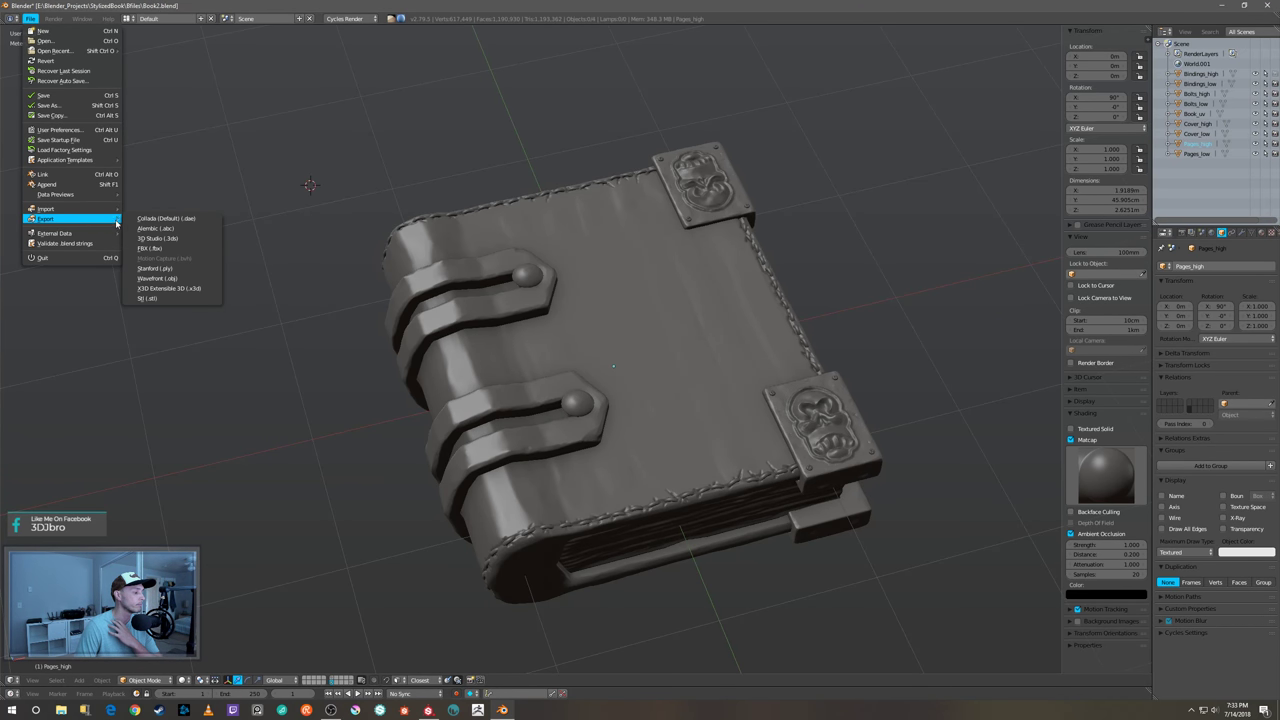
left_click(150, 248)
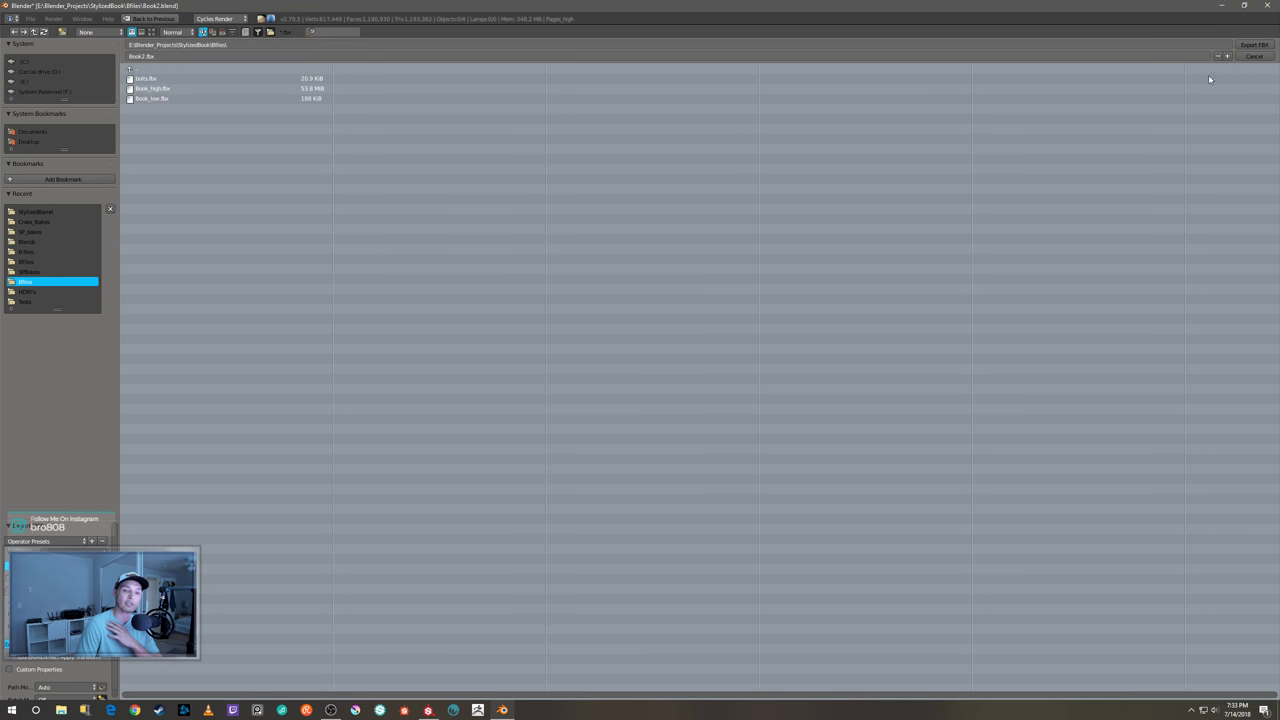
left_click(1253, 57)
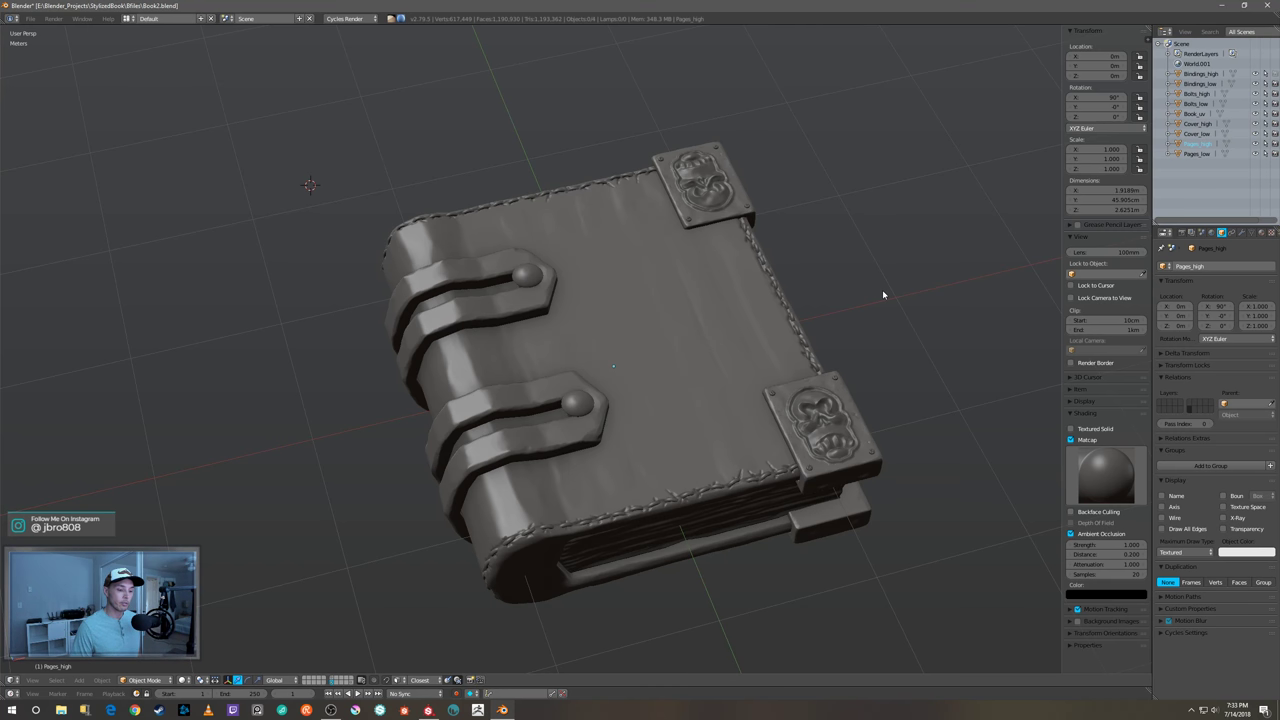
- Switch to Substance Painter, open the mesh map baking settings of the GenericSpellBook texture set, and check the output size options
key("alt+Tab")
left_click(688, 328)
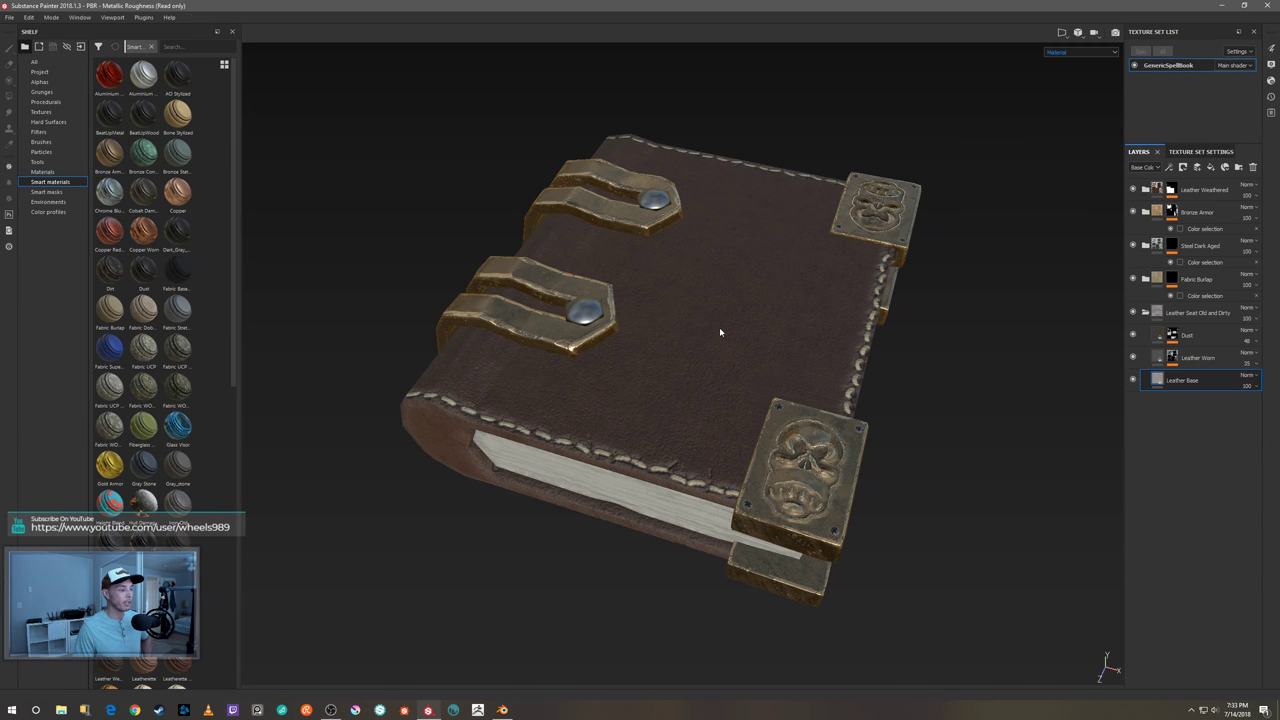
left_click(1200, 151)
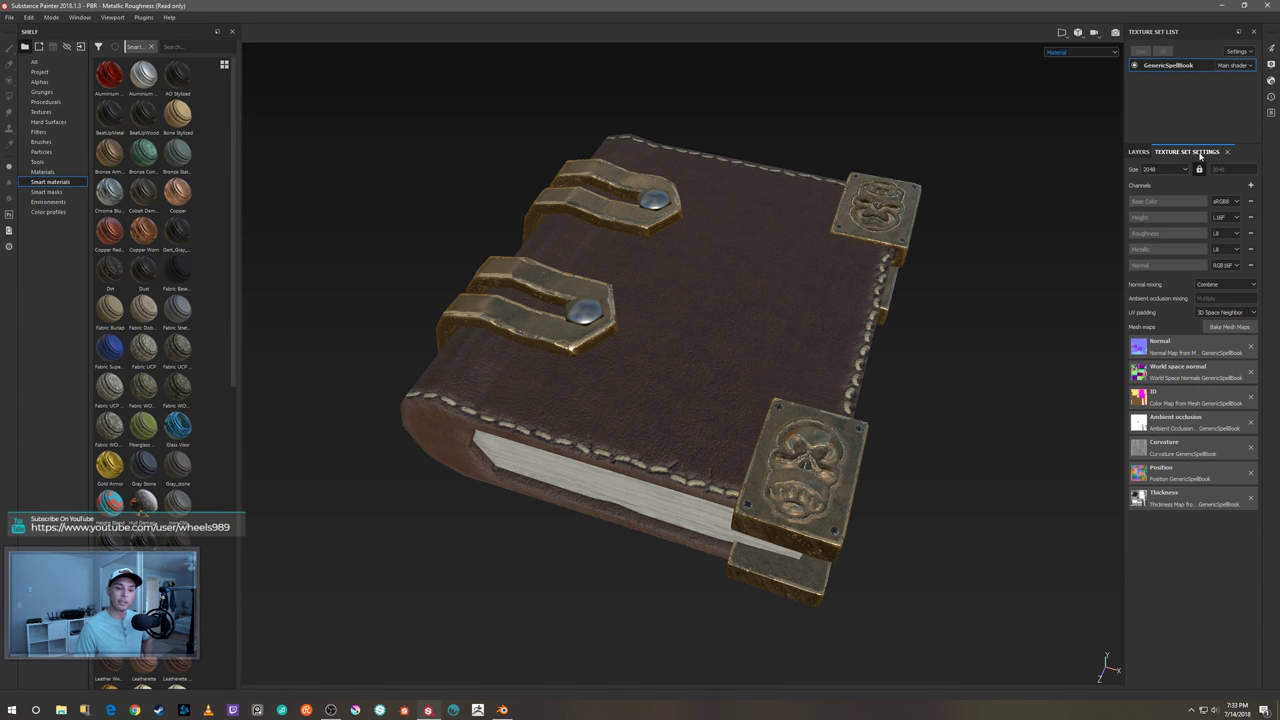
left_click(1245, 329)
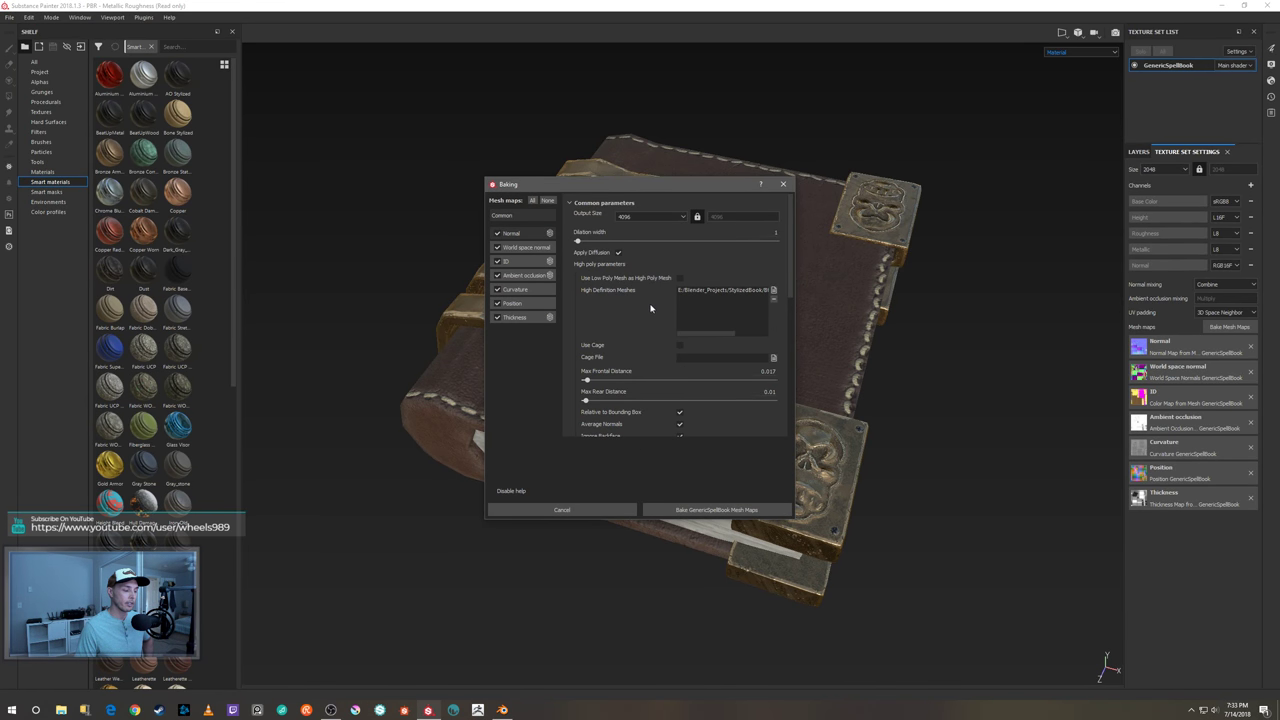
left_click(667, 218)
left_click(667, 218)
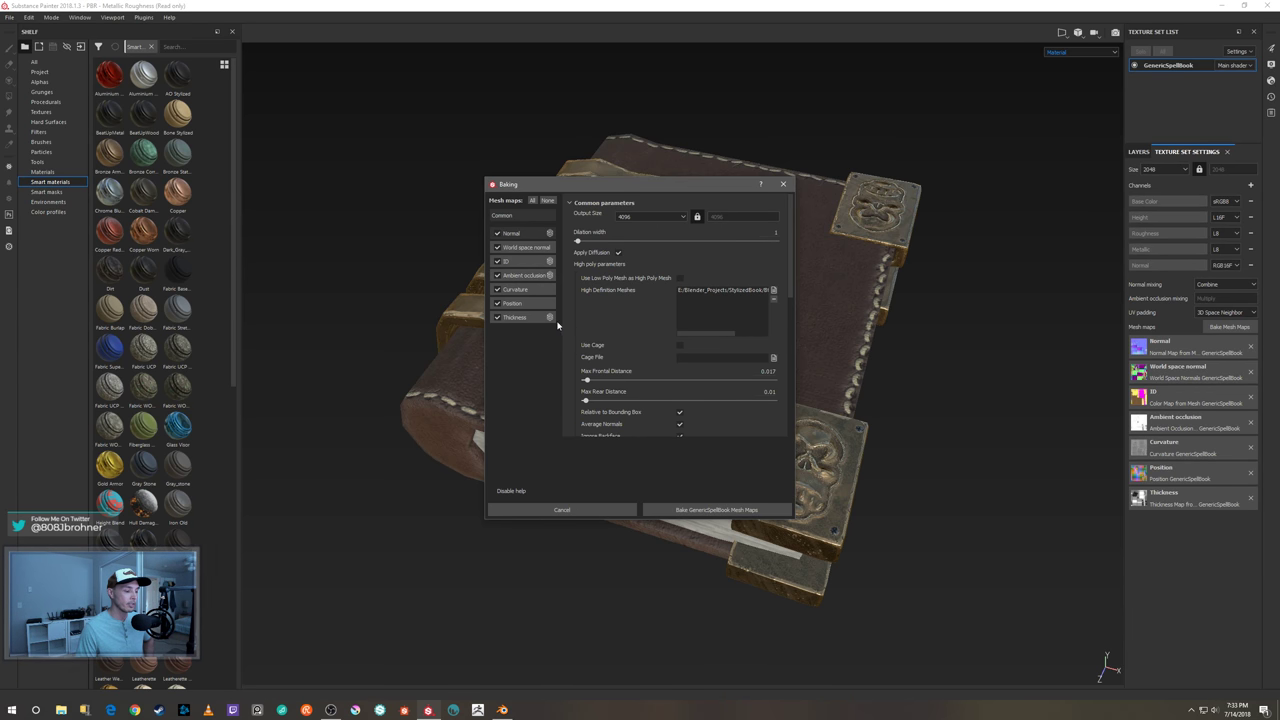
- Review the Ambient occlusion and Thickness bakers and the common high-poly matching parameters, and close the baking settings without baking
left_click(535, 277)
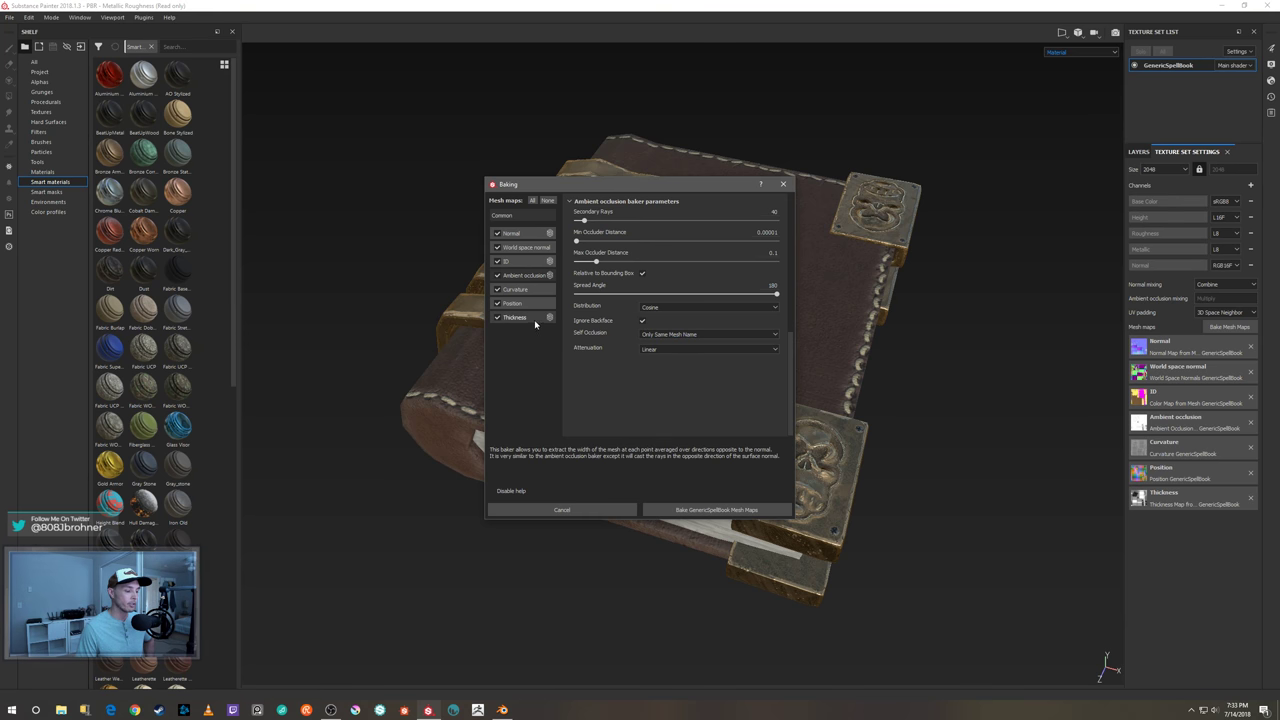
left_click(531, 320)
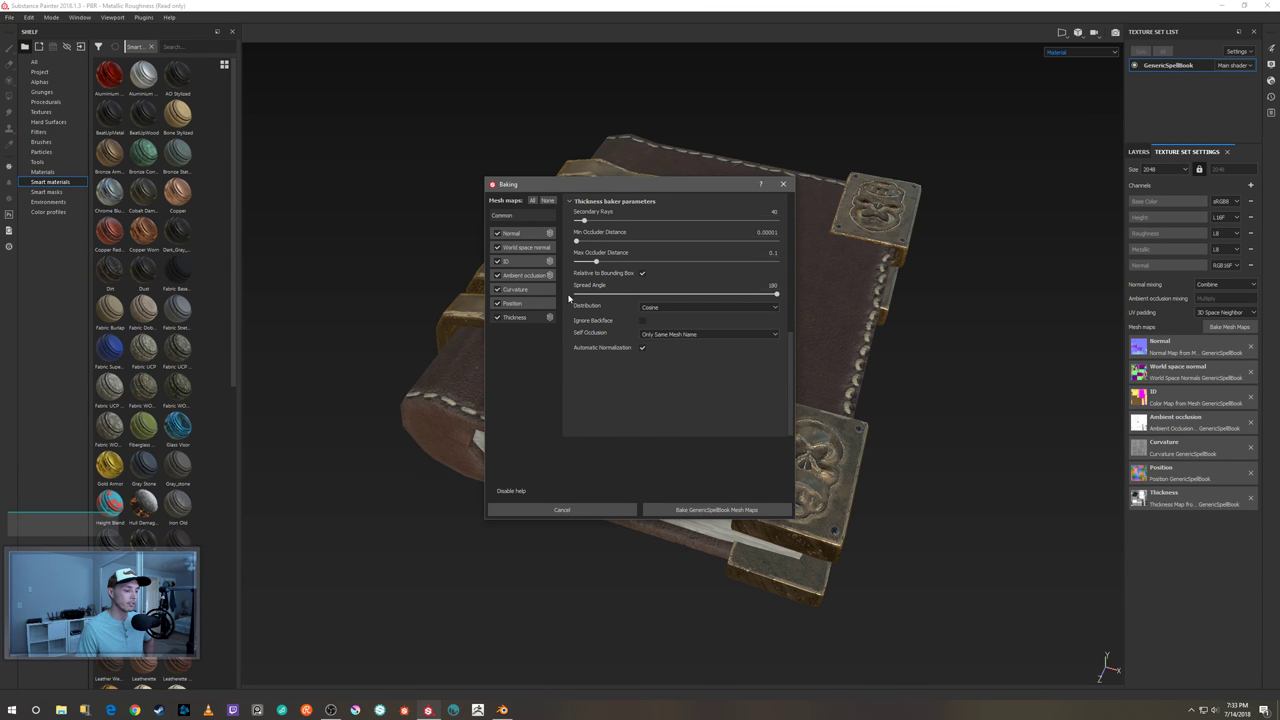
left_click(528, 216)
scroll(690, 339, "down", 5)
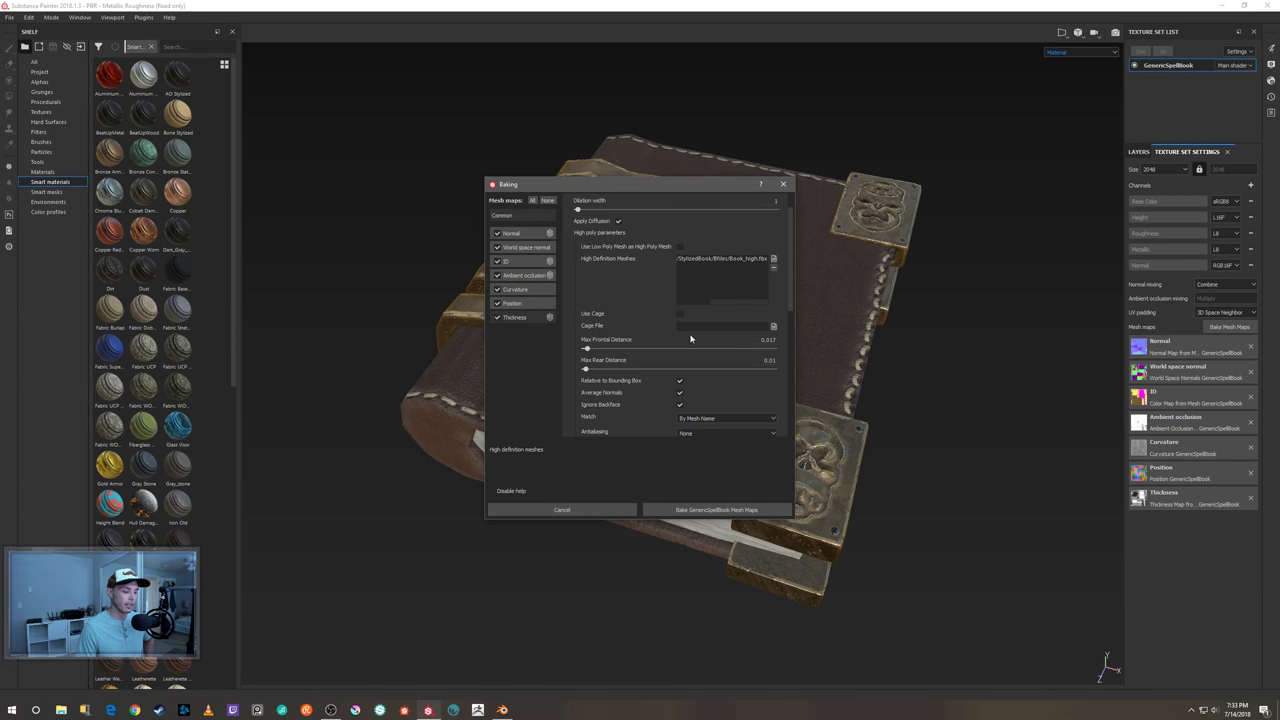
scroll(690, 339, "down", 3)
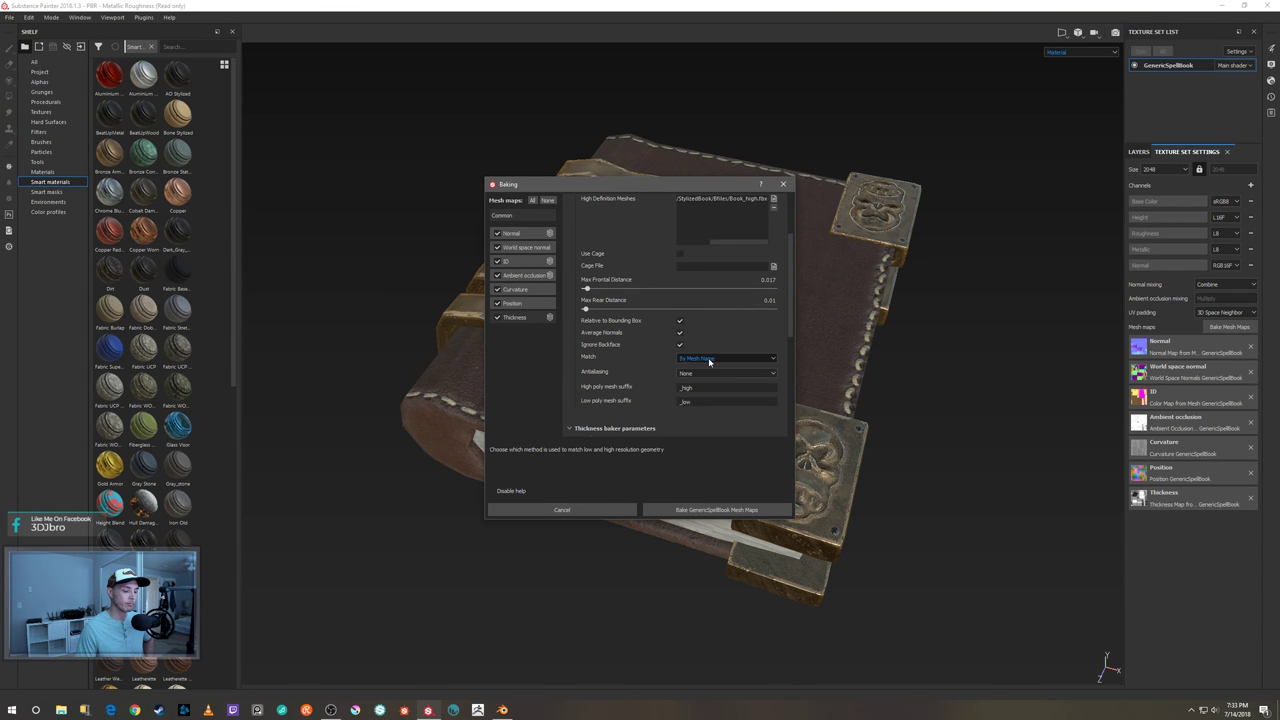
scroll(725, 319, "up", 3)
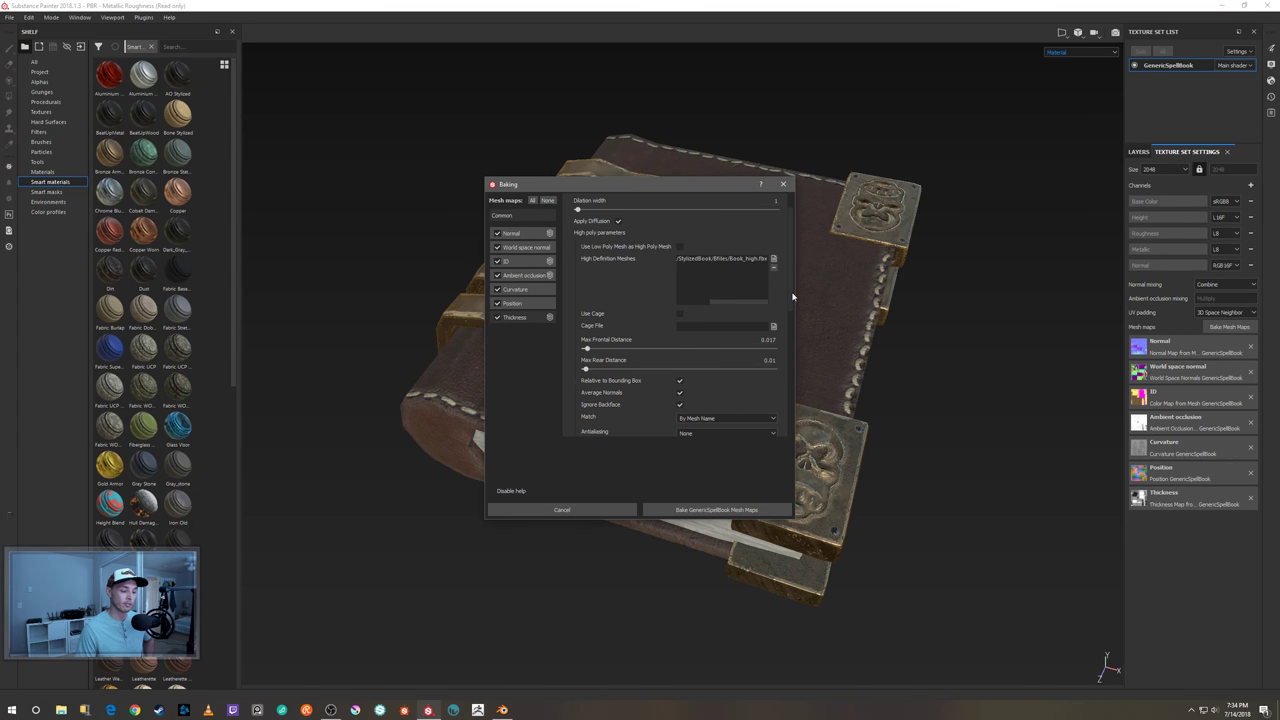
left_click_drag(791, 291, 799, 231)
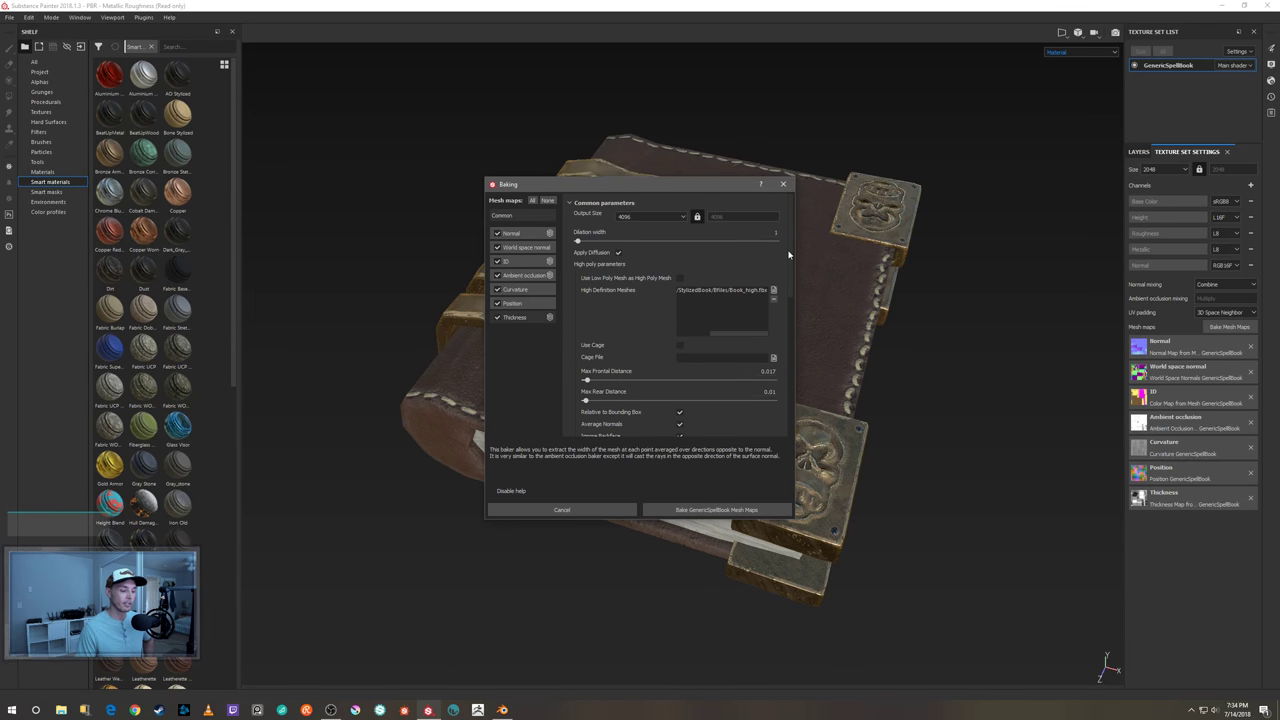
left_click(787, 186)
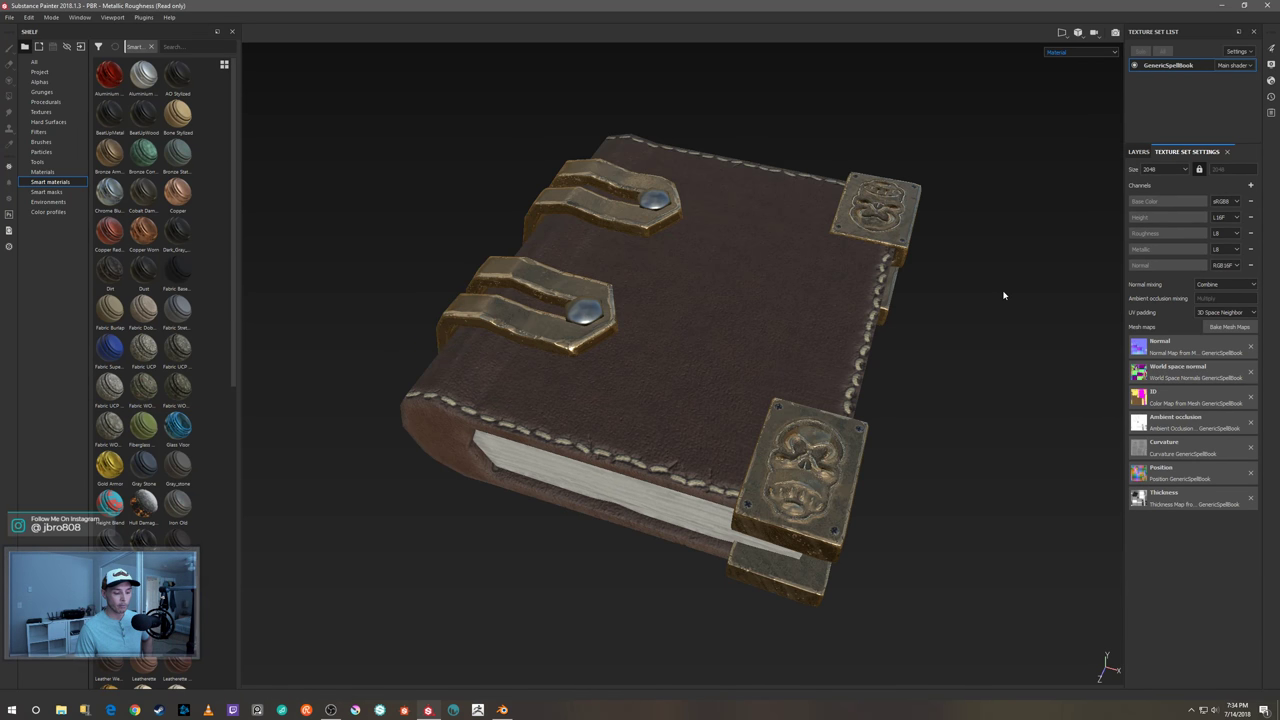
- Examine the textured book's leather, bronze clasps, bolts, stitching and pages from several angles and distances
left_click_drag(1008, 388, 1011, 434, "alt")
right_click_drag(1011, 434, 977, 451, "shift")
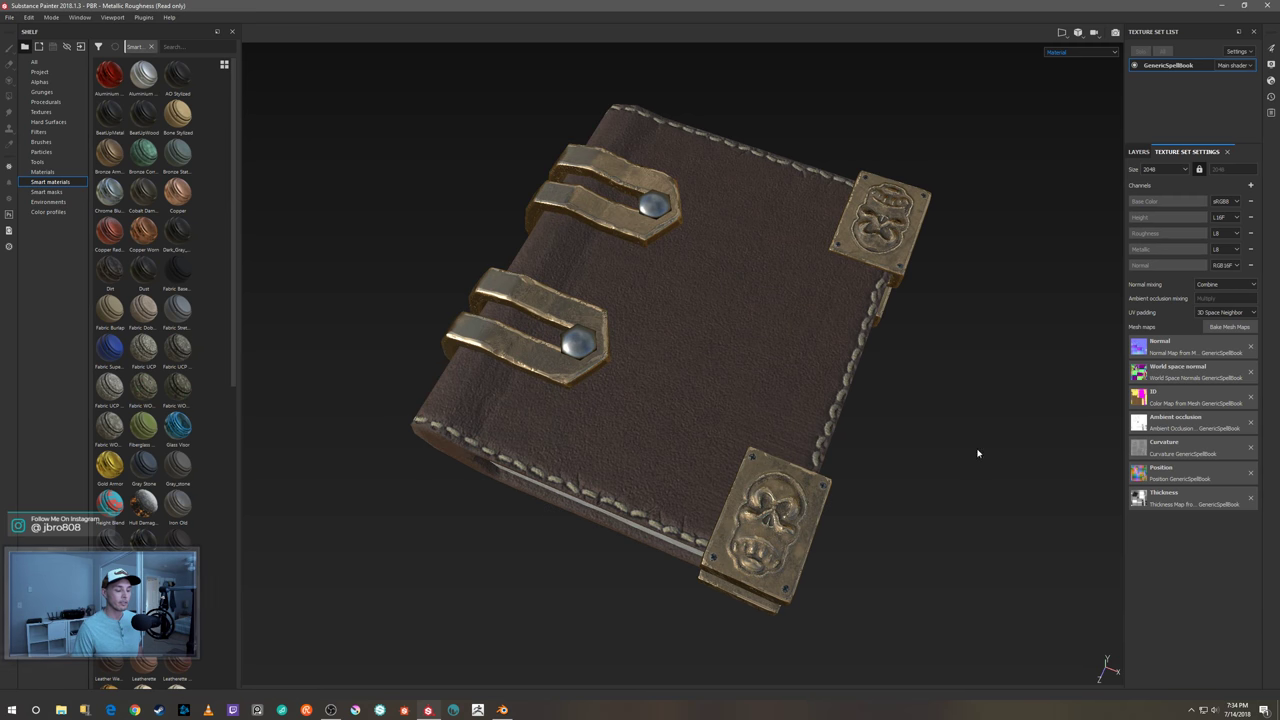
left_click_drag(977, 451, 935, 450, "alt")
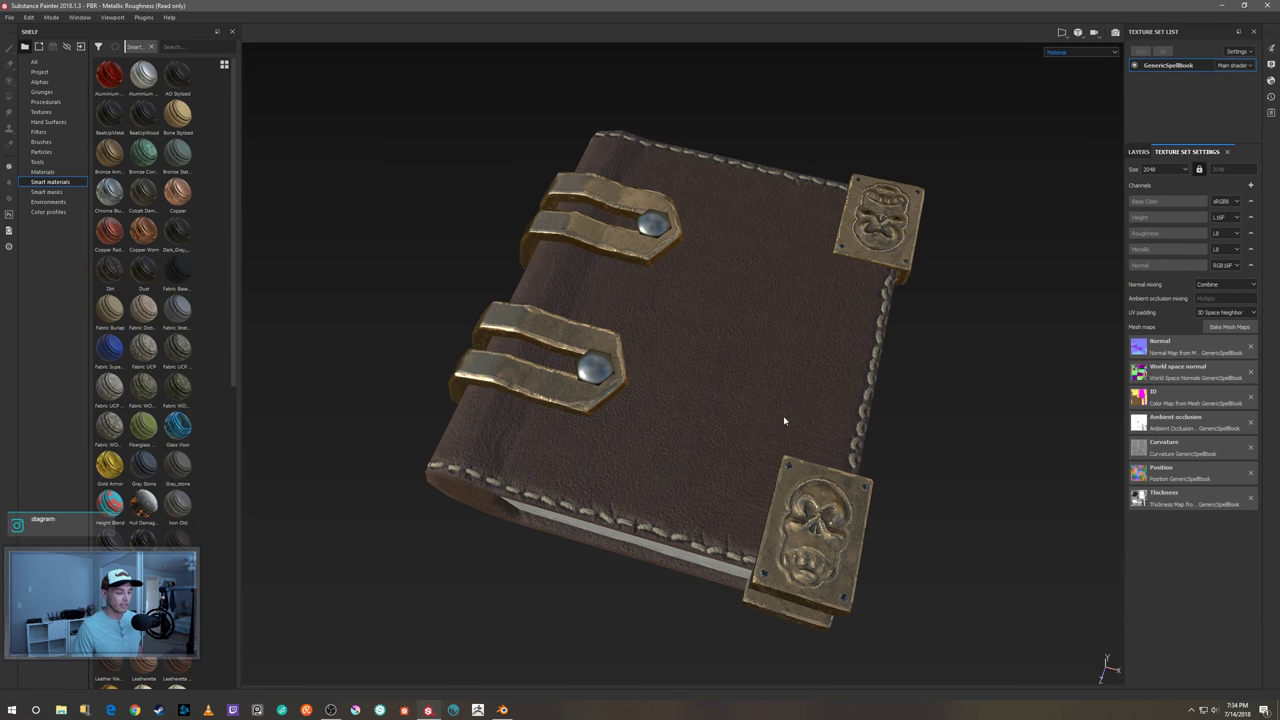
left_click_drag(654, 431, 660, 391, "alt")
scroll(626, 434, "down", 2)
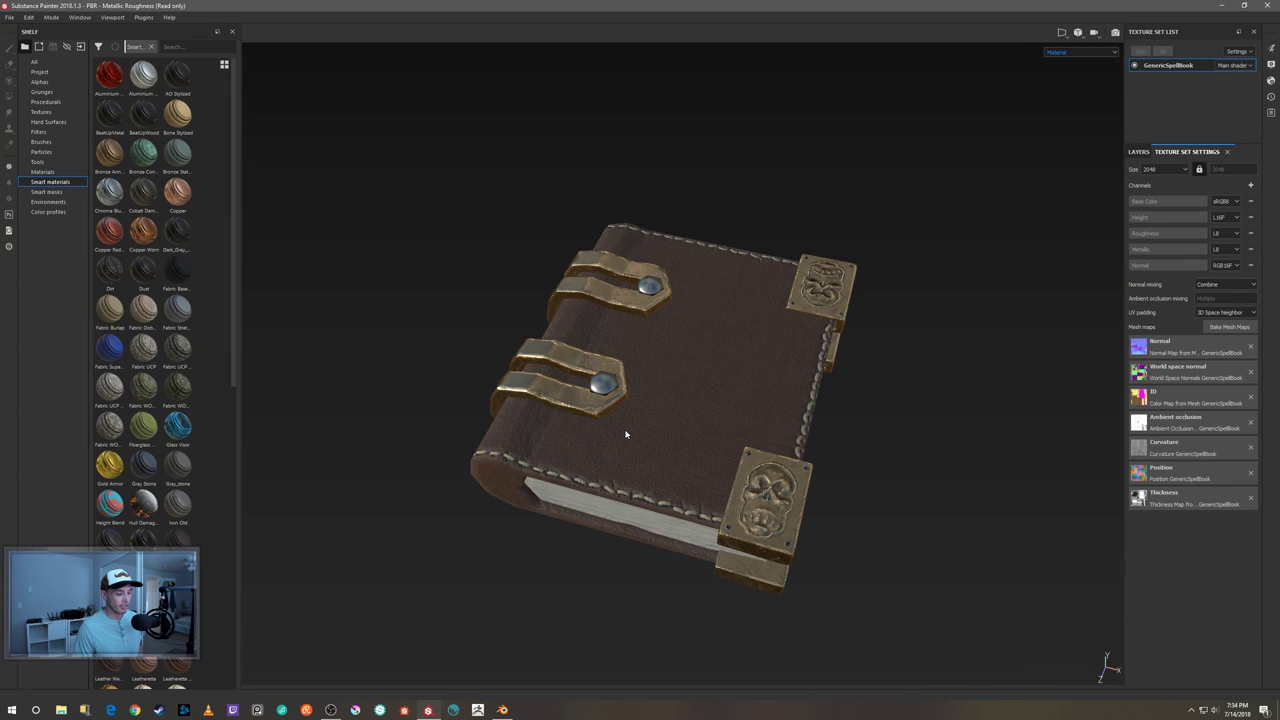
scroll(626, 434, "up", 5)
scroll(600, 384, "down", 3)
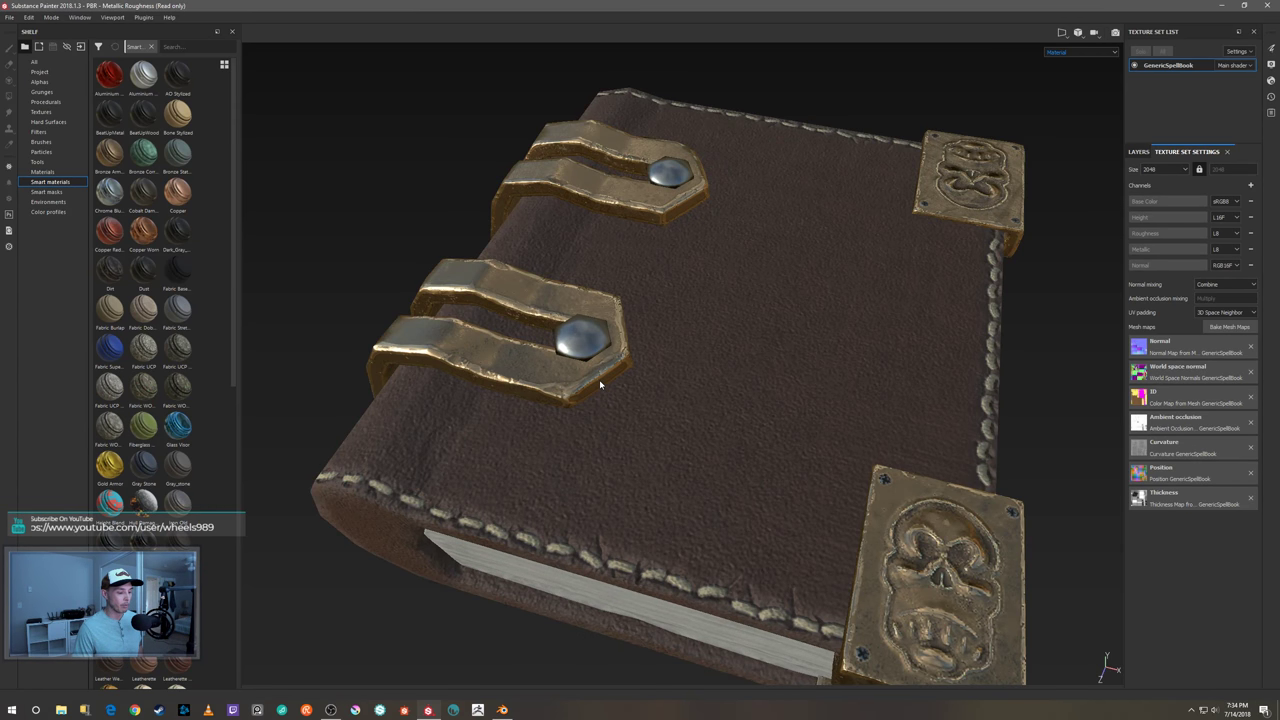
scroll(605, 382, "up", 3)
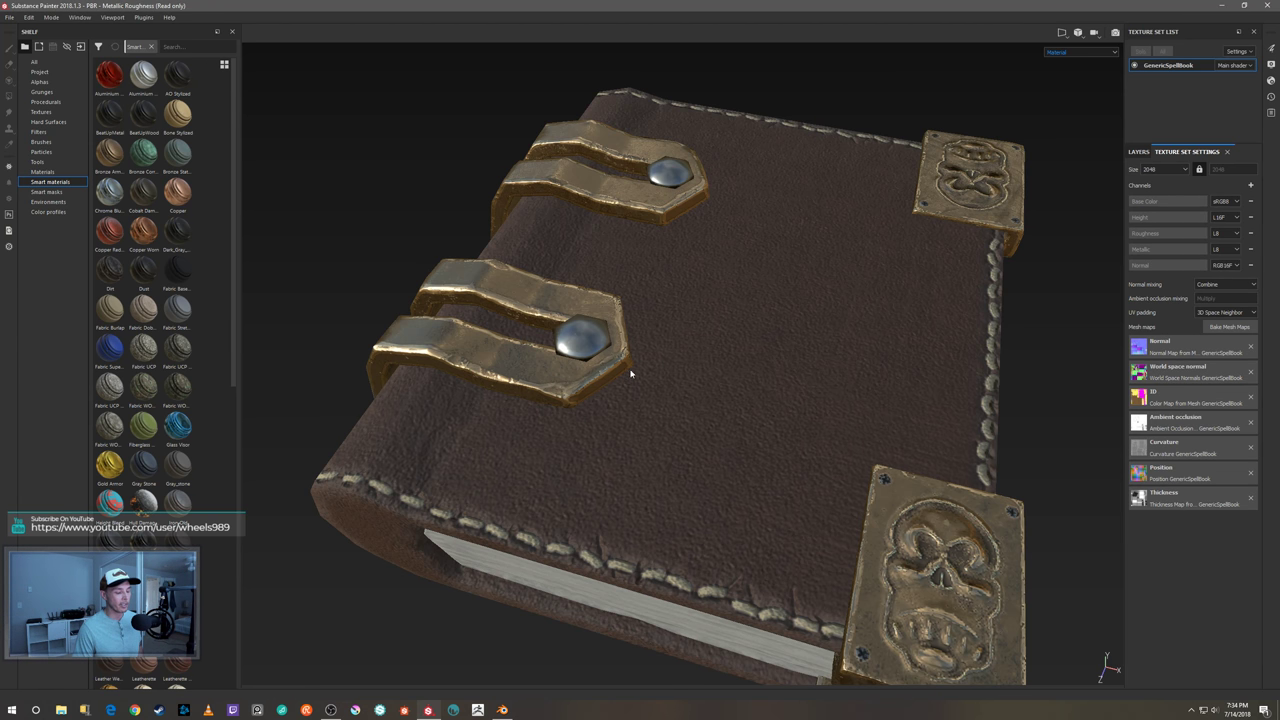
left_click_drag(662, 361, 751, 377, "alt")
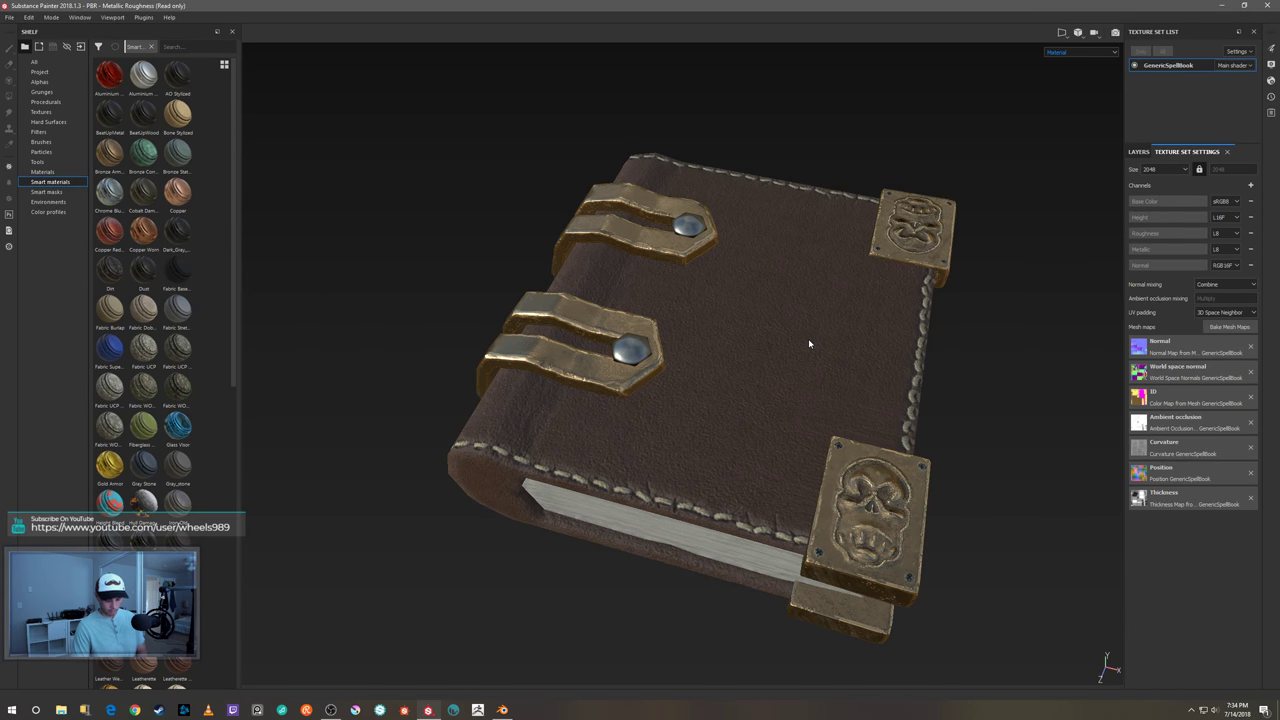
- Render the book in Iray and enable the dome's clear color to replace the panorama background with plain gray
key("F10")
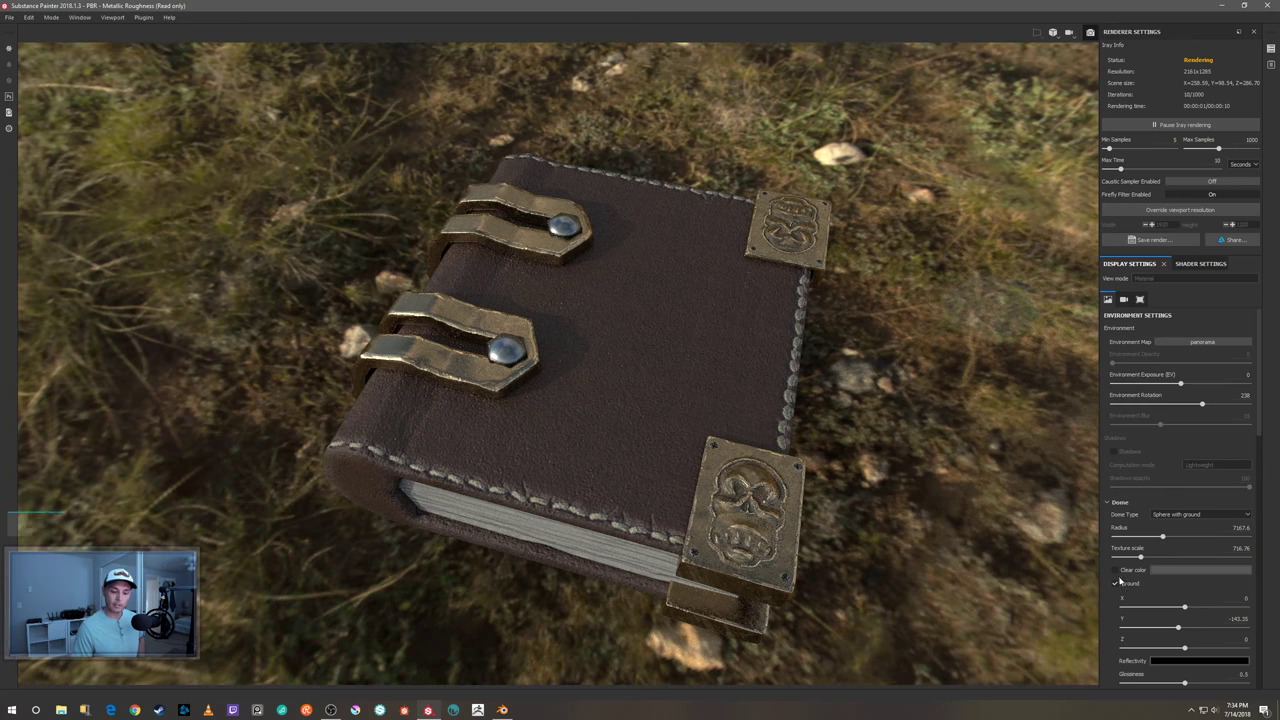
left_click(1115, 570)
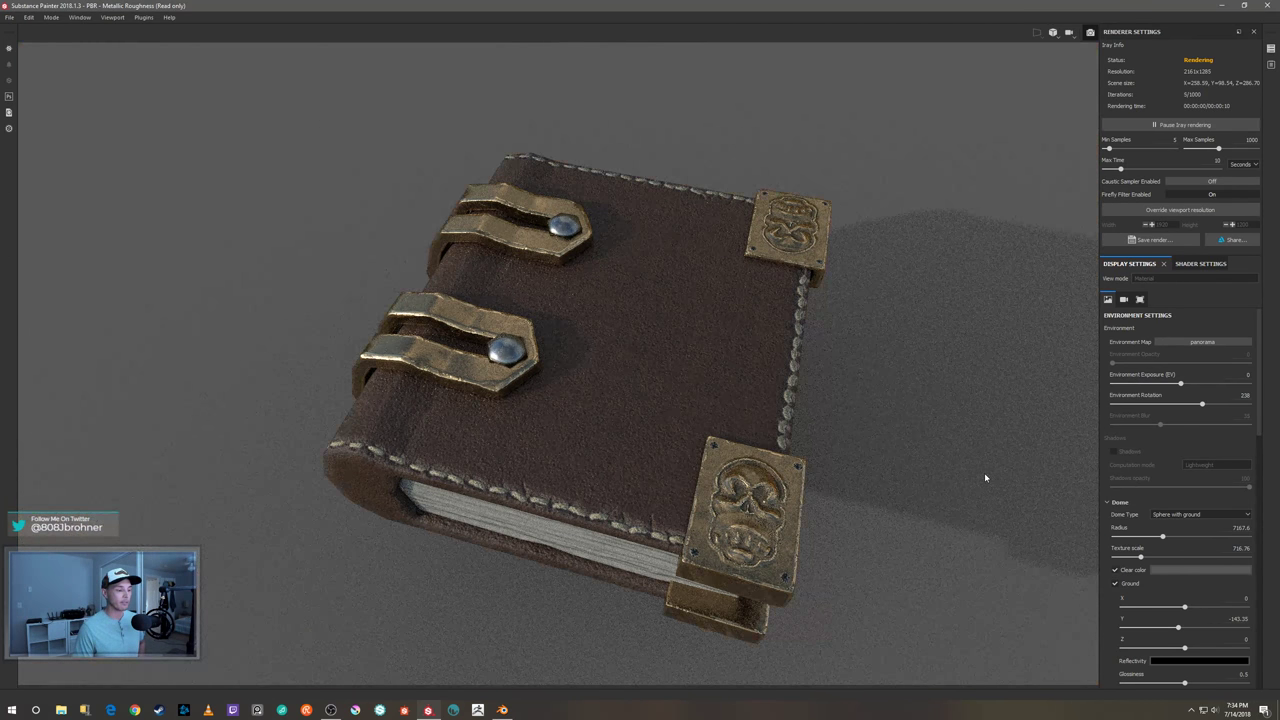